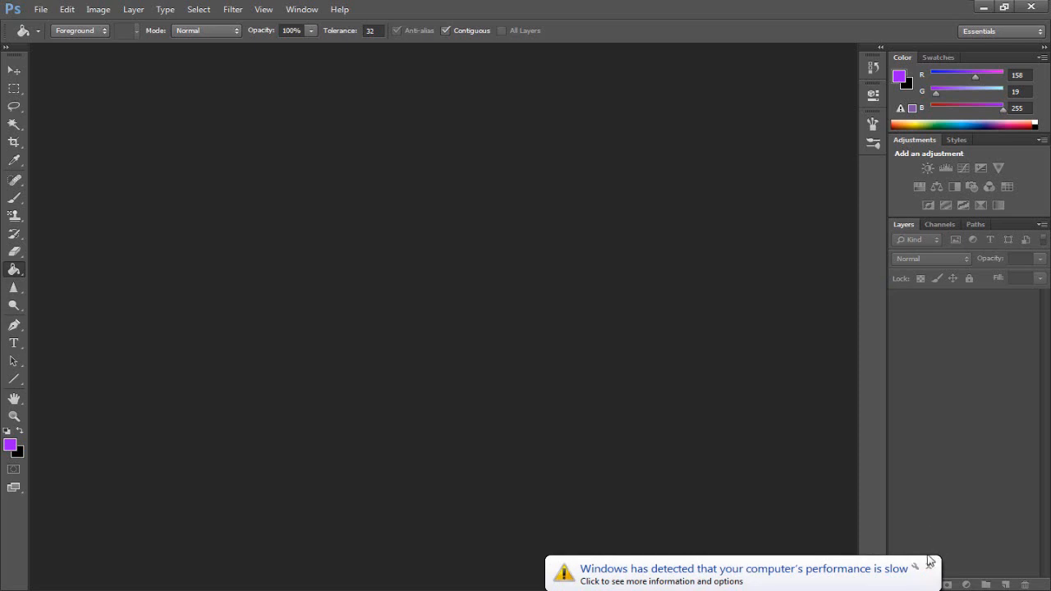
Dismiss the Windows performance notification covering part of the workspace
{"action": "left_click", "coordinate": [929, 567]}
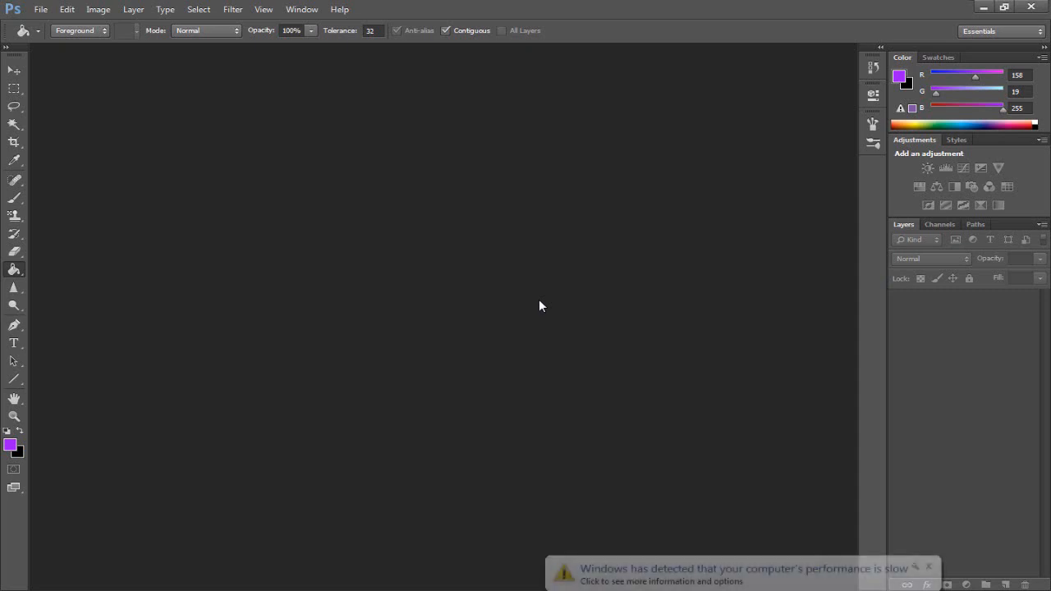
{"action": "left_click", "coordinate": [928, 565]}
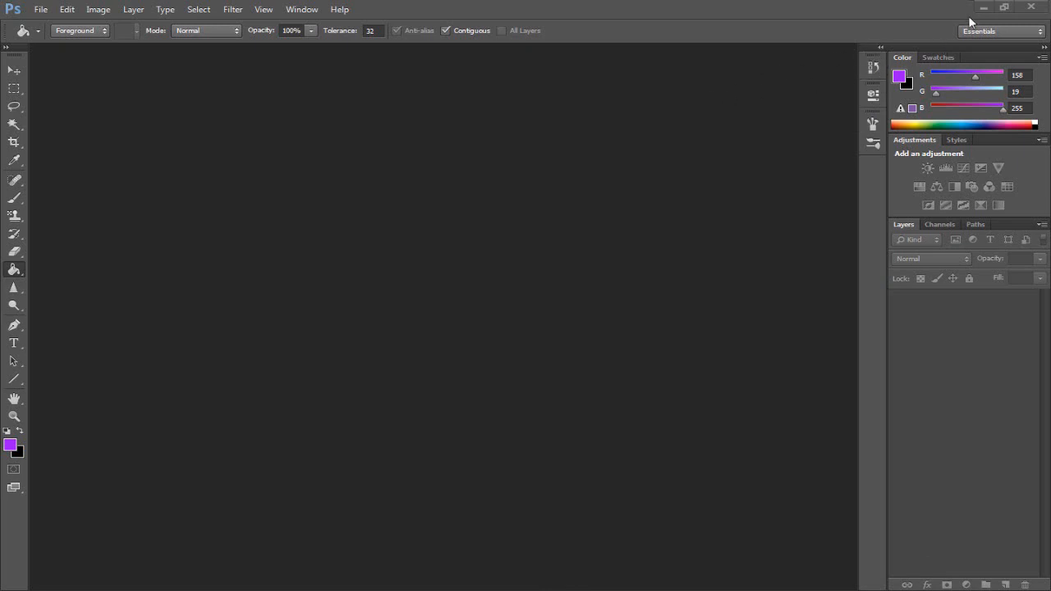
{"action": "key", "text": "ctrl+o"}
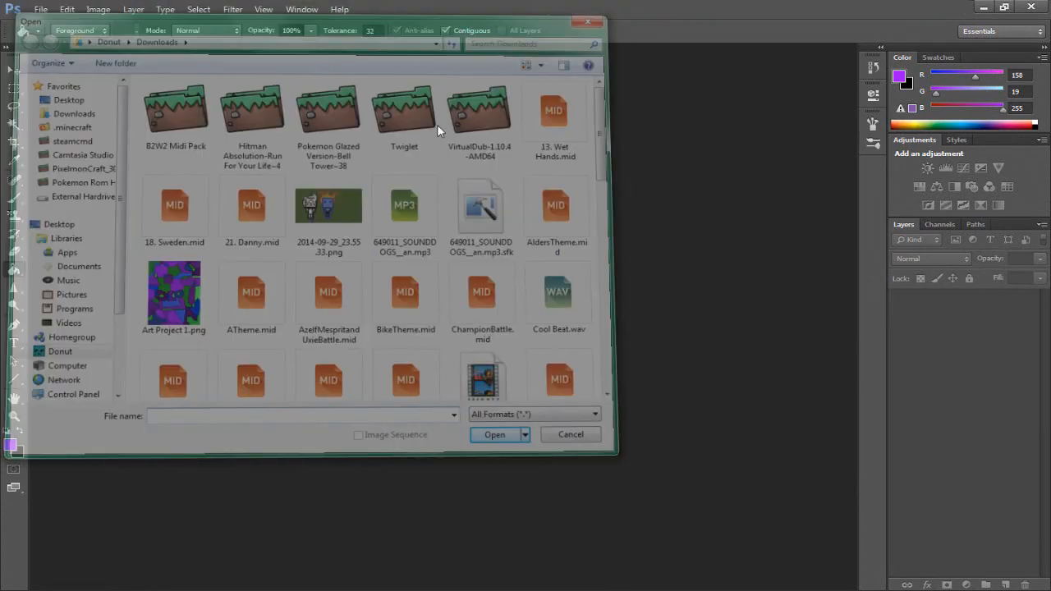
{"action": "left_click", "coordinate": [38, 9]}
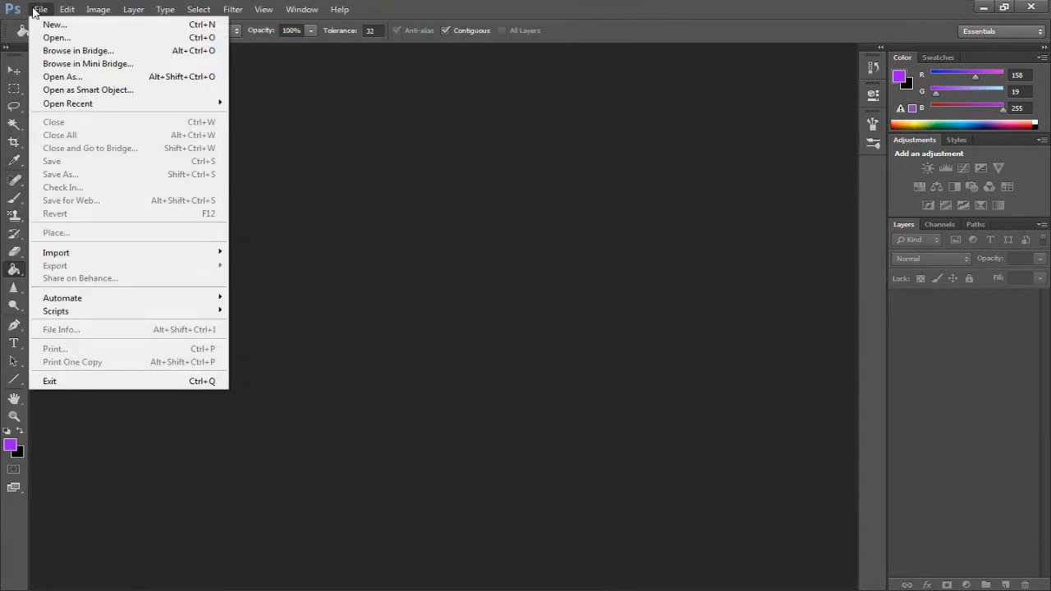
{"action": "left_click", "coordinate": [37, 12]}
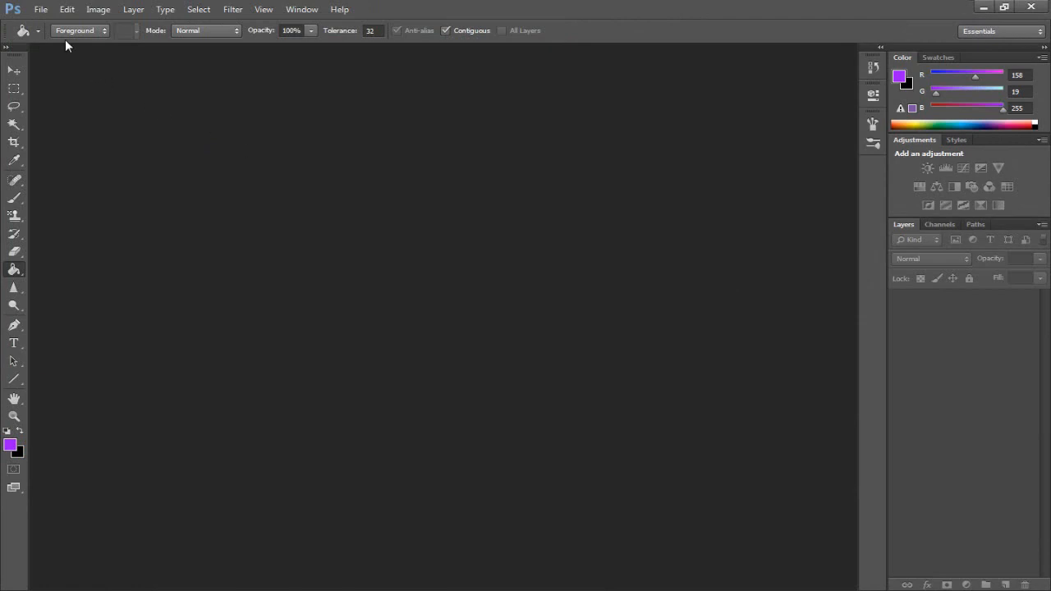
Create a new transparent document from the Youtube Thumbnail preset at 1280 × 720 pixels
{"action": "left_click", "coordinate": [40, 9]}
{"action": "left_click", "coordinate": [40, 9]}
{"action": "left_click", "coordinate": [40, 9]}
{"action": "left_click", "coordinate": [57, 24]}
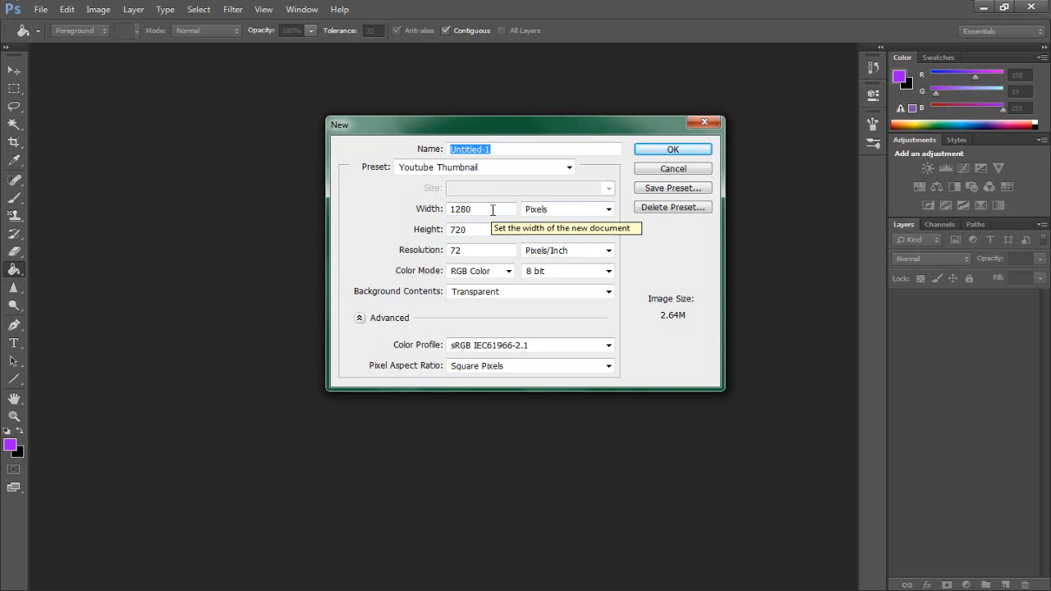
{"action": "left_click", "coordinate": [659, 156]}
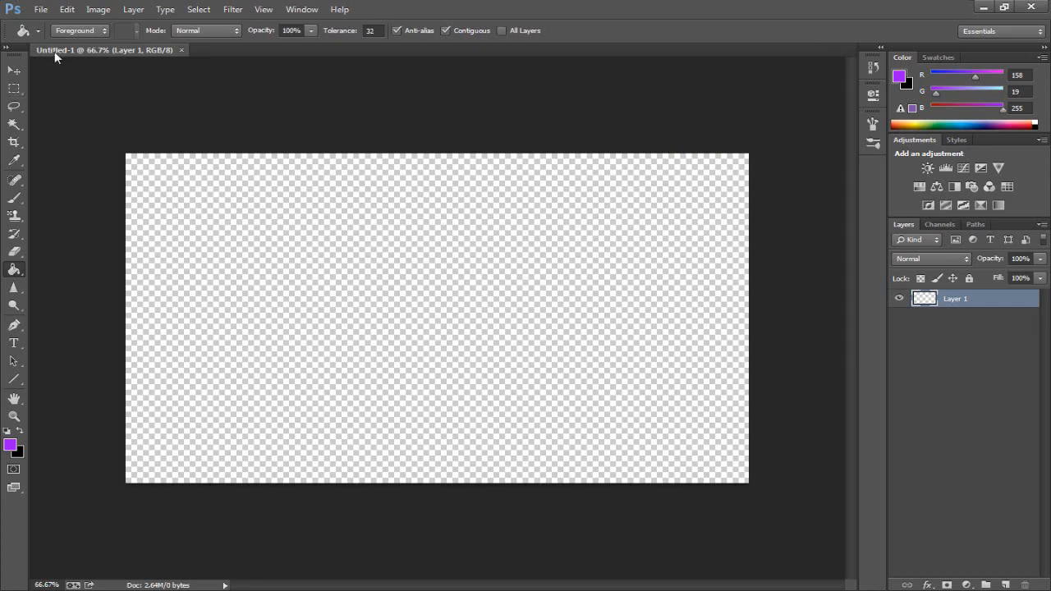
Place the map image ea5cd9fc3c3cd694e97b80bfd4dbf720165b5ff8.jpg from the Pictures library into the blank document
{"action": "left_click", "coordinate": [40, 9]}
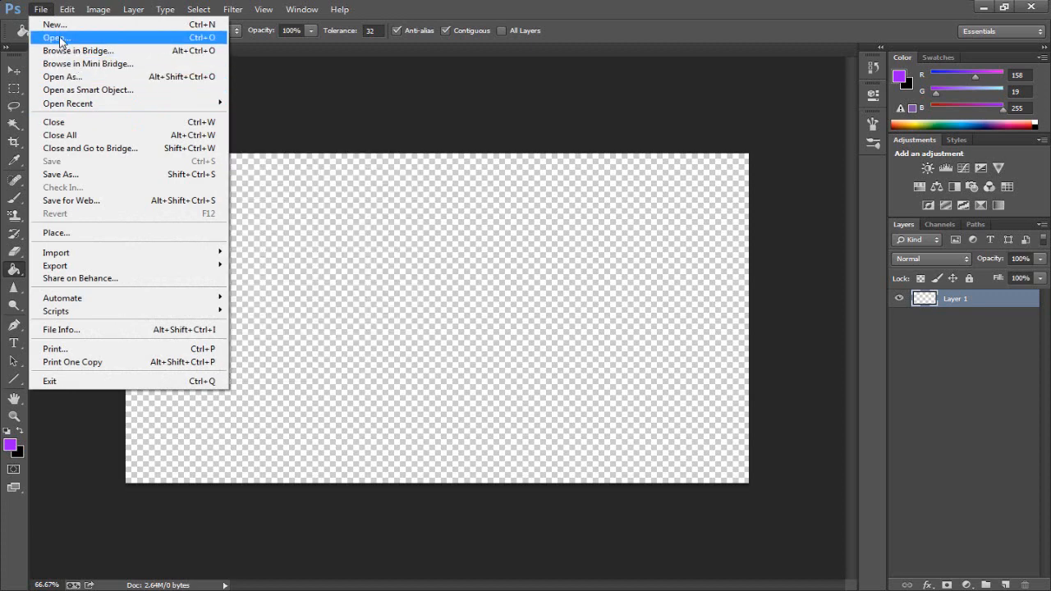
{"action": "left_click", "coordinate": [41, 9]}
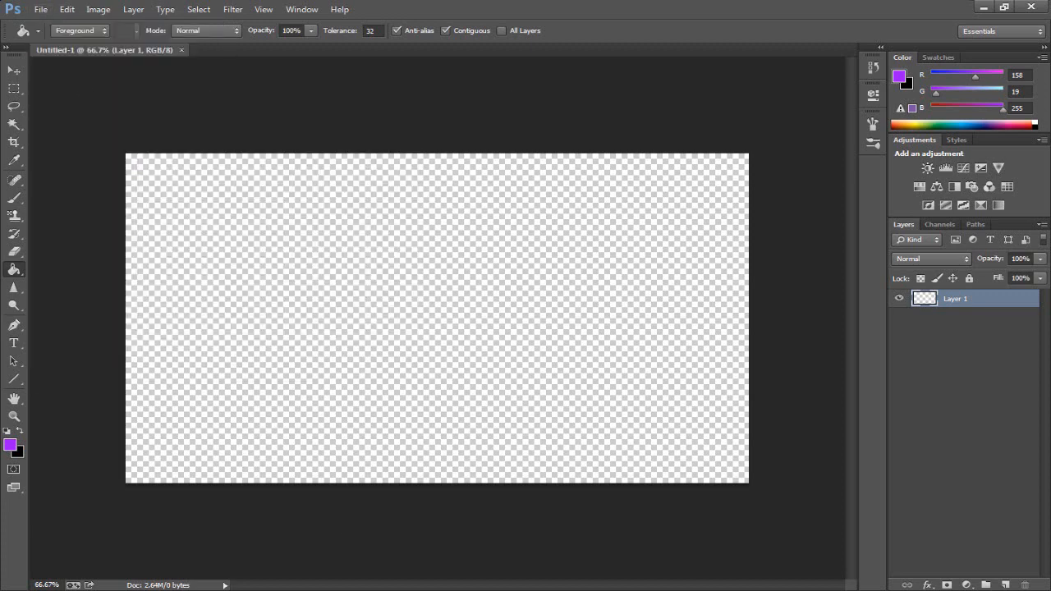
{"action": "left_click", "coordinate": [336, 590]}
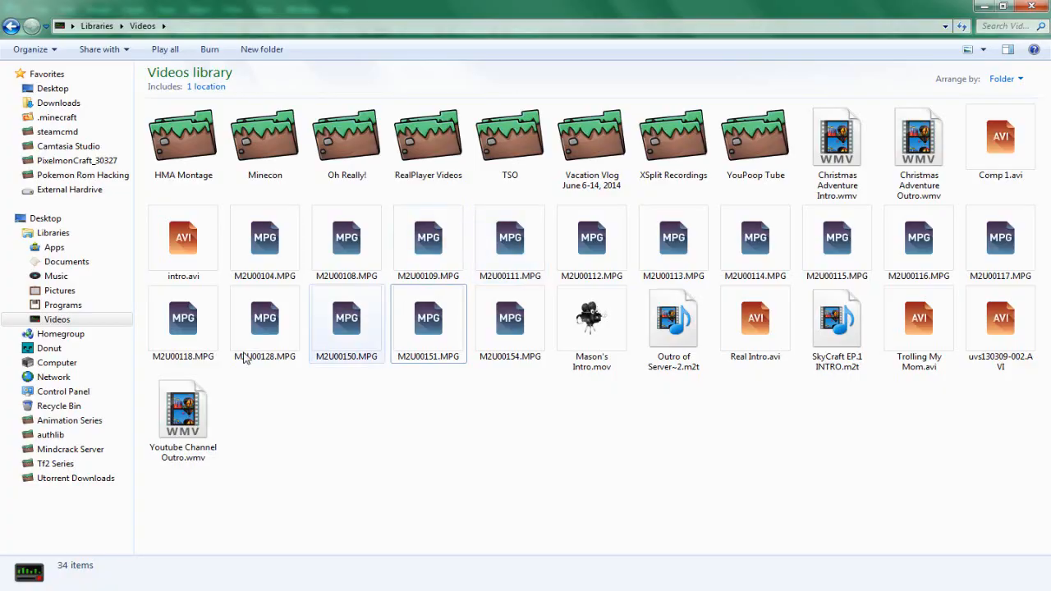
{"action": "scroll", "coordinate": [424, 509], "scroll_direction": "down", "scroll_amount": 5}
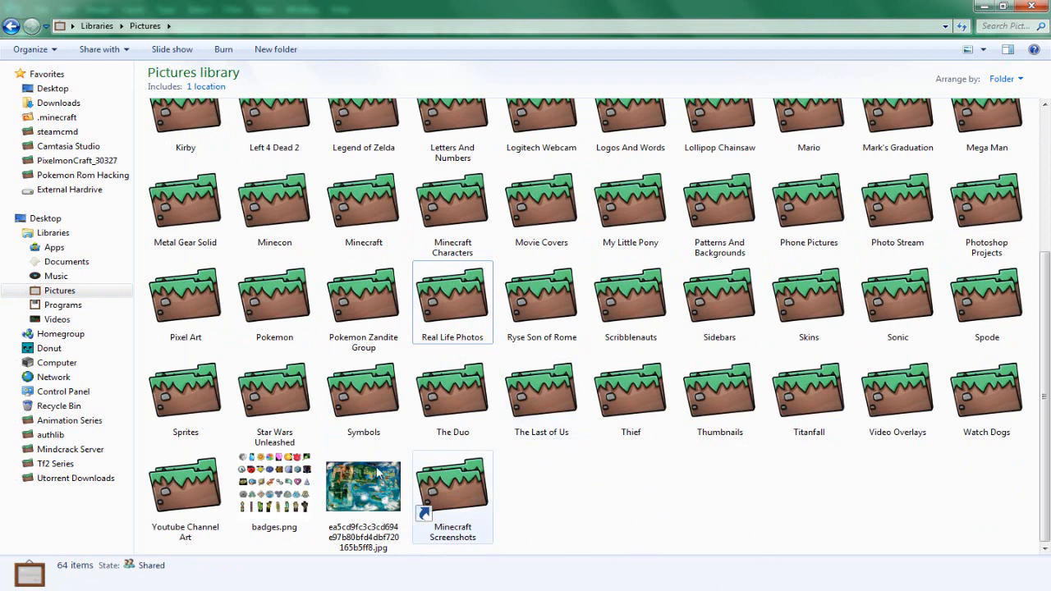
{"action": "left_click", "coordinate": [400, 475]}
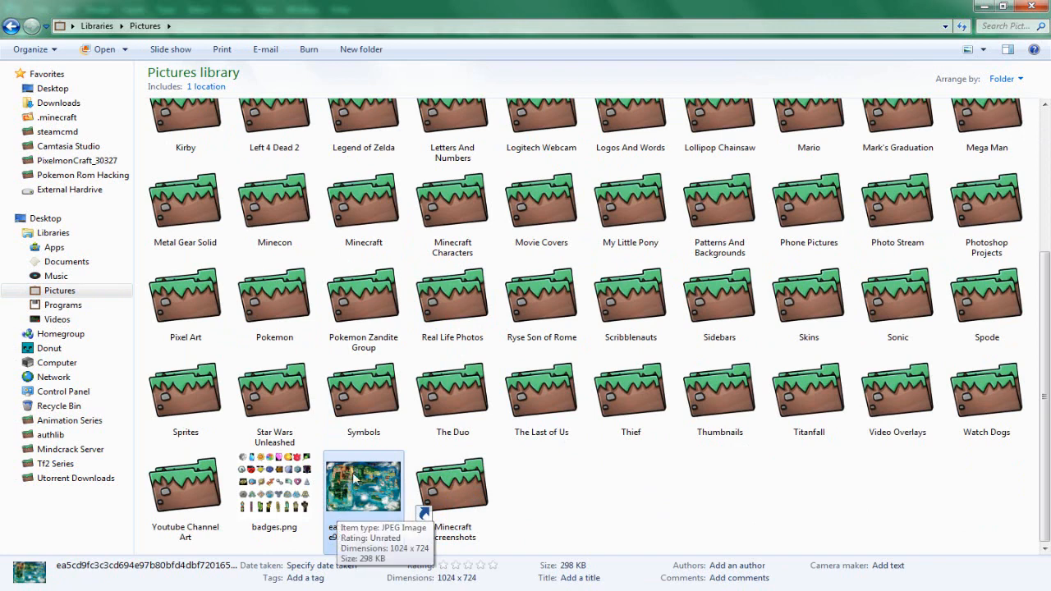
{"action": "left_click_drag", "start_coordinate": [374, 501], "coordinate": [382, 344]}
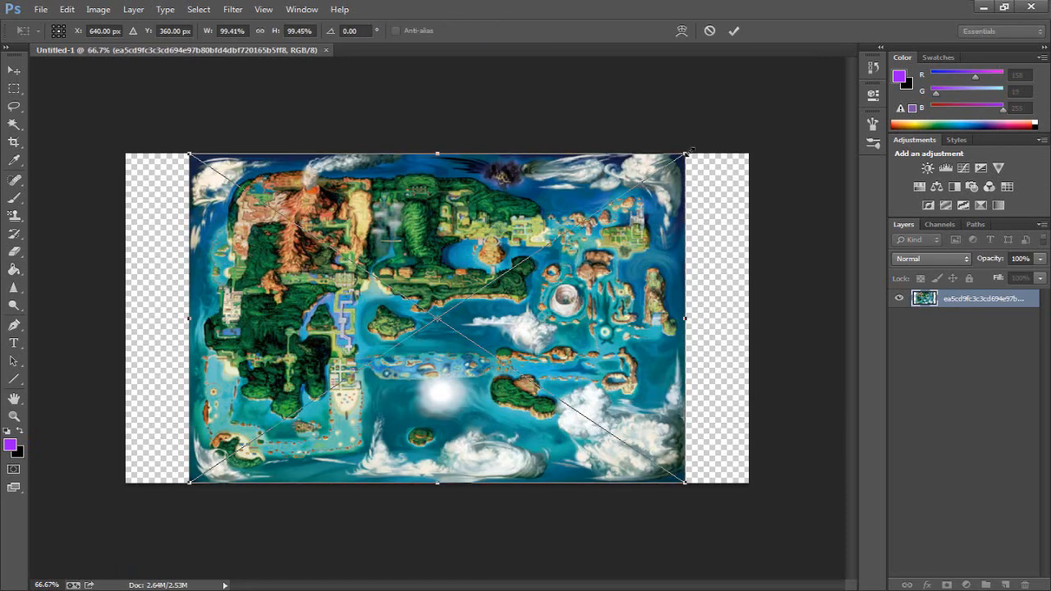
Stretch the placed map image to about 128% width and 104% height so it covers the whole canvas
{"action": "left_click_drag", "start_coordinate": [686, 153], "coordinate": [756, 147]}
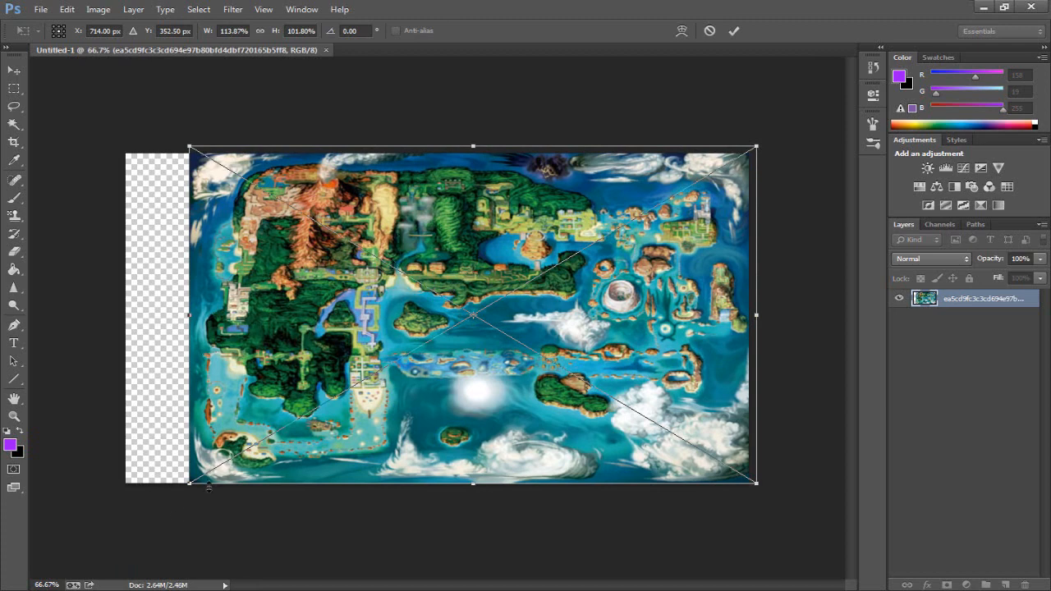
{"action": "left_click_drag", "start_coordinate": [190, 482], "coordinate": [116, 490]}
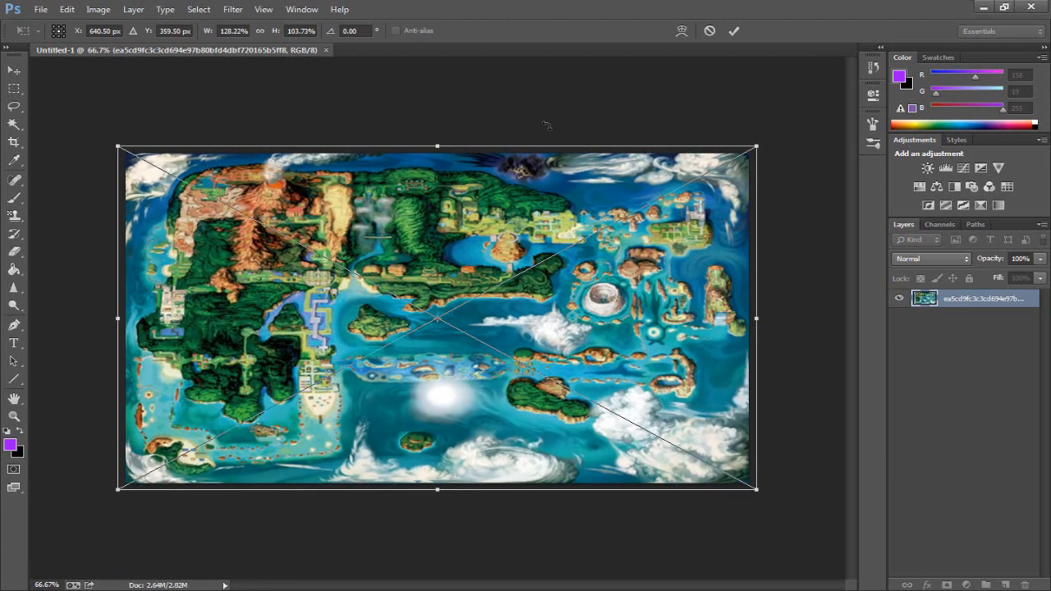
{"action": "left_click", "coordinate": [733, 31]}
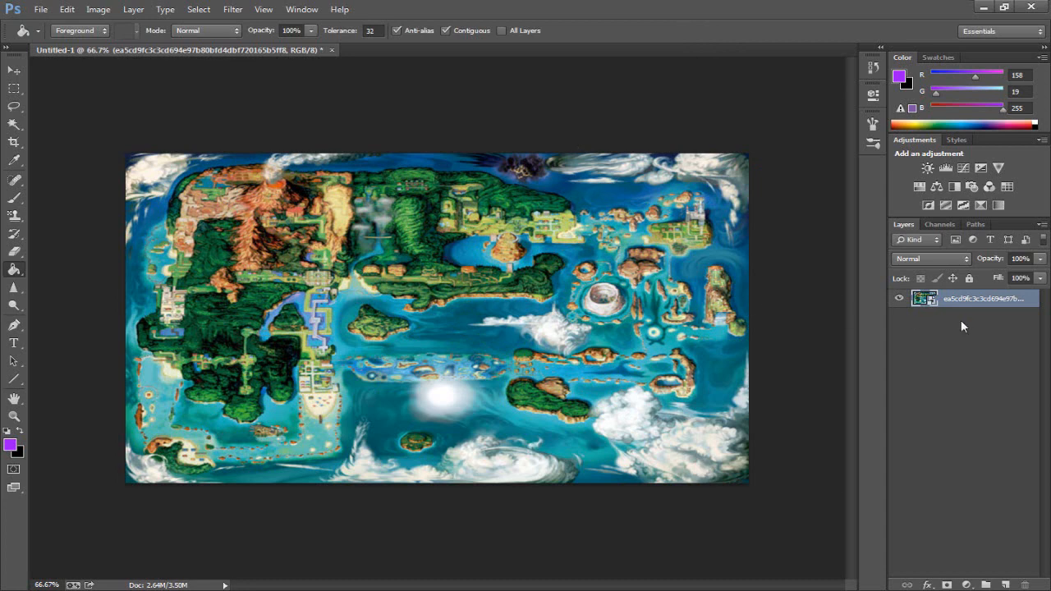
Rename the map image layer to Background
{"action": "double_click", "coordinate": [979, 302]}
{"action": "type", "text": "E"}
{"action": "key", "text": "Return"}
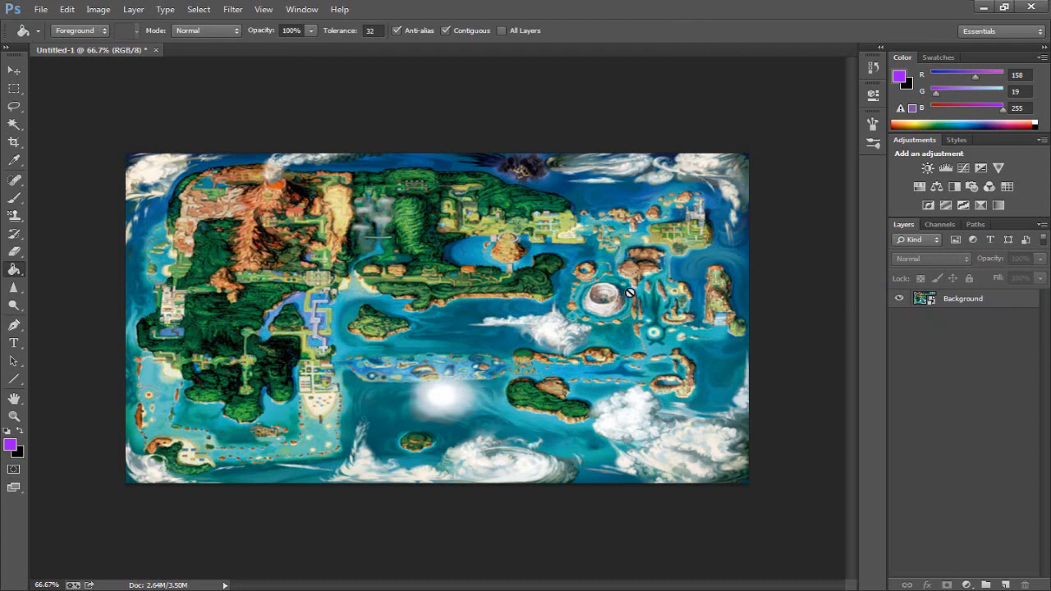
Create a second transparent document from the Youtube Thumbnail preset at 1280 × 720 pixels
{"action": "left_click", "coordinate": [42, 8]}
{"action": "left_click", "coordinate": [78, 25]}
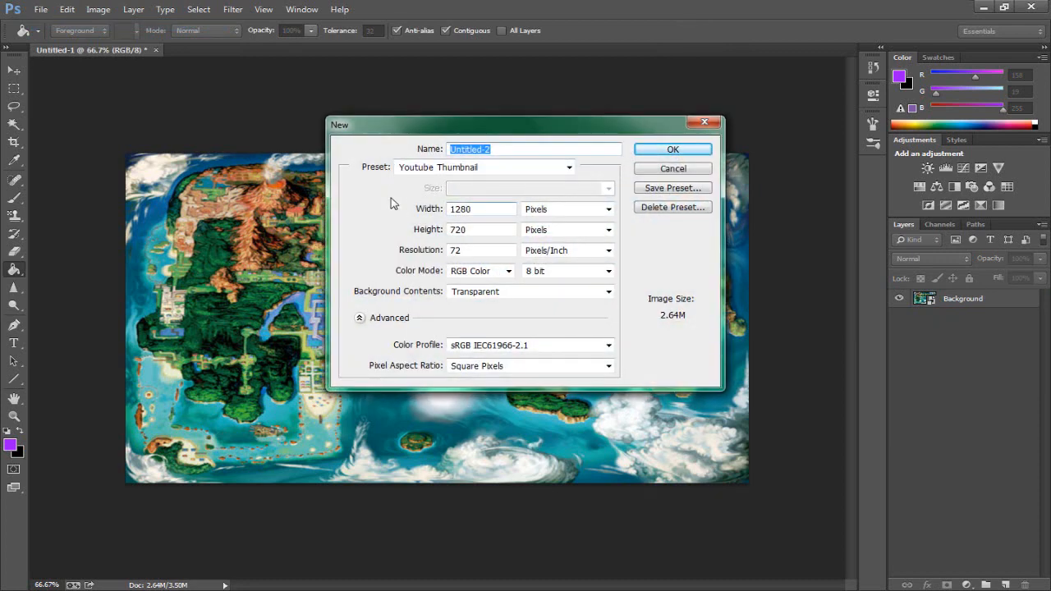
{"action": "left_click", "coordinate": [672, 150]}
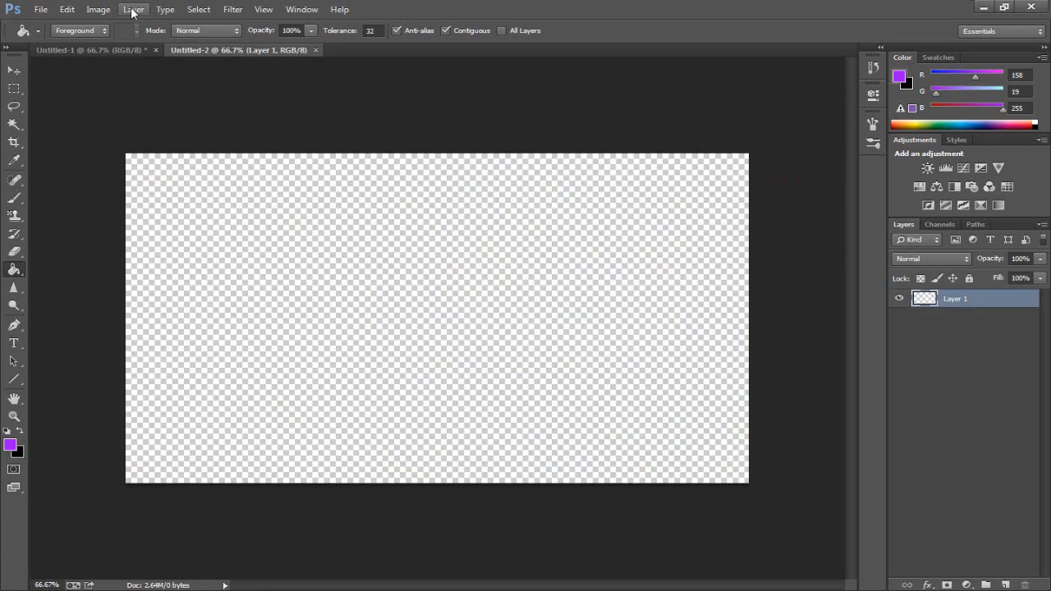
Resize the second document's image to 800 × 450 pixels
{"action": "left_click", "coordinate": [99, 10]}
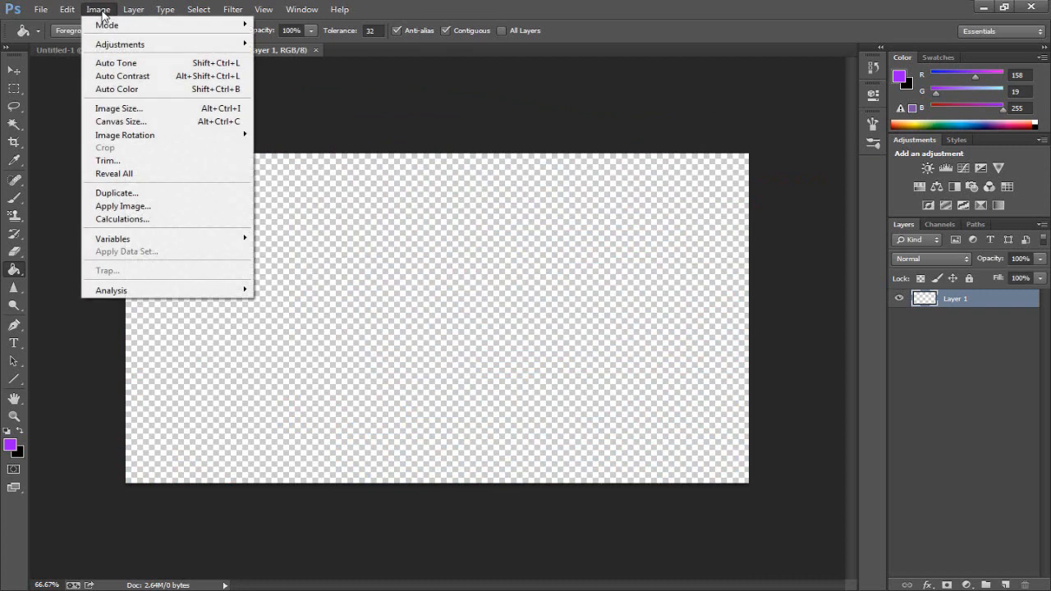
{"action": "left_click", "coordinate": [134, 107]}
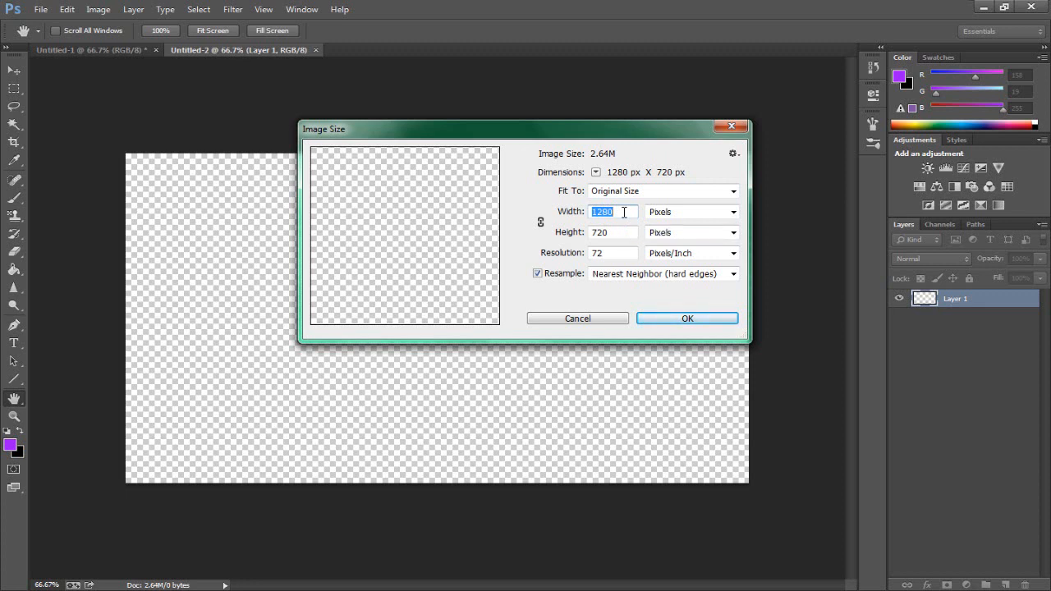
{"action": "type", "text": "800"}
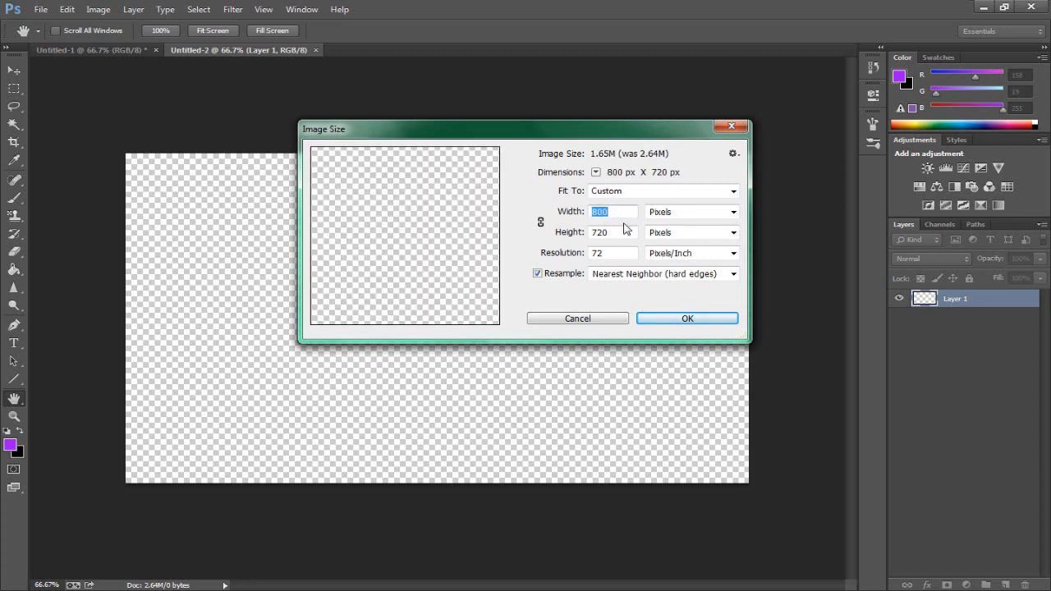
{"action": "double_click", "coordinate": [605, 232]}
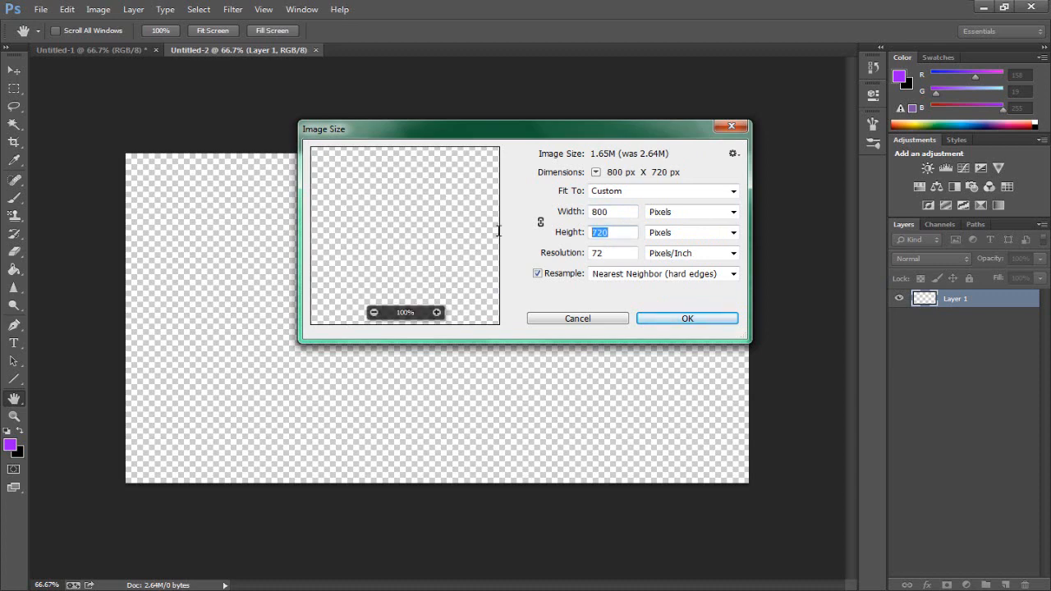
{"action": "type", "text": "450"}
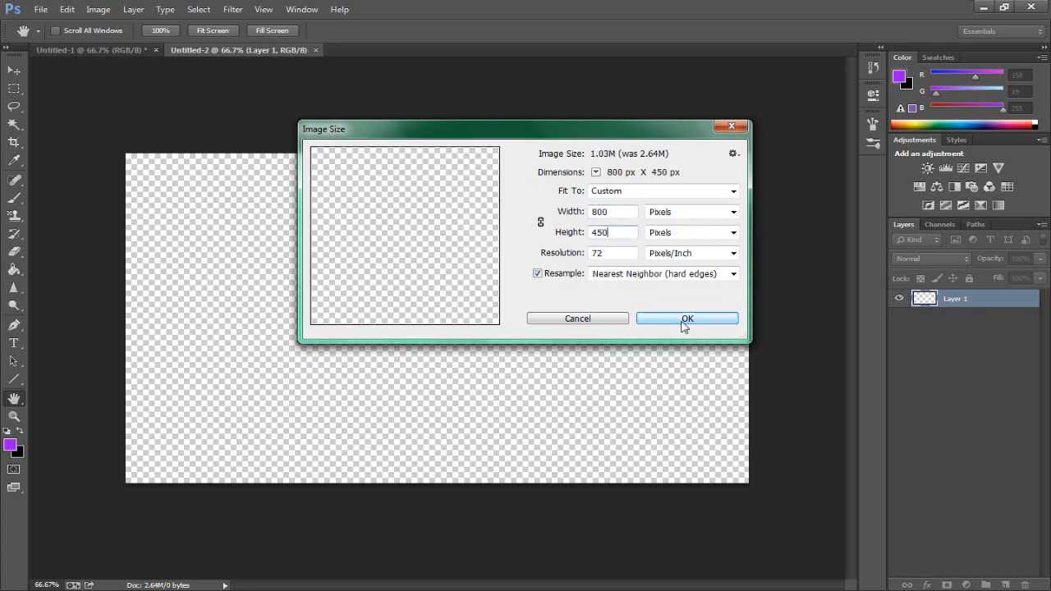
{"action": "left_click", "coordinate": [686, 319]}
Fill the blank canvas with the purple foreground color and copy the whole rectangle into the map document Untitled-1
{"action": "key", "text": "g"}
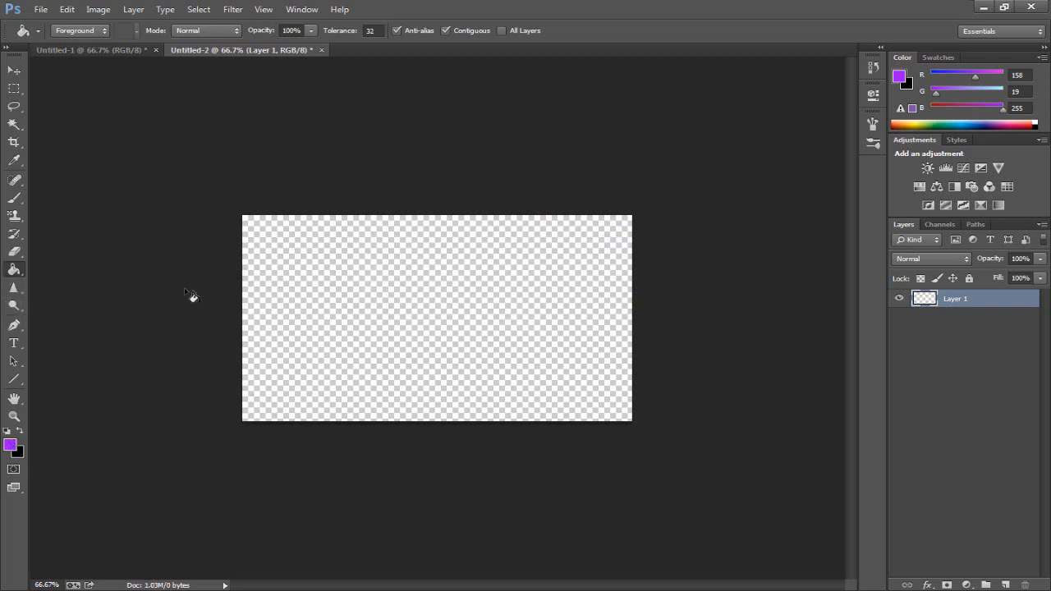
{"action": "left_click", "coordinate": [469, 278]}
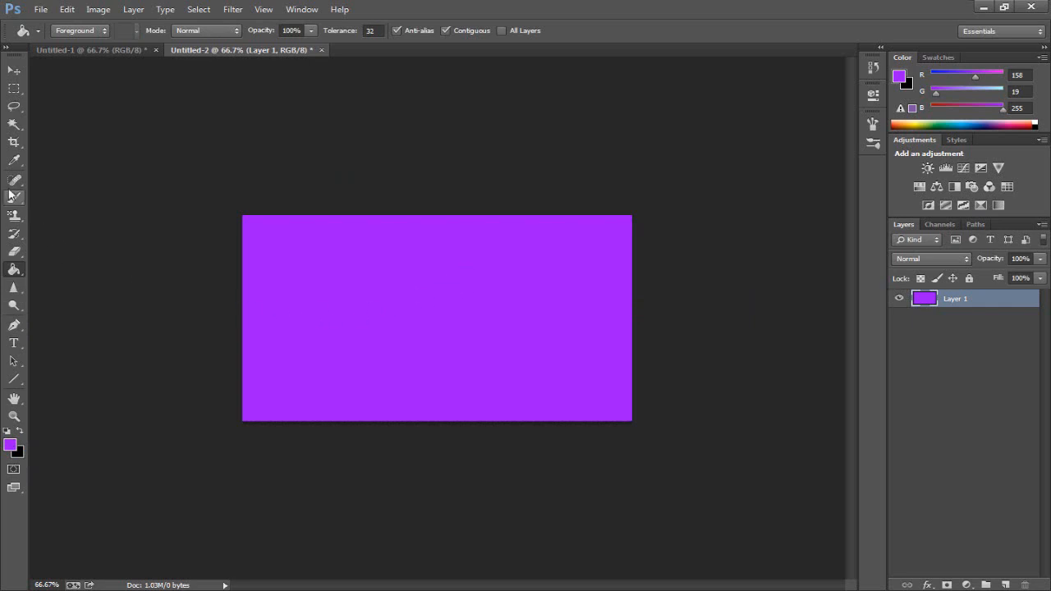
{"action": "left_click", "coordinate": [13, 88]}
{"action": "left_click_drag", "start_coordinate": [198, 194], "coordinate": [823, 526]}
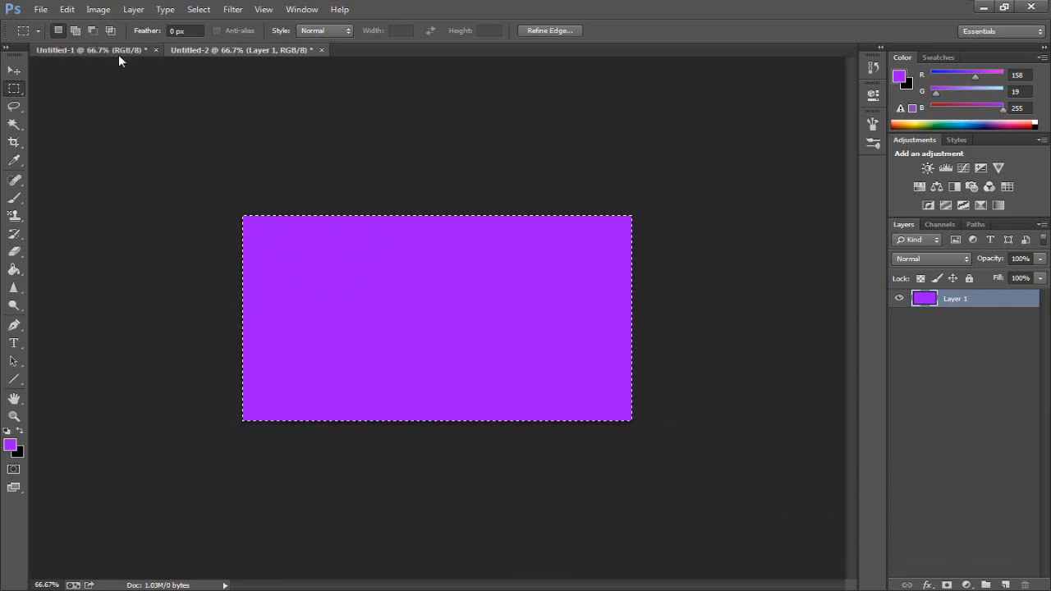
{"action": "left_click", "coordinate": [92, 50]}
{"action": "key", "text": "ctrl+v"}
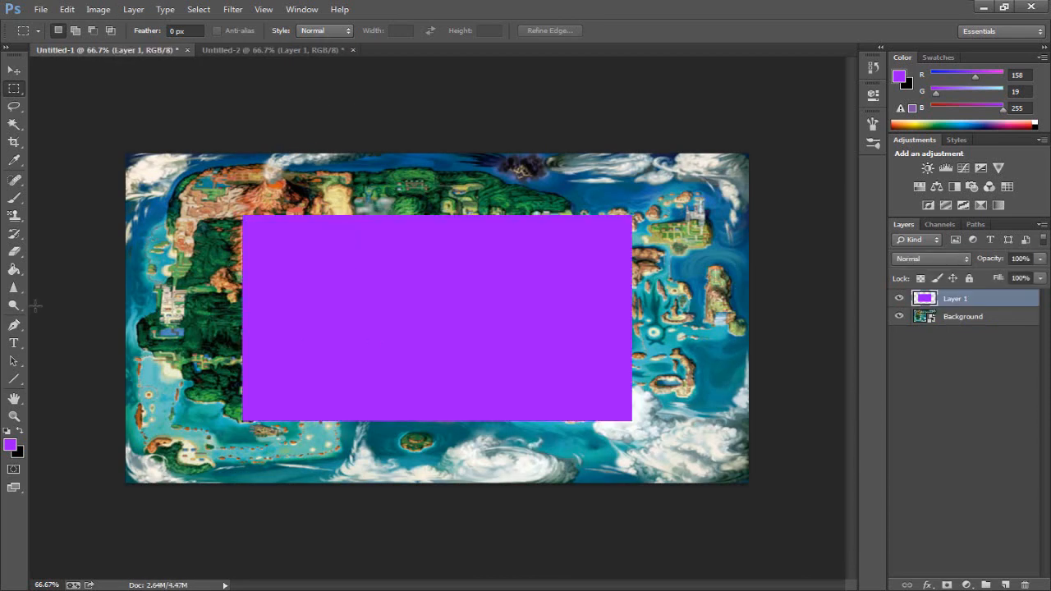
Move the pasted purple rectangle flush into the upper-left corner of the map image
{"action": "left_click", "coordinate": [13, 72]}
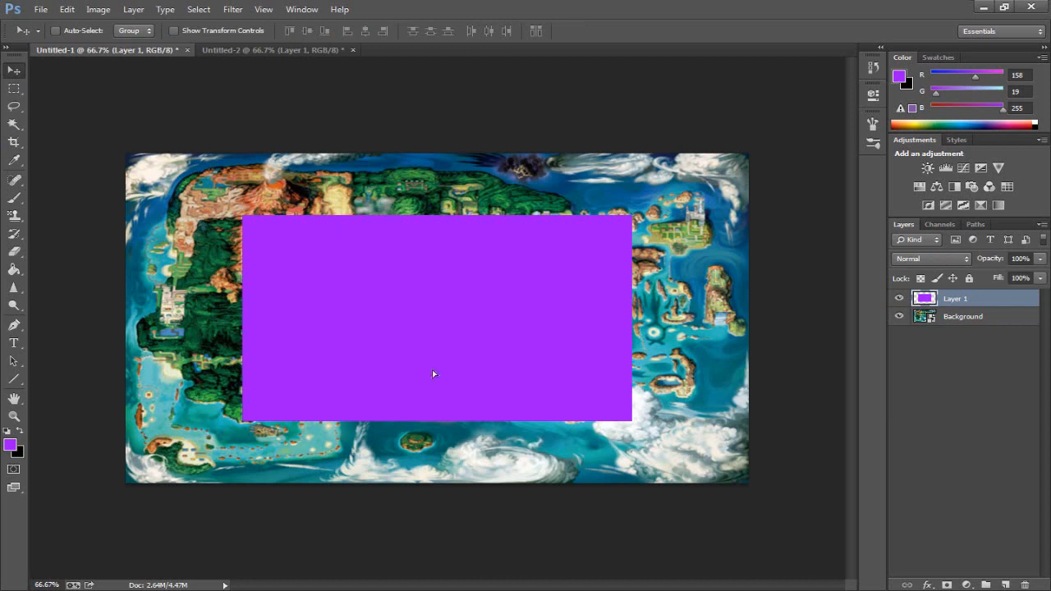
{"action": "left_click_drag", "start_coordinate": [434, 374], "coordinate": [325, 323]}
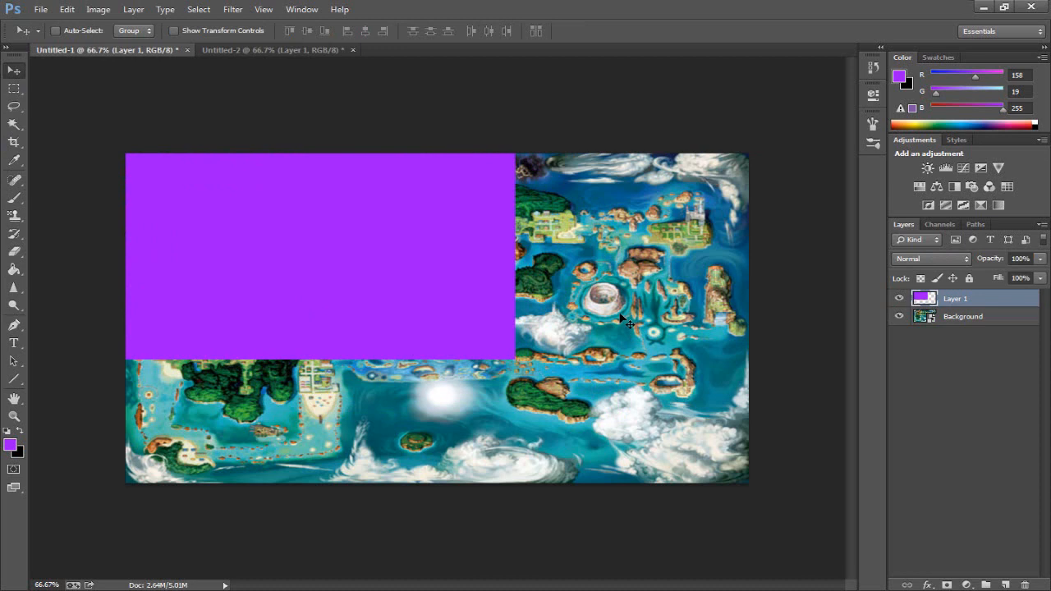
Nudge the purple rectangle about 20 px to the right, away from the map's left edge
{"action": "key", "text": "Right"}
{"action": "key", "text": "Right"}
{"action": "key", "text": "Right"}
{"action": "key", "text": "Right"}
{"action": "key", "text": "Right"}
{"action": "key", "text": "Right"}
{"action": "key", "text": "Right"}
{"action": "key", "text": "Right"}
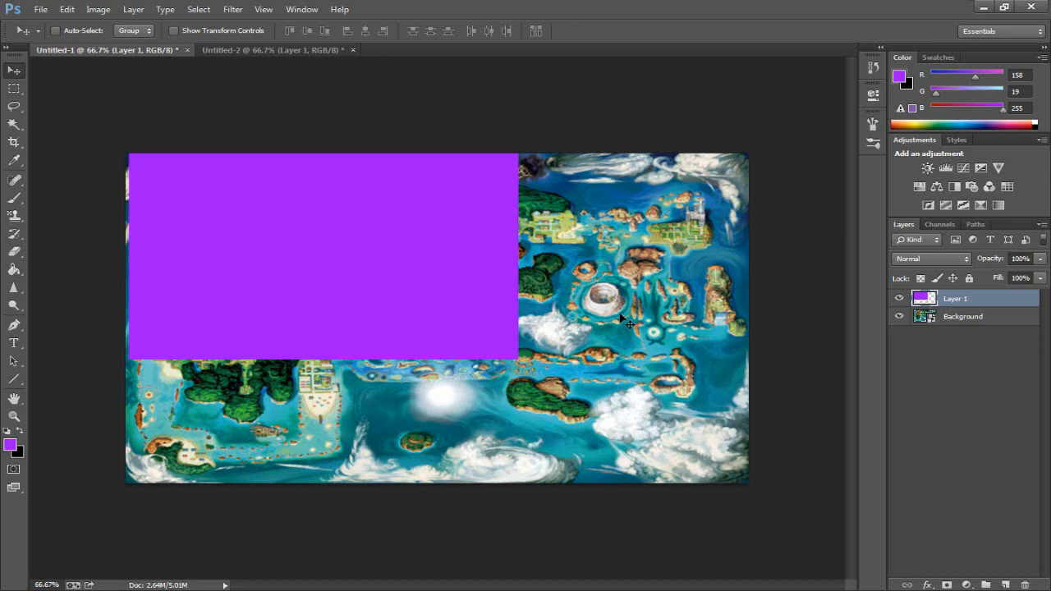
{"action": "key", "text": "Right"}
{"action": "key", "text": "Right"}
{"action": "key", "text": "Right"}
{"action": "key", "text": "Right"}
{"action": "key", "text": "Right"}
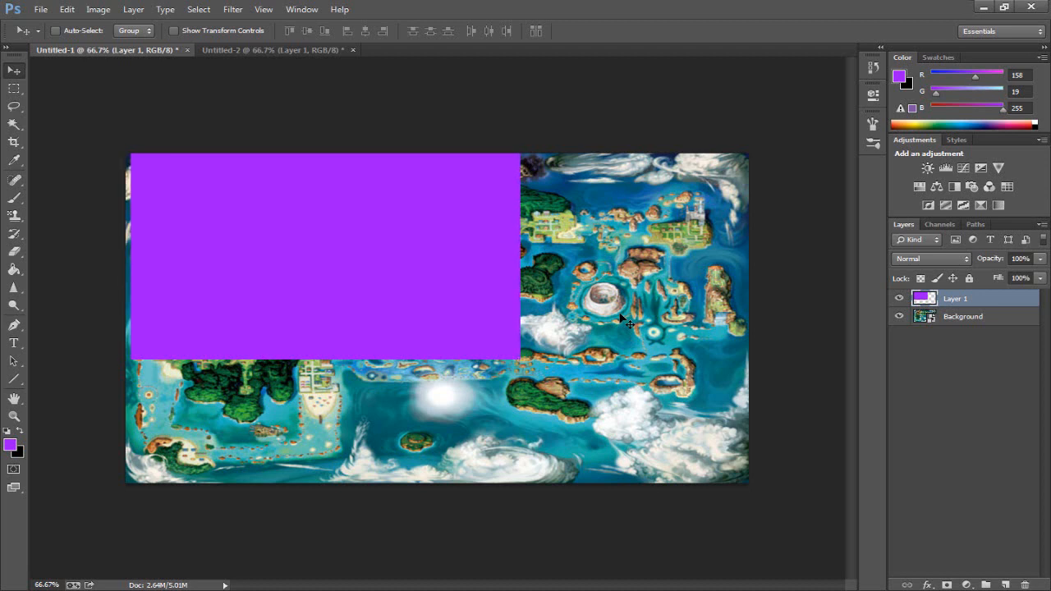
{"action": "key", "text": "Right"}
{"action": "key", "text": "Right"}
{"action": "key", "text": "Right"}
{"action": "key", "text": "Right"}
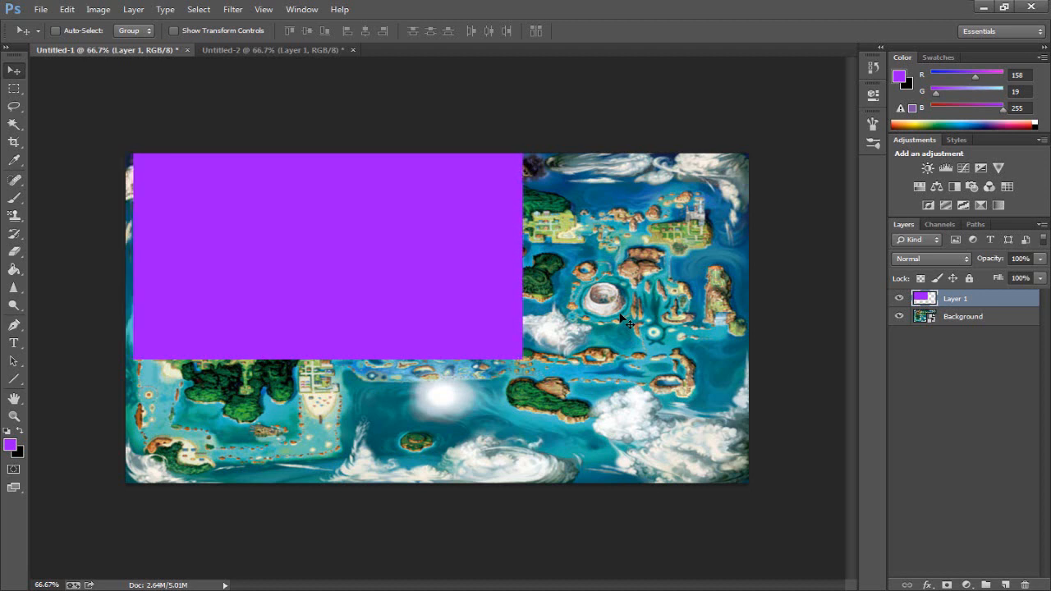
{"action": "key", "text": "Right"}
{"action": "key", "text": "Right"}
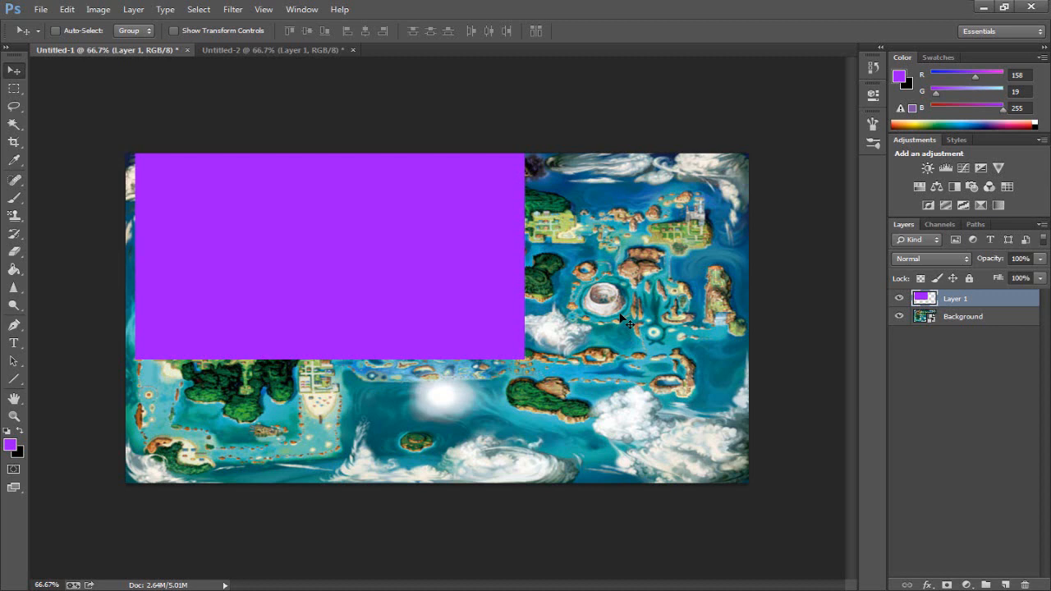
Nudge the purple rectangle about 20 px down, away from the map's top edge
{"action": "key", "text": "Down"}
{"action": "key", "text": "Down"}
{"action": "key", "text": "Down"}
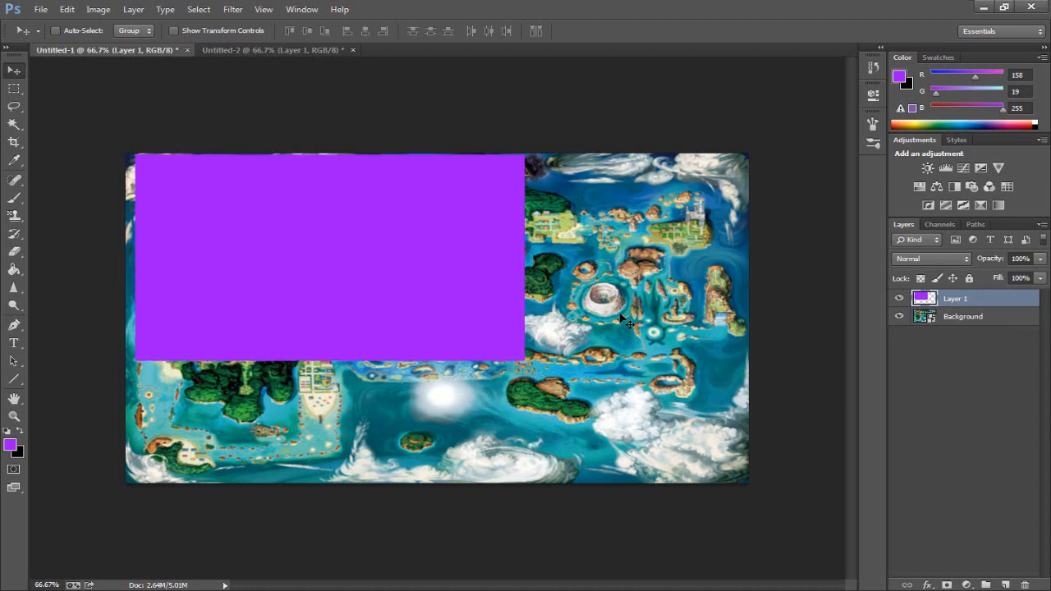
{"action": "key", "text": "Down"}
{"action": "key", "text": "Down"}
{"action": "key", "text": "Down"}
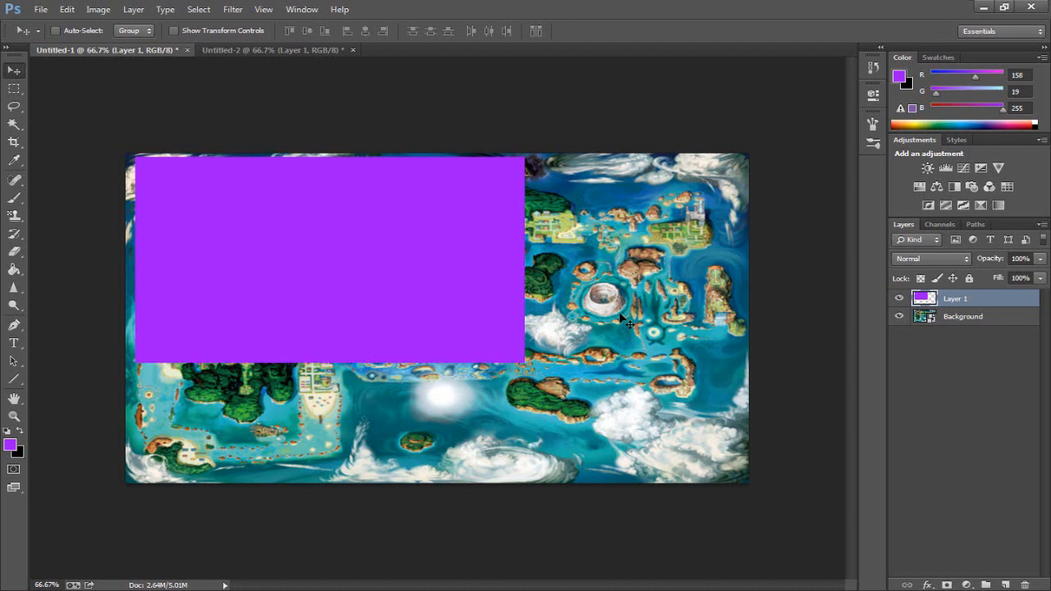
{"action": "key", "text": "Down"}
{"action": "key", "text": "Down"}
{"action": "key", "text": "Down"}
{"action": "key", "text": "Down"}
{"action": "key", "text": "Down"}
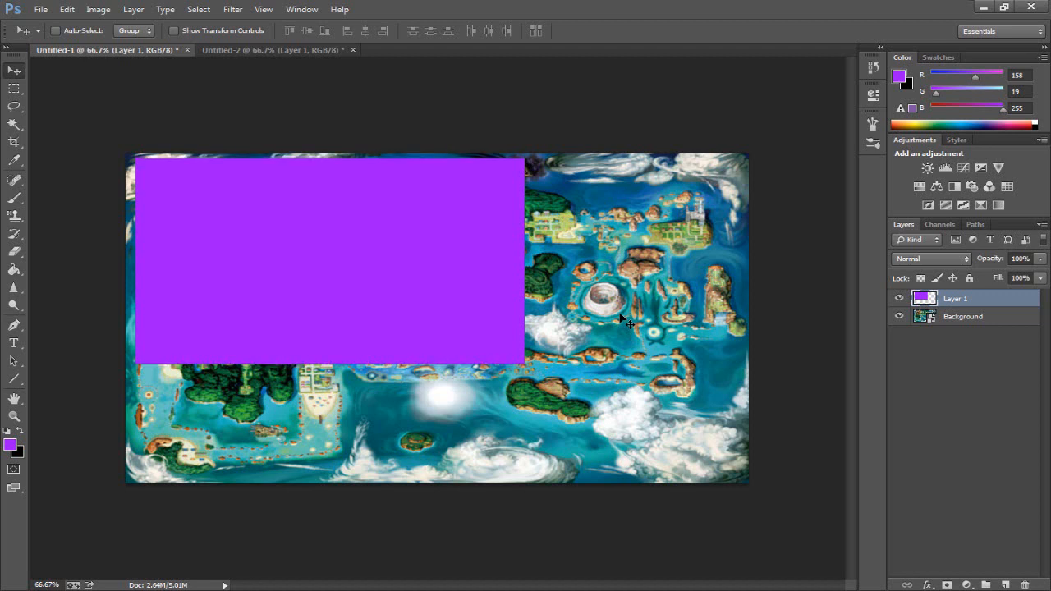
{"action": "key", "text": "Down"}
{"action": "key", "text": "Down"}
{"action": "key", "text": "Down"}
{"action": "key", "text": "Down"}
{"action": "key", "text": "Down"}
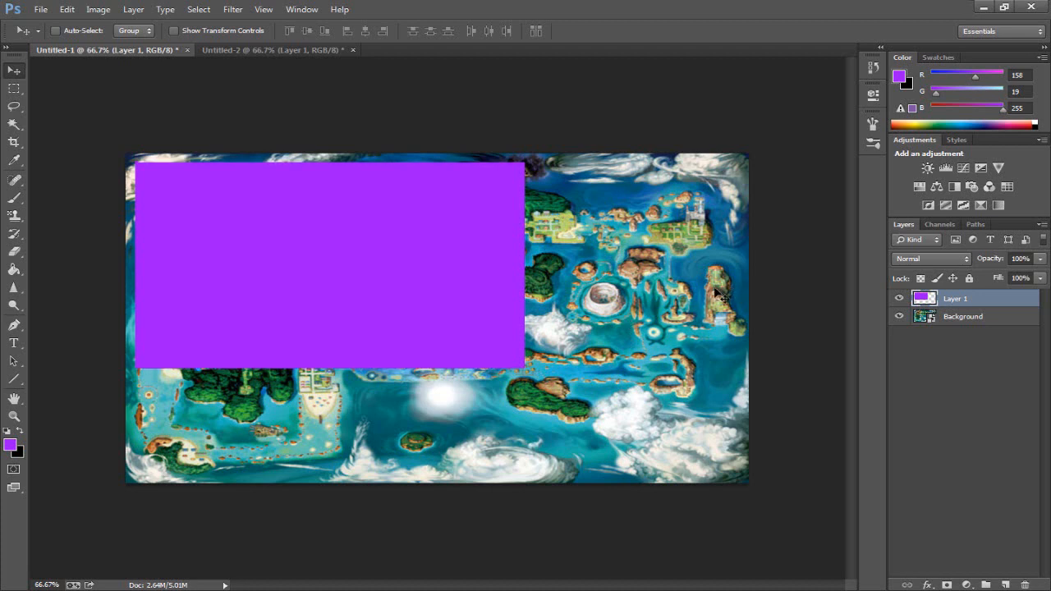
Rename the purple rectangle's layer as Top Screen
{"action": "double_click", "coordinate": [956, 299]}
{"action": "type", "text": "Top Screen"}
{"action": "key", "text": "Return"}
Add a 4 px outside stroke in black (000000) to the Top Screen layer
{"action": "right_click", "coordinate": [968, 303]}
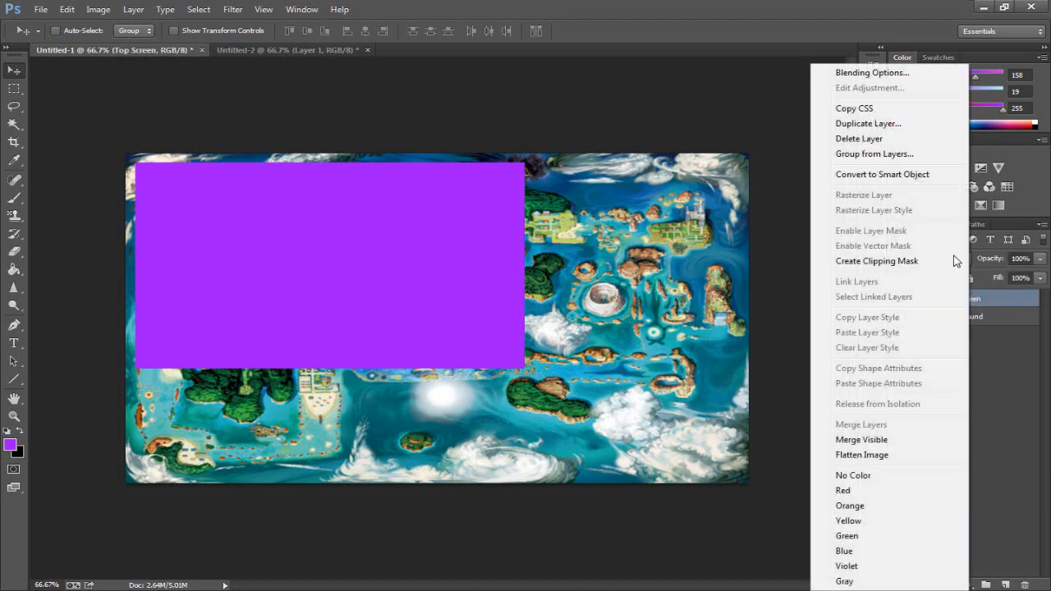
{"action": "left_click", "coordinate": [870, 75]}
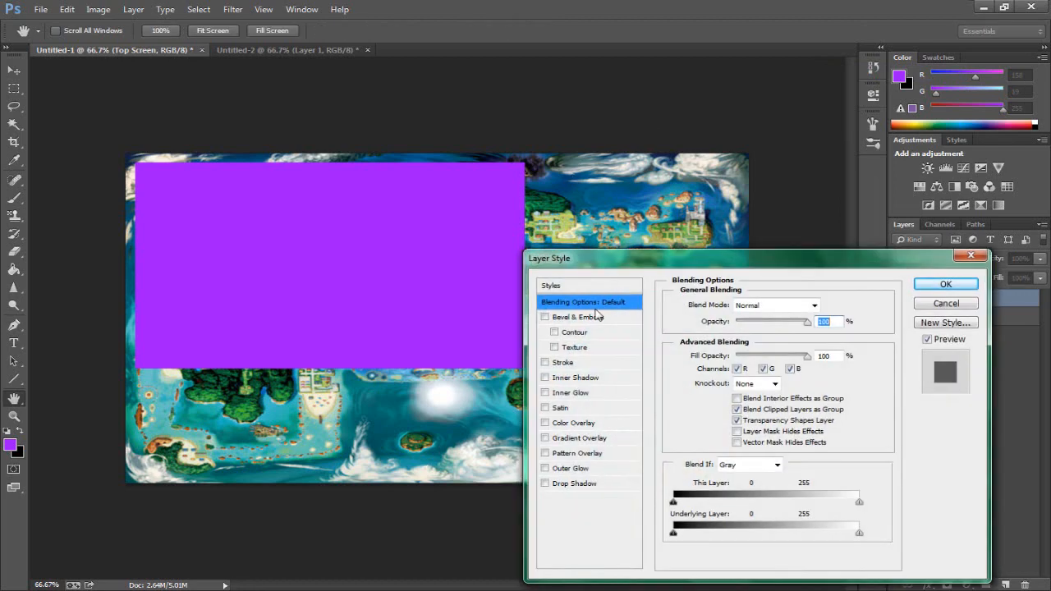
{"action": "left_click", "coordinate": [562, 362]}
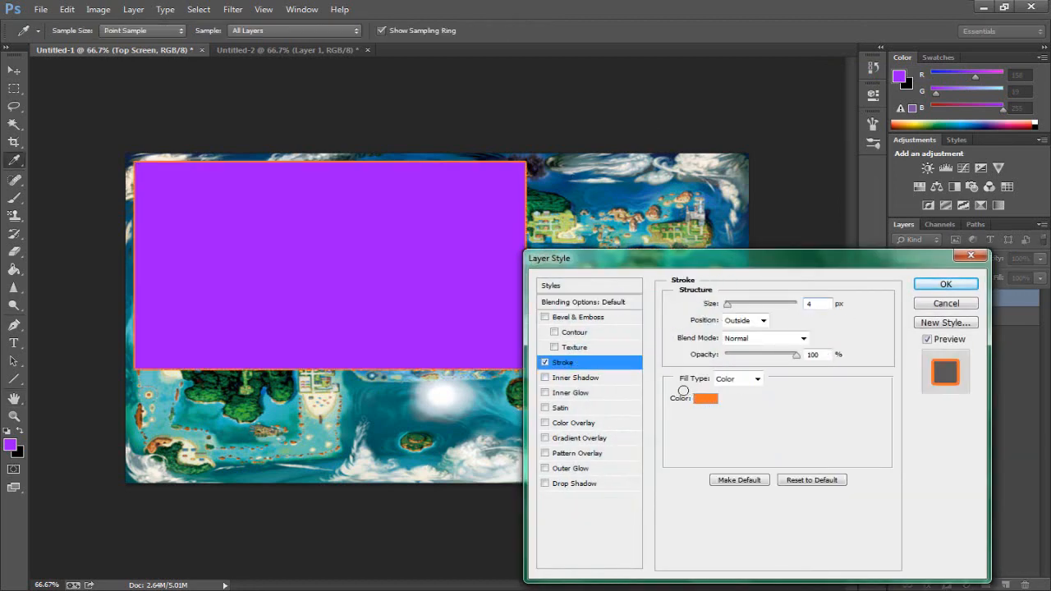
{"action": "left_click", "coordinate": [705, 398]}
{"action": "type", "text": "000000"}
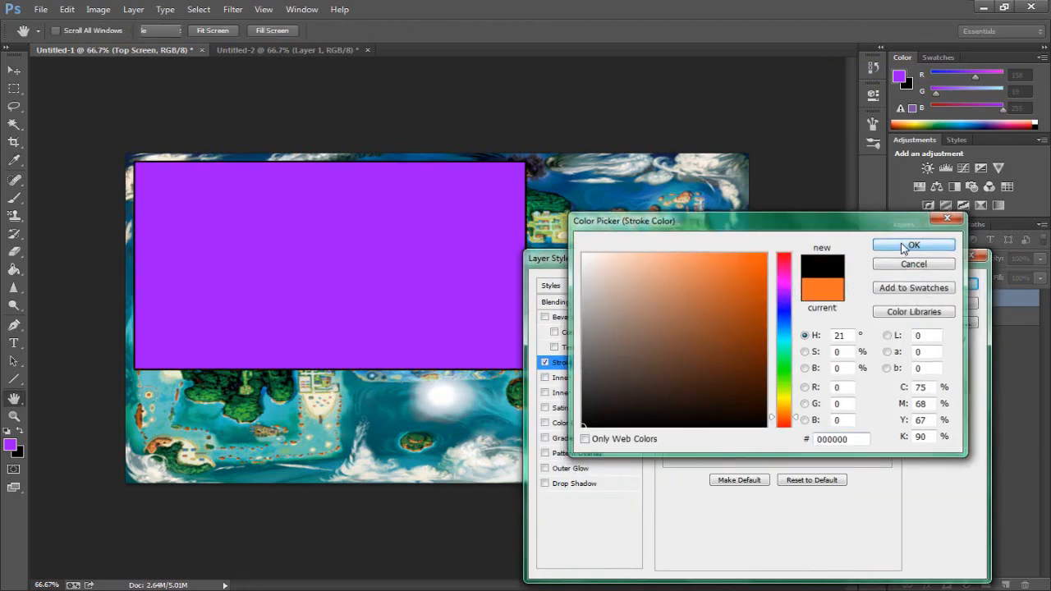
{"action": "left_click", "coordinate": [903, 248]}
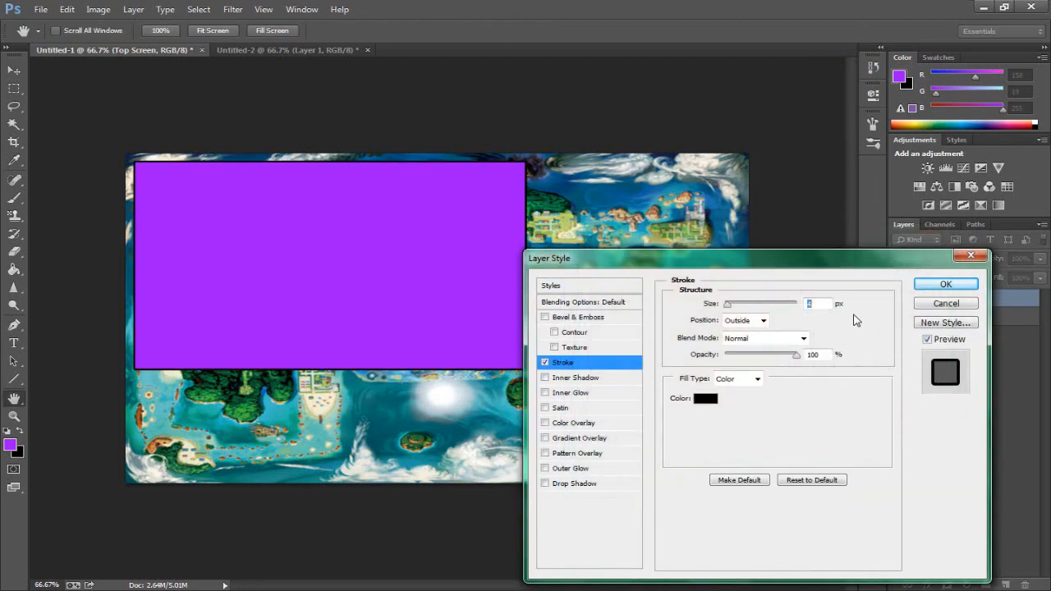
{"action": "left_click", "coordinate": [936, 285]}
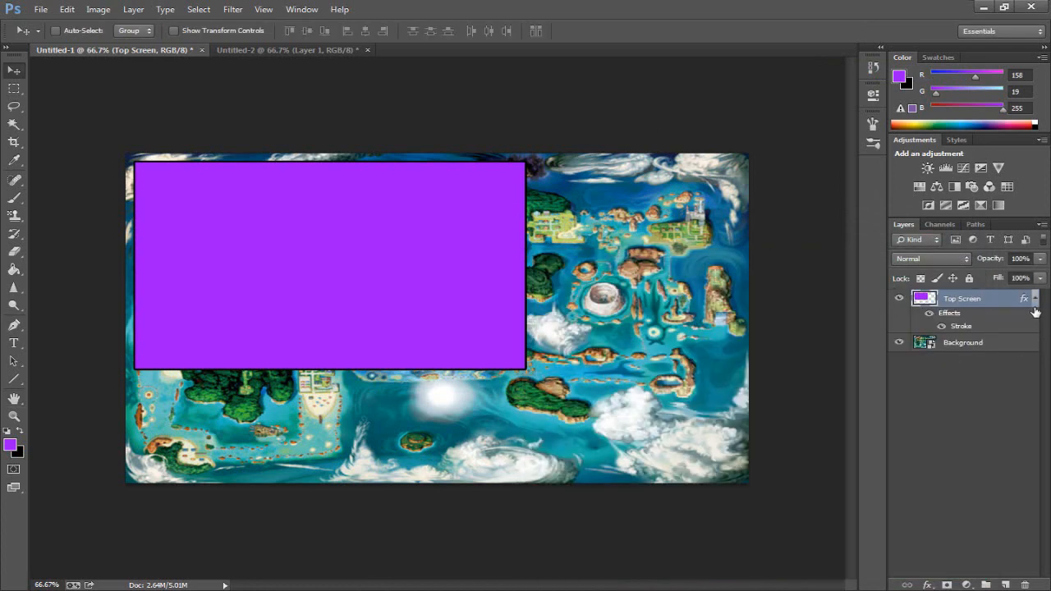
Copy the Top Screen layer's style and collapse its effects list
{"action": "right_click", "coordinate": [977, 301]}
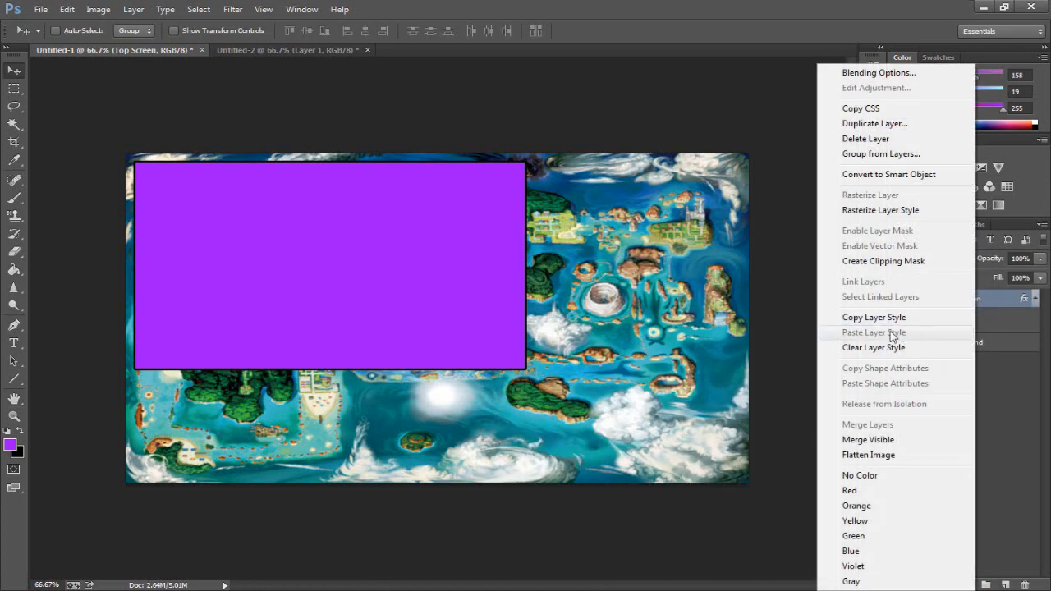
{"action": "left_click", "coordinate": [874, 317]}
{"action": "left_click", "coordinate": [1034, 299]}
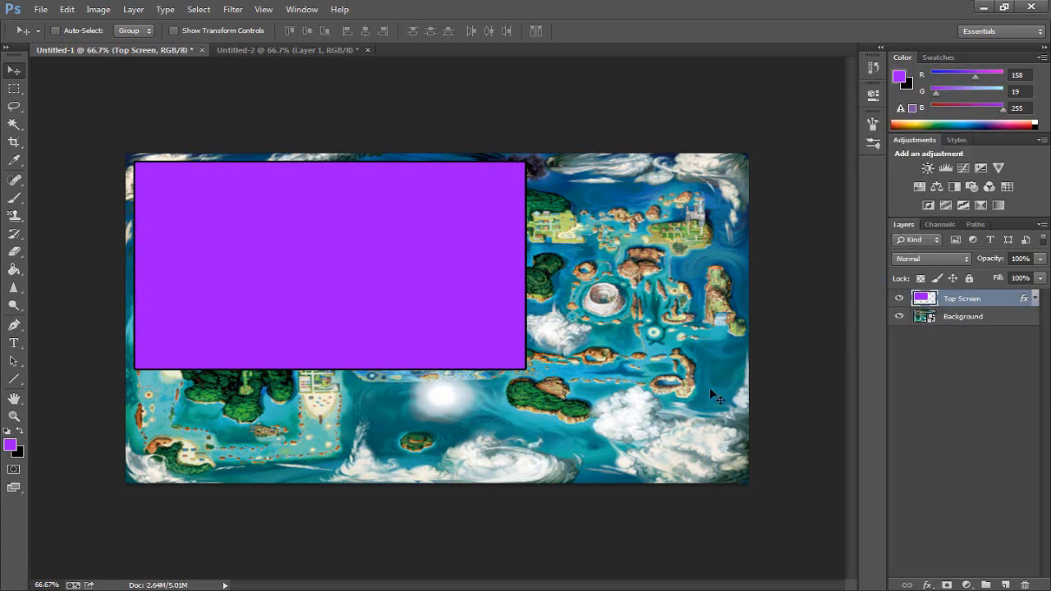
Deselect the purple rectangle in Untitled-2 and resize that image to 420 × 340 pixels
{"action": "left_click", "coordinate": [276, 49]}
{"action": "left_click", "coordinate": [13, 88]}
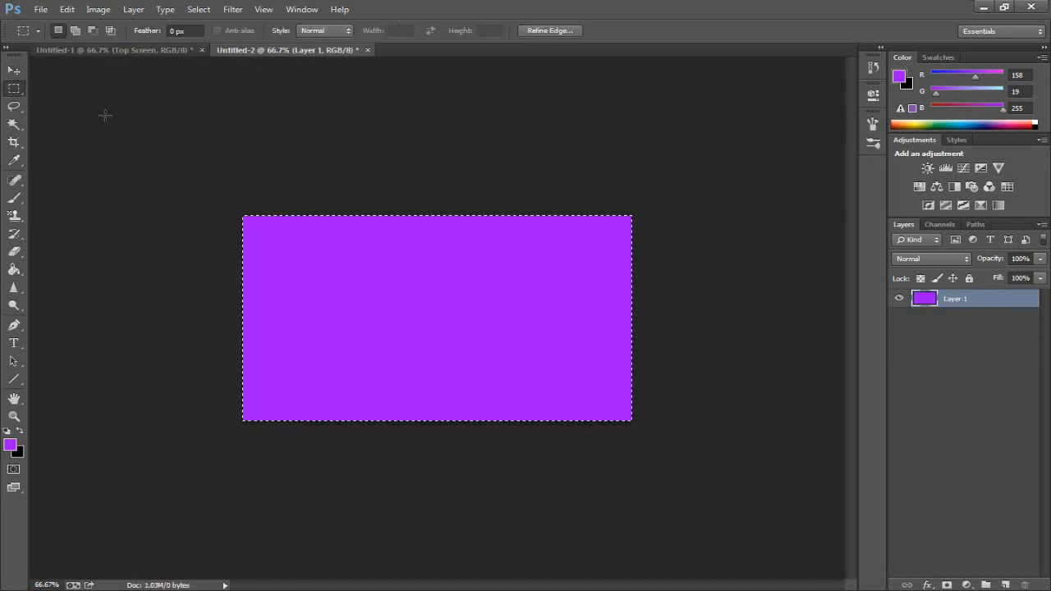
{"action": "left_click", "coordinate": [96, 10]}
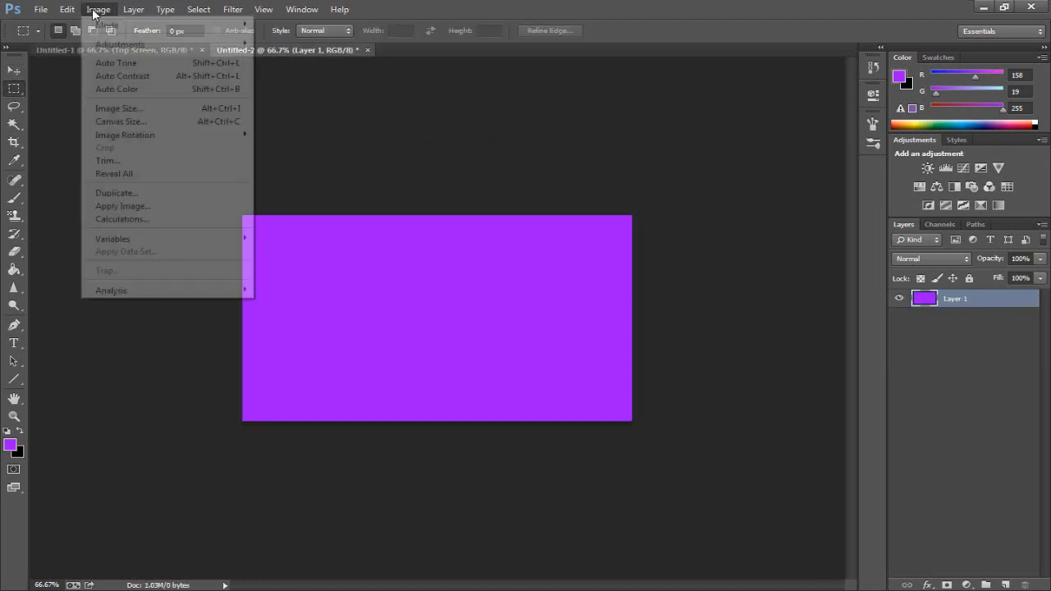
{"action": "left_click", "coordinate": [140, 107]}
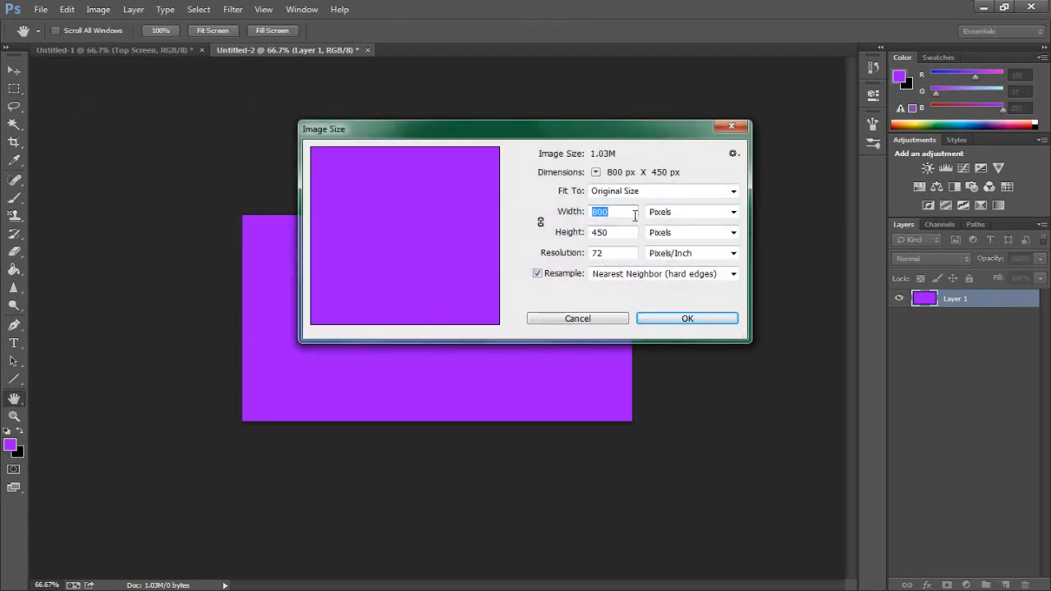
{"action": "type", "text": "420"}
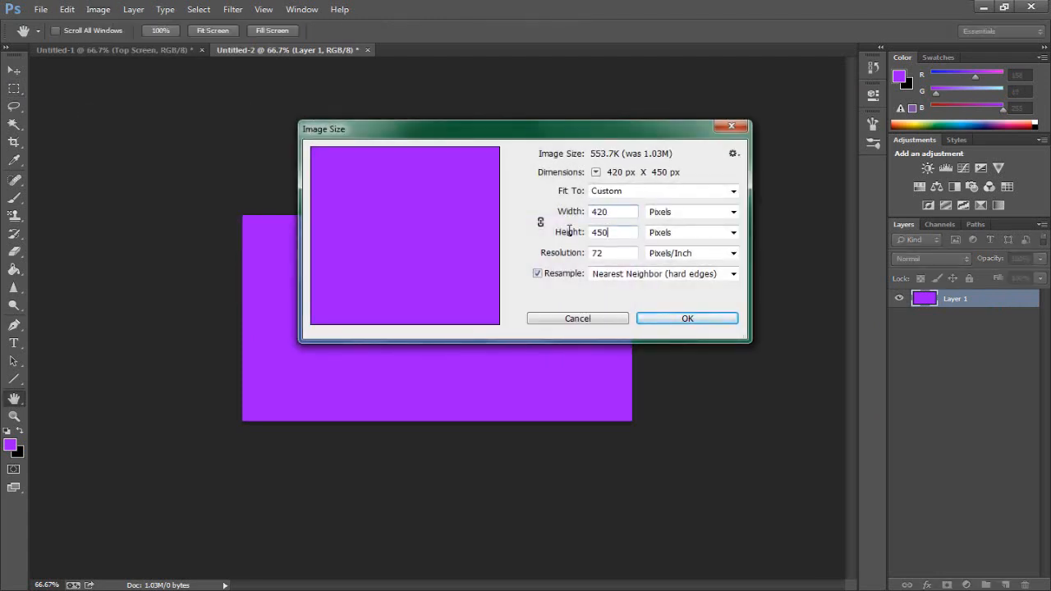
{"action": "key", "text": "Tab"}
{"action": "type", "text": "340"}
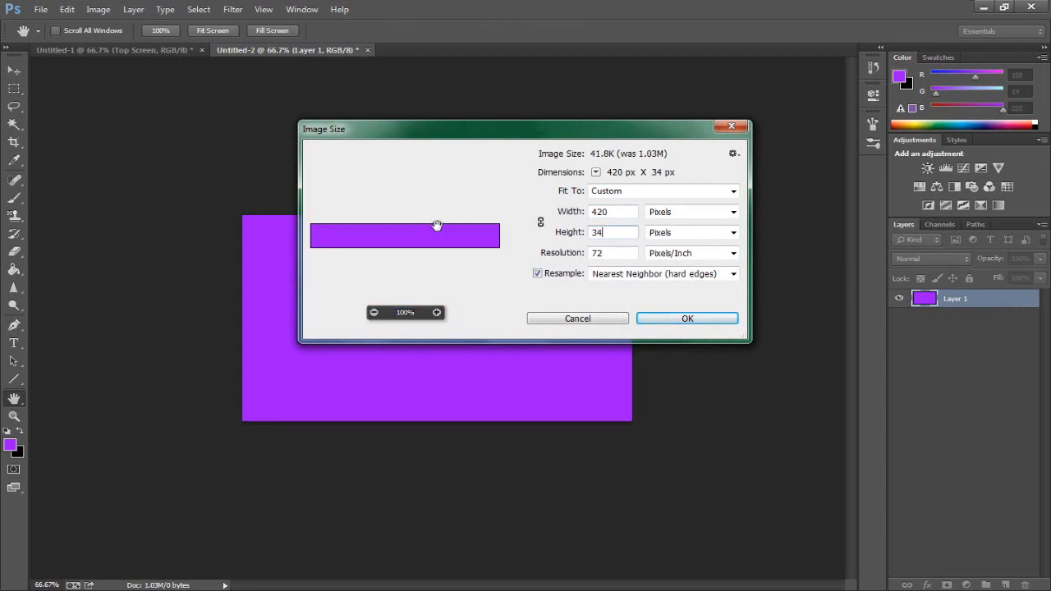
{"action": "left_click", "coordinate": [662, 321]}
Select and copy the whole resized purple rectangle and paste it into the map document Untitled-1
{"action": "key", "text": "m"}
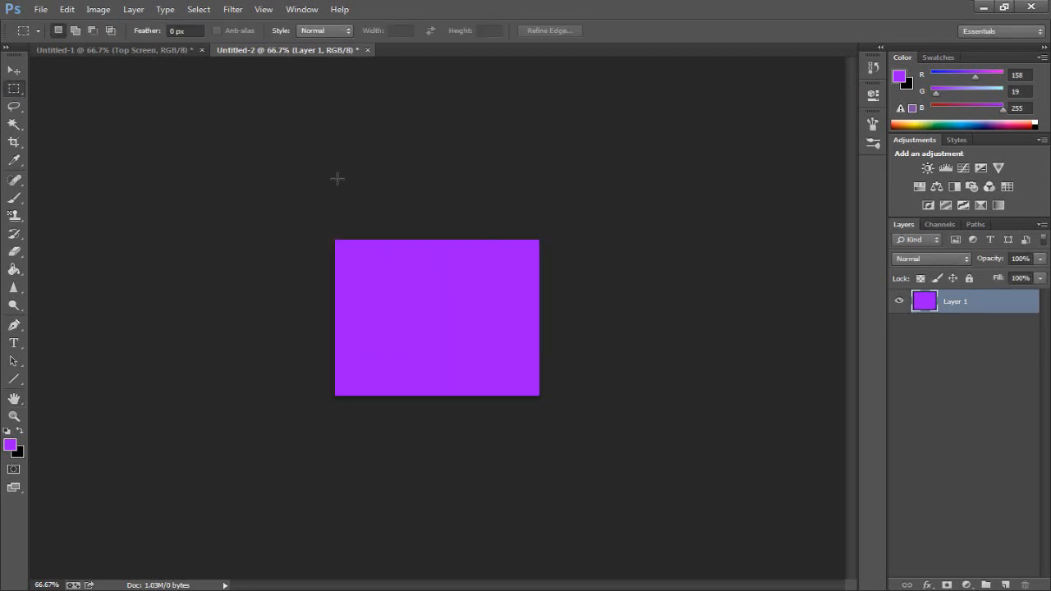
{"action": "left_click_drag", "start_coordinate": [244, 164], "coordinate": [770, 456]}
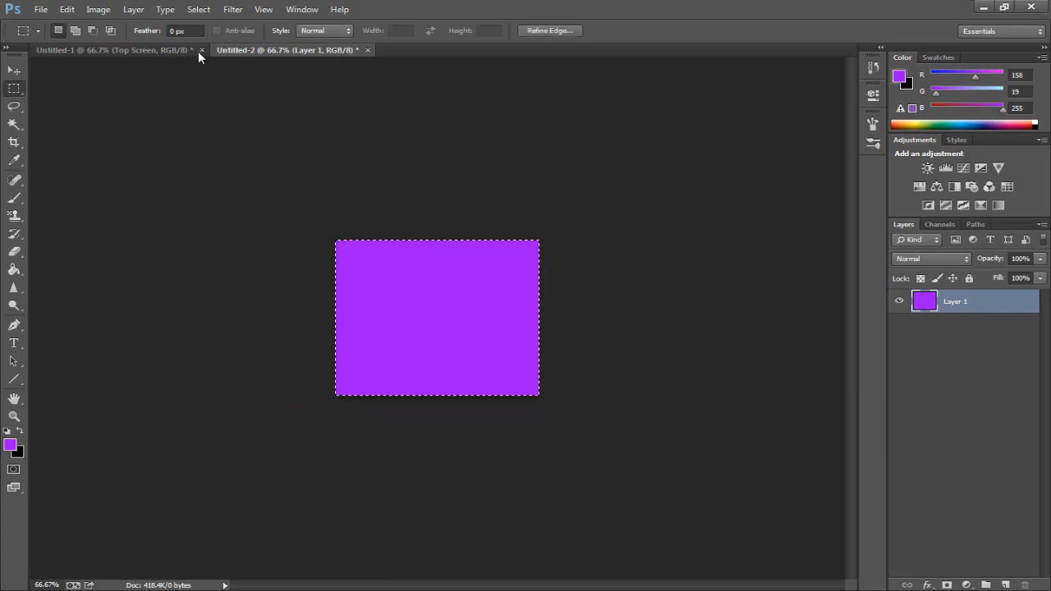
{"action": "left_click", "coordinate": [167, 51]}
{"action": "key", "text": "ctrl+v"}
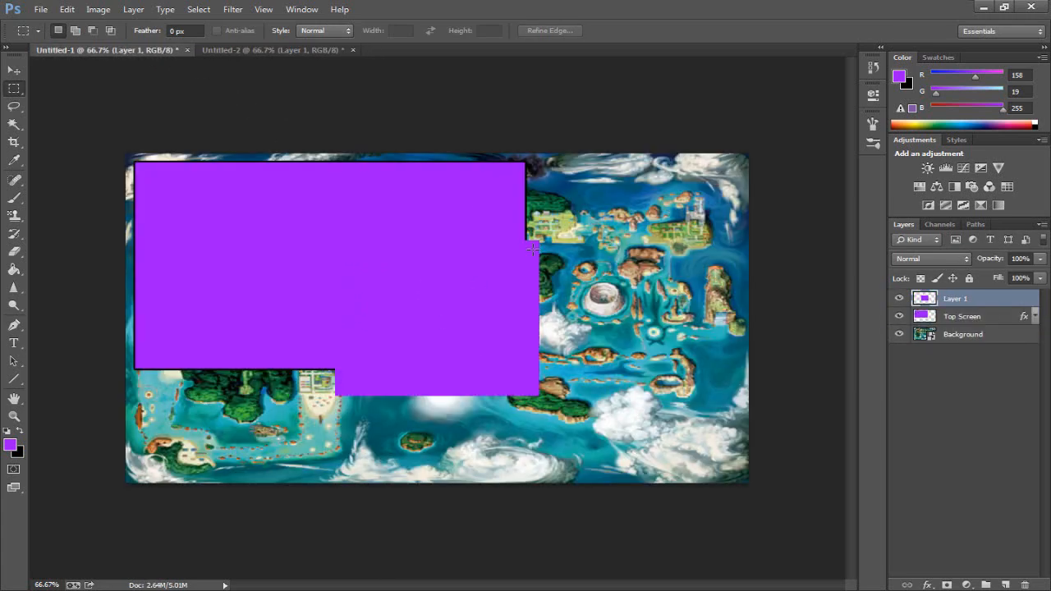
Move the pasted rectangle into the map's lower-right corner, then nudge it about 20 px up from the bottom edge
{"action": "left_click", "coordinate": [14, 70]}
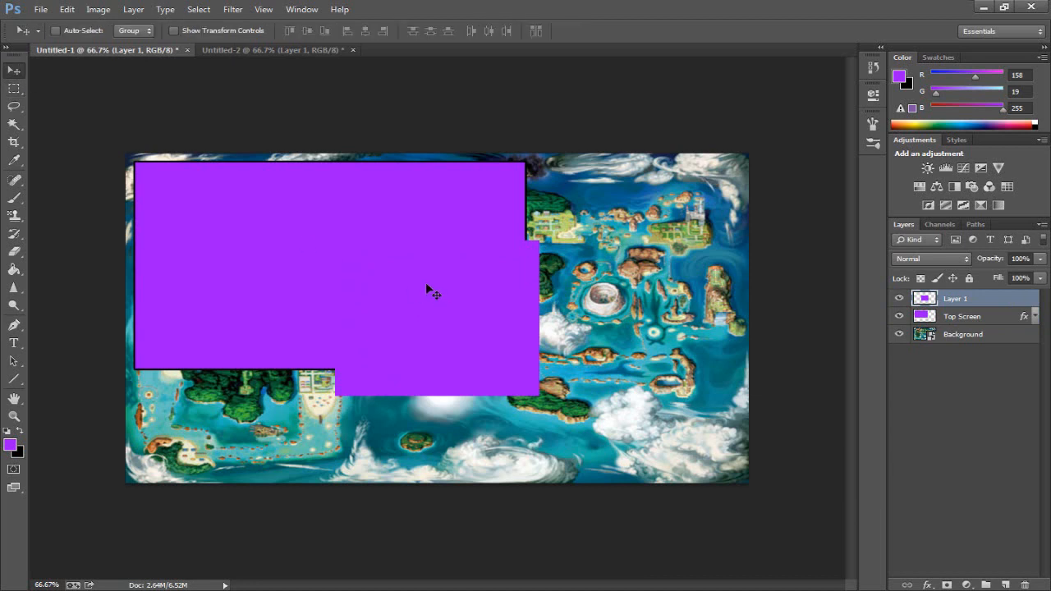
{"action": "left_click_drag", "start_coordinate": [531, 368], "coordinate": [663, 419]}
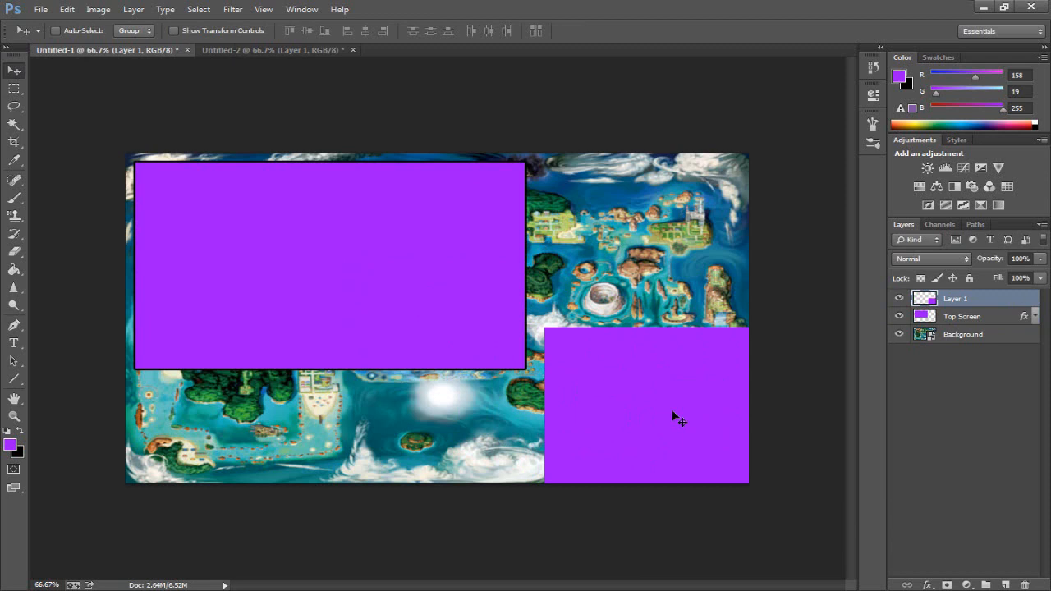
{"action": "key", "text": "Up"}
{"action": "key", "text": "Up"}
{"action": "key", "text": "Up"}
{"action": "key", "text": "Up"}
{"action": "key", "text": "Up"}
{"action": "key", "text": "Up"}
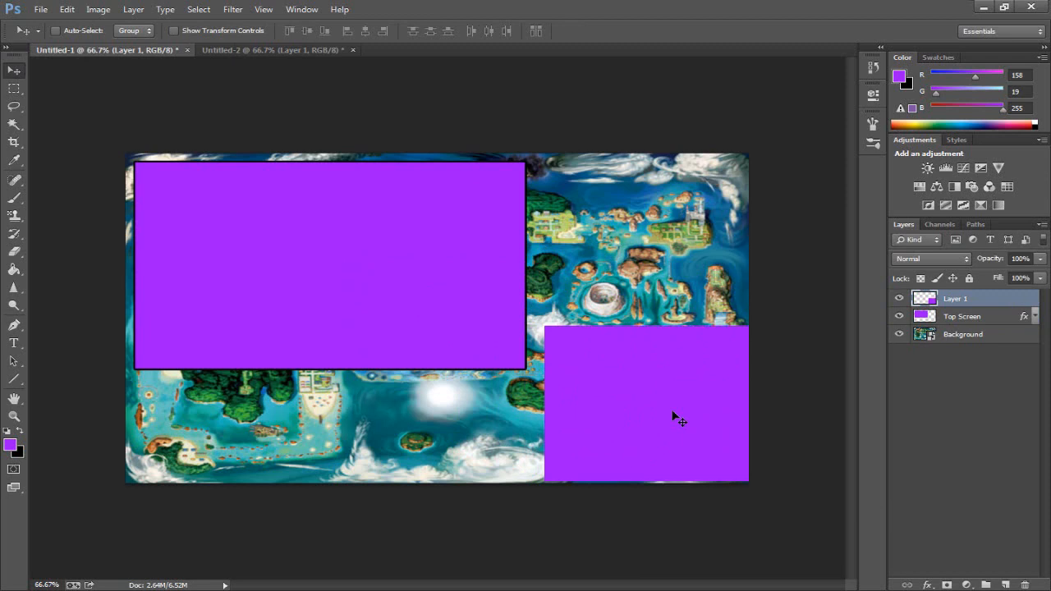
{"action": "key", "text": "Up"}
{"action": "key", "text": "Up"}
{"action": "key", "text": "Up"}
{"action": "key", "text": "Up"}
{"action": "key", "text": "Up"}
{"action": "key", "text": "Up"}
{"action": "key", "text": "Up"}
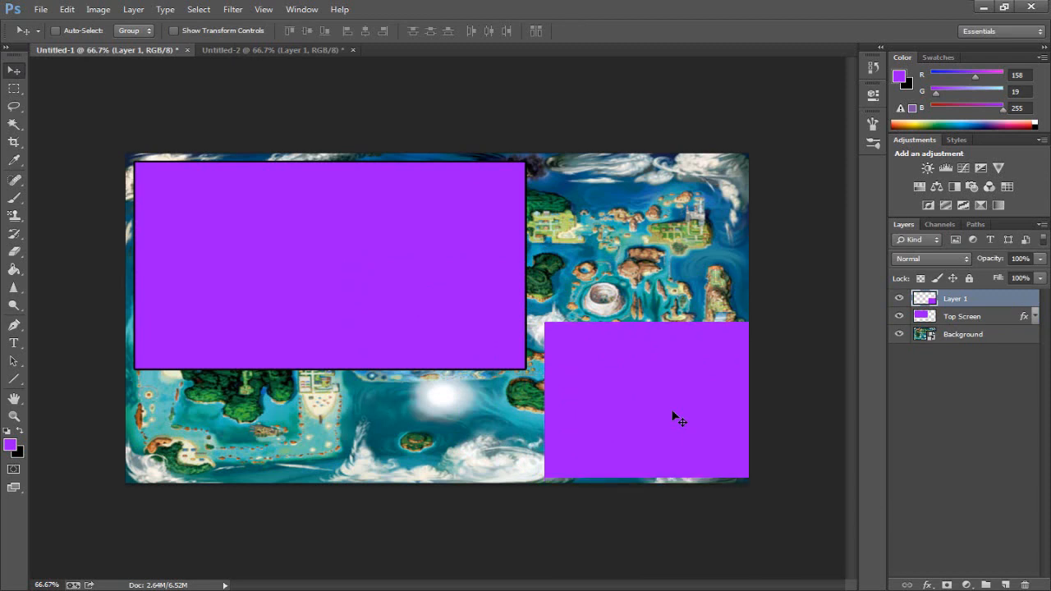
{"action": "key", "text": "Up"}
{"action": "key", "text": "Up"}
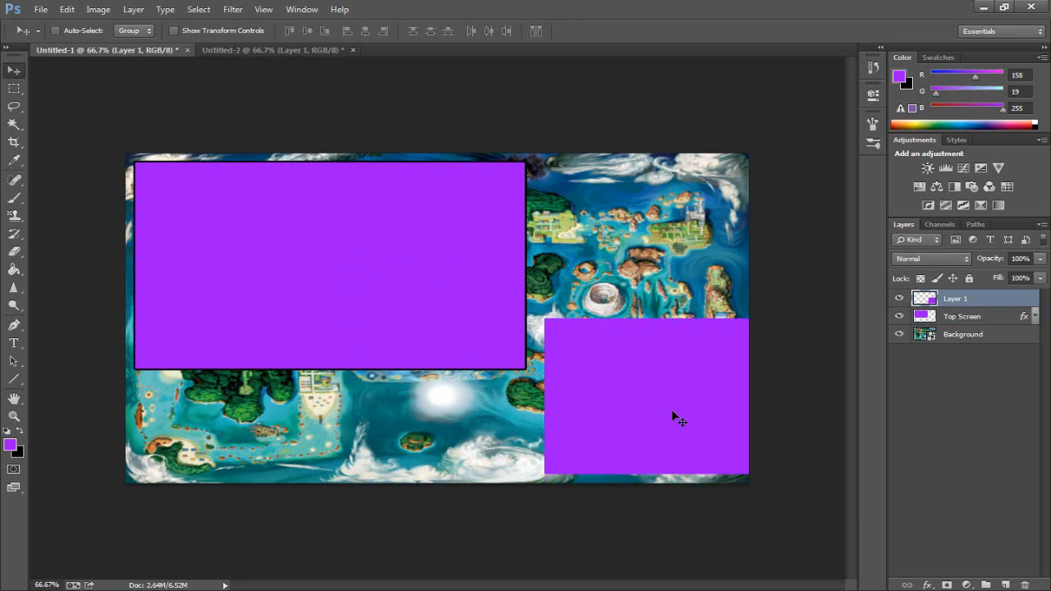
Nudge the smaller purple rectangle about 20 px to the left, away from the map's right edge
{"action": "key", "text": "Left"}
{"action": "key", "text": "Left"}
{"action": "key", "text": "Left"}
{"action": "key", "text": "Left"}
{"action": "key", "text": "Left"}
{"action": "key", "text": "Left"}
{"action": "key", "text": "Left"}
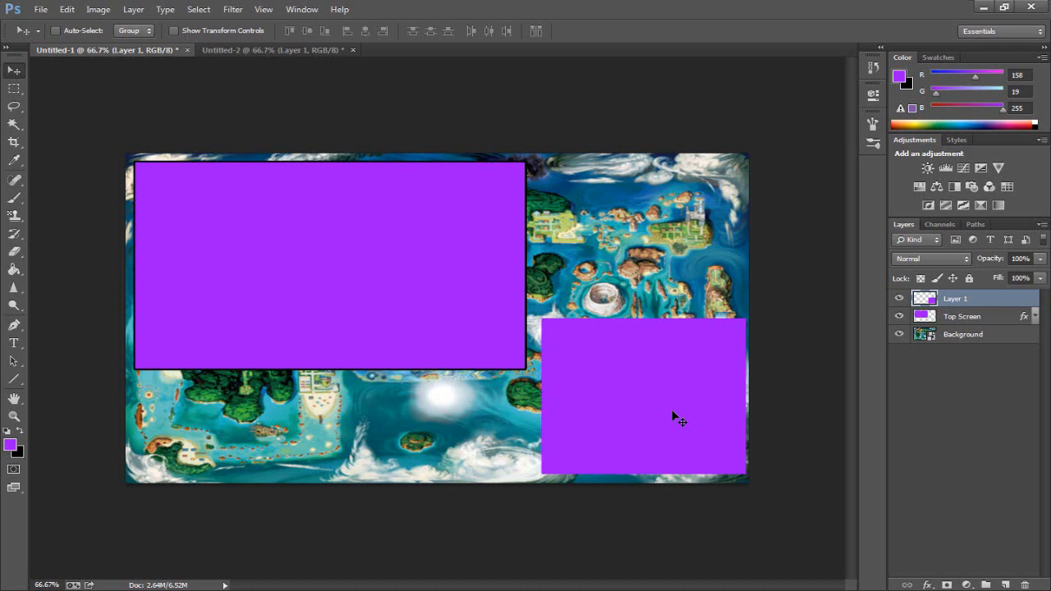
{"action": "key", "text": "Left"}
{"action": "key", "text": "Left"}
{"action": "key", "text": "Left"}
{"action": "key", "text": "Left"}
{"action": "key", "text": "Left"}
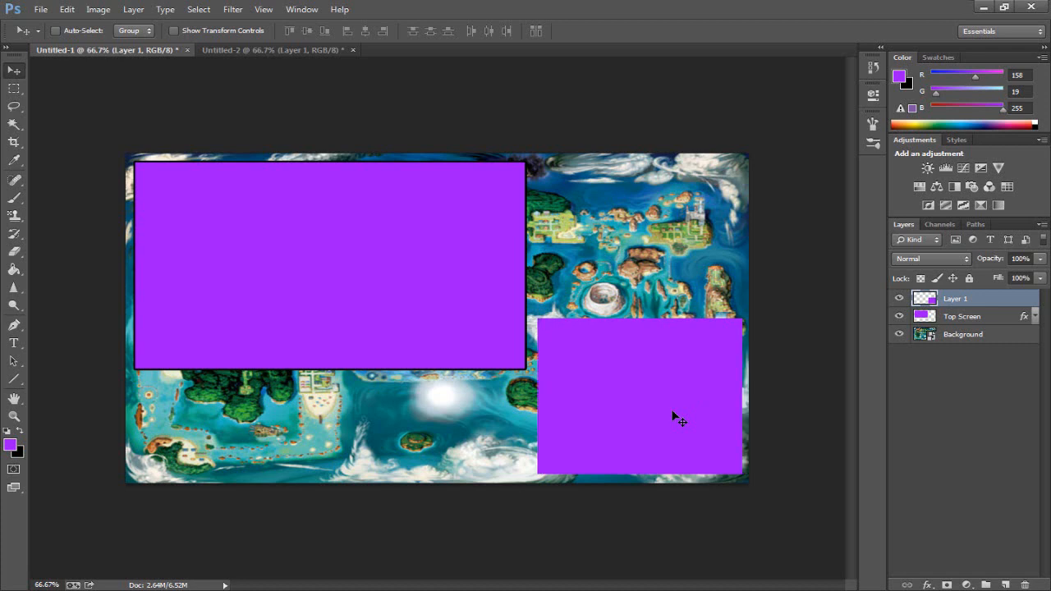
{"action": "key", "text": "Left"}
{"action": "key", "text": "Left"}
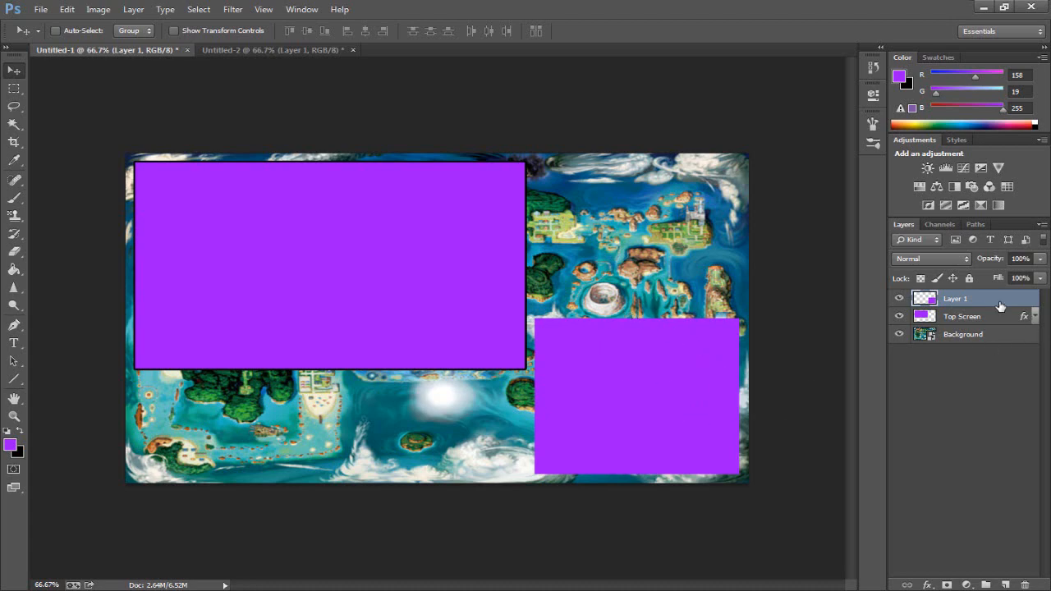
Paste the copied stroke style onto the smaller rectangle's layer and collapse its effects list
{"action": "right_click", "coordinate": [967, 304]}
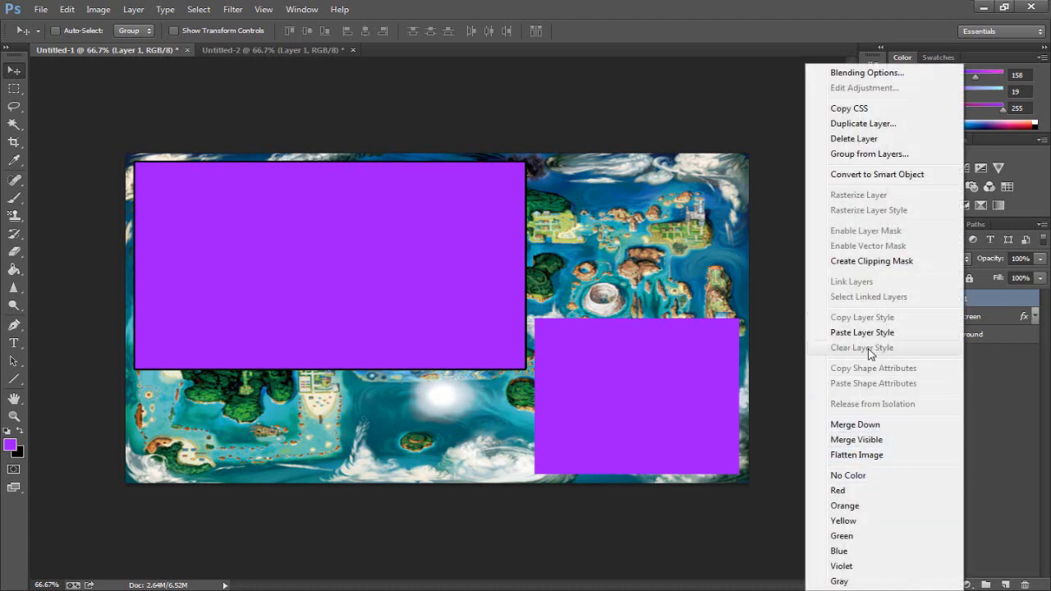
{"action": "left_click", "coordinate": [868, 333]}
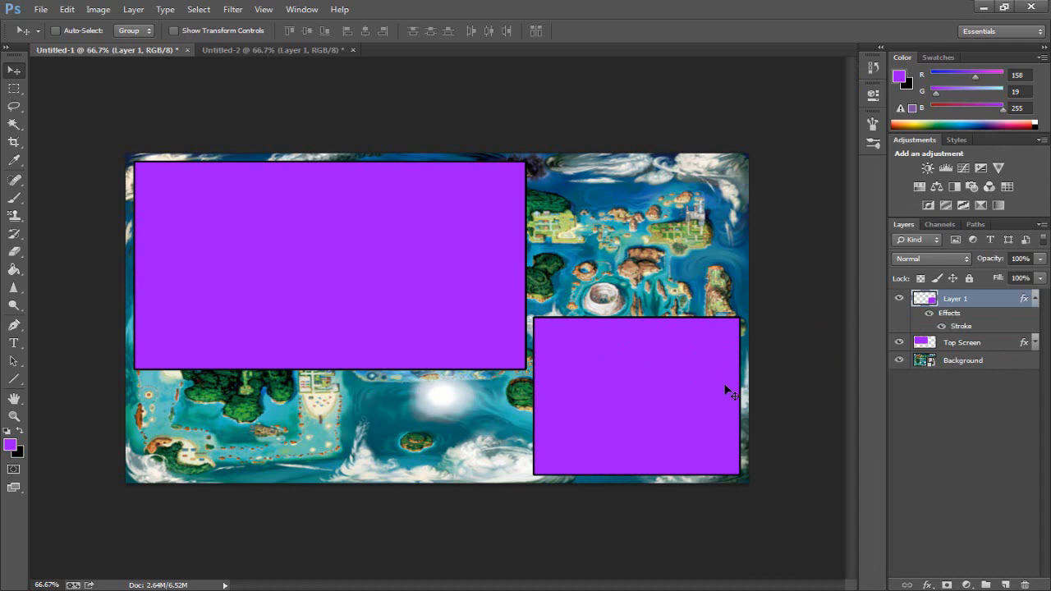
{"action": "left_click", "coordinate": [1035, 299]}
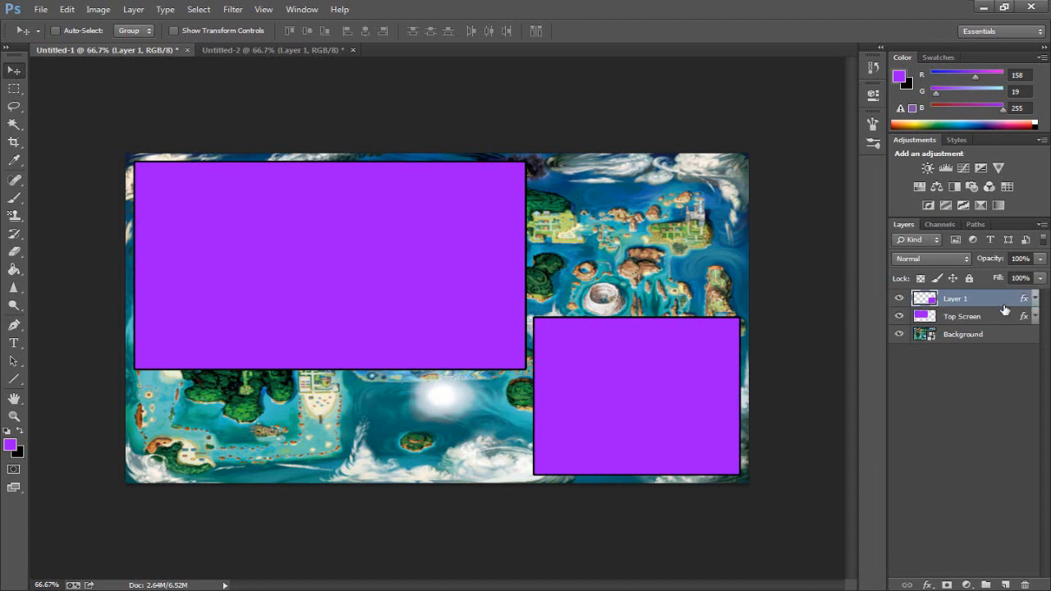
Rename the smaller purple rectangle's layer to Bottom Screen and deselect it
{"action": "double_click", "coordinate": [955, 298]}
{"action": "type", "text": "Bottom Screen"}
{"action": "key", "text": "Return"}
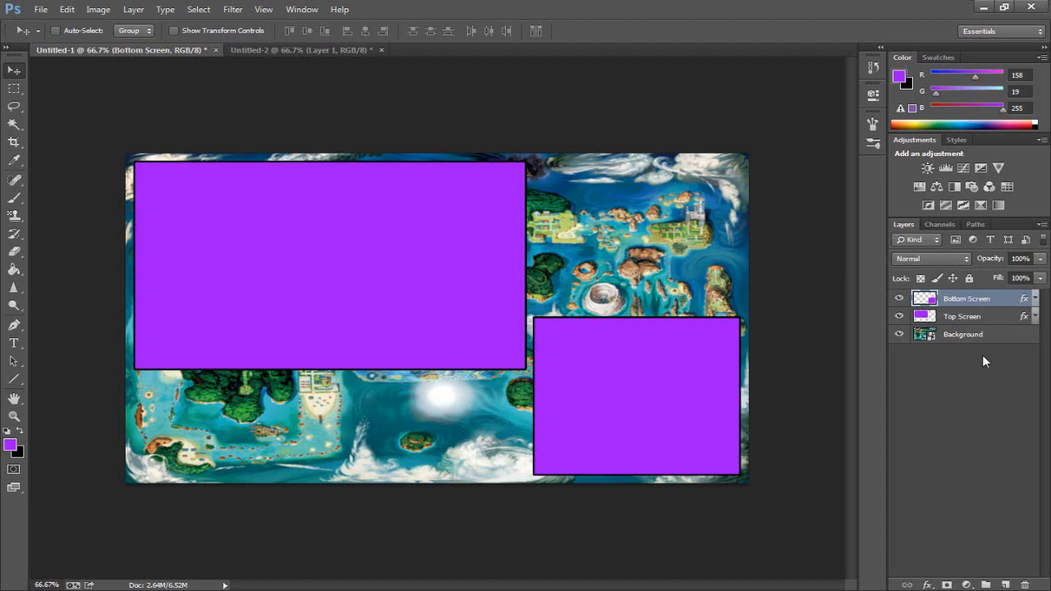
{"action": "left_click", "coordinate": [982, 354]}
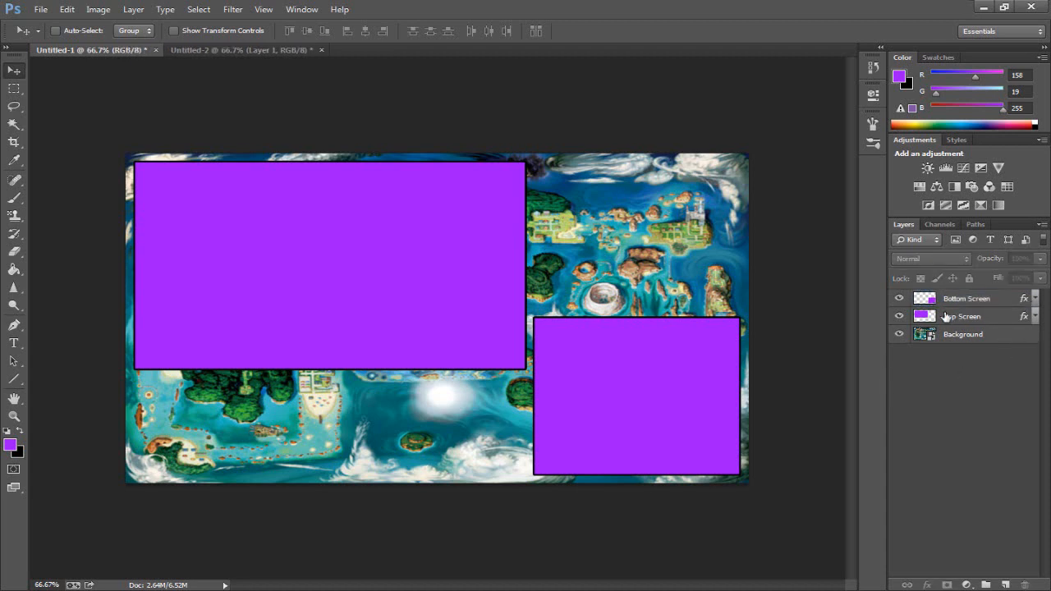
Select the Bottom Screen and Top Screen layers together and merge them into one layer
{"action": "left_click", "coordinate": [966, 301]}
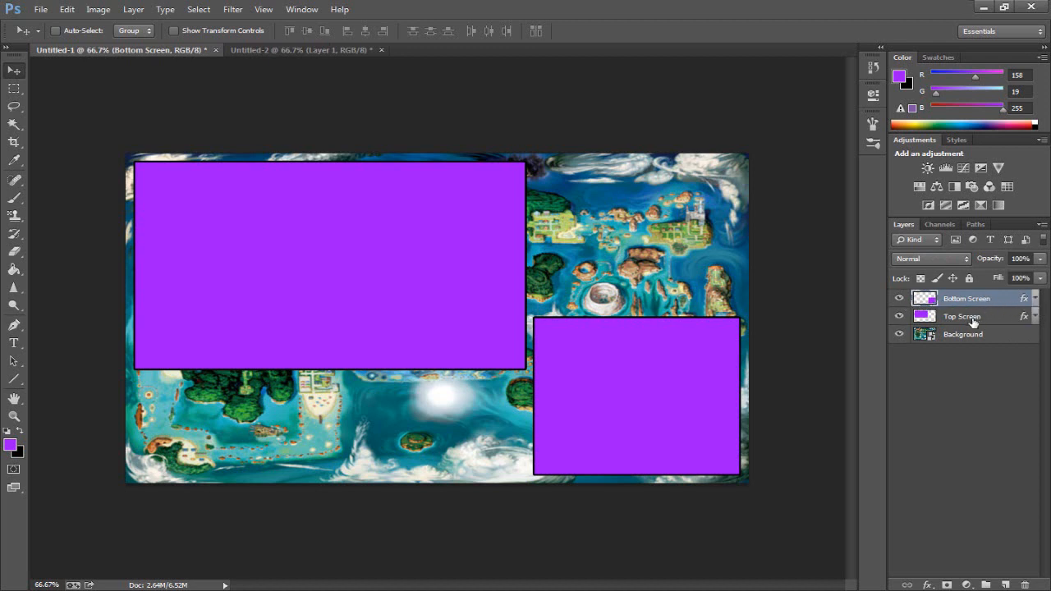
{"action": "left_click", "coordinate": [973, 320]}
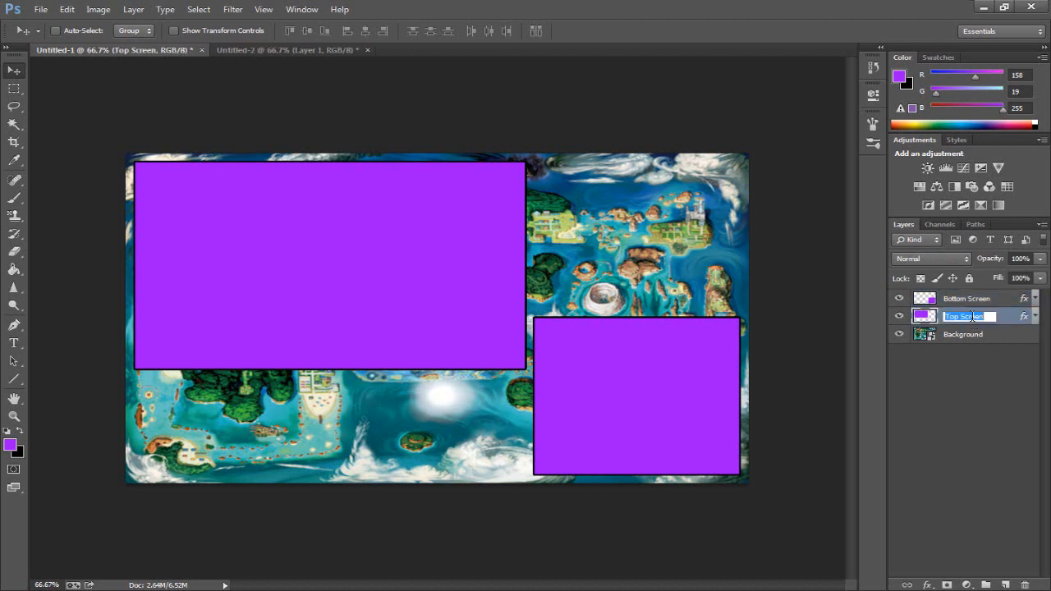
{"action": "left_click", "coordinate": [973, 319], "text": "ctrl"}
{"action": "left_click", "coordinate": [970, 305]}
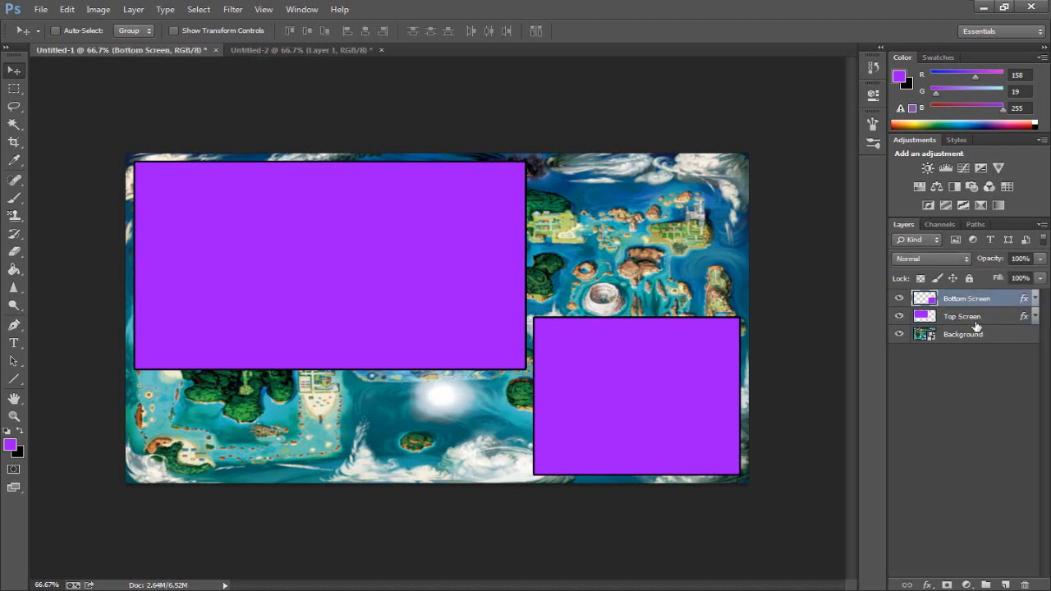
{"action": "left_click", "coordinate": [975, 323], "text": "shift"}
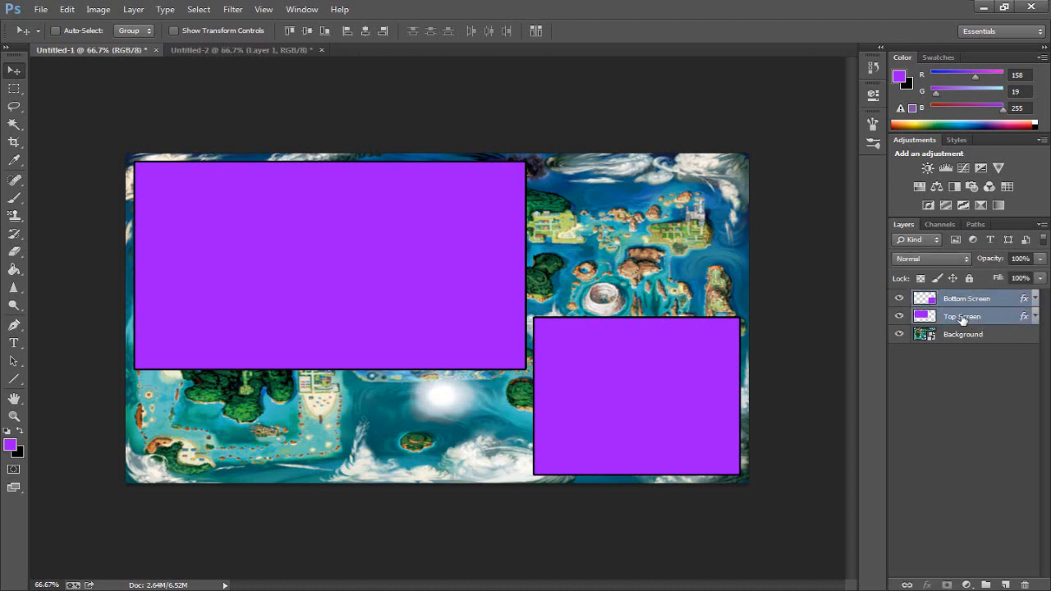
{"action": "key", "text": "ctrl+e"}
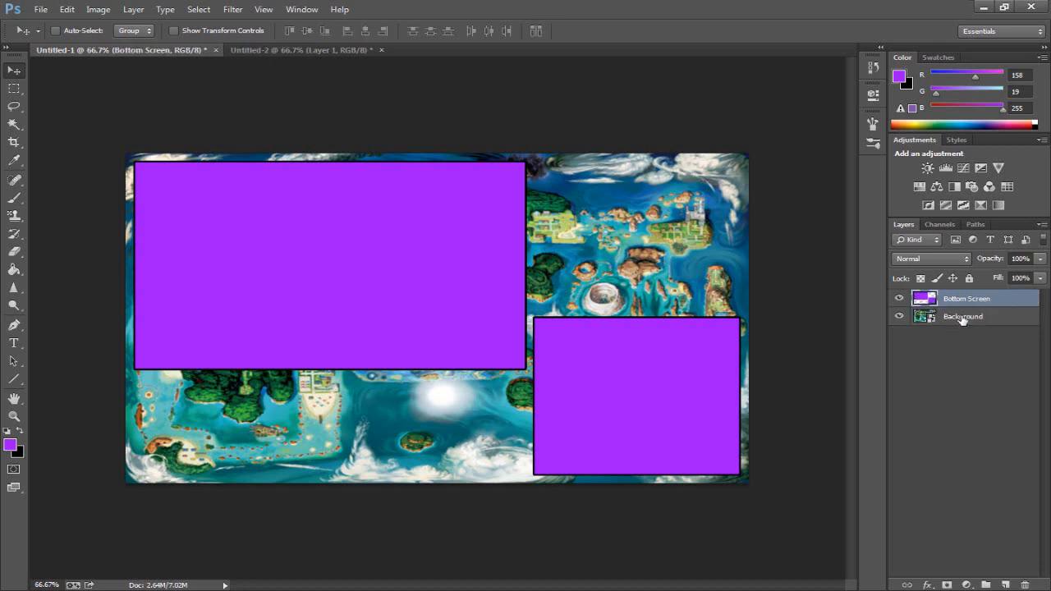
Rename the merged rectangles layer to Screens
{"action": "double_click", "coordinate": [967, 300]}
{"action": "type", "text": "Screens"}
{"action": "key", "text": "Return"}
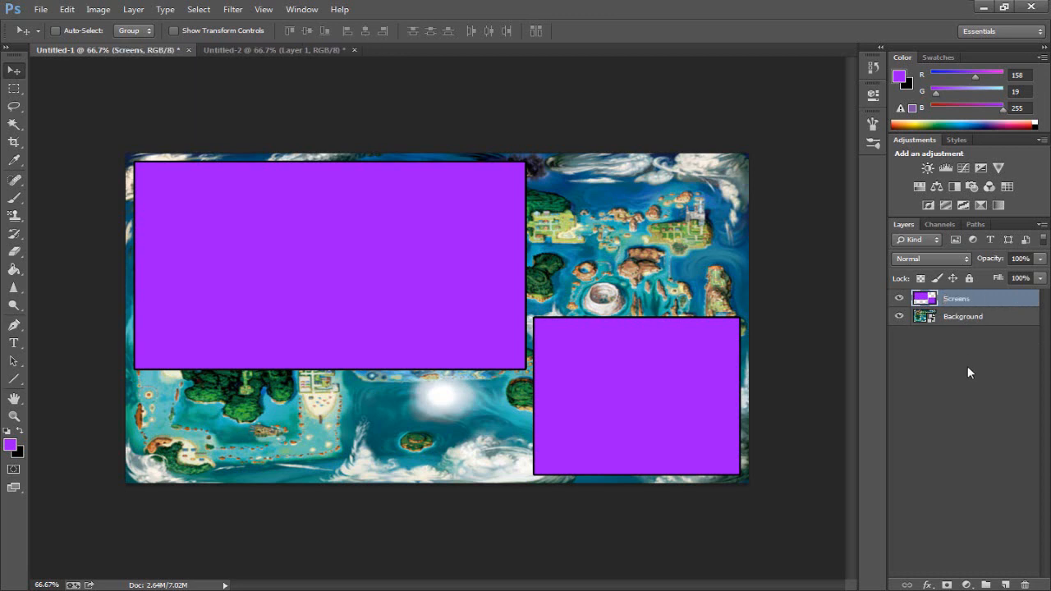
Rasterize the Background layer's map smart object by applying the Eraser tool to it and accepting the rasterization
{"action": "left_click", "coordinate": [967, 318]}
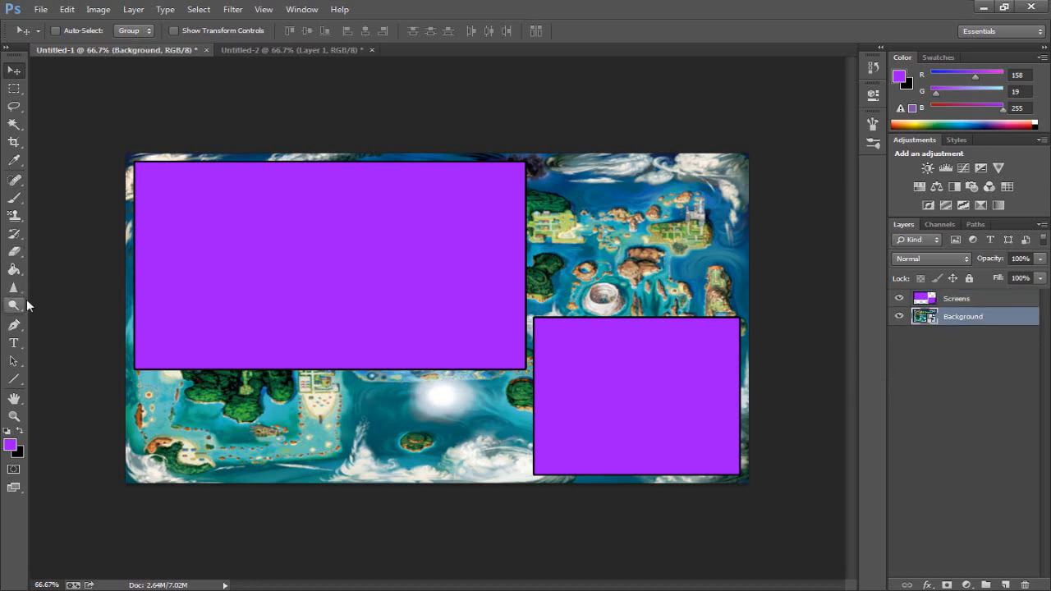
{"action": "left_click", "coordinate": [13, 256]}
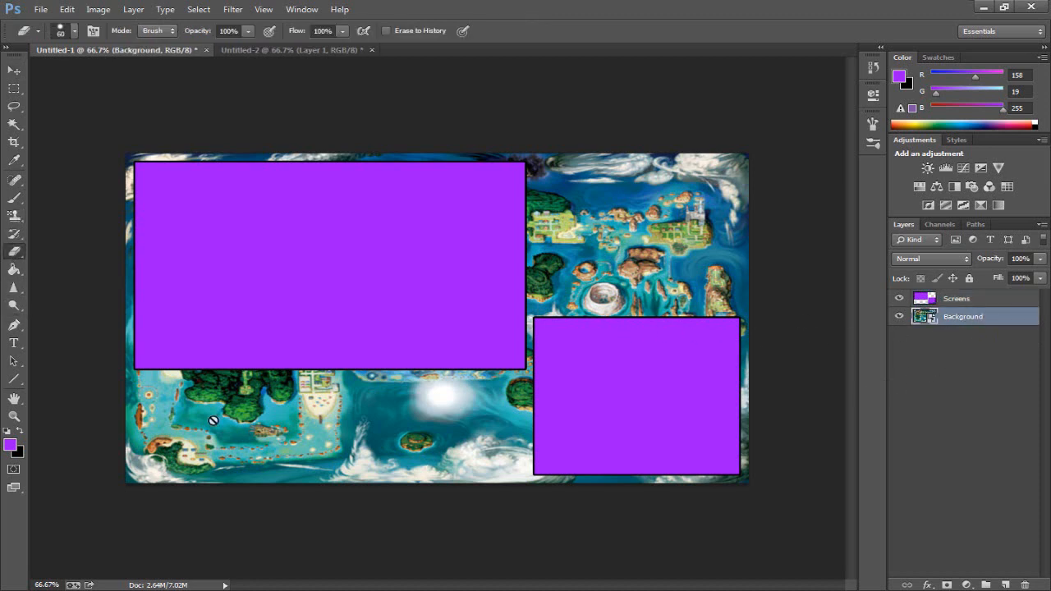
{"action": "left_click", "coordinate": [464, 422]}
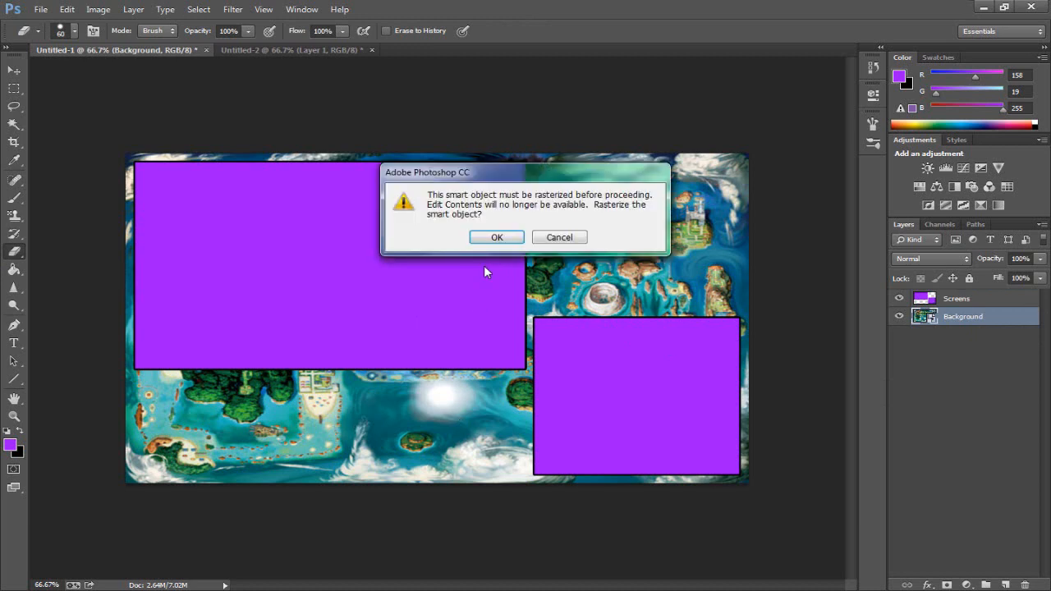
{"action": "left_click", "coordinate": [499, 237]}
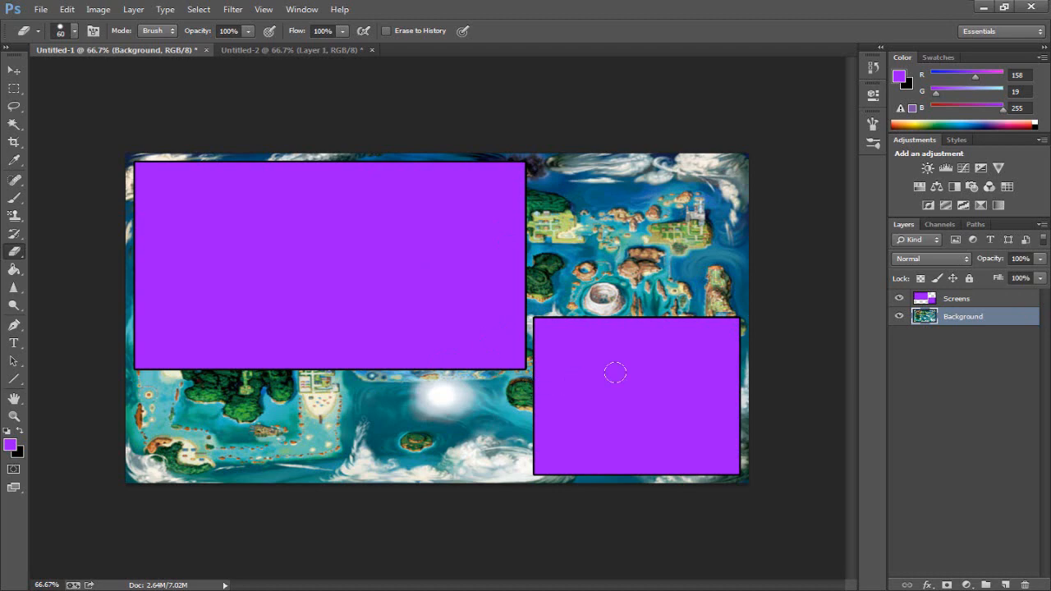
{"action": "left_click", "coordinate": [66, 9]}
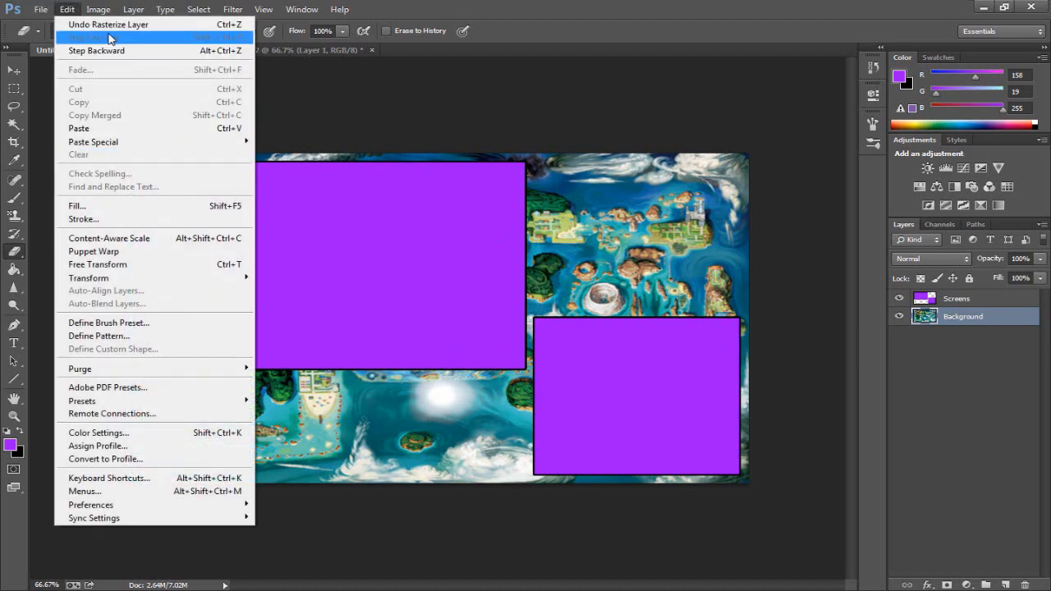
{"action": "left_click", "coordinate": [98, 9]}
{"action": "left_click", "coordinate": [98, 9]}
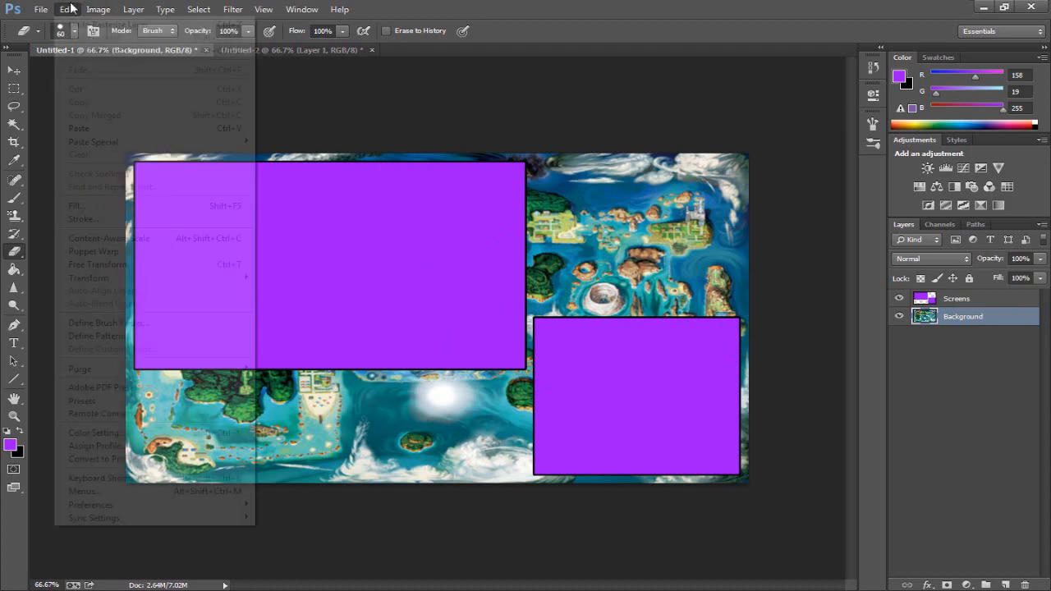
{"action": "left_click", "coordinate": [13, 87]}
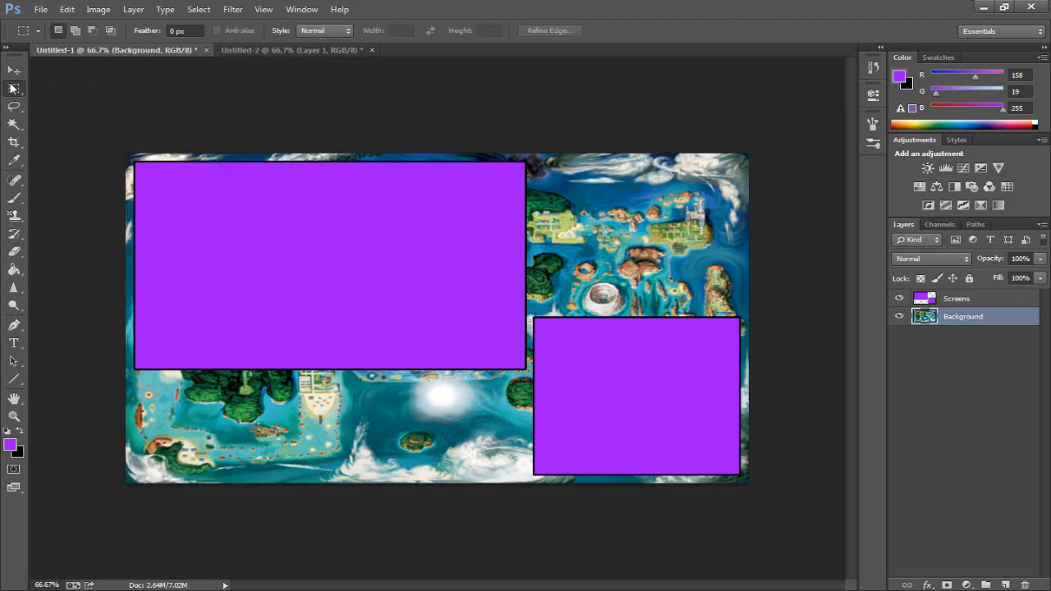
Select the purple fills of both rectangles on the Screens layer with the Magic Wand tool
{"action": "left_click", "coordinate": [14, 130]}
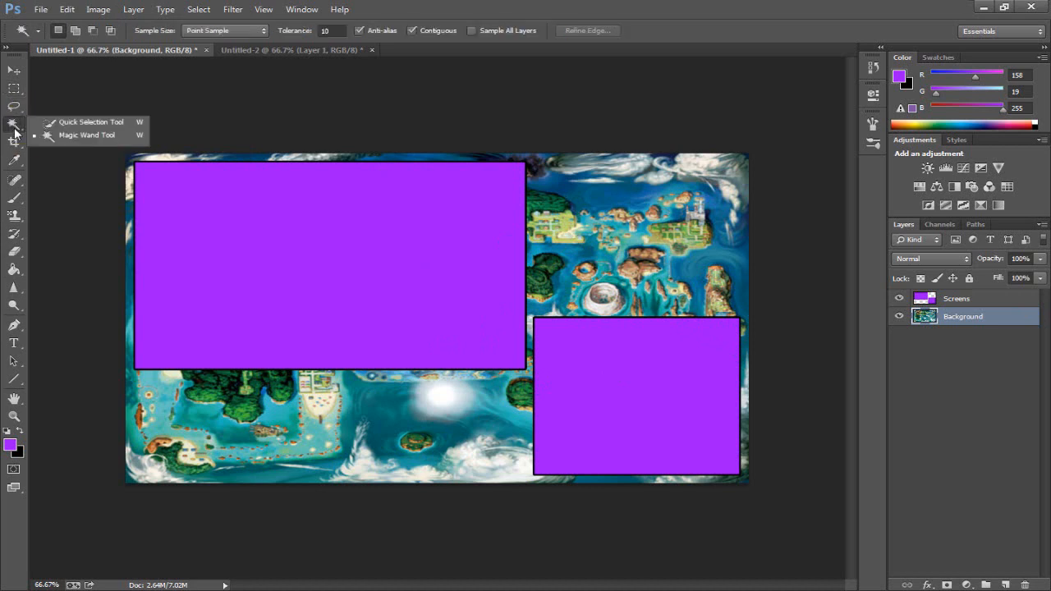
{"action": "left_click", "coordinate": [74, 134]}
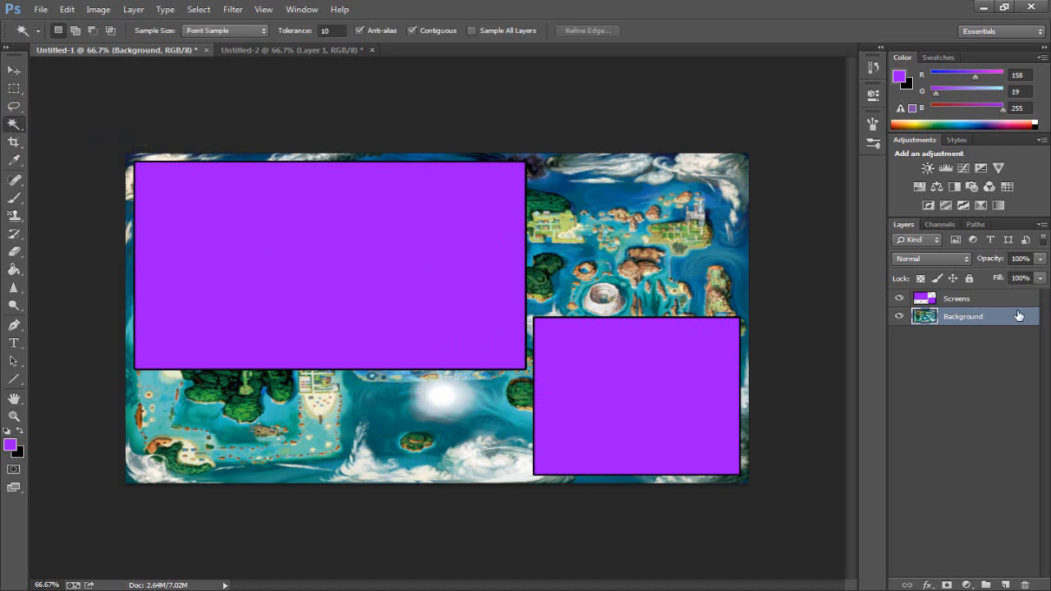
{"action": "left_click", "coordinate": [974, 301]}
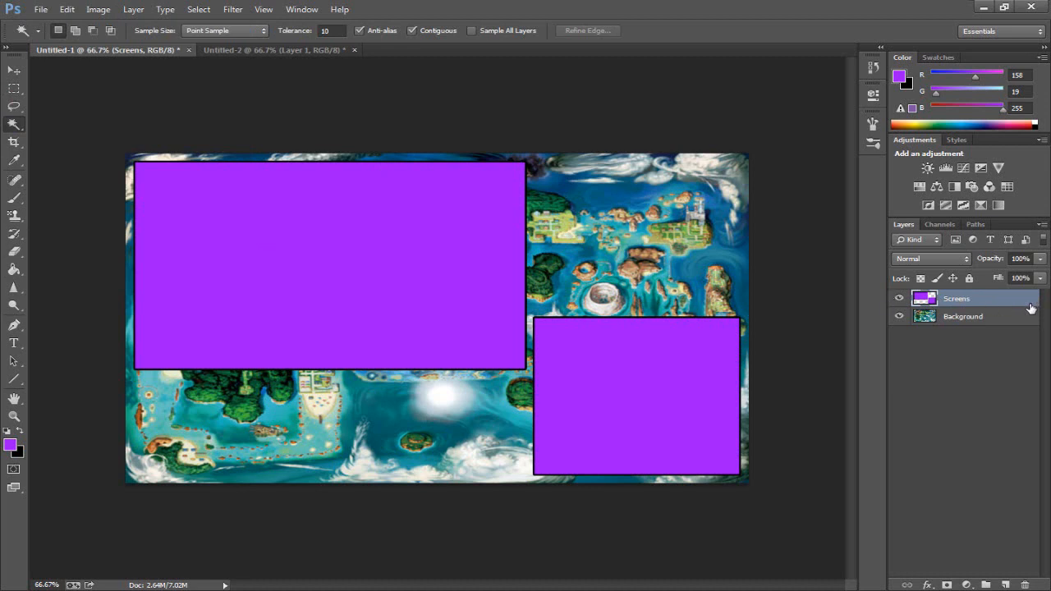
{"action": "left_click", "coordinate": [407, 264]}
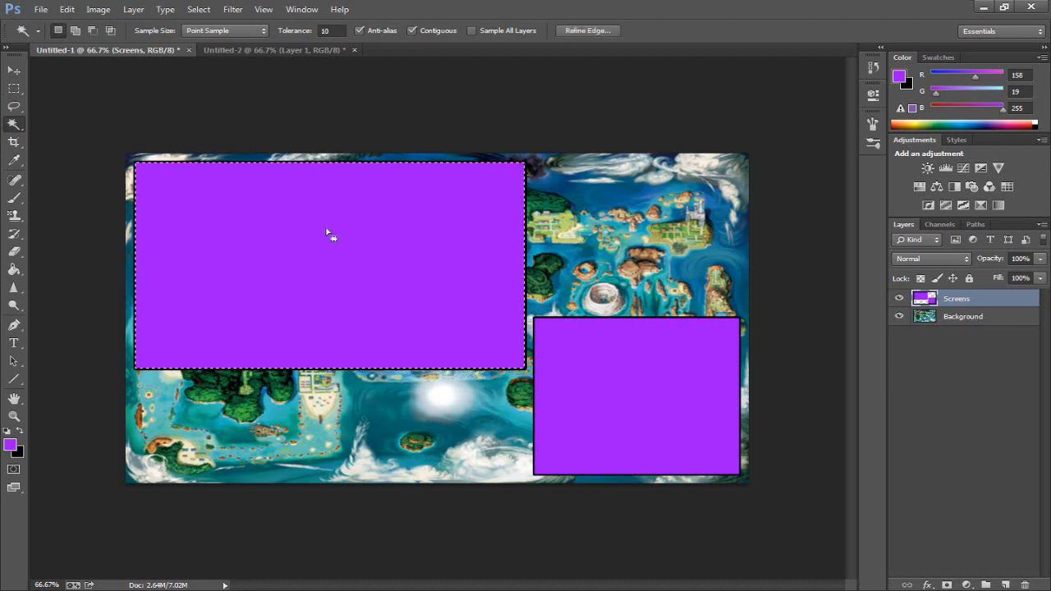
{"action": "key", "text": "shift"}
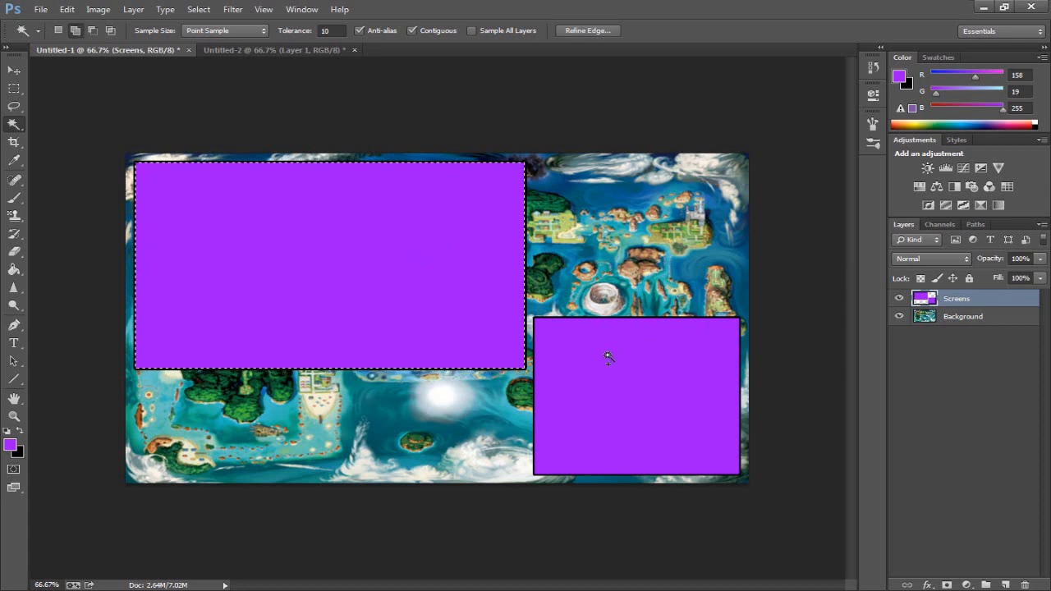
{"action": "left_click", "coordinate": [607, 357], "text": "shift"}
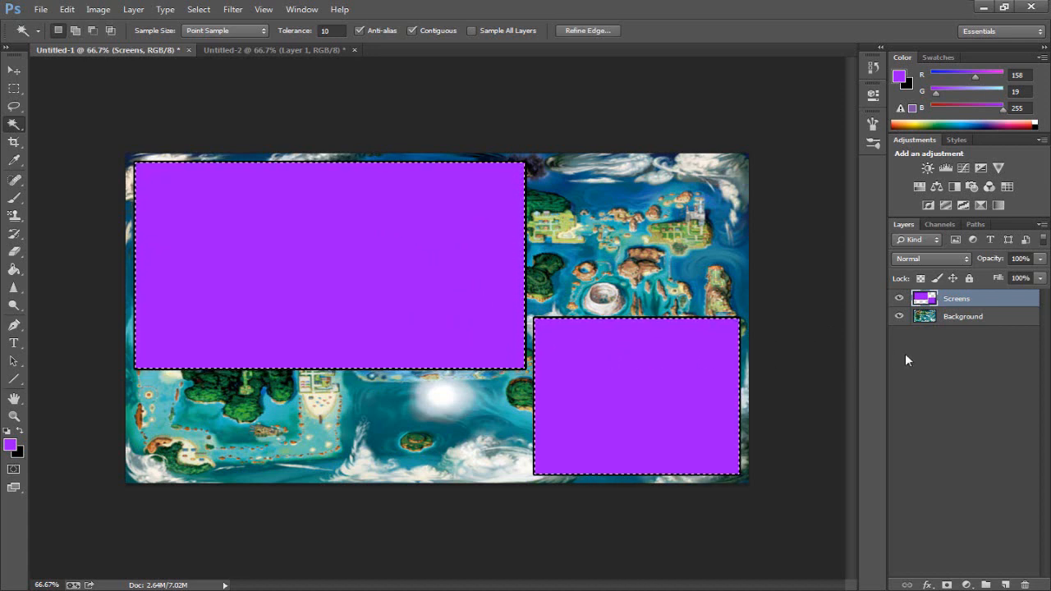
Try cutting the selected purple fills out of the Screens layer, and undo the cut
{"action": "key", "text": "ctrl+x"}
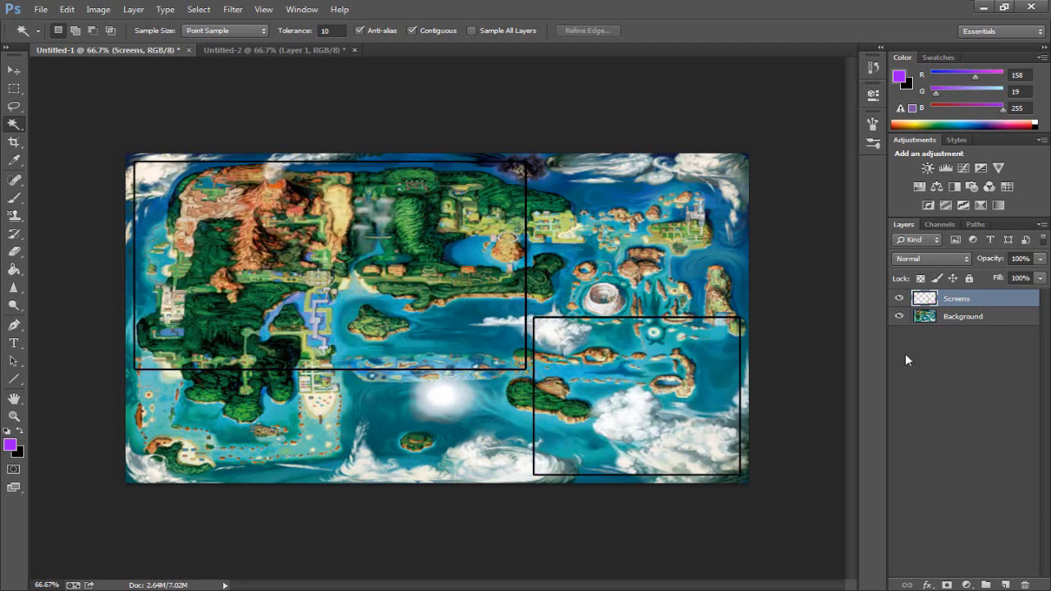
{"action": "left_click", "coordinate": [979, 326]}
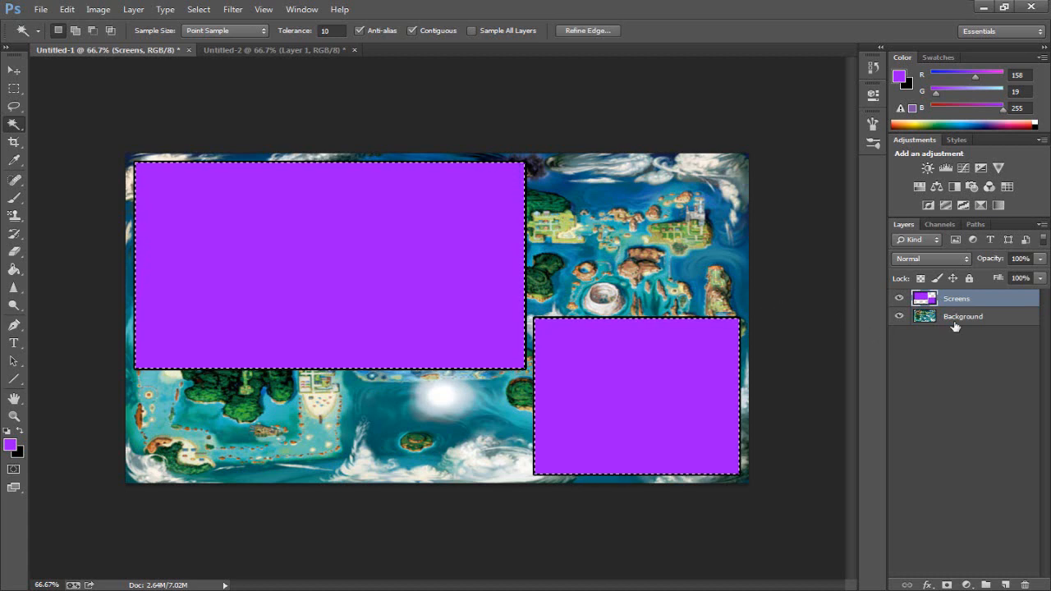
Delete the selected screen areas from the Background layer's map and clear the selection
{"action": "left_click", "coordinate": [955, 321]}
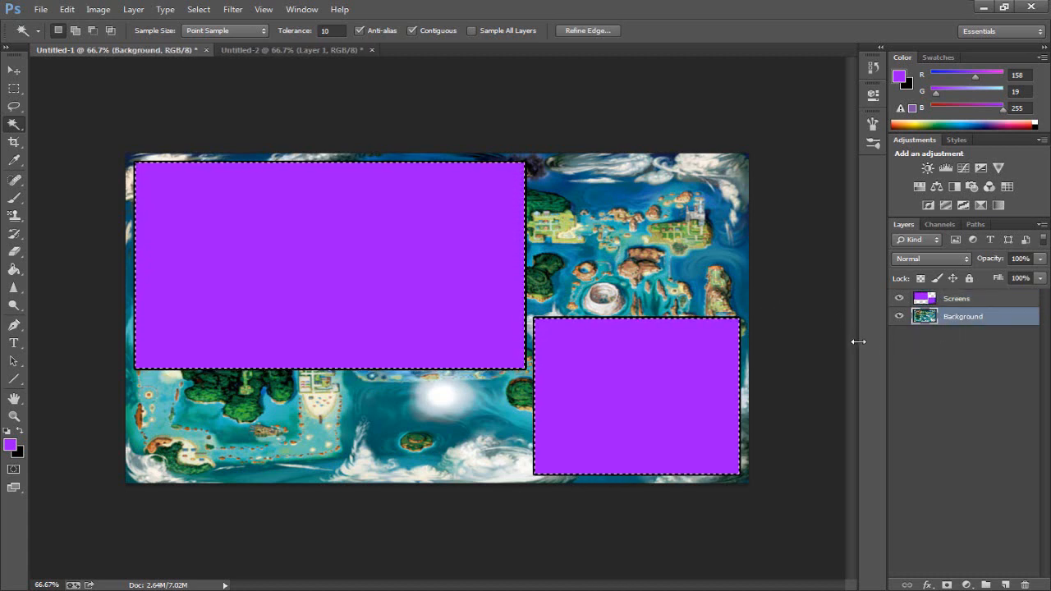
{"action": "key", "text": "ctrl+d"}
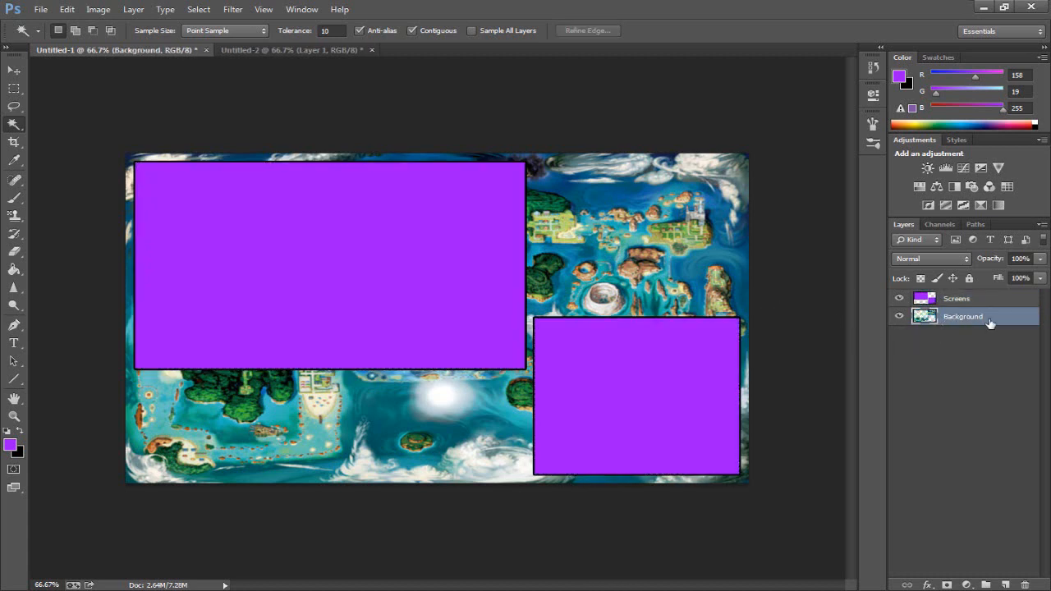
Reselect both purple fills on the Screens layer, delete them to leave only the black outlines, and deselect
{"action": "left_click", "coordinate": [973, 301]}
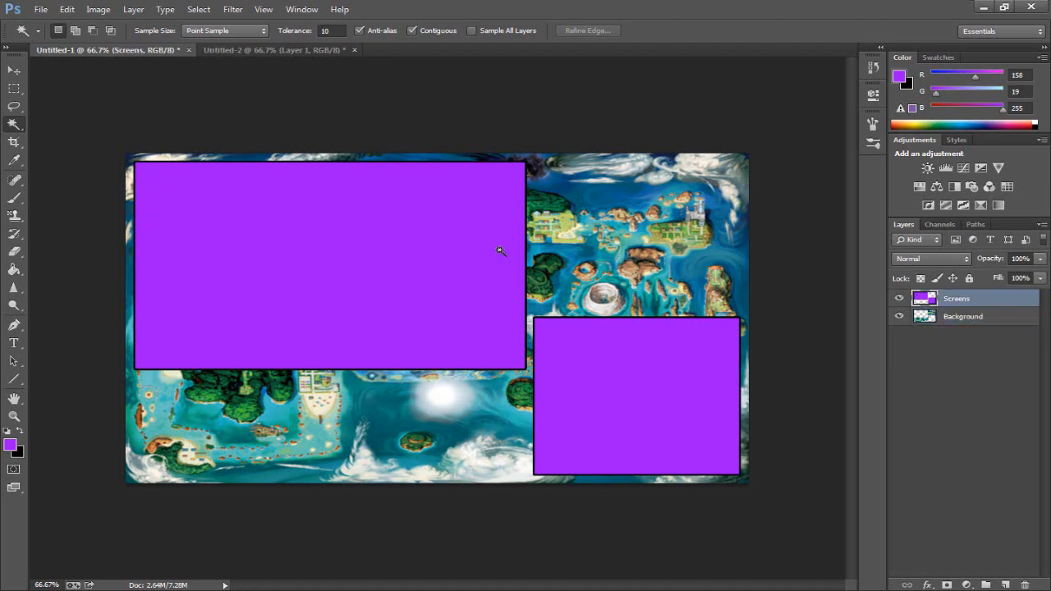
{"action": "left_click", "coordinate": [310, 237]}
{"action": "left_click", "coordinate": [629, 347], "text": "shift"}
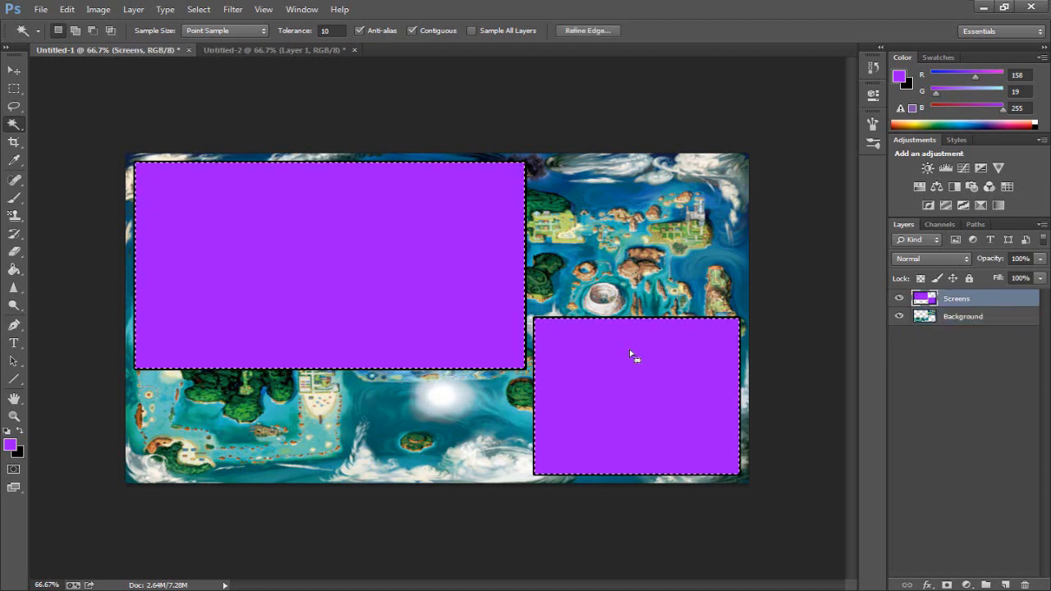
{"action": "key", "text": "Delete"}
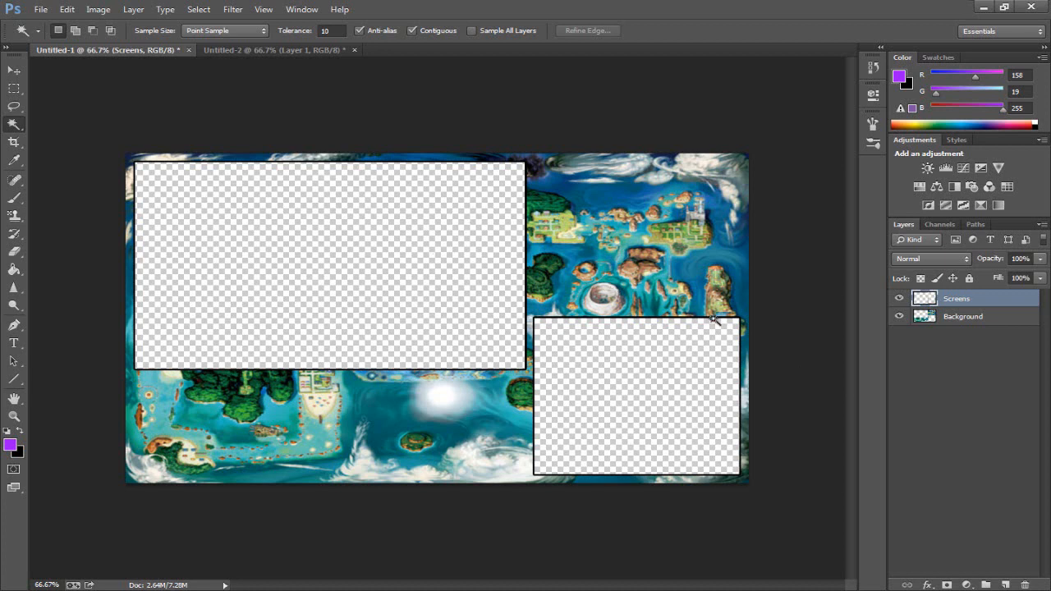
{"action": "left_click", "coordinate": [958, 320]}
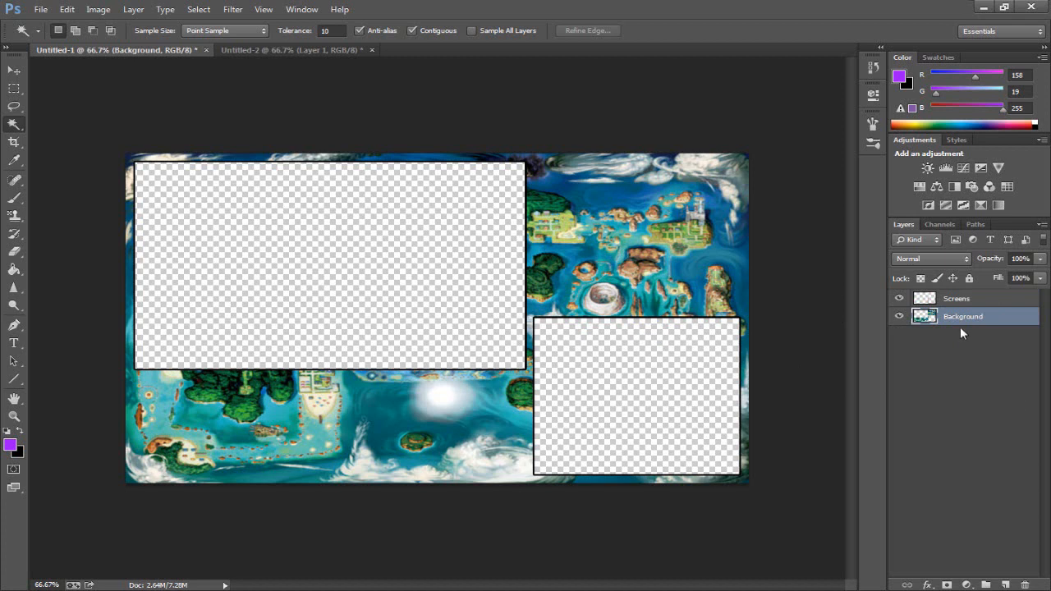
{"action": "left_click", "coordinate": [964, 304]}
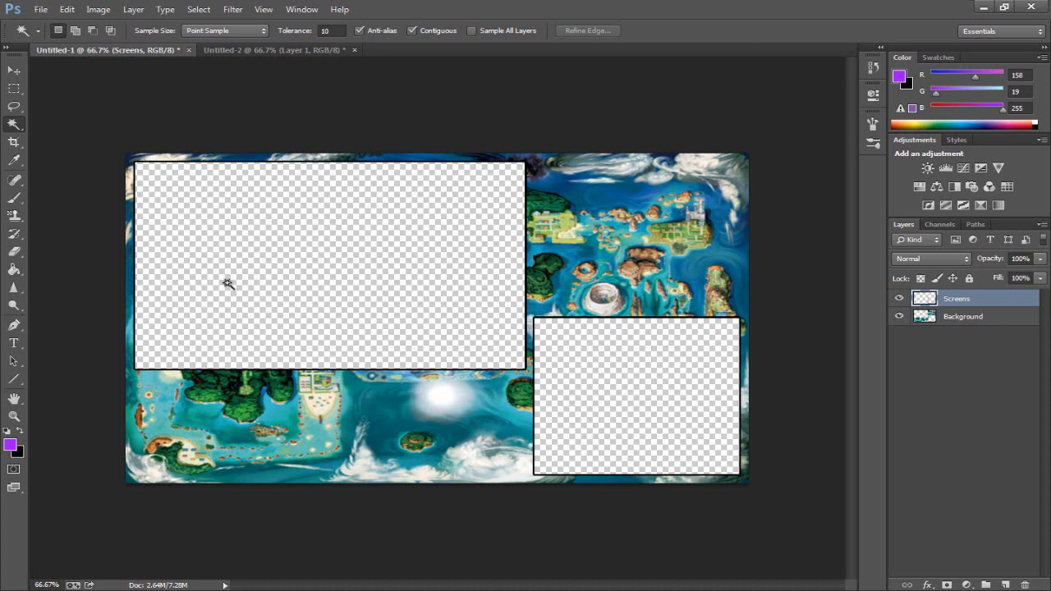
Clear the selection around the purple rectangle in Untitled-2 and return to the Untitled-1 layout
{"action": "left_click", "coordinate": [244, 51]}
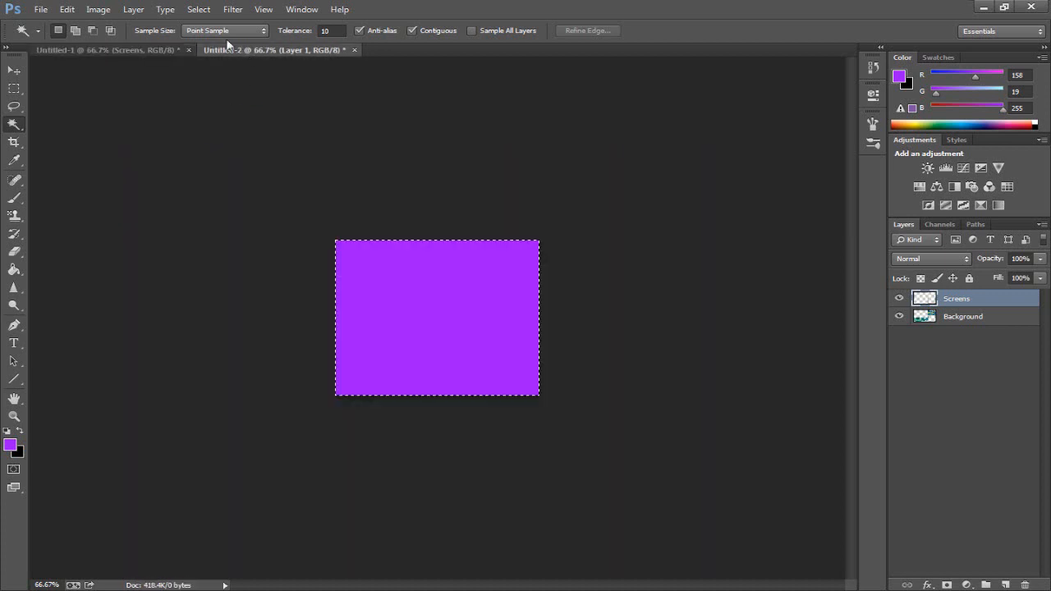
{"action": "left_click", "coordinate": [98, 9]}
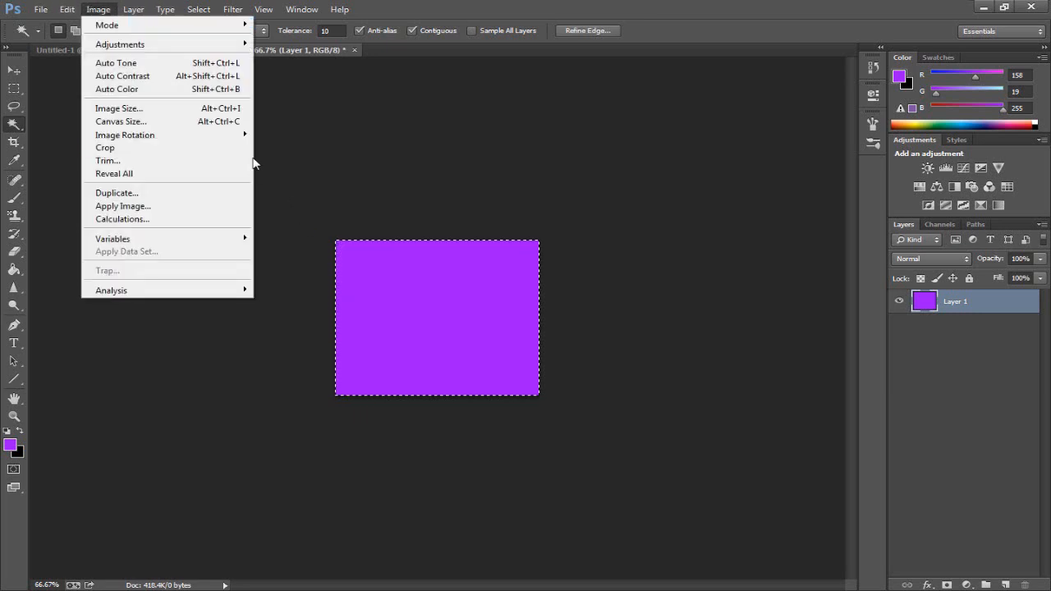
{"action": "left_click", "coordinate": [14, 89]}
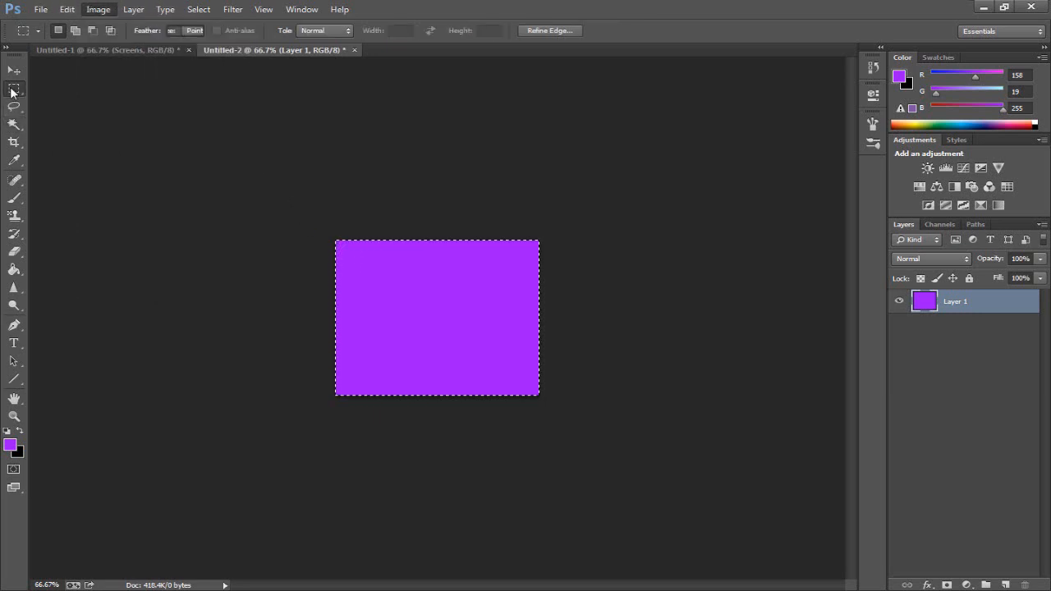
{"action": "left_click", "coordinate": [358, 211]}
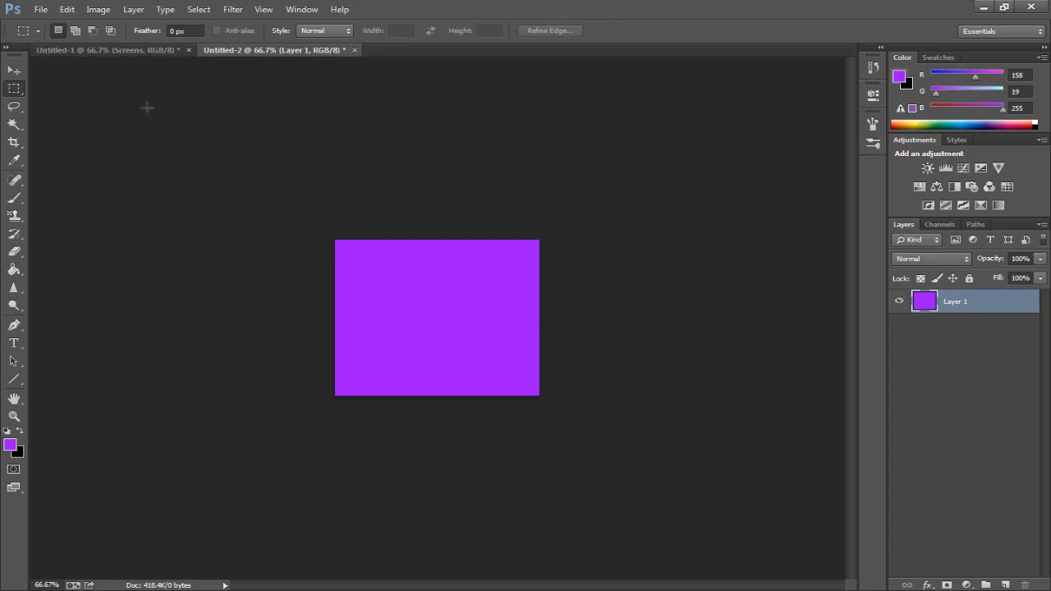
{"action": "left_click", "coordinate": [145, 51]}
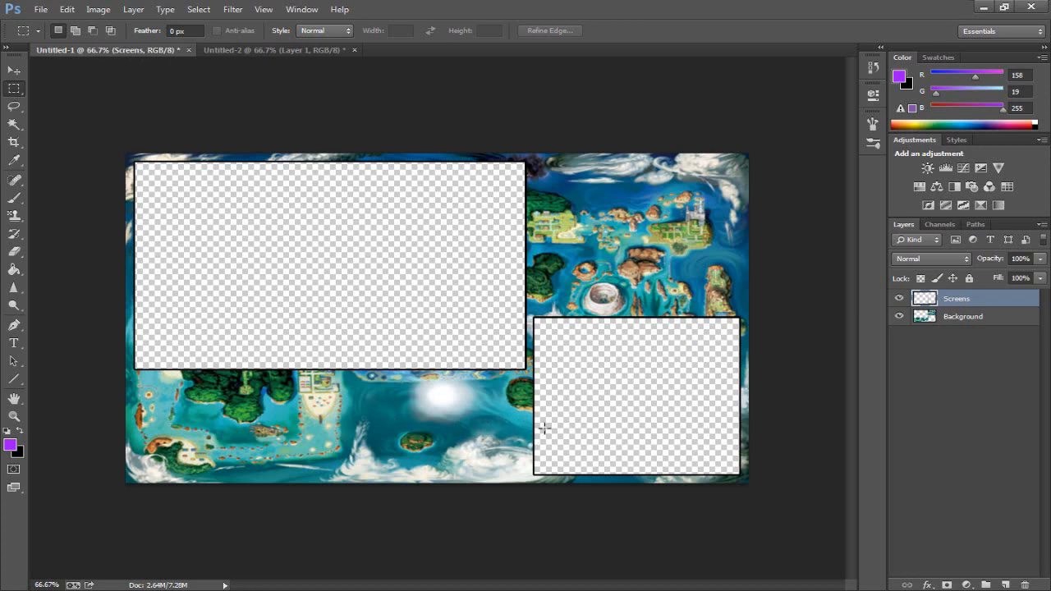
Resize the Untitled-2 image to 600 pixels wide and 210 pixels high
{"action": "left_click", "coordinate": [244, 50]}
{"action": "left_click", "coordinate": [98, 9]}
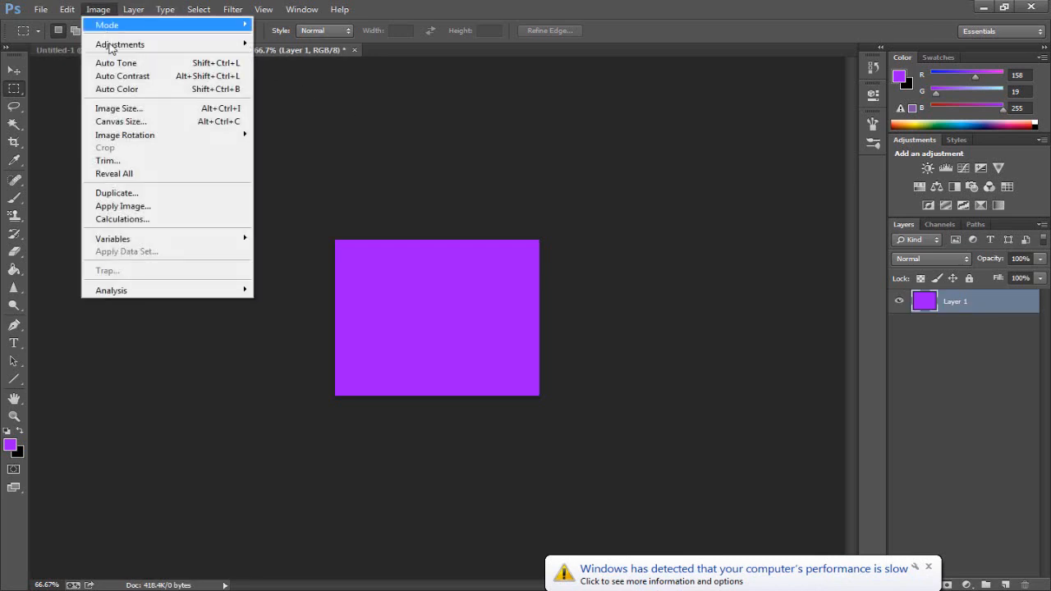
{"action": "left_click", "coordinate": [119, 108]}
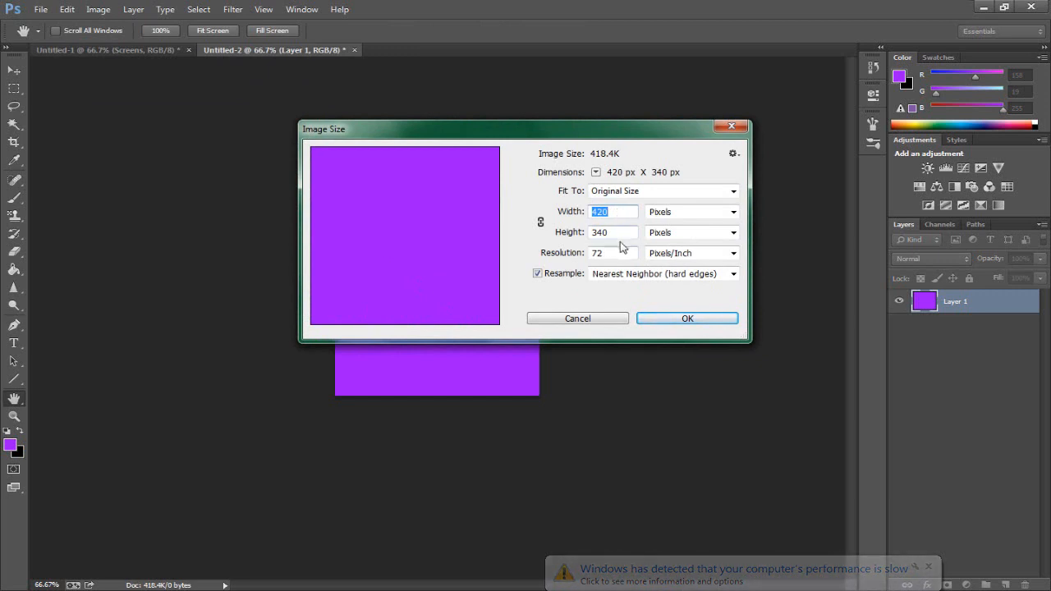
{"action": "key", "text": "Tab"}
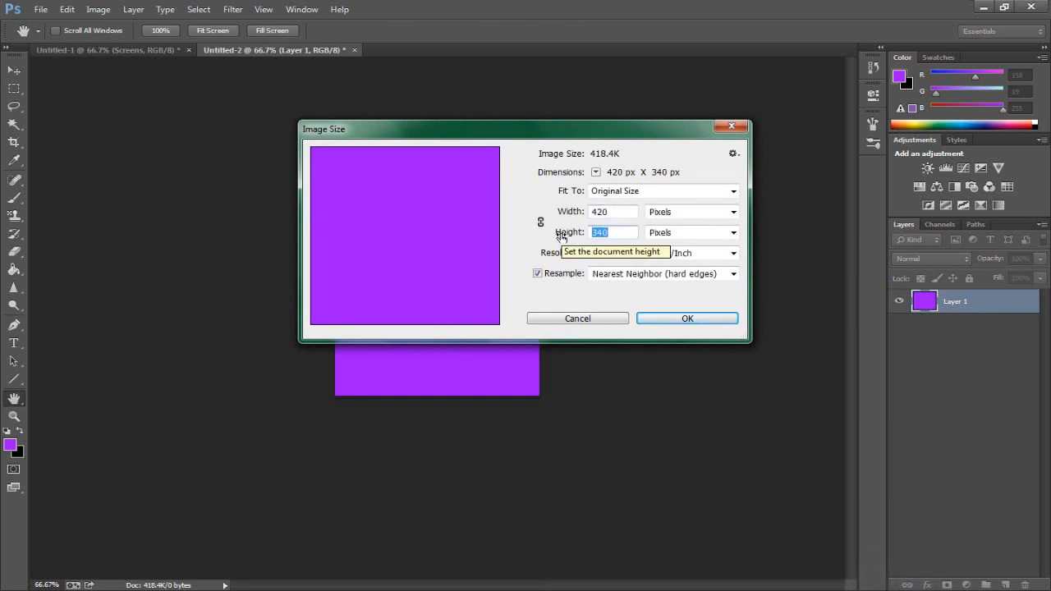
{"action": "type", "text": "210"}
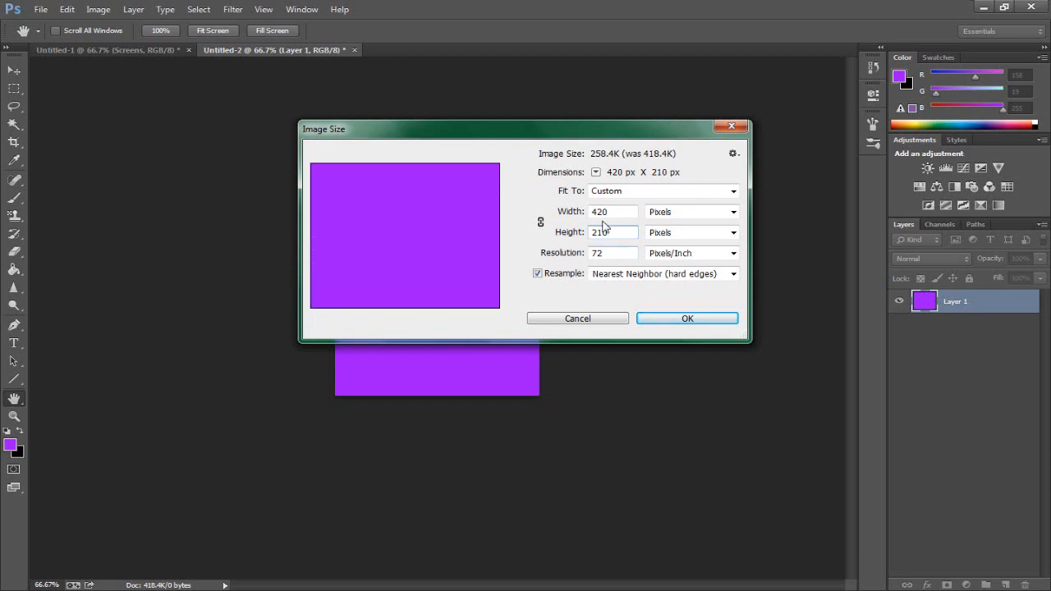
{"action": "left_click", "coordinate": [612, 211]}
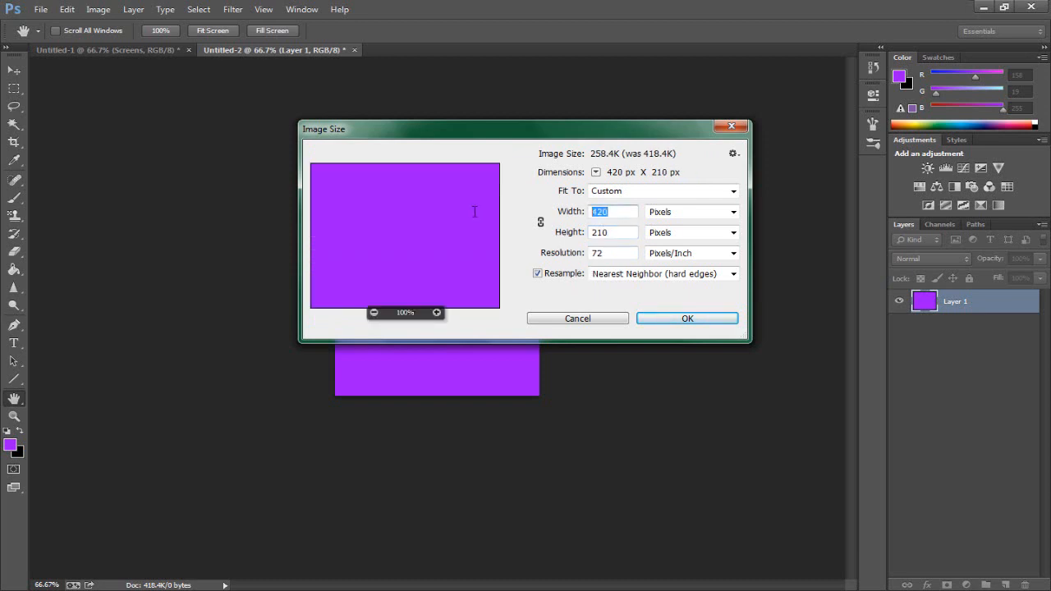
{"action": "type", "text": "600"}
{"action": "left_click", "coordinate": [685, 320]}
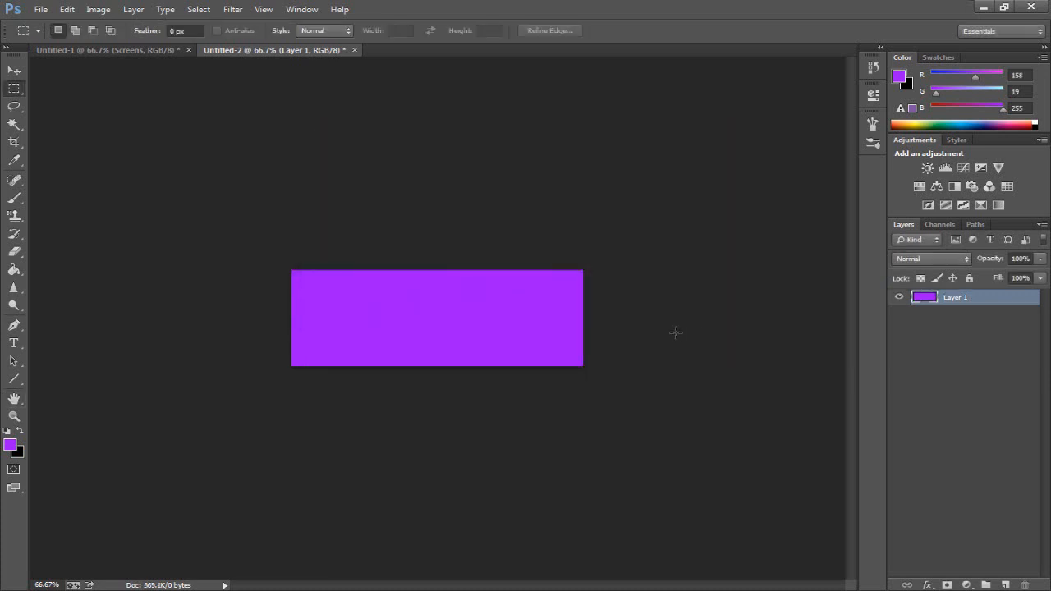
Try placing a copy of the 600 × 210 purple rectangle beneath the large cutout in Untitled-1, and delete the pasted layer
{"action": "left_click_drag", "start_coordinate": [254, 235], "coordinate": [764, 425]}
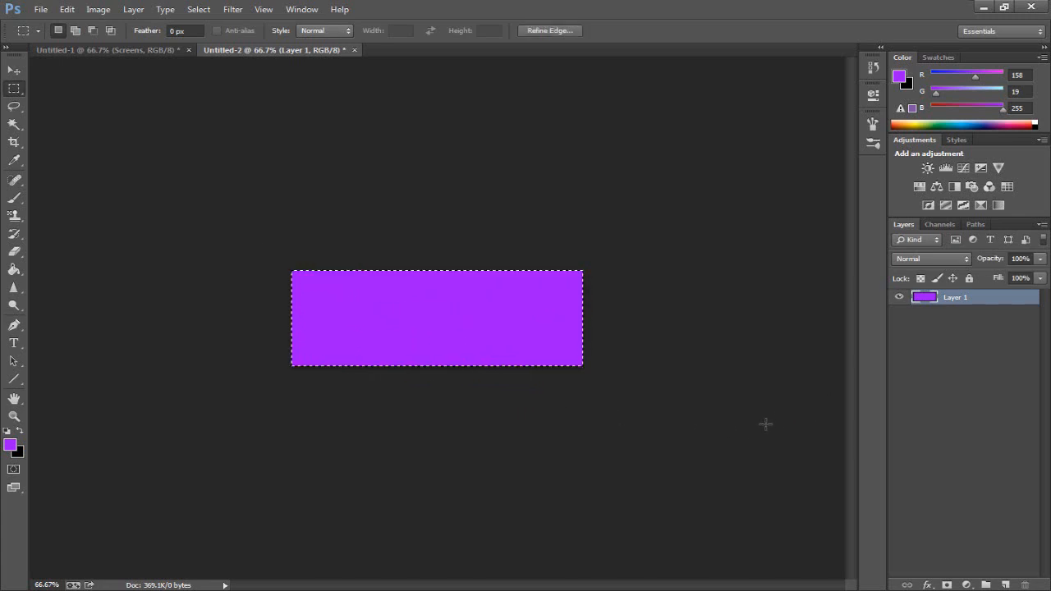
{"action": "left_click", "coordinate": [168, 50]}
{"action": "key", "text": "ctrl+v"}
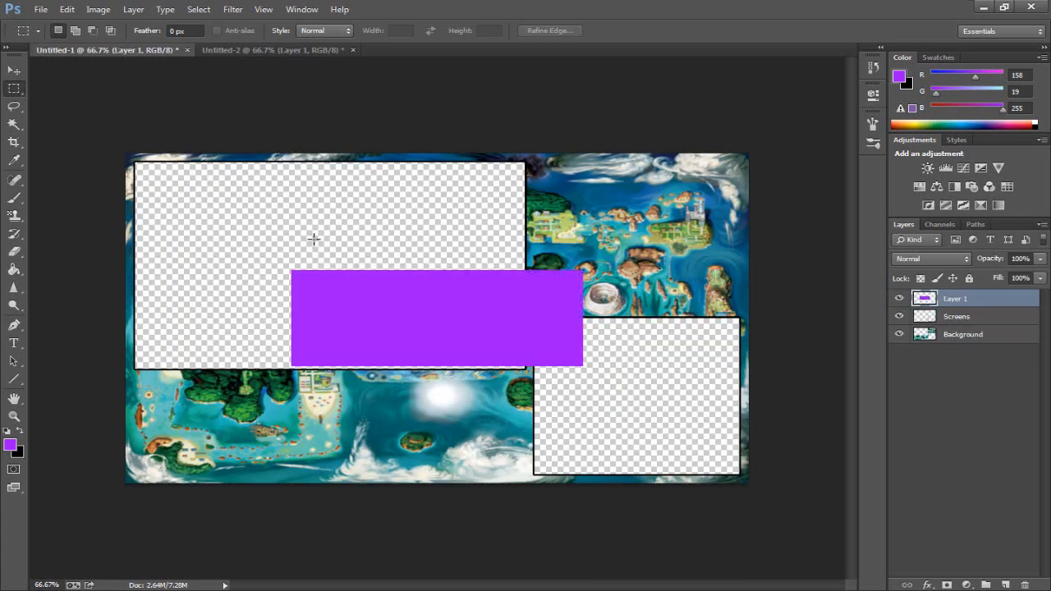
{"action": "key", "text": "v"}
{"action": "left_click_drag", "start_coordinate": [438, 325], "coordinate": [379, 435]}
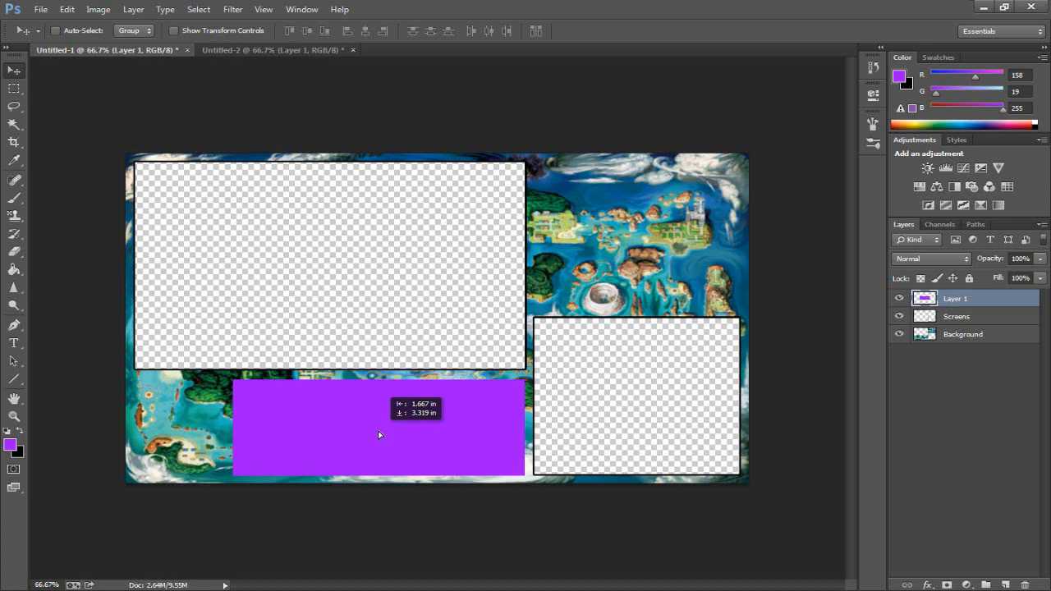
{"action": "left_click_drag", "start_coordinate": [379, 435], "coordinate": [380, 435]}
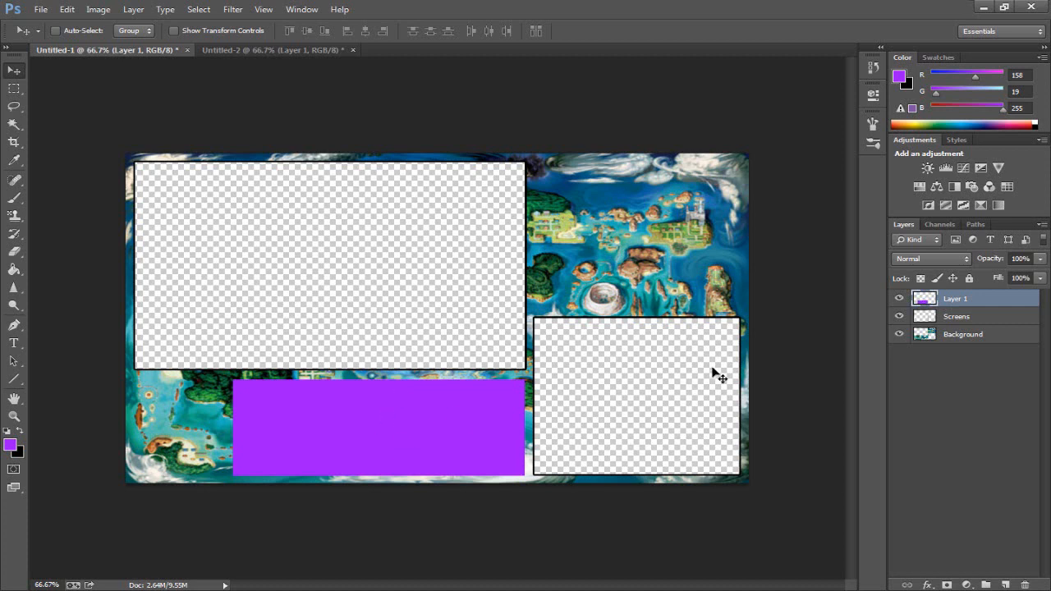
{"action": "key", "text": "Delete"}
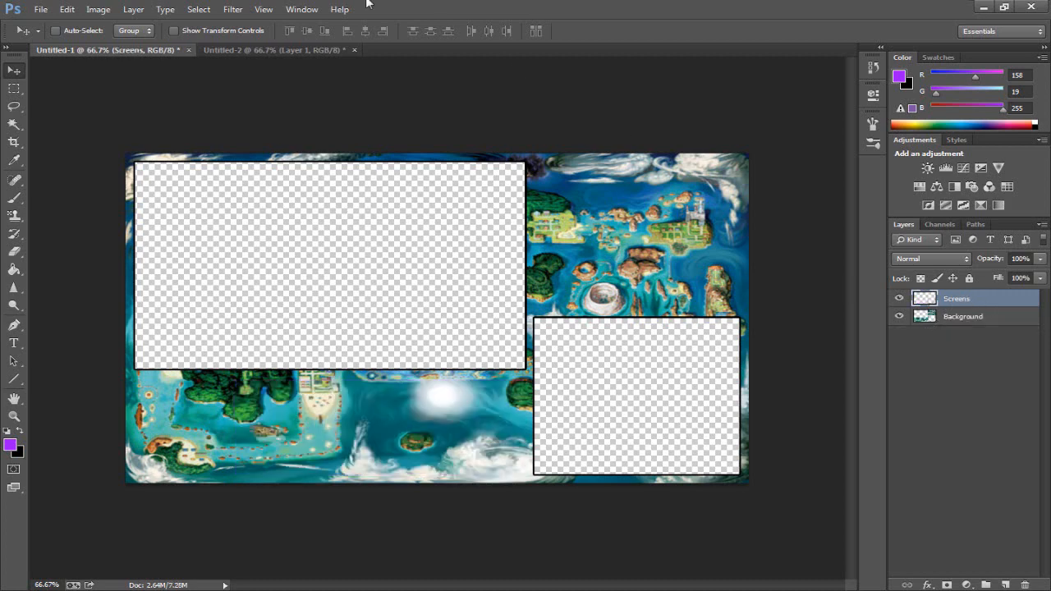
Widen the Untitled-2 image to 800 pixels
{"action": "left_click", "coordinate": [305, 49]}
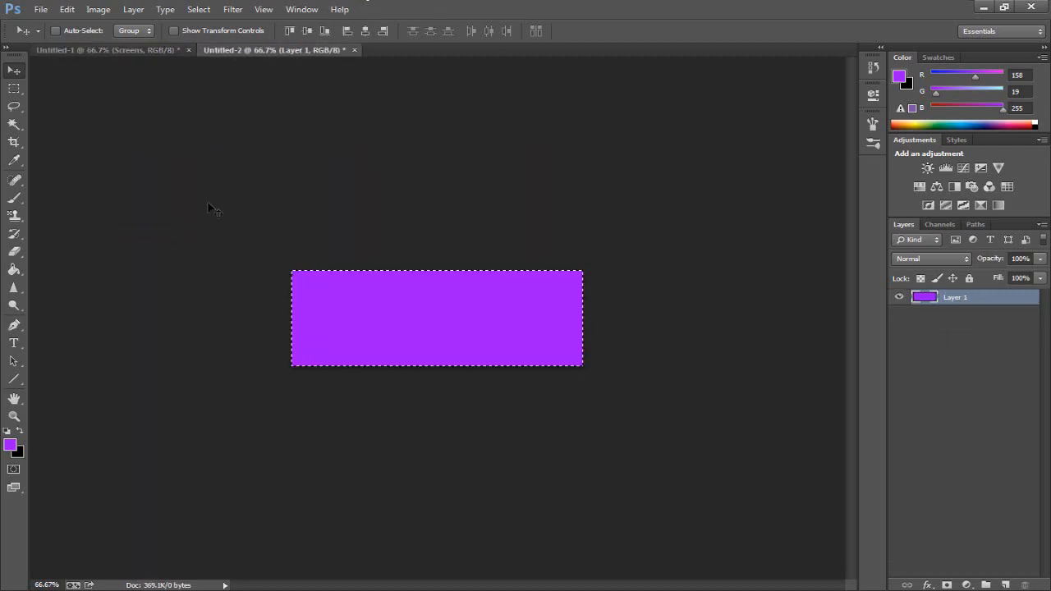
{"action": "left_click", "coordinate": [102, 9]}
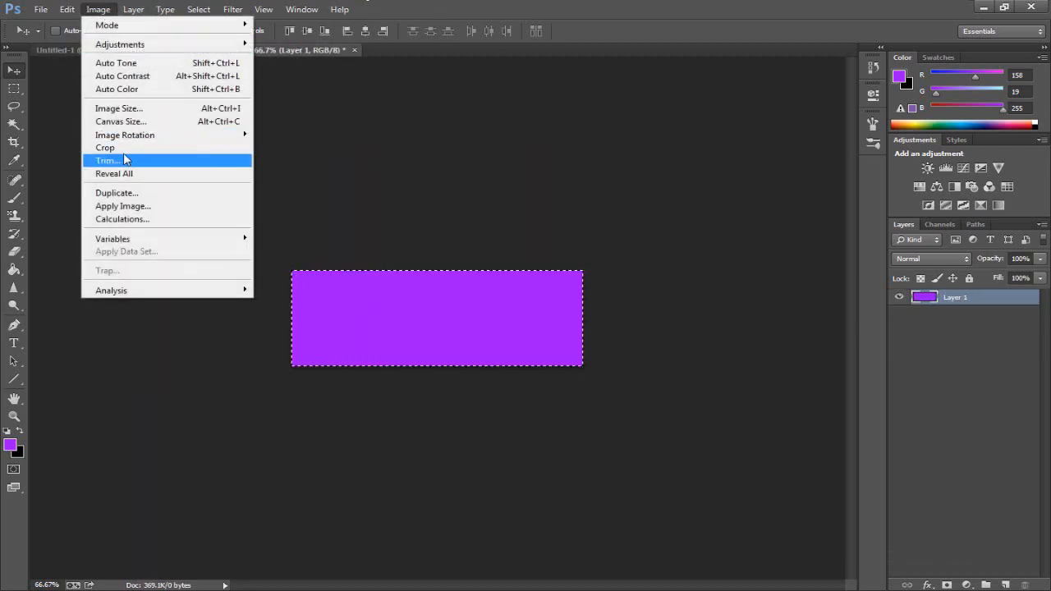
{"action": "left_click", "coordinate": [125, 109]}
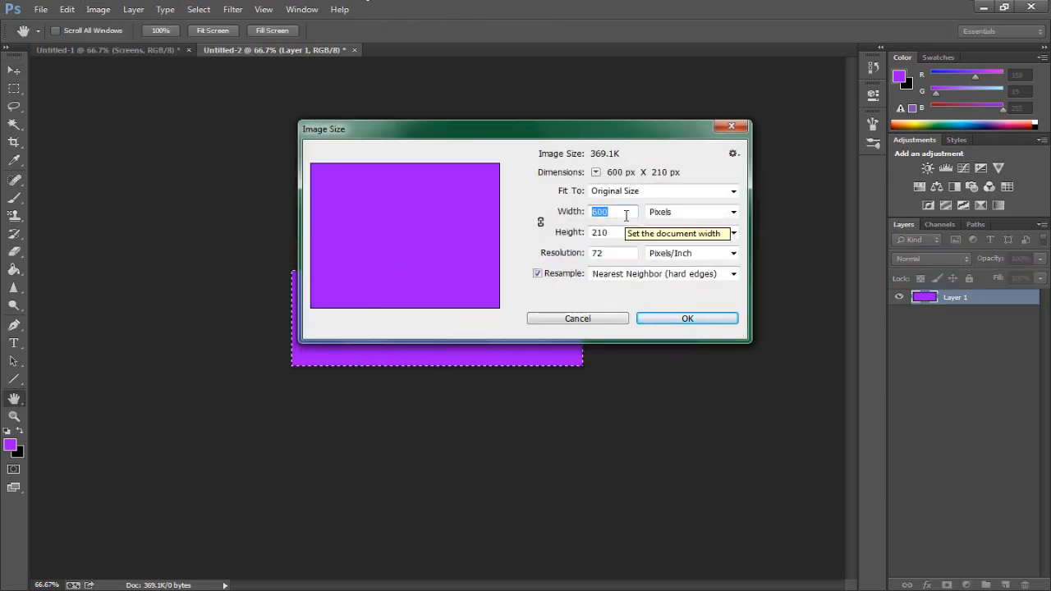
{"action": "type", "text": "800"}
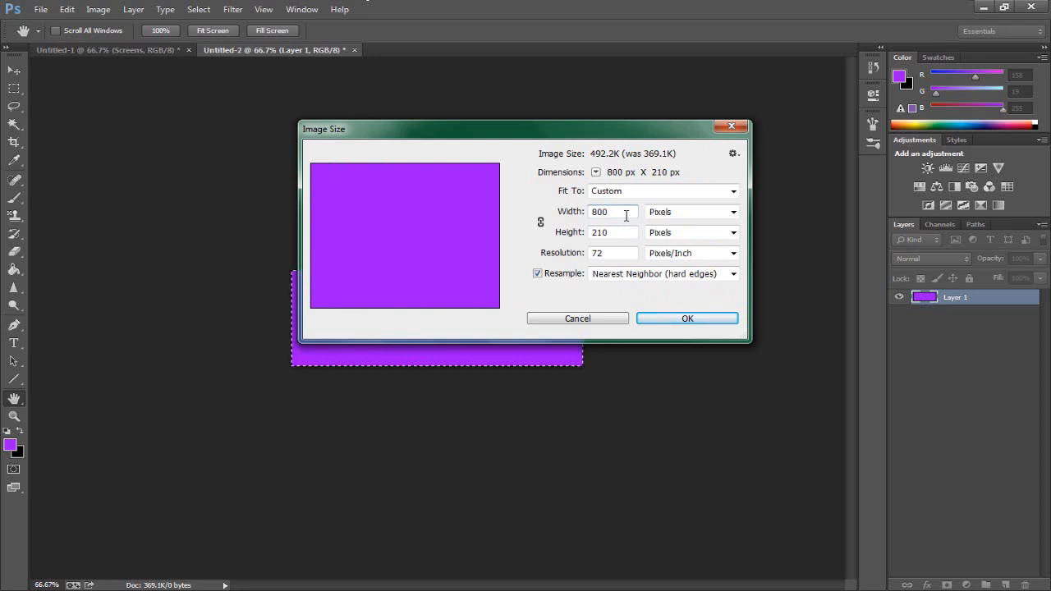
{"action": "key", "text": "Return"}
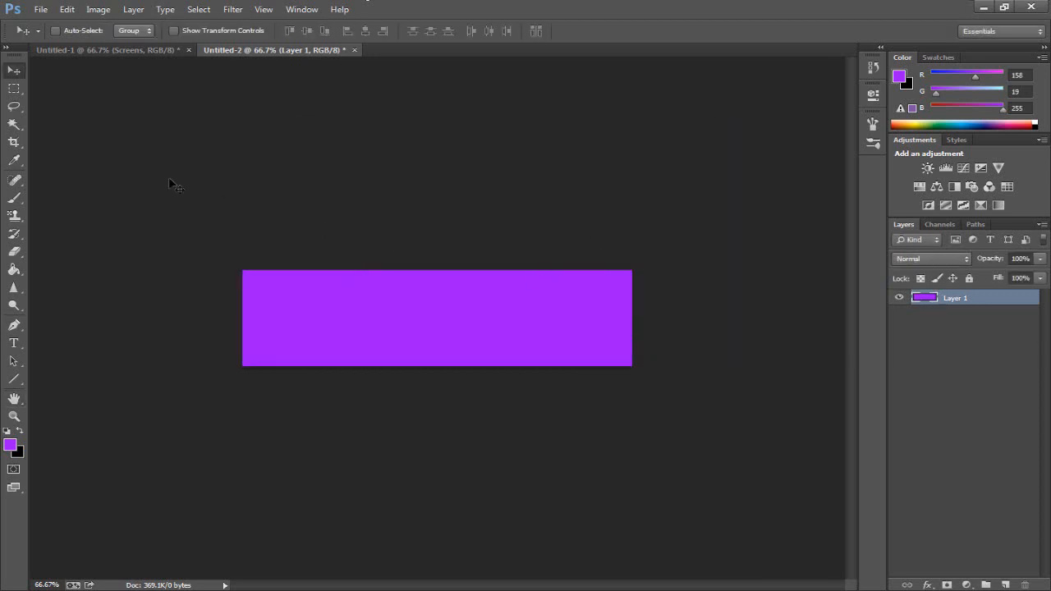
Copy the whole 800 × 210 purple rectangle into Untitled-1 and place it beneath the large upper-left cutout
{"action": "left_click", "coordinate": [14, 88]}
{"action": "left_click_drag", "start_coordinate": [237, 210], "coordinate": [729, 397]}
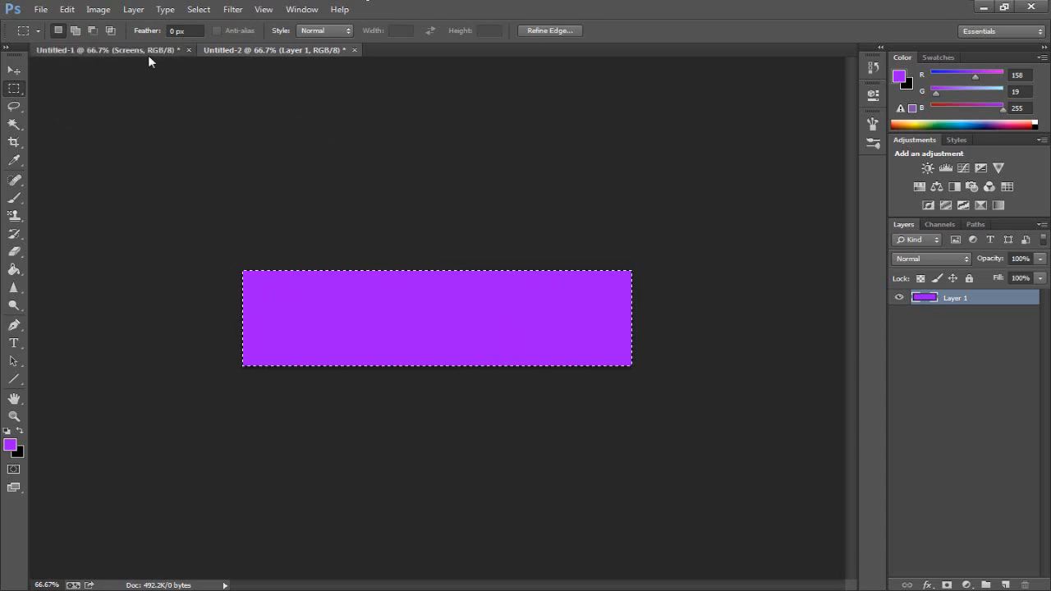
{"action": "left_click", "coordinate": [150, 53]}
{"action": "key", "text": "ctrl+v"}
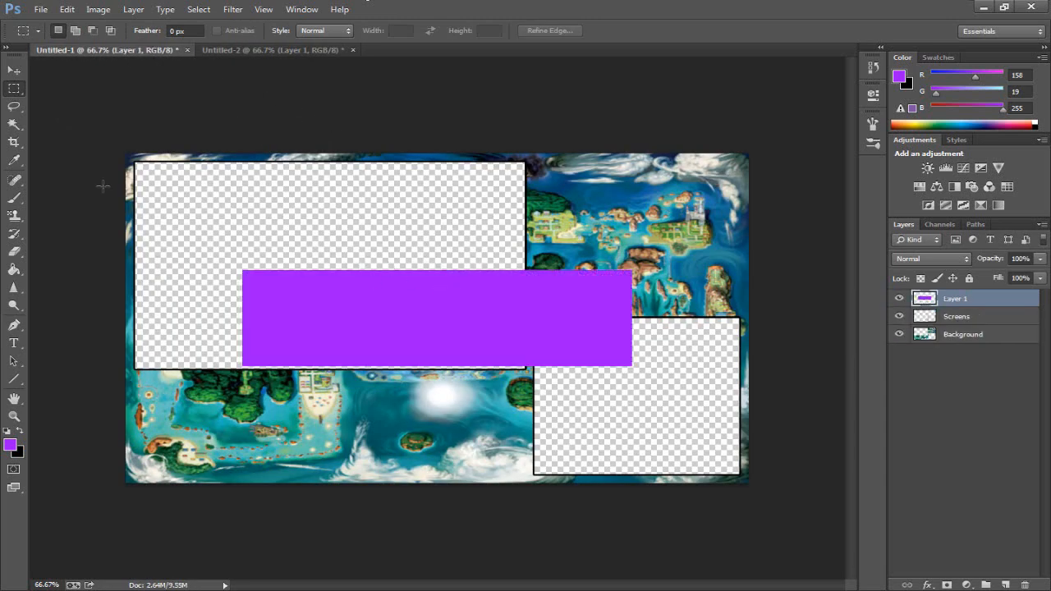
{"action": "left_click", "coordinate": [14, 70]}
{"action": "left_click_drag", "start_coordinate": [425, 304], "coordinate": [315, 412]}
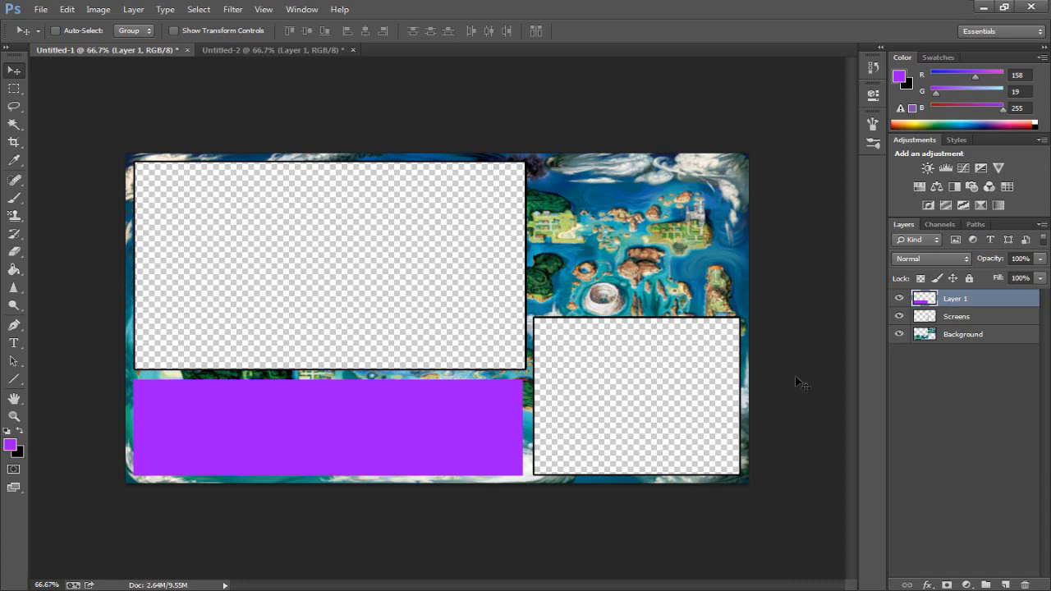
Check the image dimensions of Untitled-2 and return to the Untitled-1 layout
{"action": "left_click", "coordinate": [282, 49]}
{"action": "left_click", "coordinate": [104, 9]}
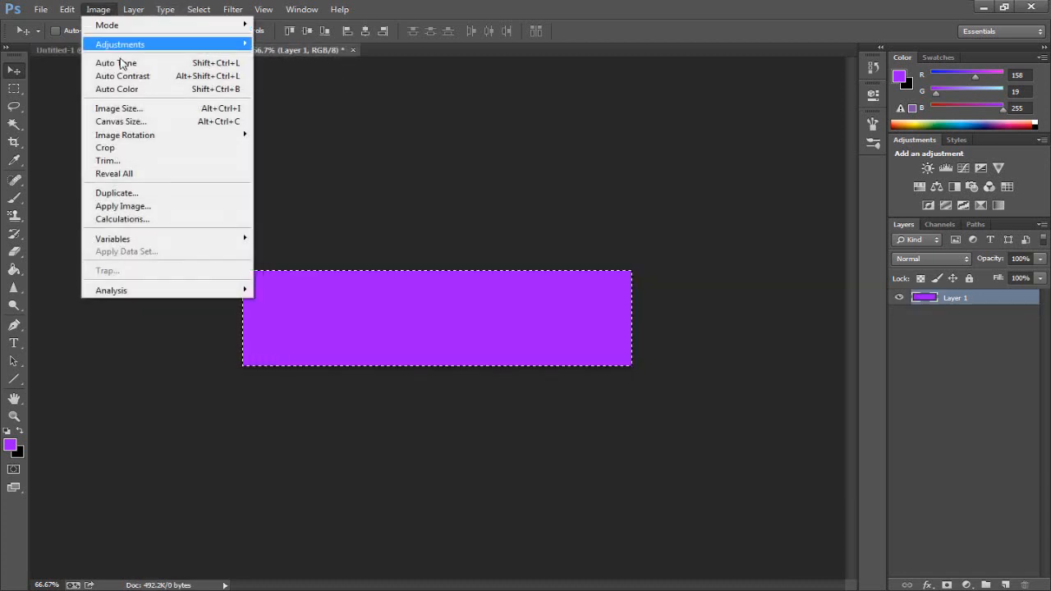
{"action": "left_click", "coordinate": [129, 109]}
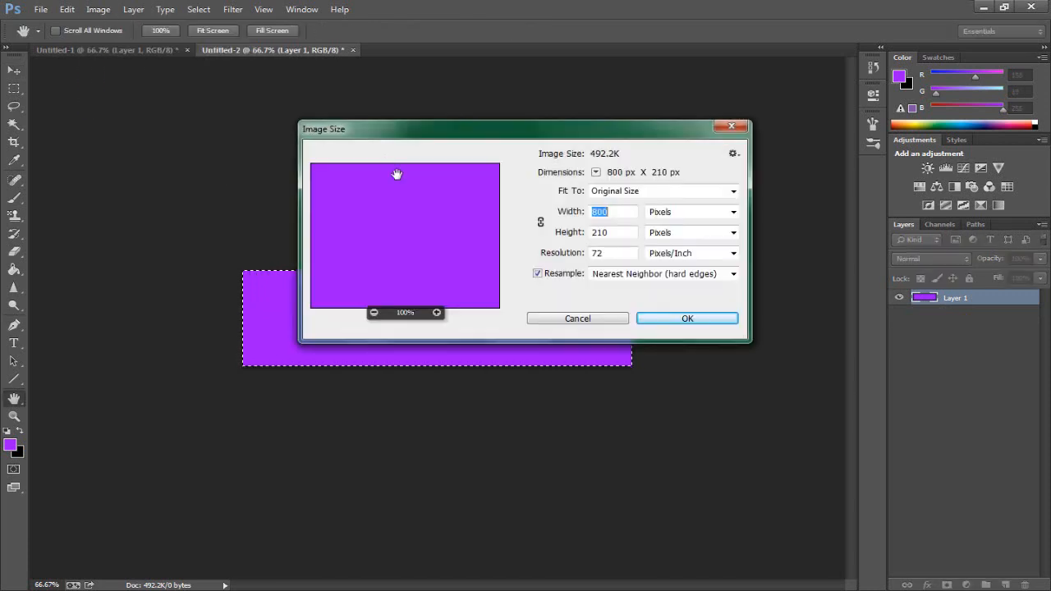
{"action": "left_click", "coordinate": [627, 214]}
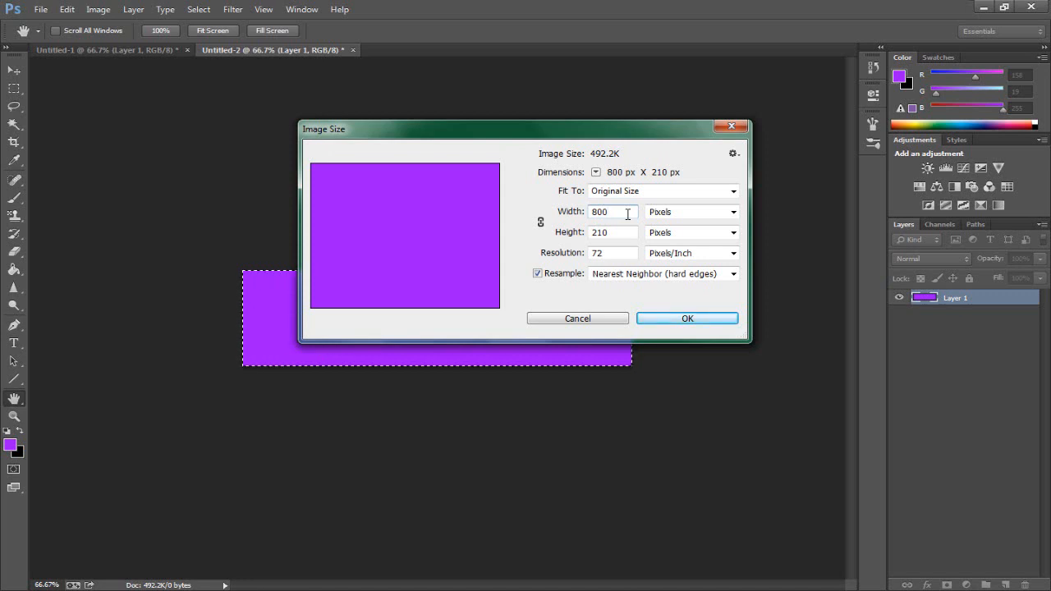
{"action": "left_click", "coordinate": [676, 318]}
{"action": "left_click", "coordinate": [191, 50]}
Move the purple rectangle into the canvas's lower-left corner, and nudge it right until its sides line up with the large cutout
{"action": "key", "text": "v"}
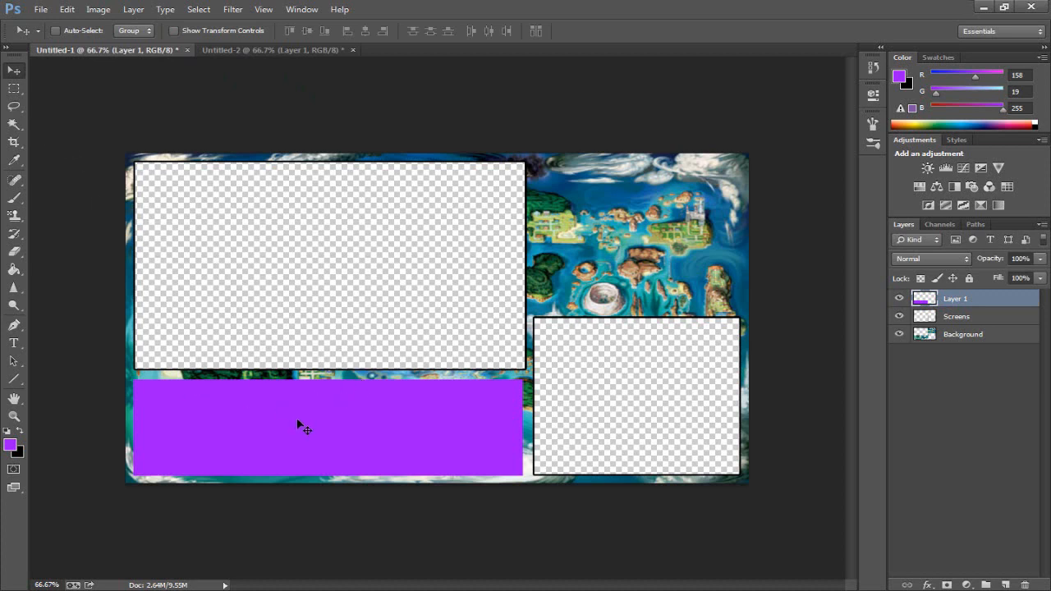
{"action": "left_click_drag", "start_coordinate": [298, 424], "coordinate": [290, 424]}
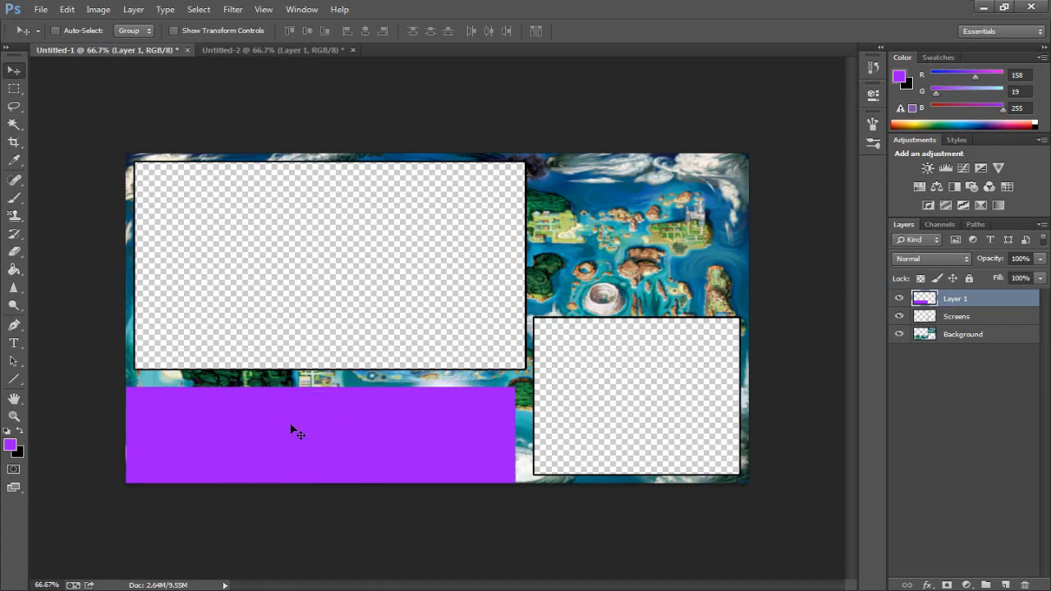
{"action": "key", "text": "Right"}
{"action": "key", "text": "Right"}
{"action": "key", "text": "Right"}
{"action": "key", "text": "Right"}
{"action": "key", "text": "Right"}
{"action": "key", "text": "Right"}
{"action": "key", "text": "Right"}
{"action": "key", "text": "Right"}
{"action": "key", "text": "Right"}
{"action": "key", "text": "Right"}
{"action": "key", "text": "Right"}
{"action": "key", "text": "Right"}
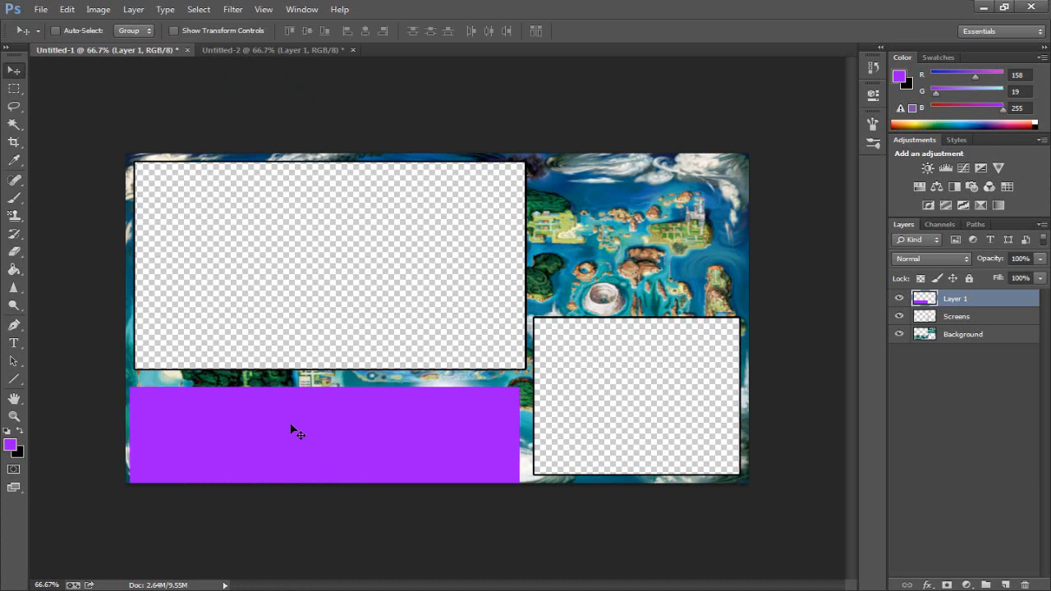
{"action": "key", "text": "Right"}
{"action": "key", "text": "Right"}
{"action": "key", "text": "Right"}
{"action": "key", "text": "Right"}
{"action": "key", "text": "Right"}
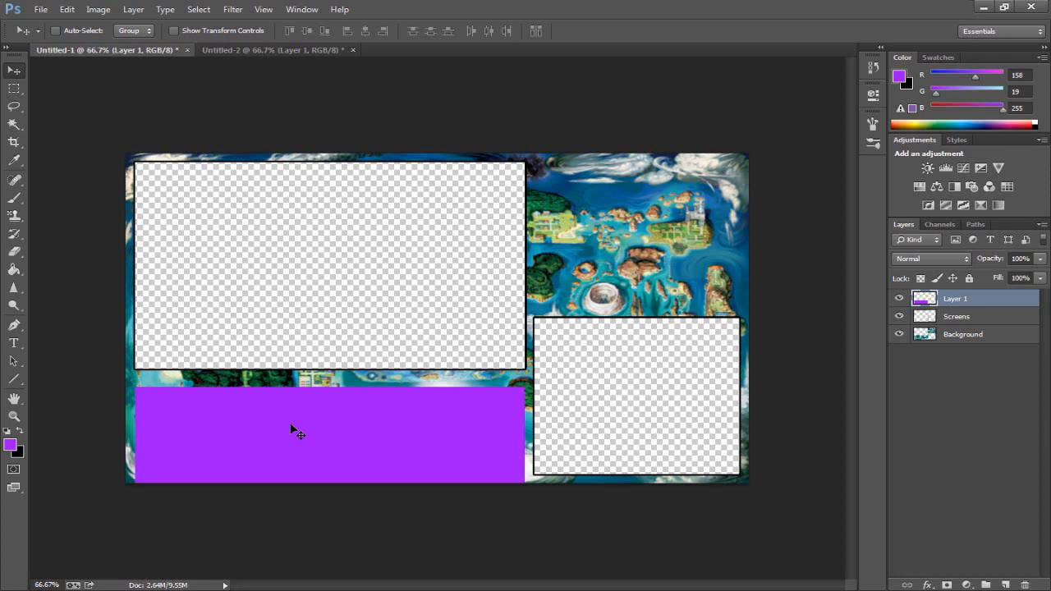
Nudge the purple rectangle up level with the lower-right cutout's base and apply the copied black stroke style to its layer
{"action": "key", "text": "Up"}
{"action": "key", "text": "Up"}
{"action": "key", "text": "Up"}
{"action": "key", "text": "Up"}
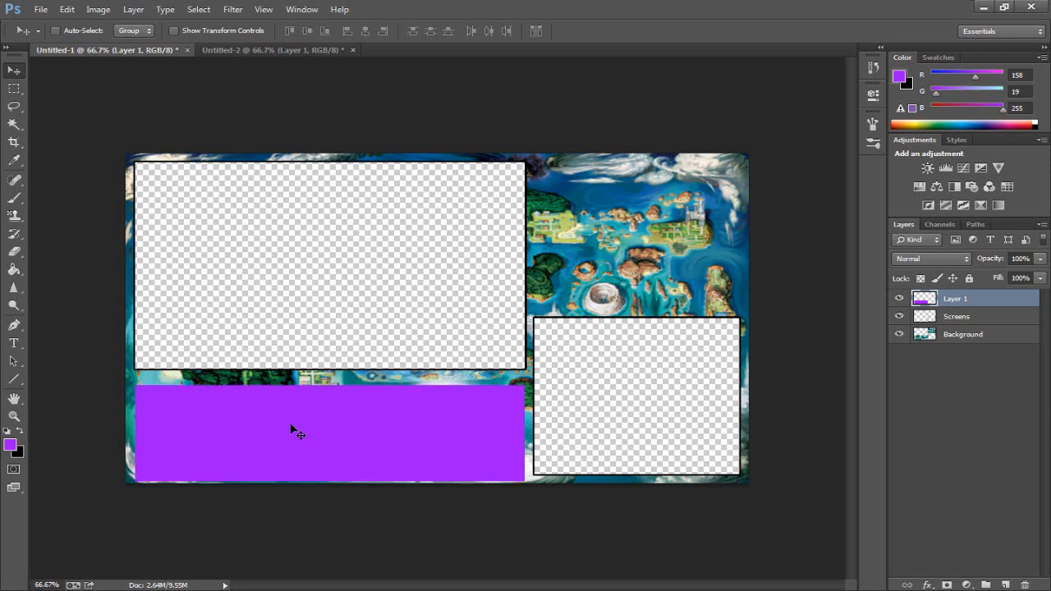
{"action": "key", "text": "Up"}
{"action": "key", "text": "Up"}
{"action": "key", "text": "Up"}
{"action": "key", "text": "Up"}
{"action": "key", "text": "Up"}
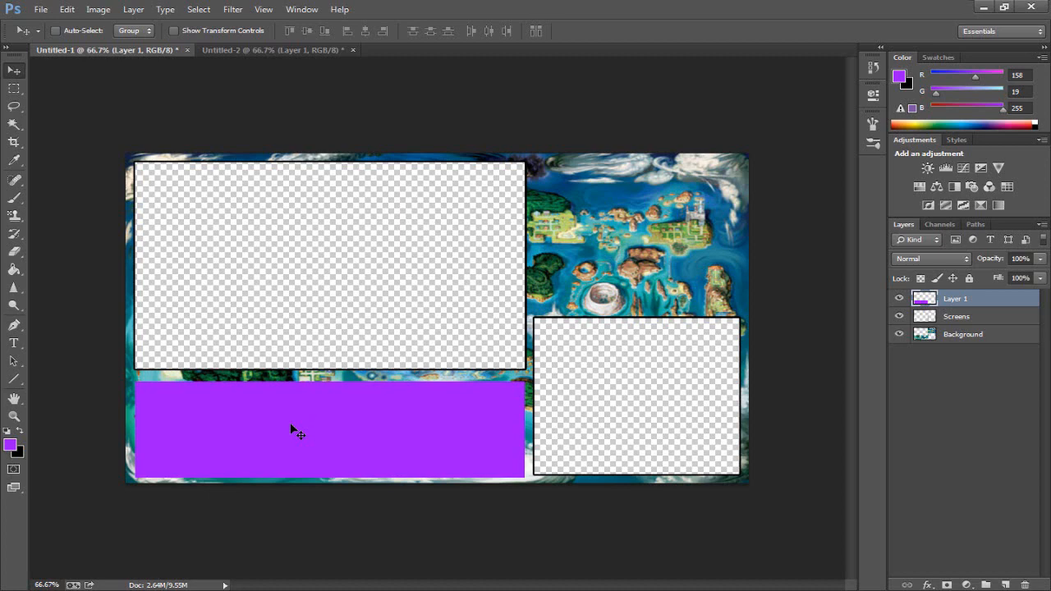
{"action": "key", "text": "Up"}
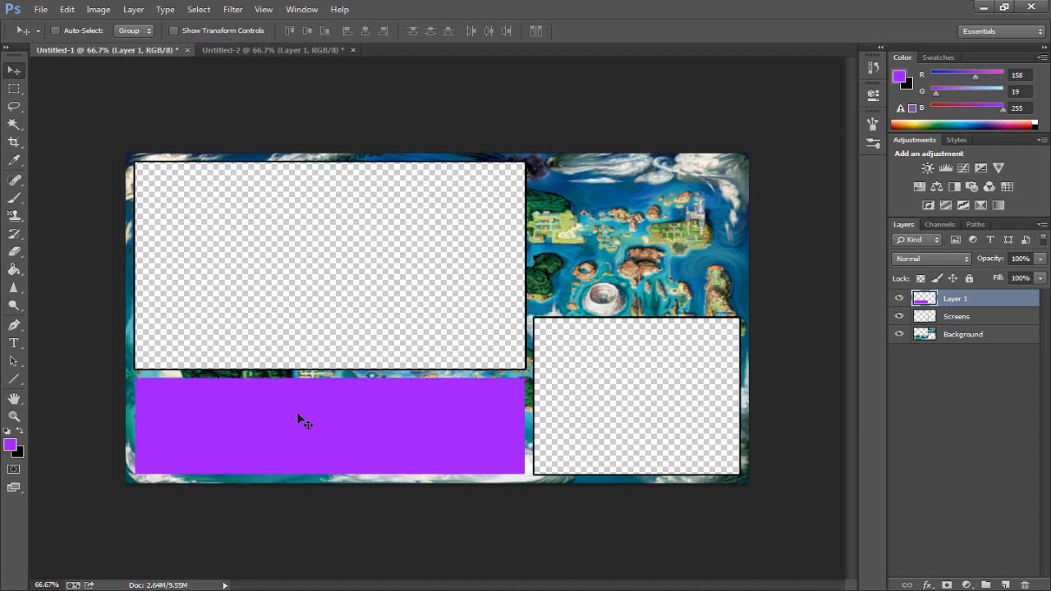
{"action": "right_click", "coordinate": [958, 300]}
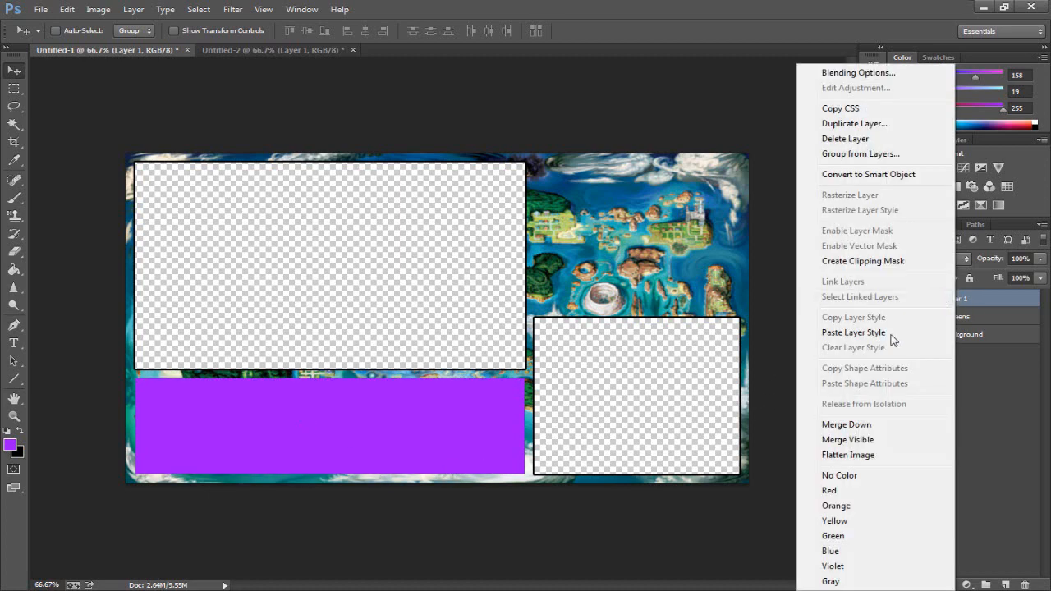
{"action": "left_click", "coordinate": [862, 334]}
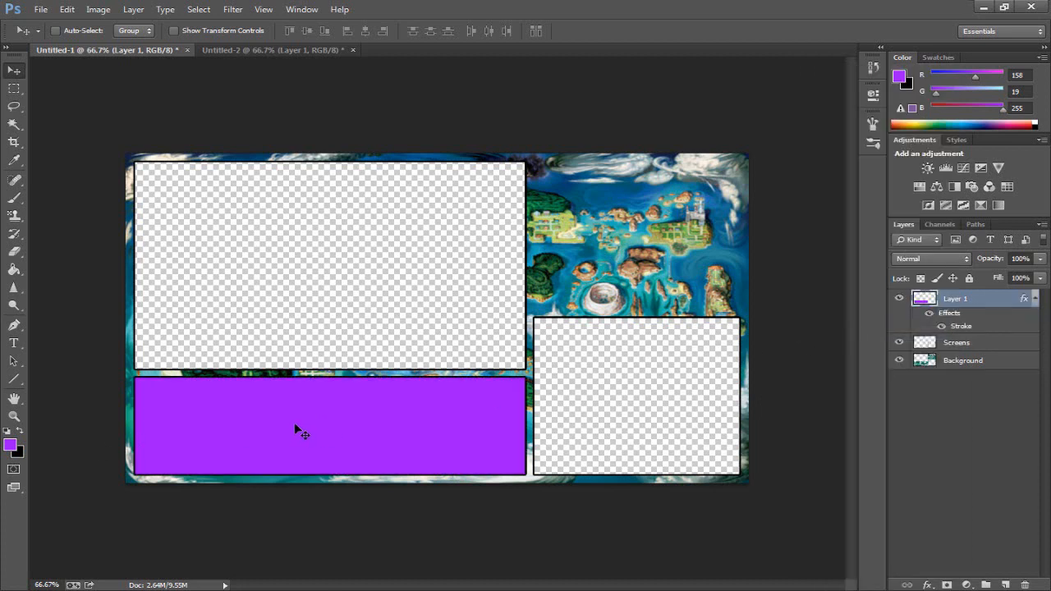
Set the foreground colour to dark grey #4c4c4c and return to the Move tool
{"action": "left_click", "coordinate": [10, 445]}
{"action": "left_click", "coordinate": [562, 393]}
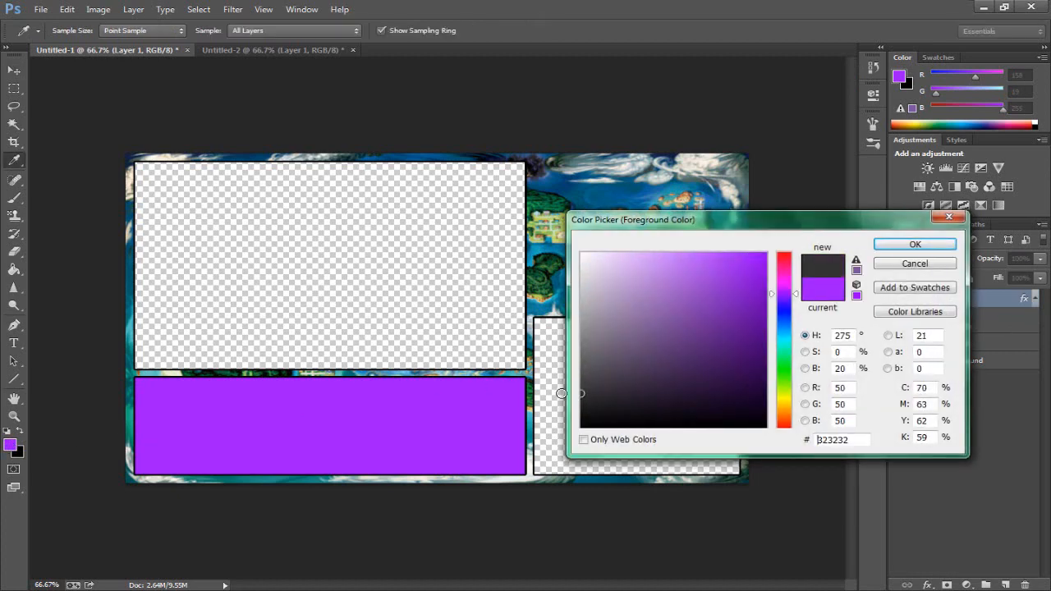
{"action": "left_click", "coordinate": [542, 378]}
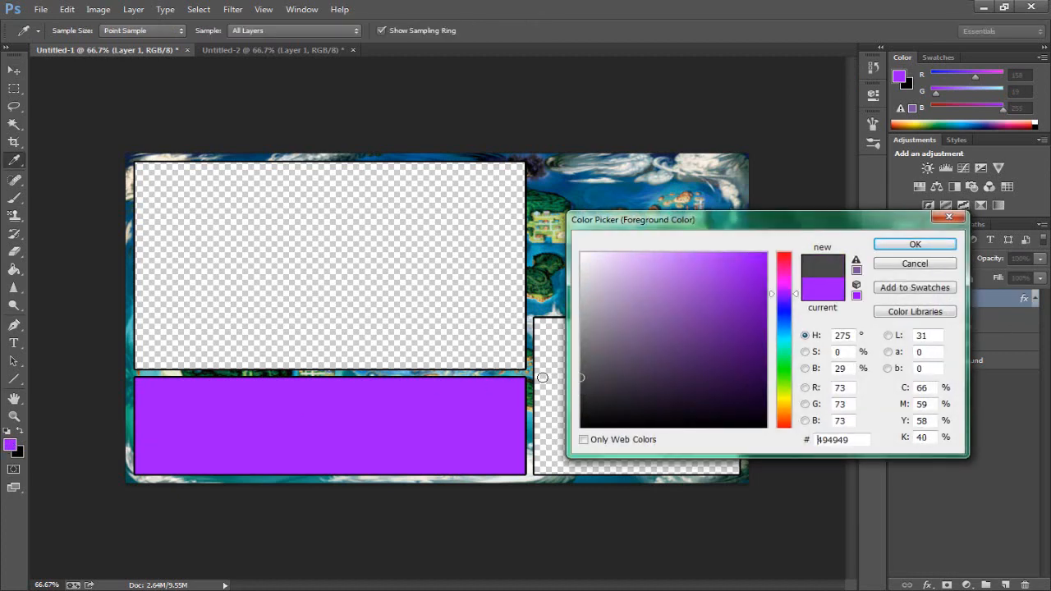
{"action": "left_click_drag", "start_coordinate": [543, 378], "coordinate": [533, 377]}
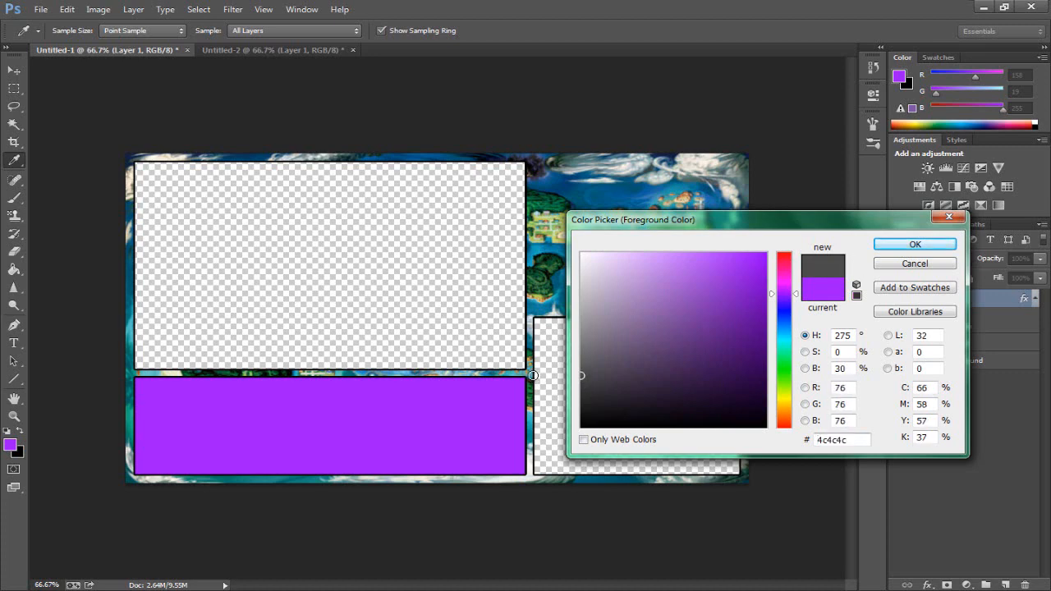
{"action": "left_click", "coordinate": [913, 245]}
{"action": "key", "text": "v"}
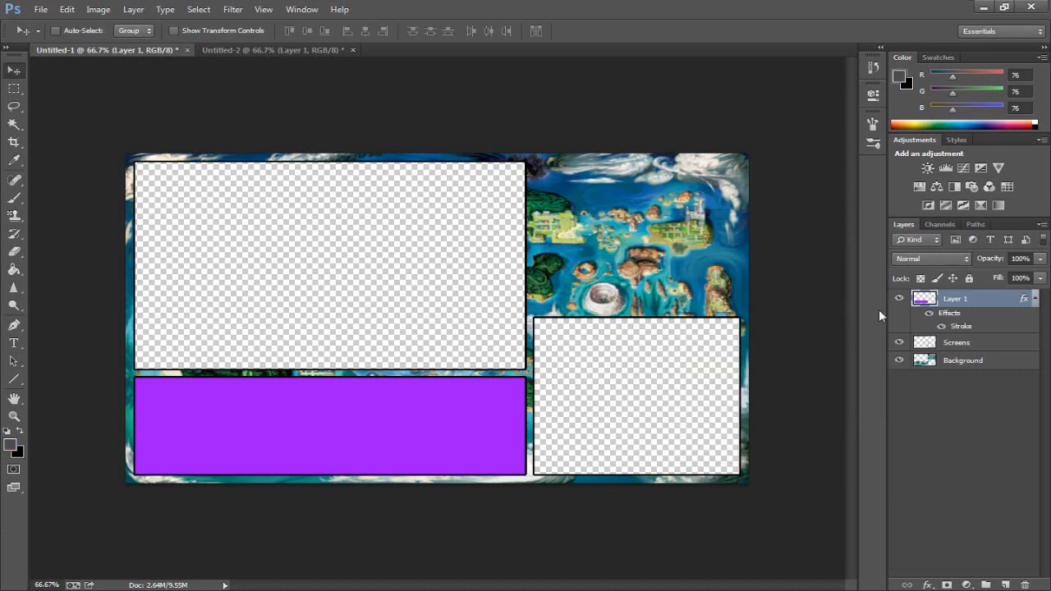
Collapse the panel layer's effects list and fill the purple rectangle with the dark grey foreground colour using the Paint Bucket
{"action": "left_click", "coordinate": [1036, 299]}
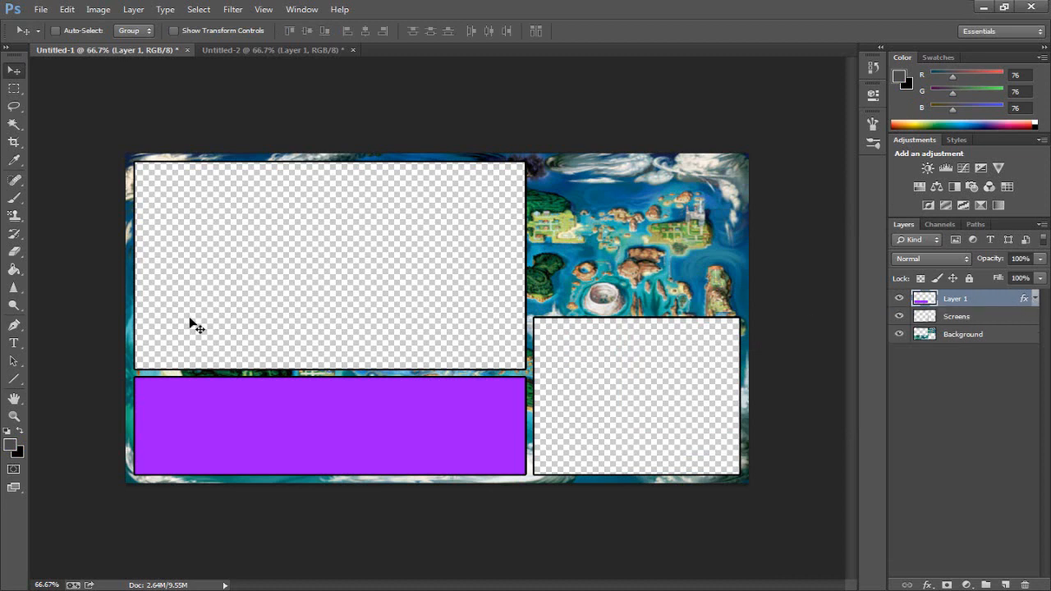
{"action": "left_click", "coordinate": [14, 270]}
{"action": "left_click", "coordinate": [224, 402]}
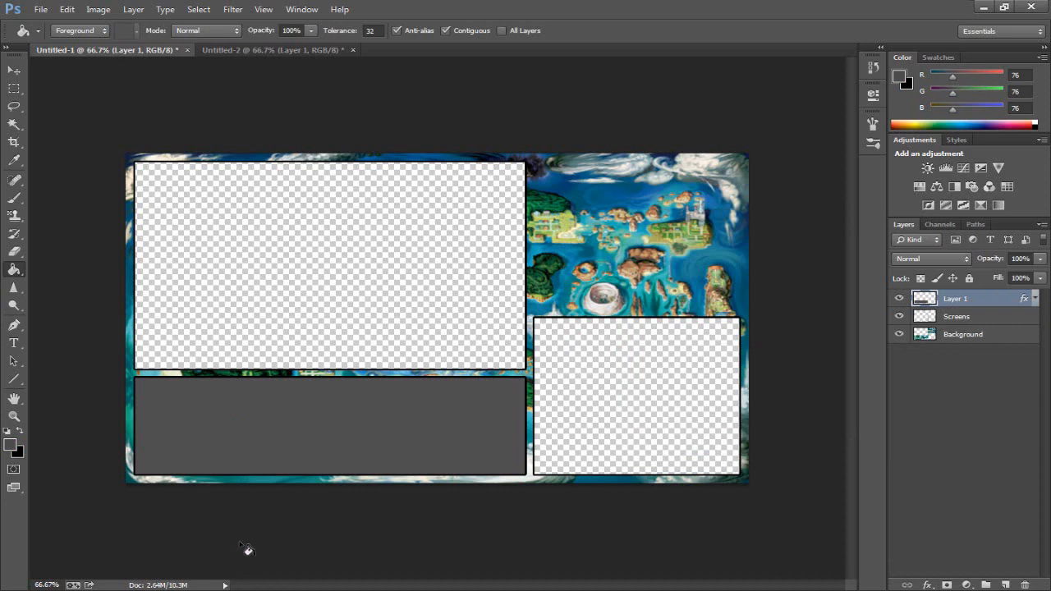
Try to bring badges.png from the Windows Pictures library into Photoshop
{"action": "left_click", "coordinate": [270, 49]}
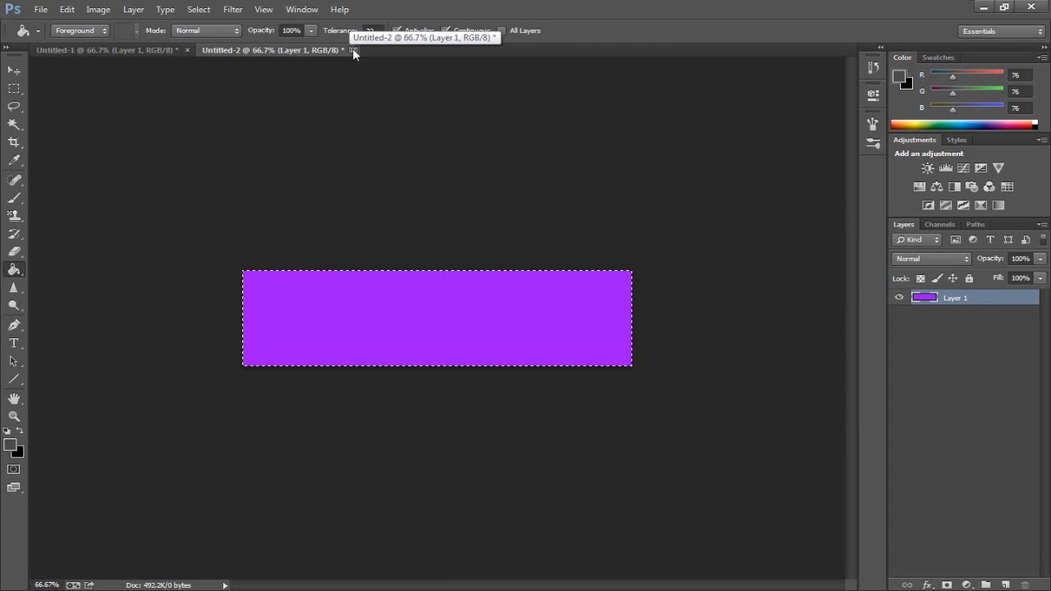
{"action": "left_click", "coordinate": [115, 51]}
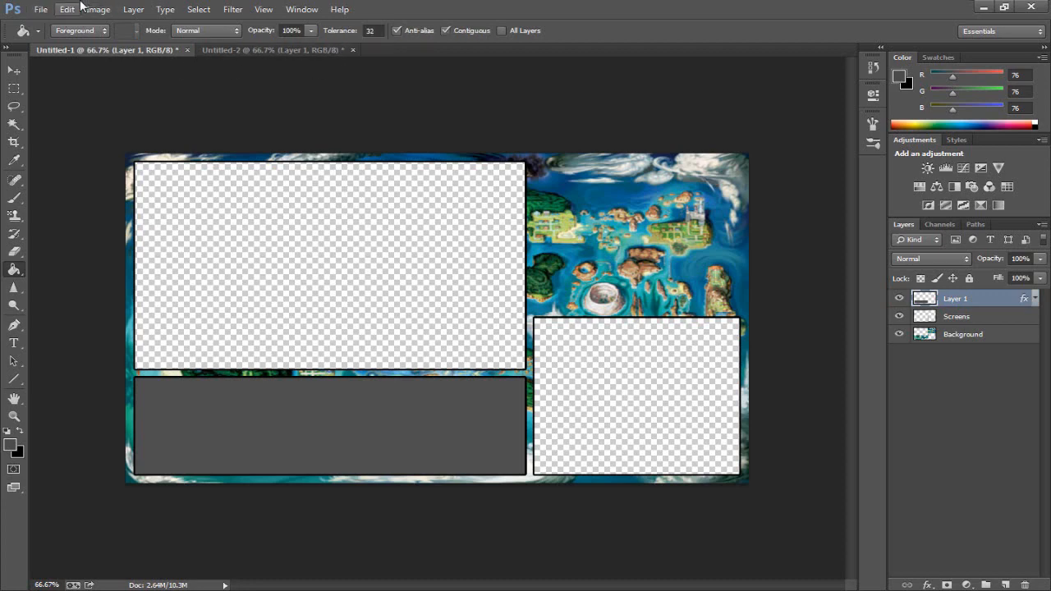
{"action": "left_click", "coordinate": [44, 7]}
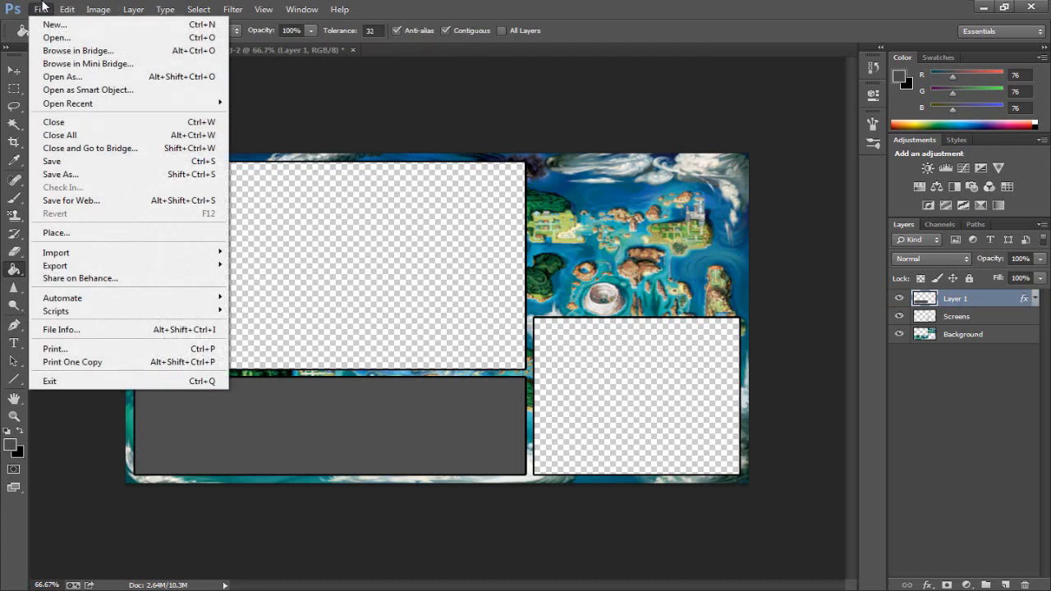
{"action": "left_click", "coordinate": [247, 462]}
{"action": "left_click", "coordinate": [254, 590]}
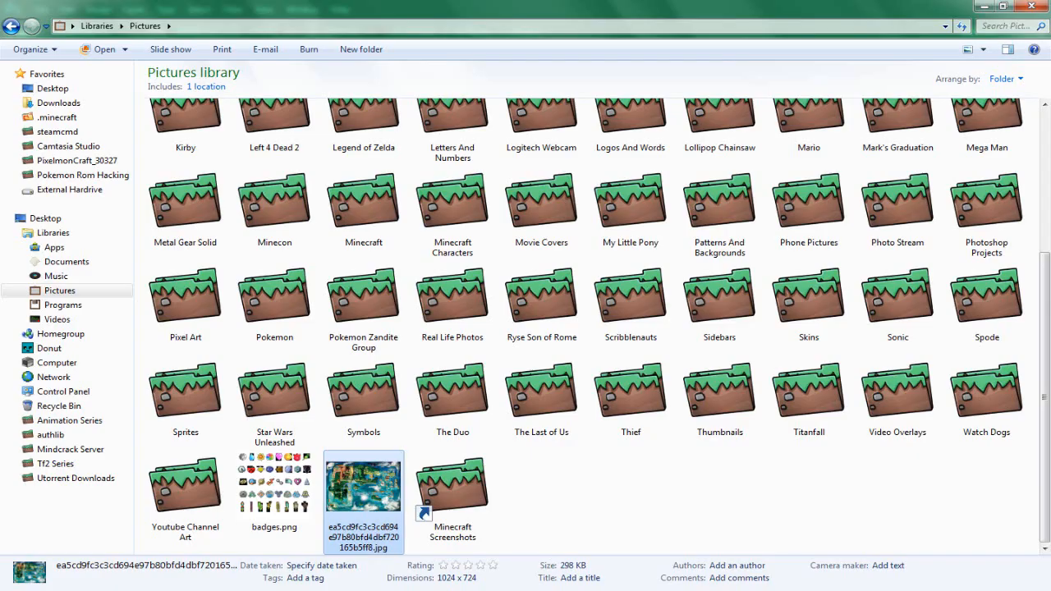
{"action": "left_click", "coordinate": [579, 516]}
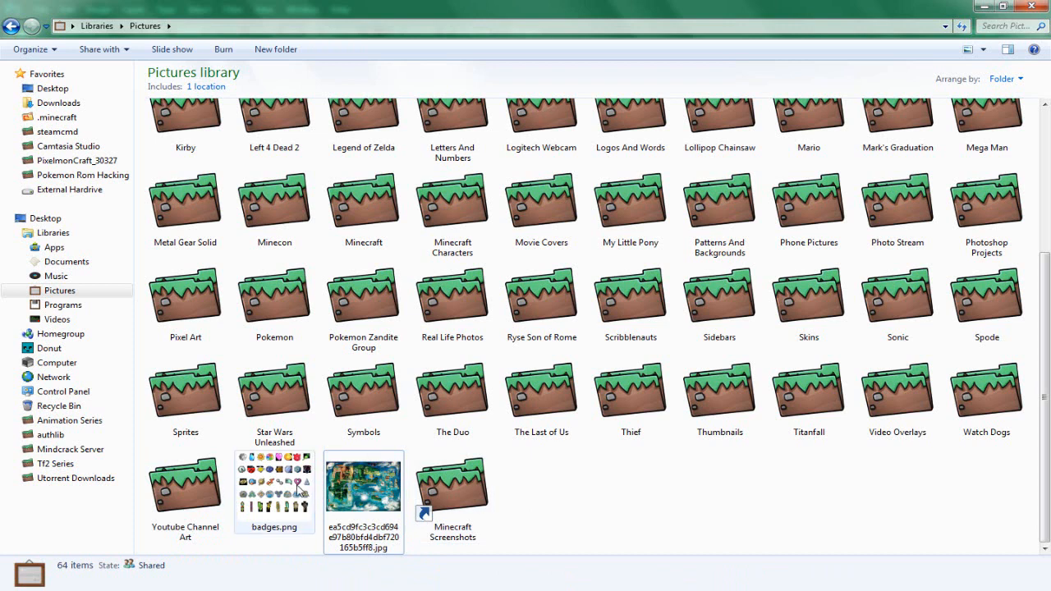
{"action": "left_click_drag", "start_coordinate": [295, 507], "coordinate": [177, 566]}
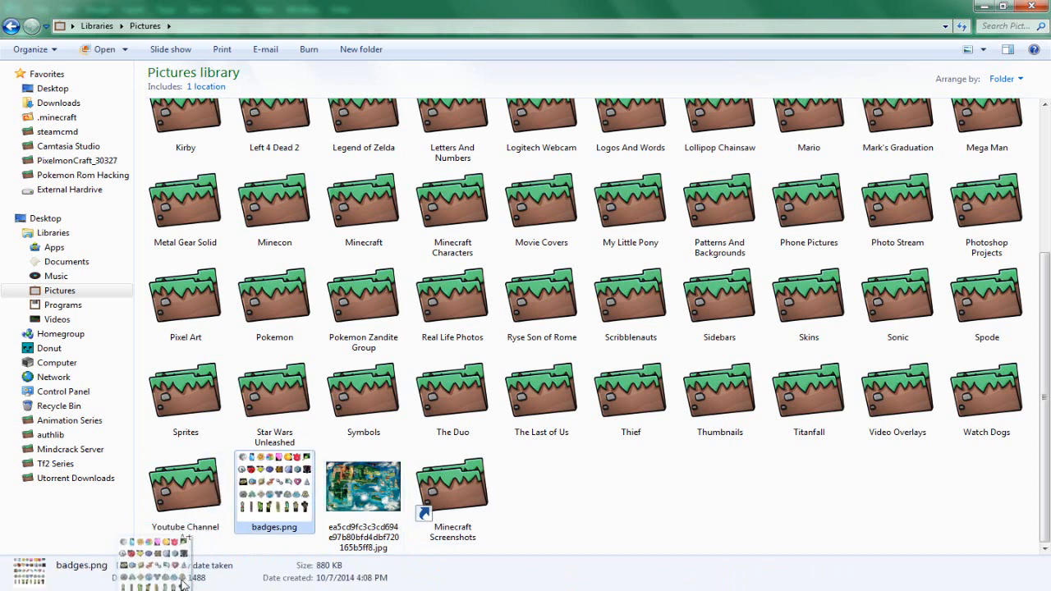
{"action": "left_click", "coordinate": [476, 517]}
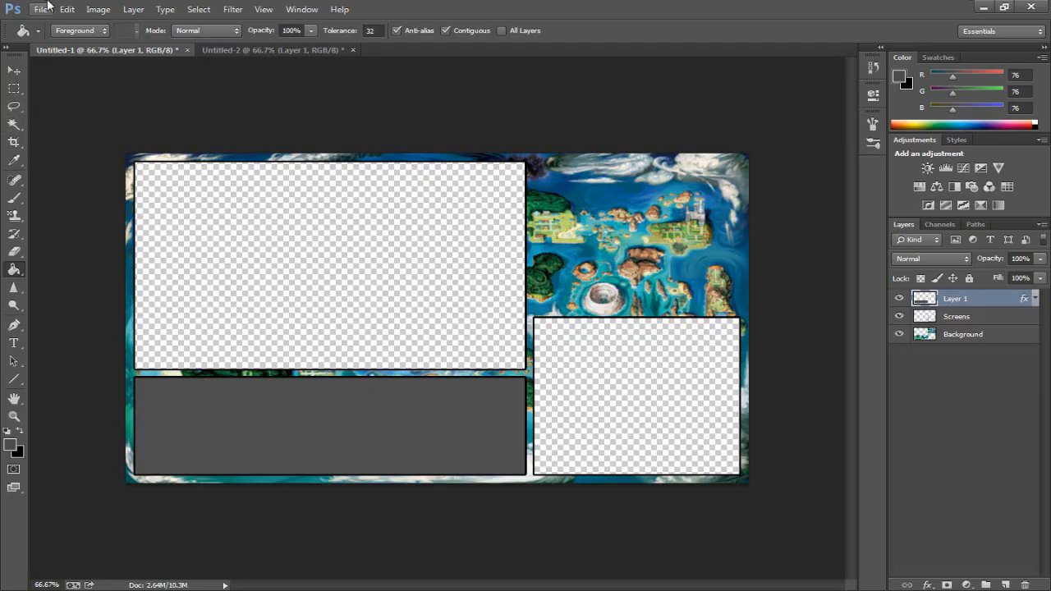
Open badges.png from the Pictures library as a separate document
{"action": "left_click", "coordinate": [40, 9]}
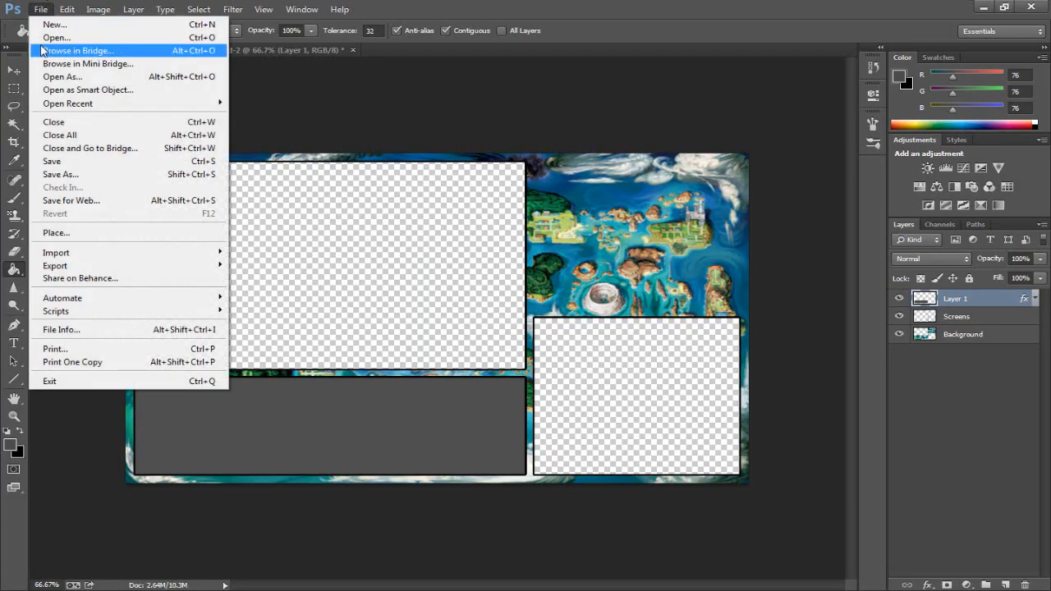
{"action": "left_click", "coordinate": [45, 37]}
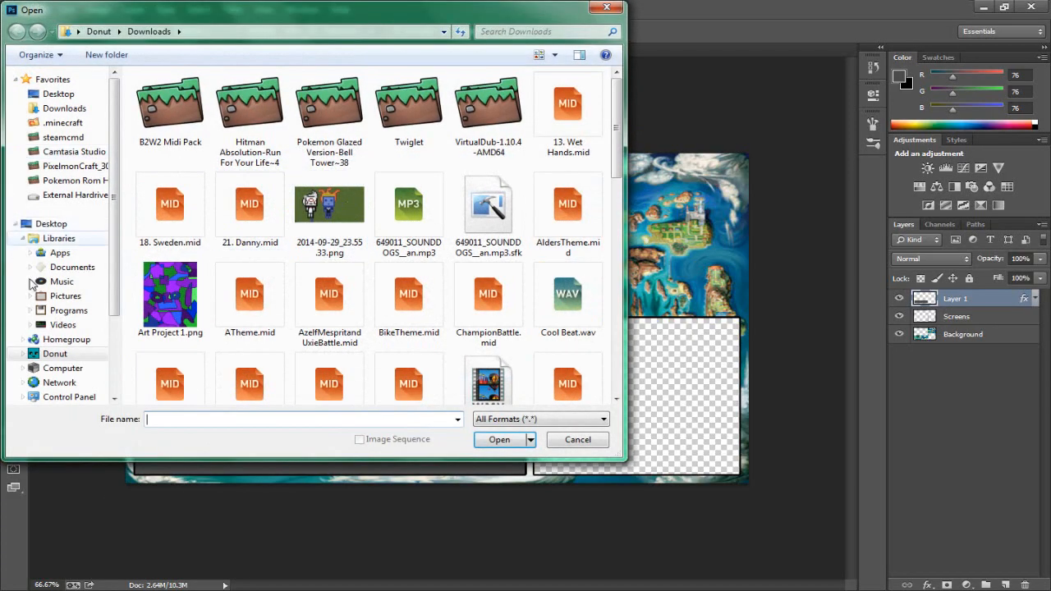
{"action": "left_click", "coordinate": [57, 297]}
{"action": "scroll", "coordinate": [288, 349], "scroll_direction": "down", "scroll_amount": 8}
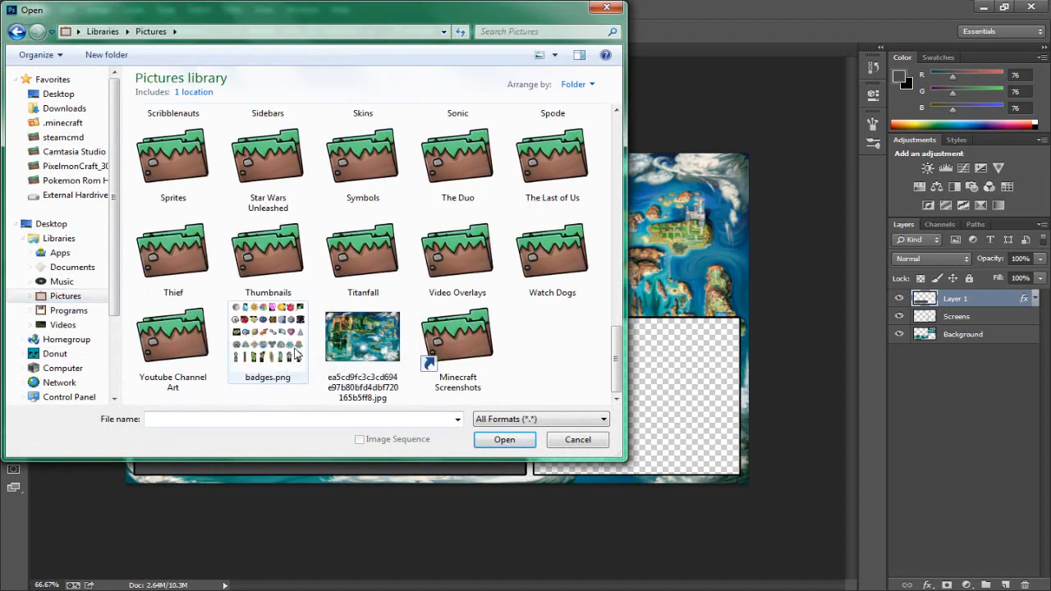
{"action": "double_click", "coordinate": [297, 353]}
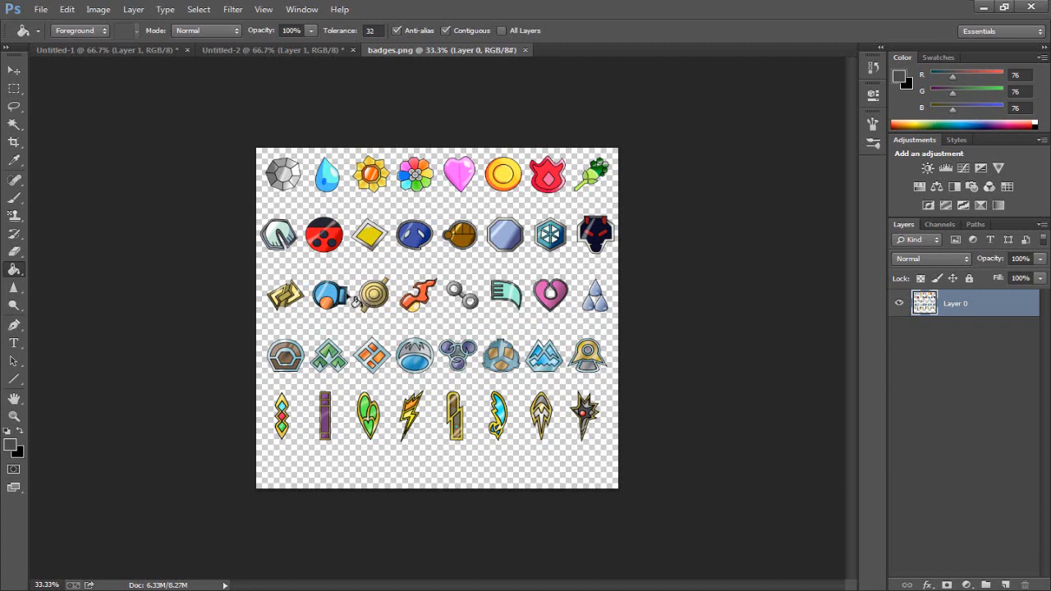
Copy the third row of badges from badges.png with a rectangular selection and paste it into Untitled-1
{"action": "left_click", "coordinate": [13, 88]}
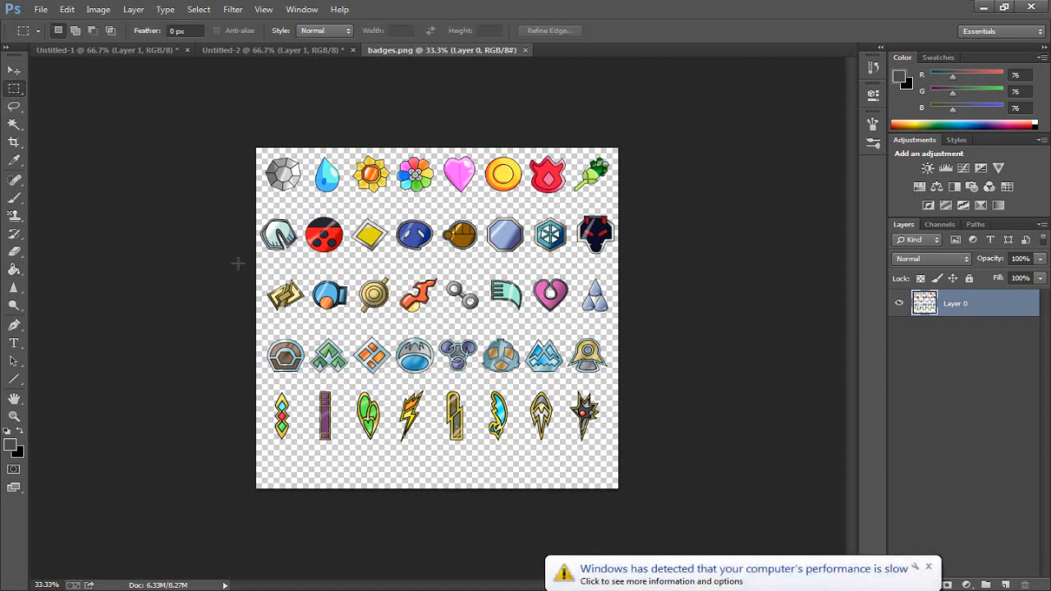
{"action": "left_click_drag", "start_coordinate": [237, 263], "coordinate": [619, 327]}
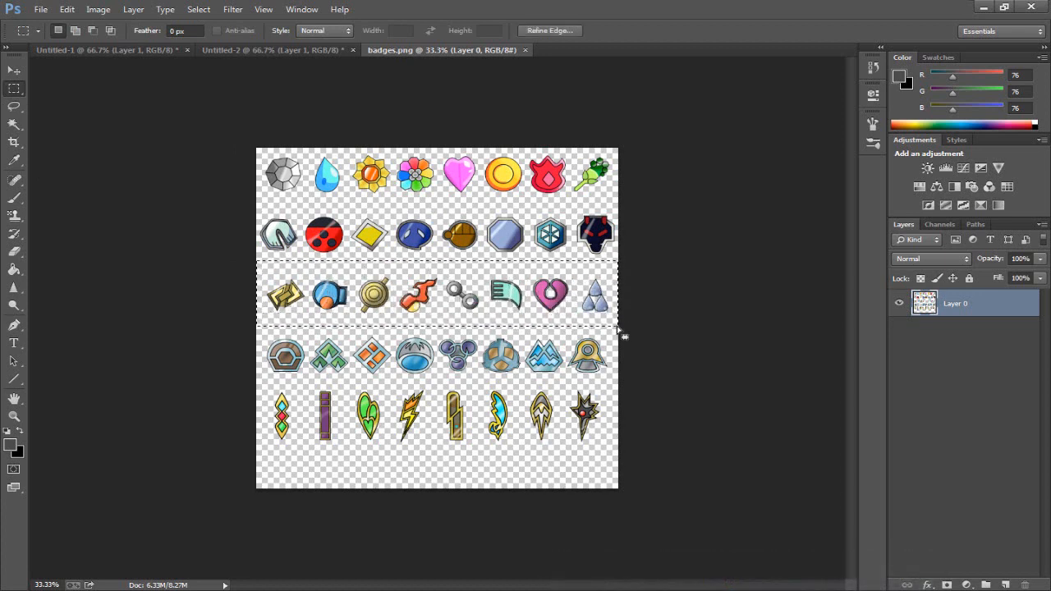
{"action": "left_click", "coordinate": [159, 51]}
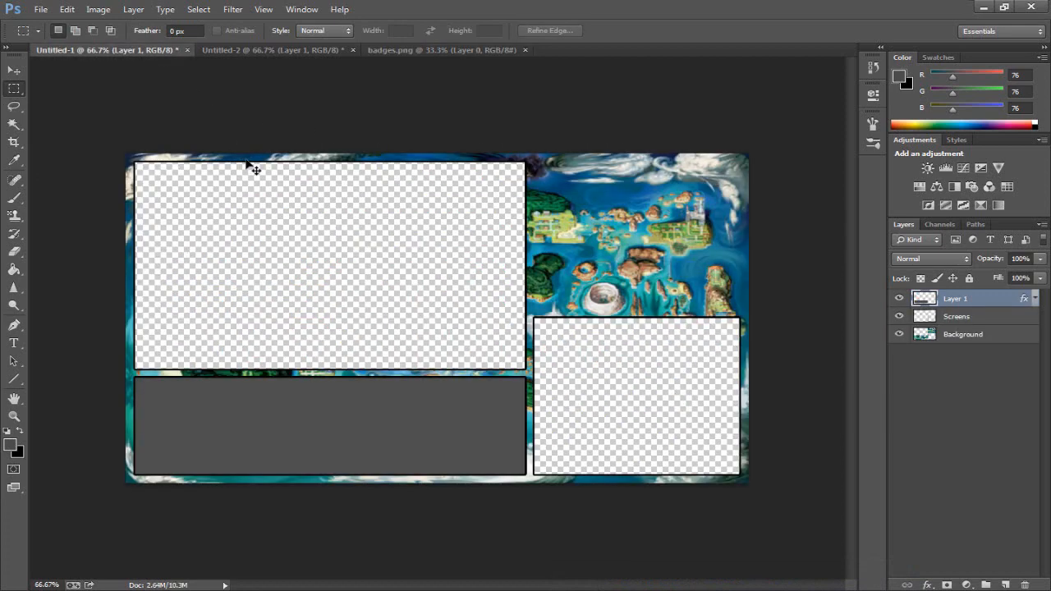
{"action": "key", "text": "ctrl+v"}
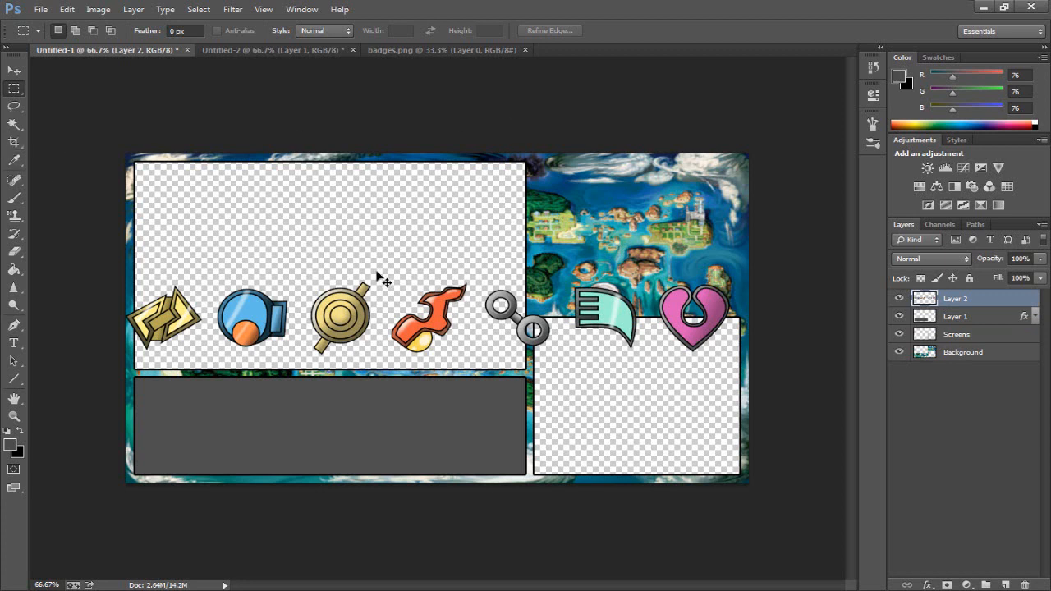
Free-transform the pasted badge row, moving it onto the grey panel and scaling it to about 56% to fit the panel's width
{"action": "key", "text": "ctrl+t"}
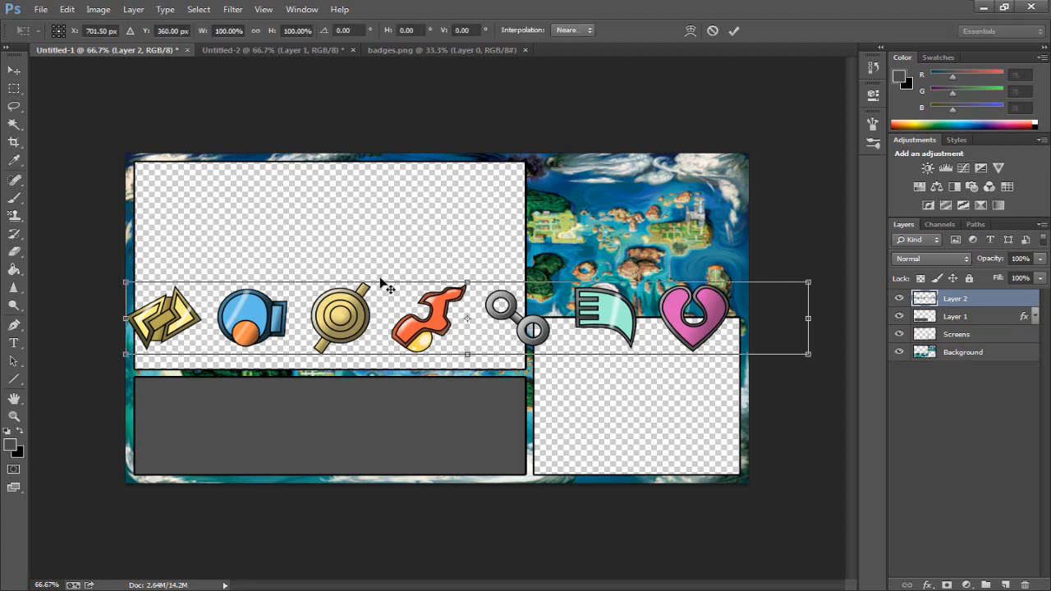
{"action": "left_click_drag", "start_coordinate": [434, 349], "coordinate": [457, 457]}
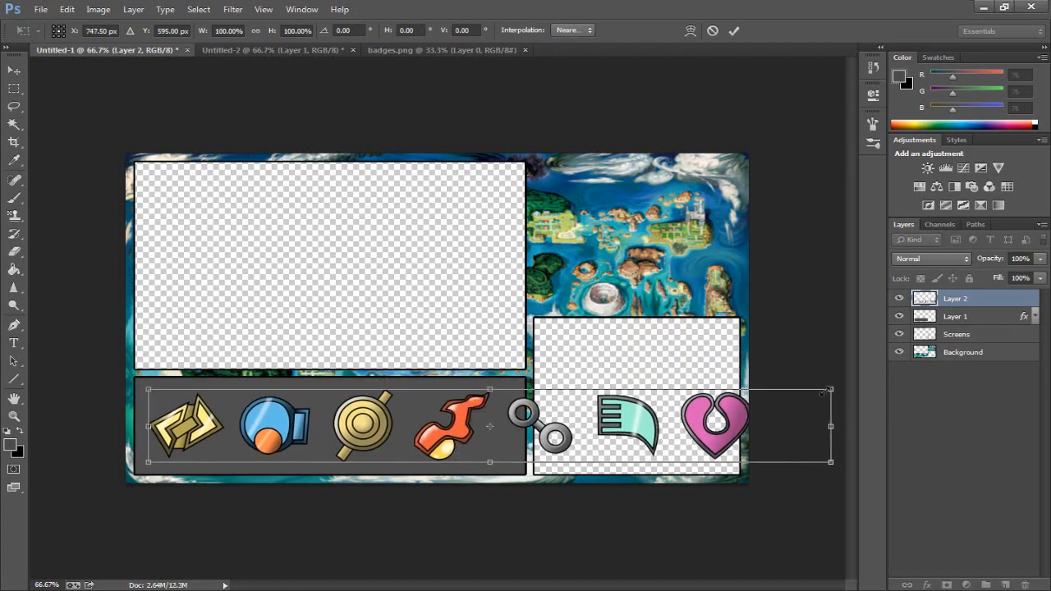
{"action": "left_click_drag", "start_coordinate": [824, 393], "coordinate": [534, 450]}
{"action": "left_click_drag", "start_coordinate": [417, 444], "coordinate": [403, 422]}
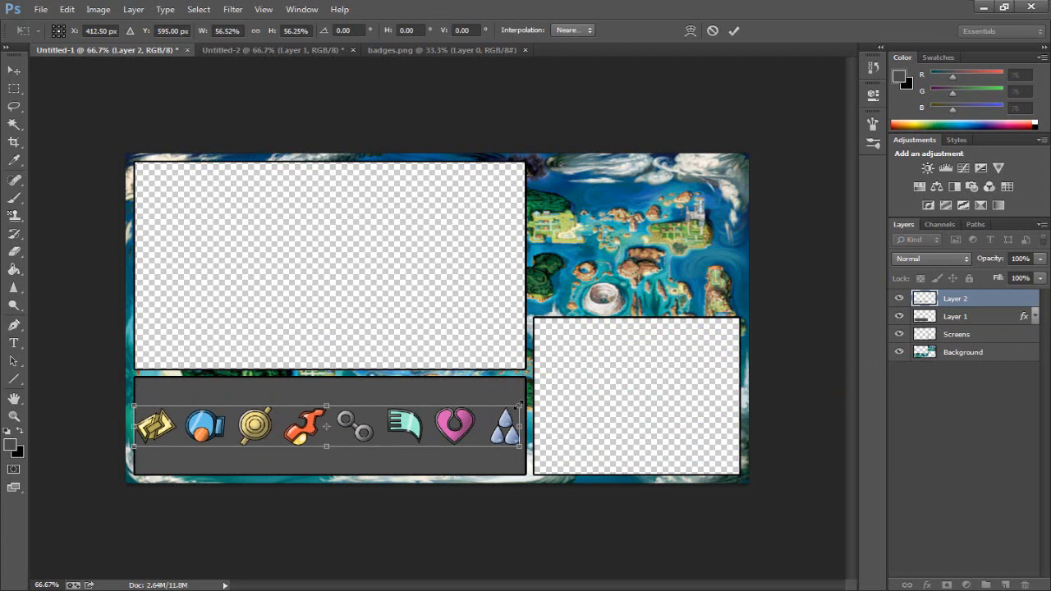
Stretch and centre the badge row within the grey panel at about 54% width and 83% height, and commit the transform
{"action": "left_click_drag", "start_coordinate": [327, 405], "coordinate": [328, 378]}
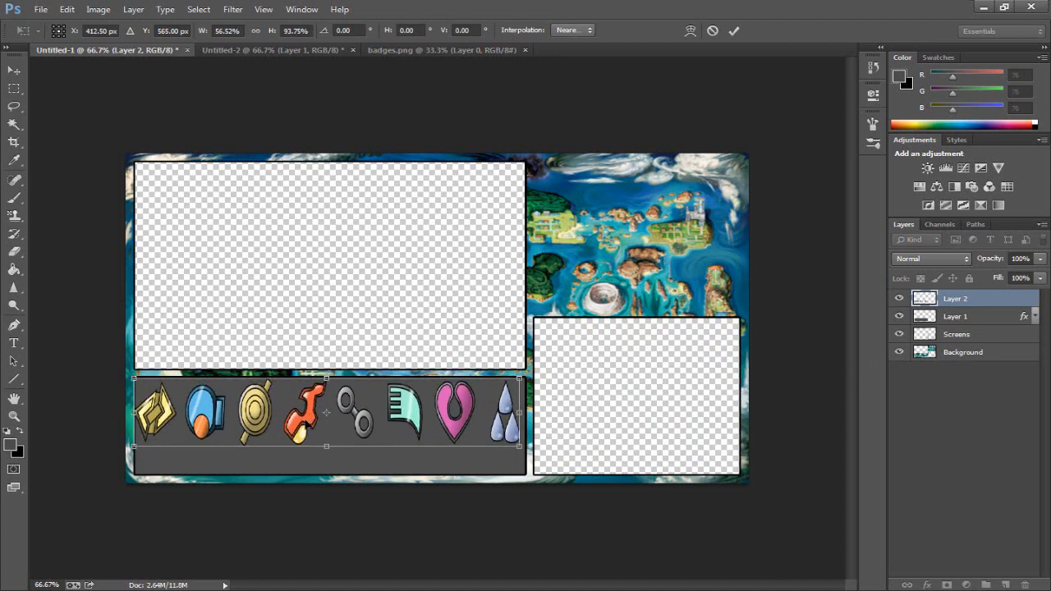
{"action": "left_click_drag", "start_coordinate": [315, 419], "coordinate": [306, 434]}
{"action": "left_click_drag", "start_coordinate": [514, 392], "coordinate": [494, 396]}
{"action": "left_click_drag", "start_coordinate": [432, 443], "coordinate": [447, 442]}
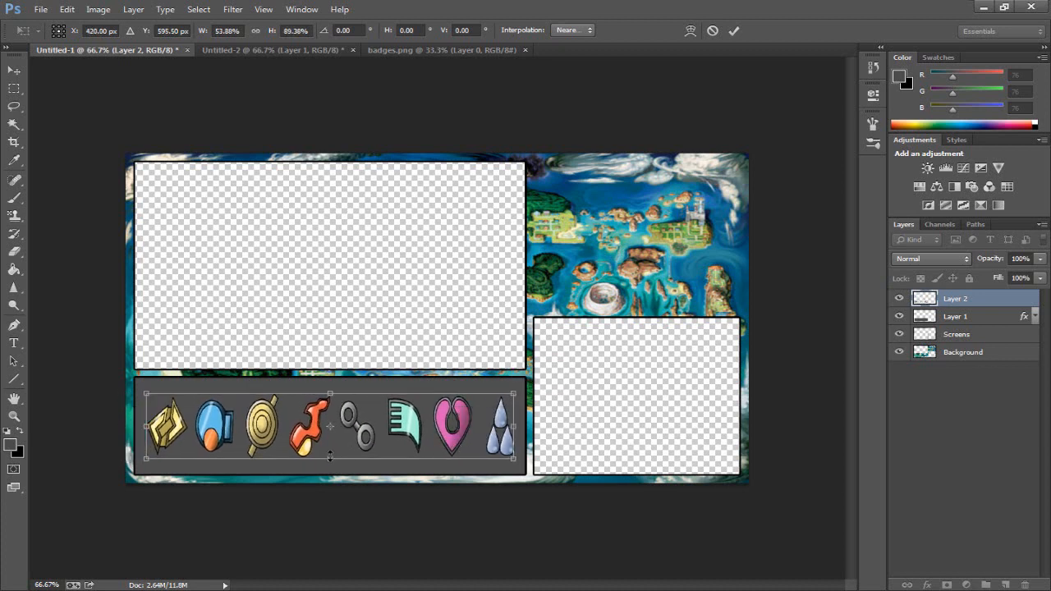
{"action": "left_click_drag", "start_coordinate": [328, 451], "coordinate": [309, 443]}
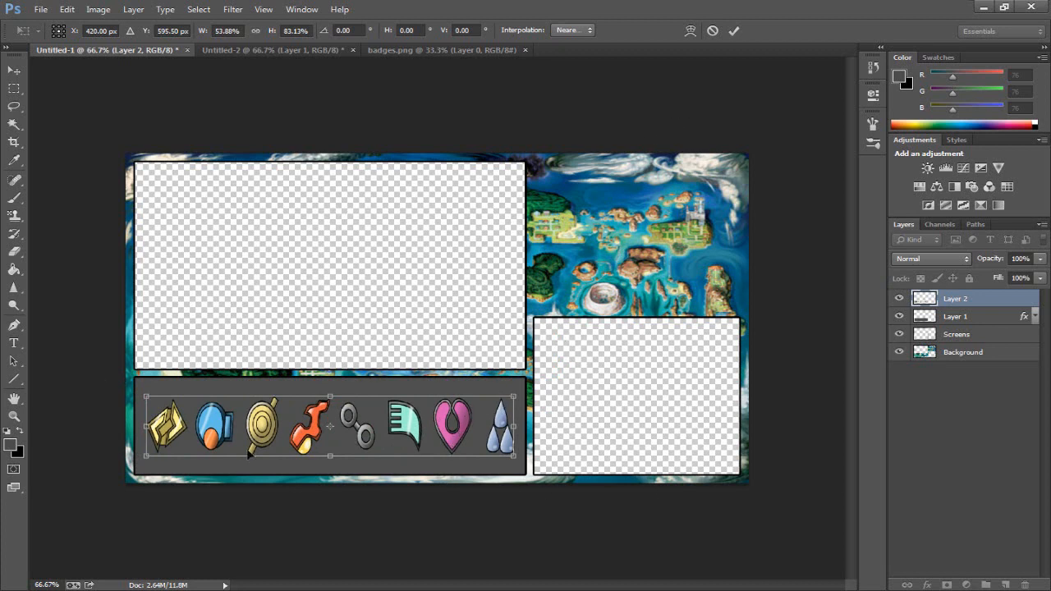
{"action": "left_click", "coordinate": [733, 30]}
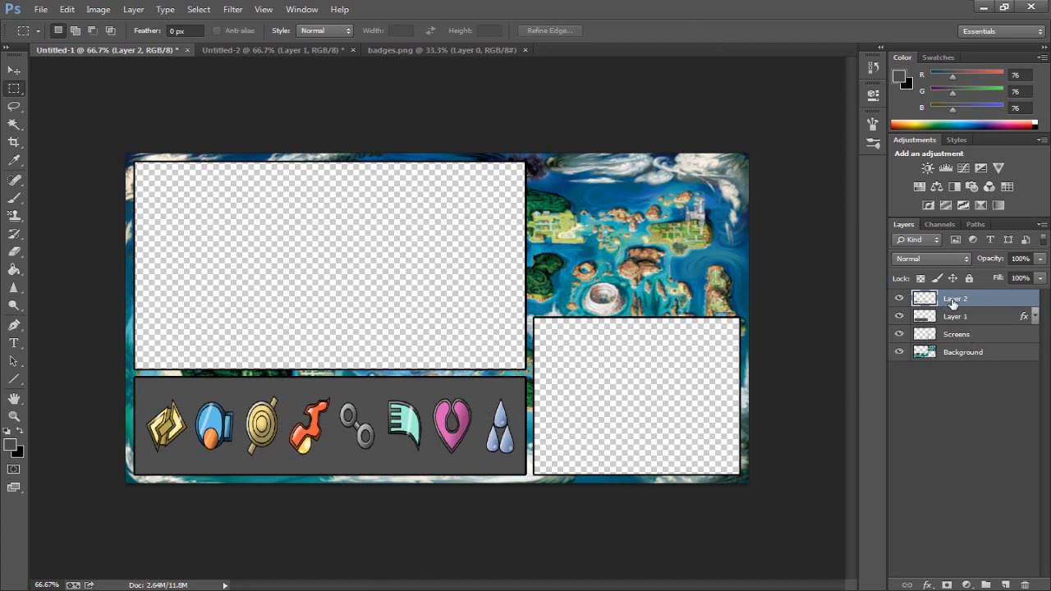
Create a layer group above the badge row layer and name it Badges
{"action": "left_click", "coordinate": [985, 585]}
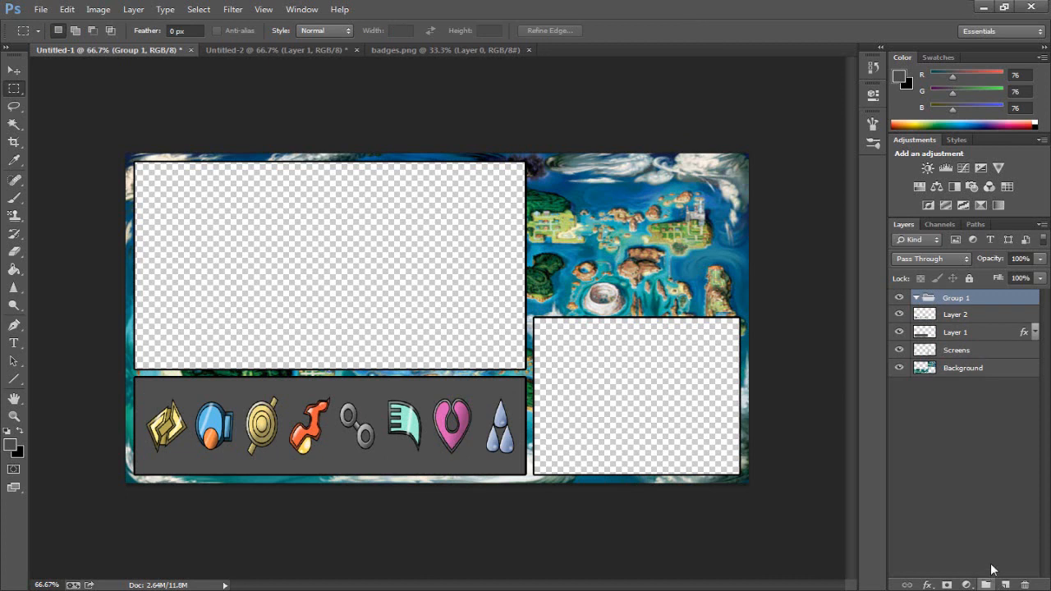
{"action": "double_click", "coordinate": [956, 298]}
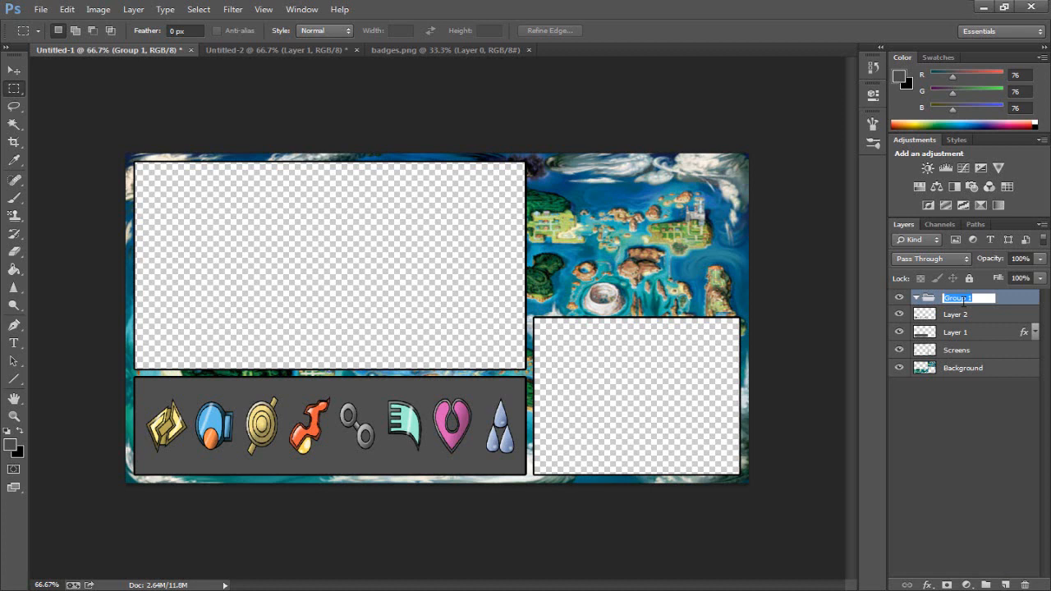
{"action": "type", "text": "Badges"}
{"action": "left_click", "coordinate": [961, 413]}
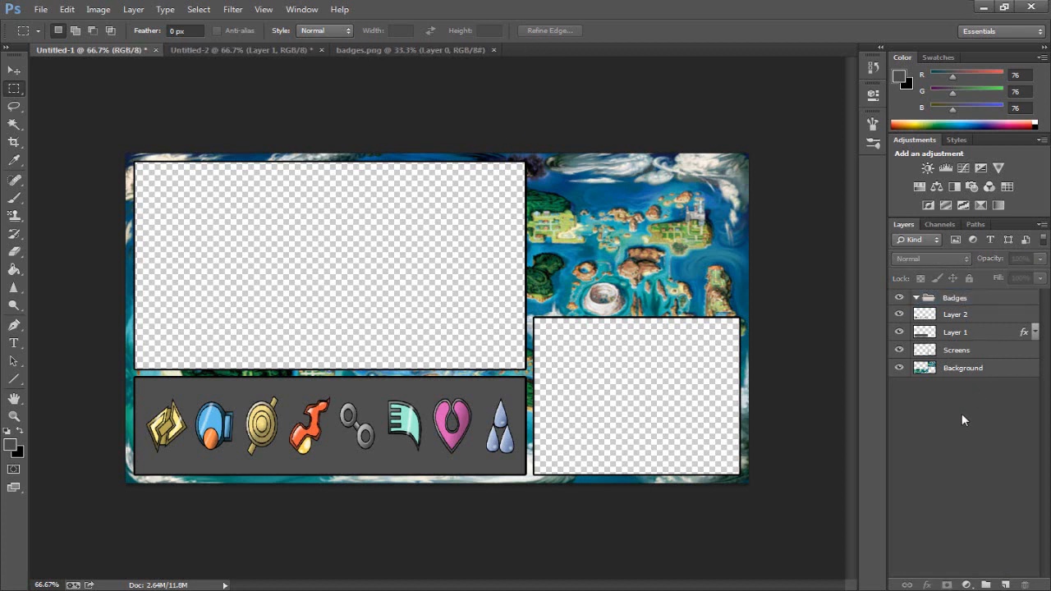
Rename the grey panel's layer, Layer 1, as Badge Background
{"action": "double_click", "coordinate": [960, 333]}
{"action": "type", "text": "Bad"}
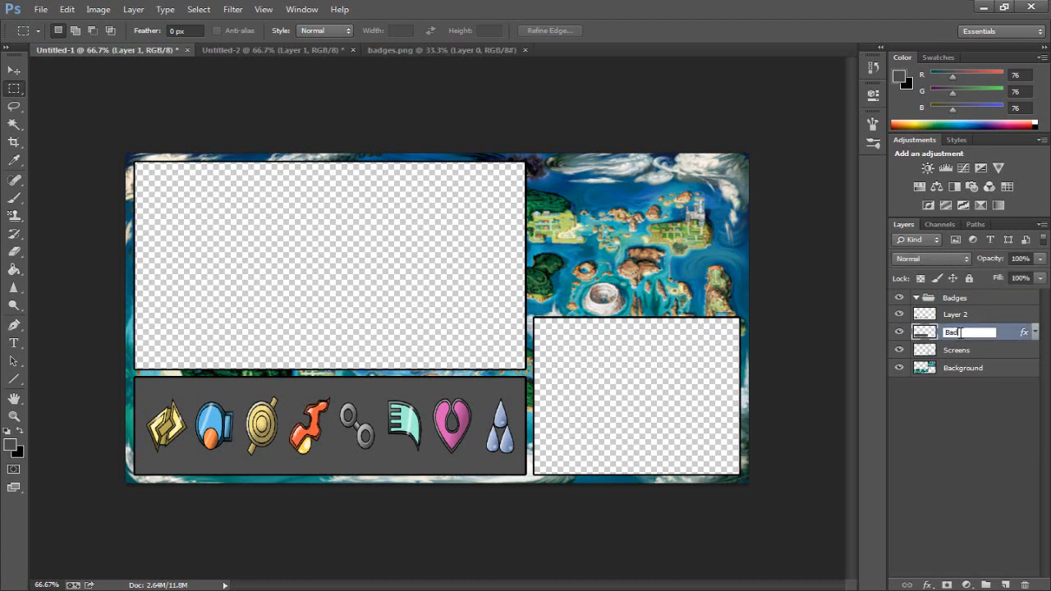
{"action": "type", "text": "ge Background"}
{"action": "left_click", "coordinate": [981, 411]}
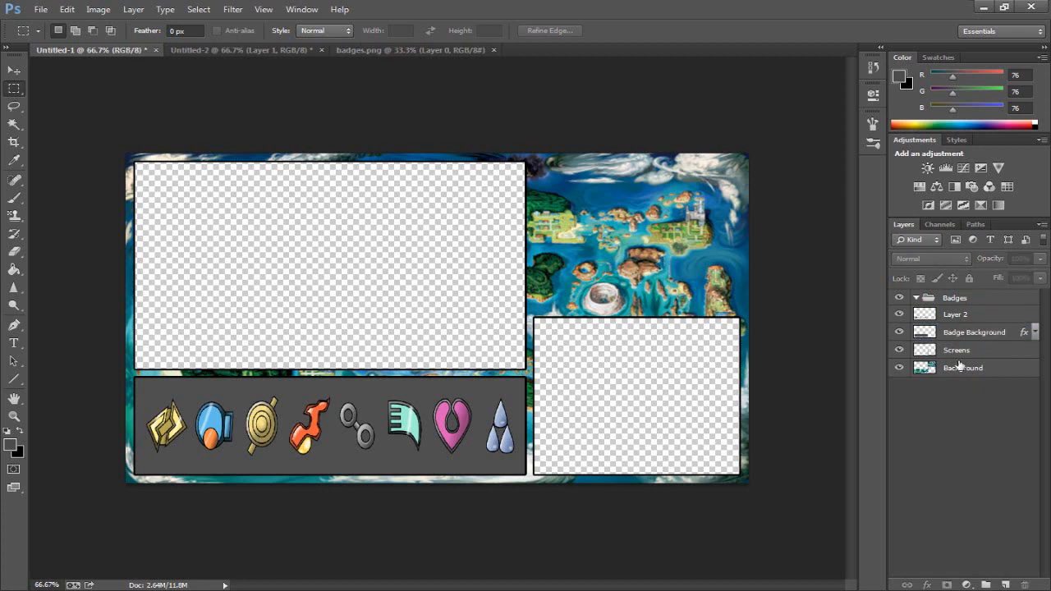
Copy the first yellow badge from Layer 2 onto its own layer and name that layer Badge 1
{"action": "left_click", "coordinate": [959, 319]}
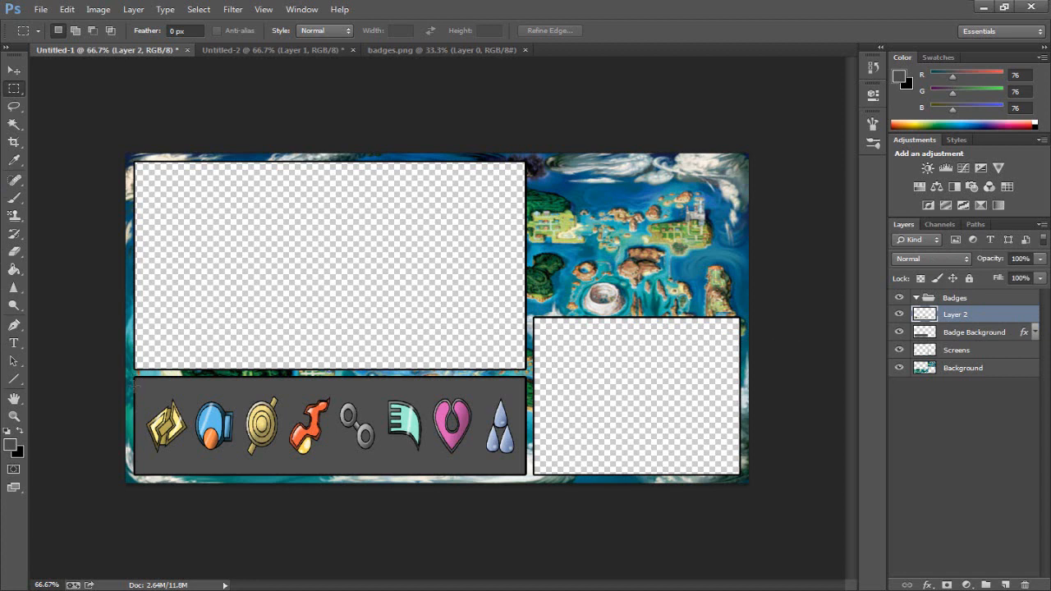
{"action": "left_click_drag", "start_coordinate": [135, 385], "coordinate": [190, 459]}
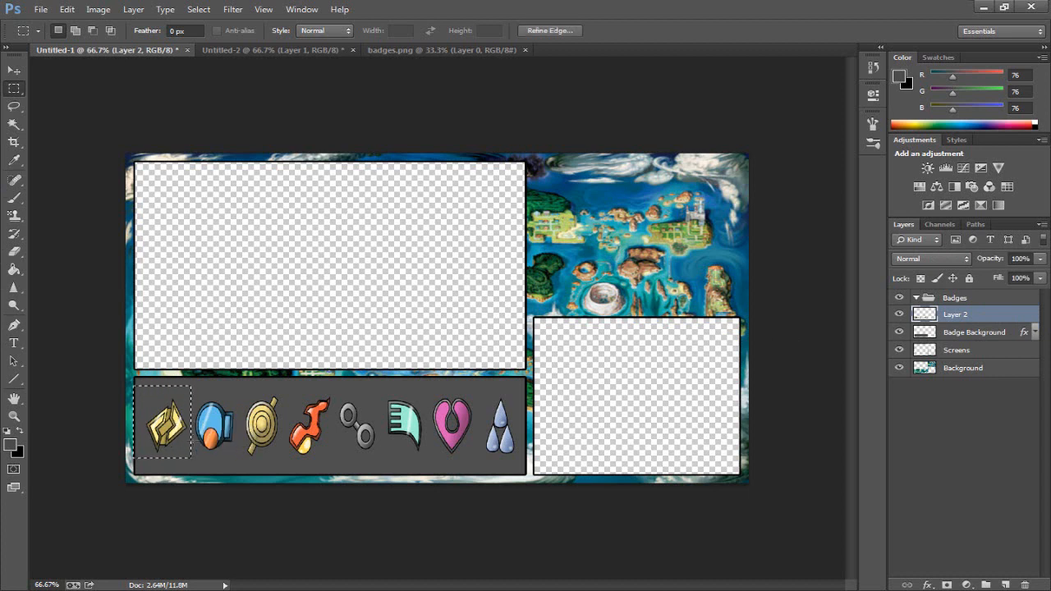
{"action": "right_click", "coordinate": [169, 437]}
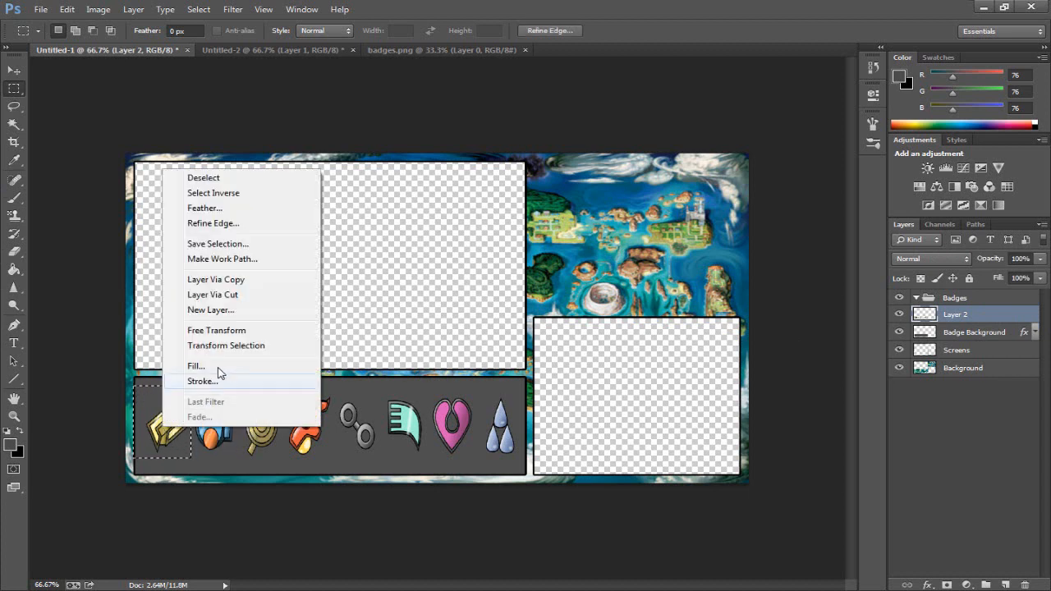
{"action": "left_click", "coordinate": [218, 280]}
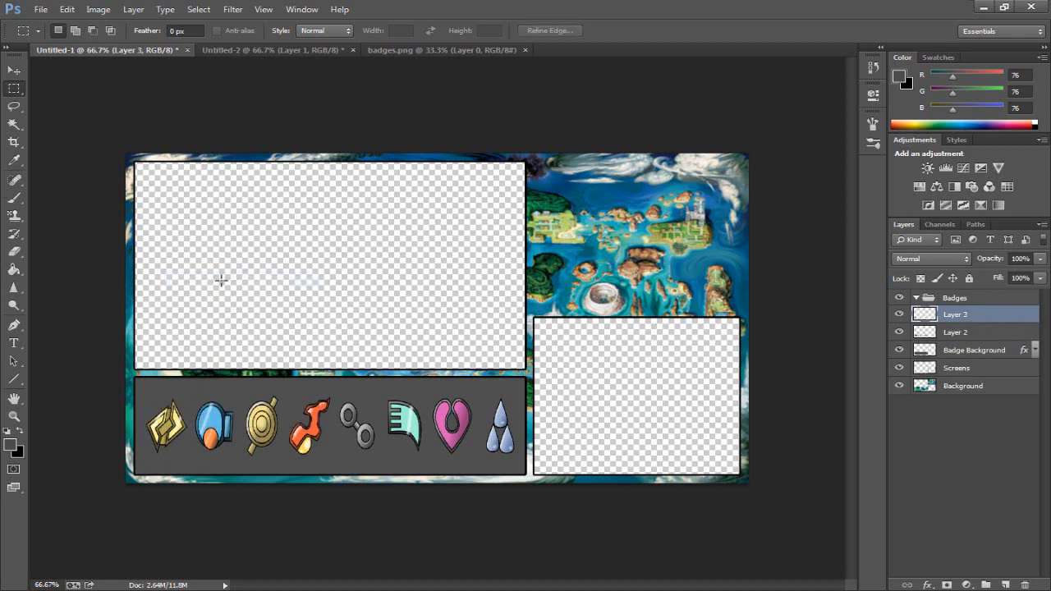
{"action": "double_click", "coordinate": [955, 316]}
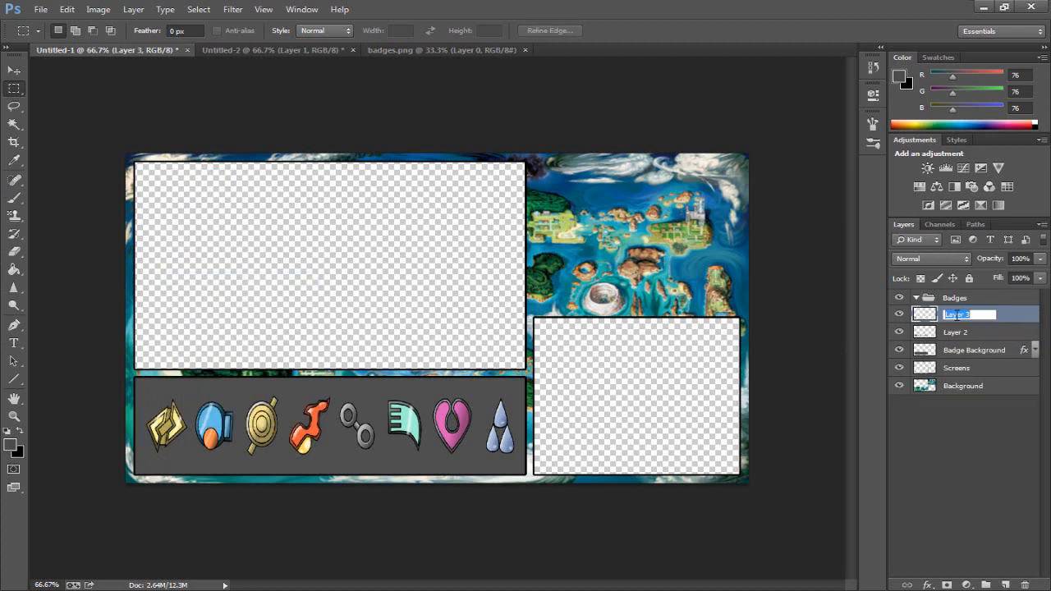
{"action": "type", "text": "Badge 1"}
{"action": "key", "text": "Return"}
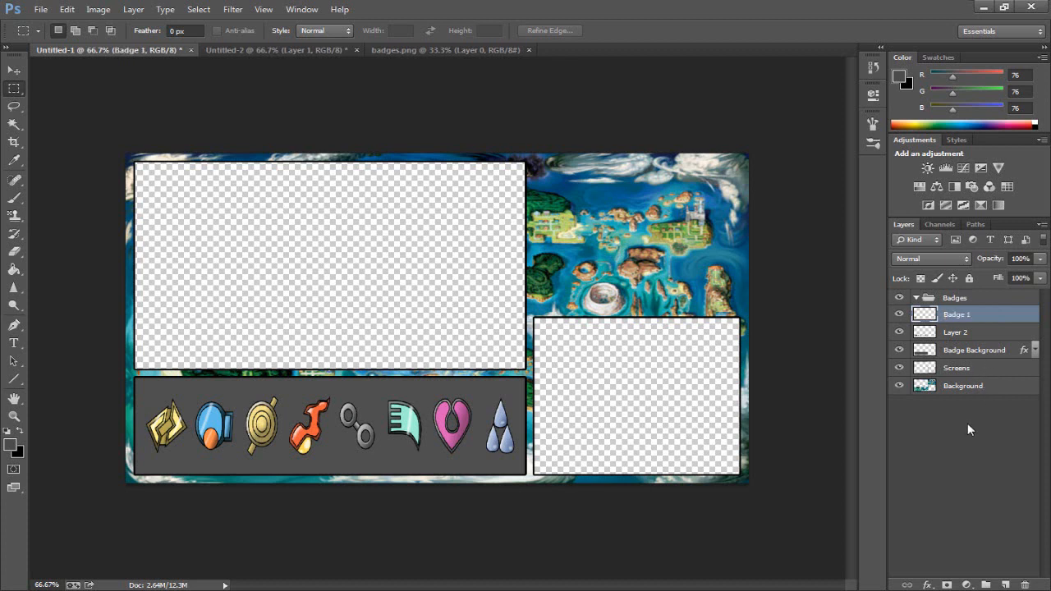
Copy the second, blue badge from Layer 2 onto its own layer and name that layer Badge 2
{"action": "left_click", "coordinate": [961, 338]}
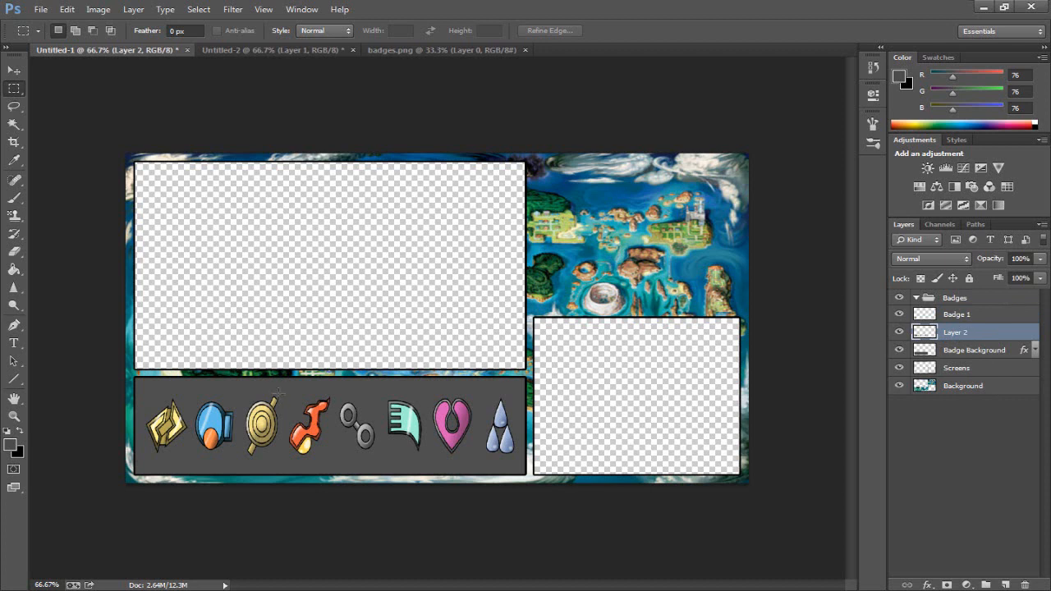
{"action": "left_click_drag", "start_coordinate": [186, 381], "coordinate": [233, 448]}
{"action": "left_click", "coordinate": [202, 386]}
{"action": "left_click_drag", "start_coordinate": [193, 380], "coordinate": [240, 465]}
{"action": "right_click", "coordinate": [230, 425]}
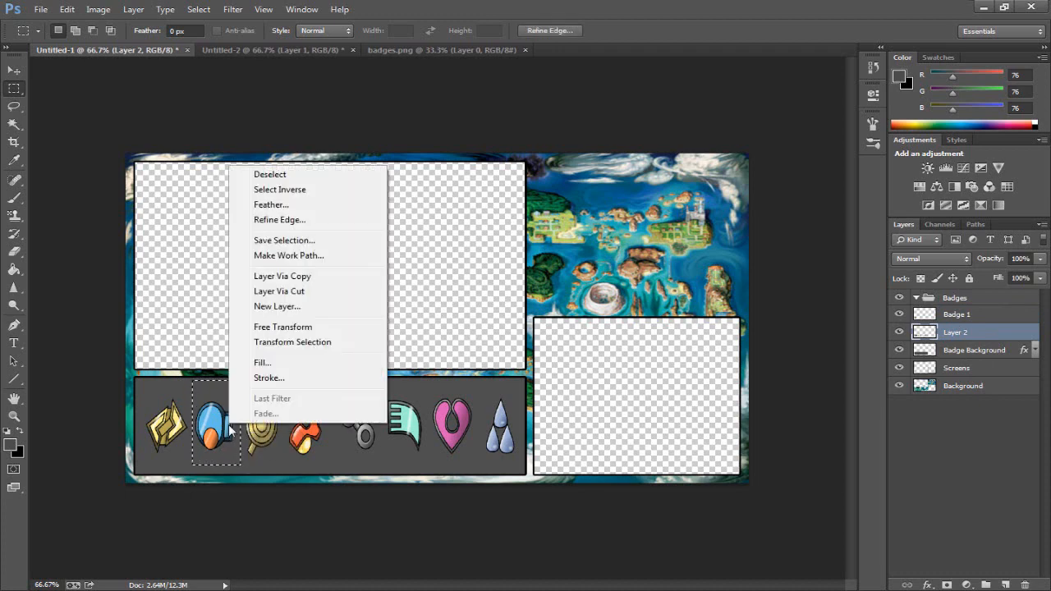
{"action": "left_click", "coordinate": [297, 277]}
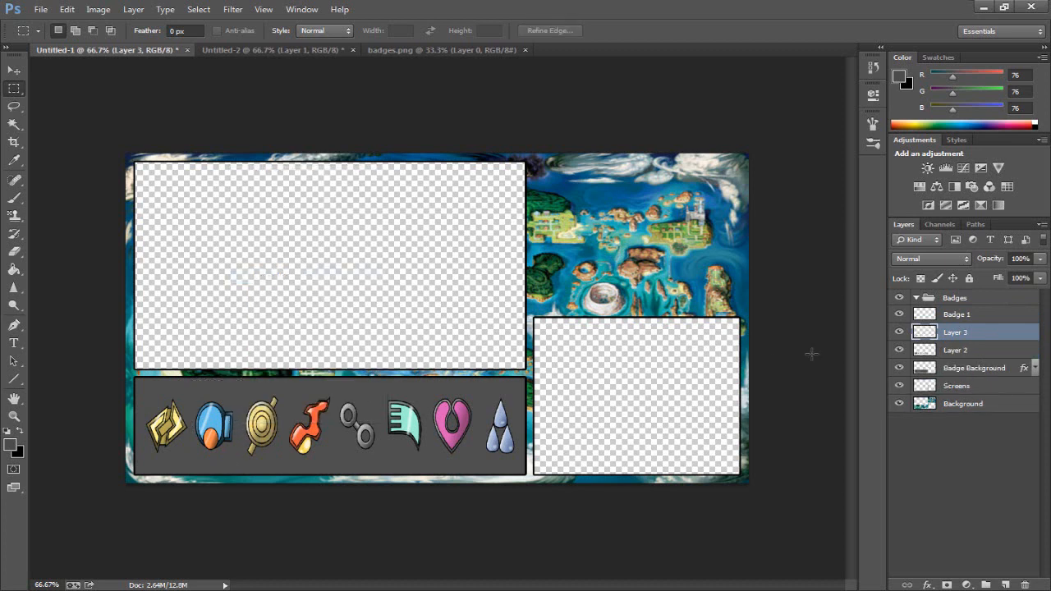
{"action": "double_click", "coordinate": [957, 334]}
{"action": "type", "text": "B"}
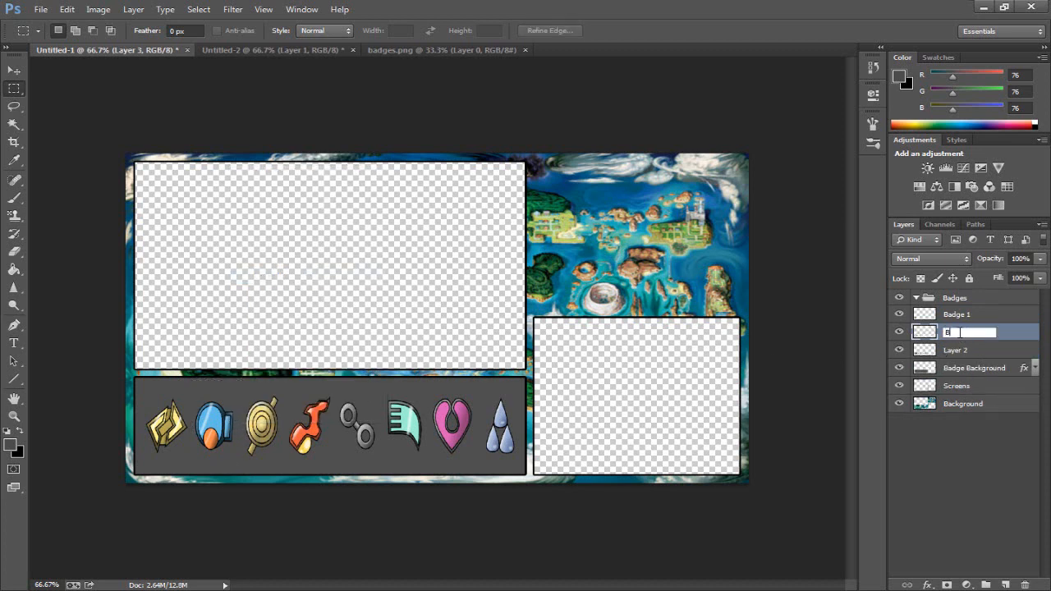
{"action": "type", "text": "adge 2"}
{"action": "key", "text": "Return"}
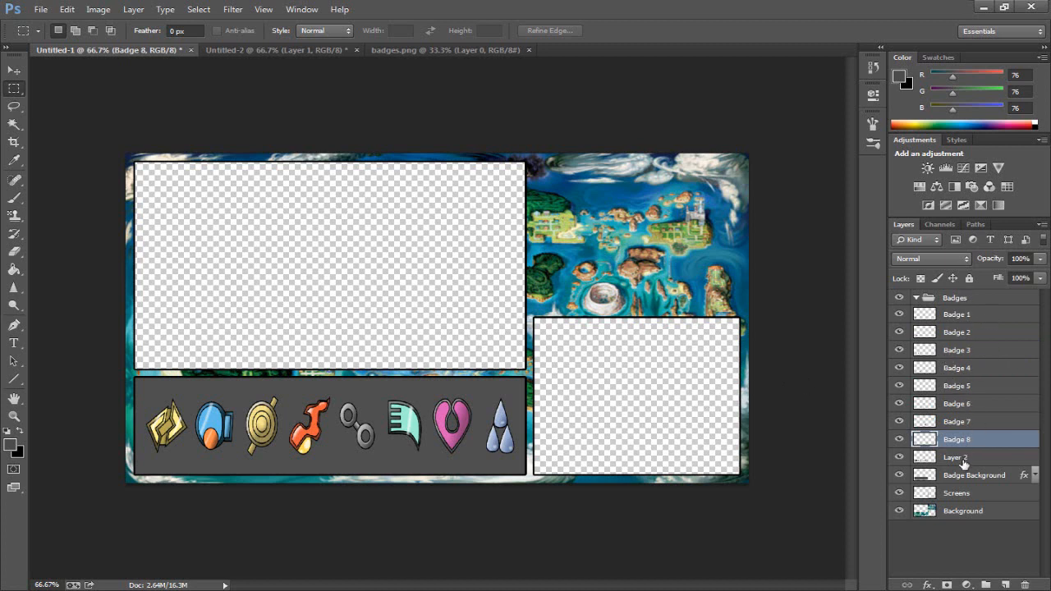
Check the separate badge layers by toggling the visibility of Layer 2, Badge 8 and Badge 6, and delete Layer 2
{"action": "left_click", "coordinate": [969, 460]}
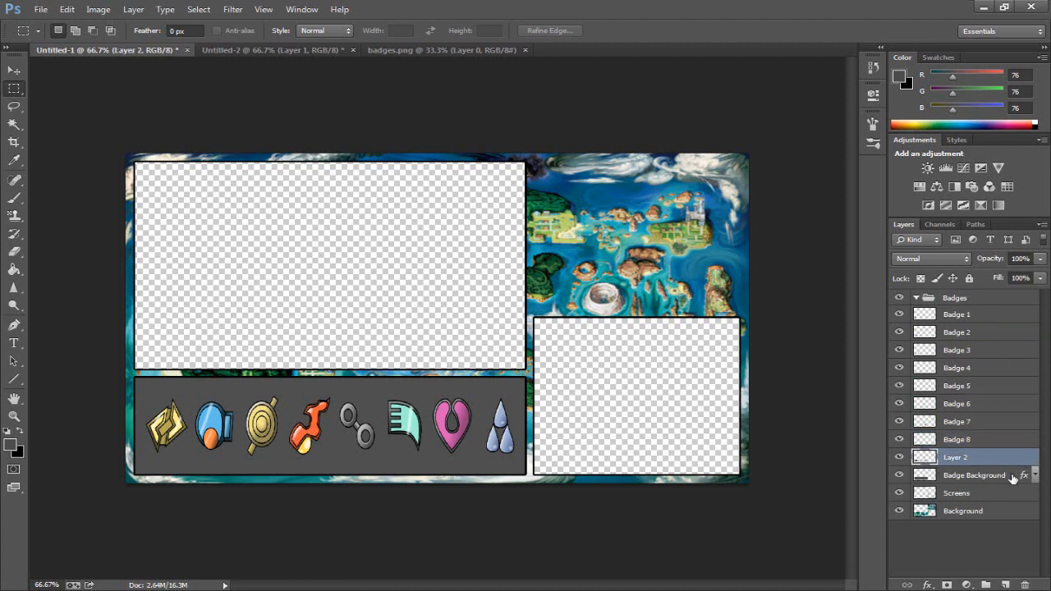
{"action": "left_click", "coordinate": [899, 457]}
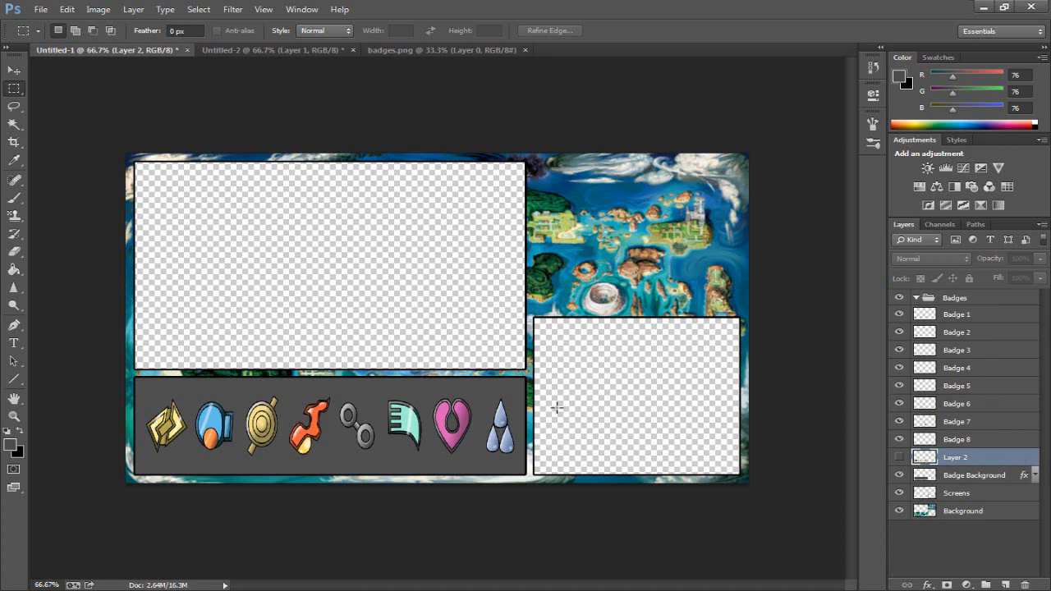
{"action": "left_click", "coordinate": [900, 439]}
{"action": "left_click", "coordinate": [899, 439]}
{"action": "left_click", "coordinate": [899, 403]}
{"action": "left_click", "coordinate": [899, 403]}
{"action": "left_click", "coordinate": [899, 458]}
{"action": "right_click", "coordinate": [971, 458]}
{"action": "left_click", "coordinate": [999, 459]}
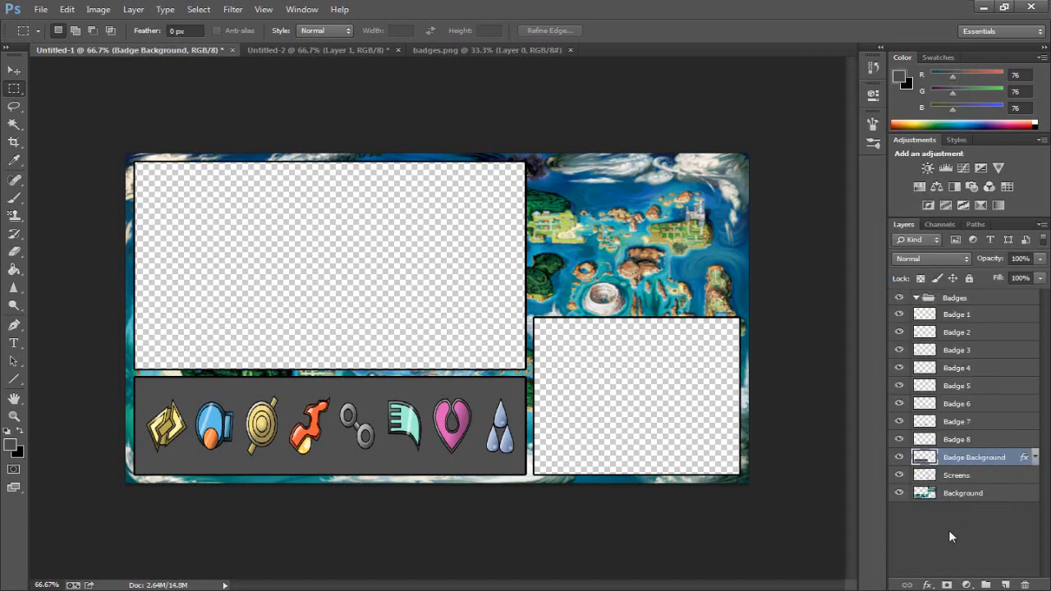
Move the layers Badge 1 through Badge 8 into the Badges group, leaving the group expanded
{"action": "left_click", "coordinate": [959, 314]}
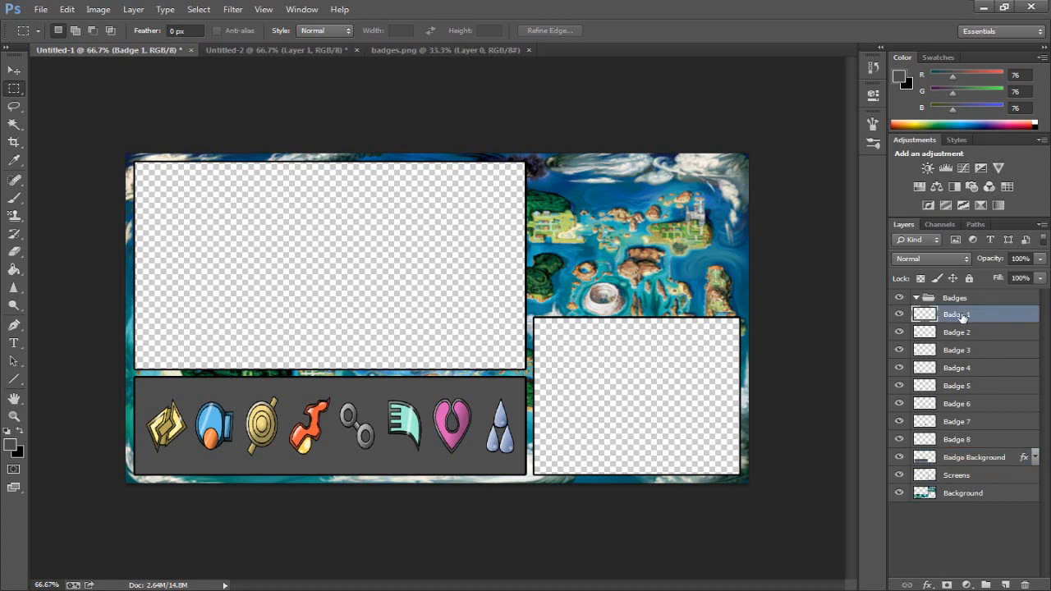
{"action": "left_click", "coordinate": [973, 442], "text": "shift"}
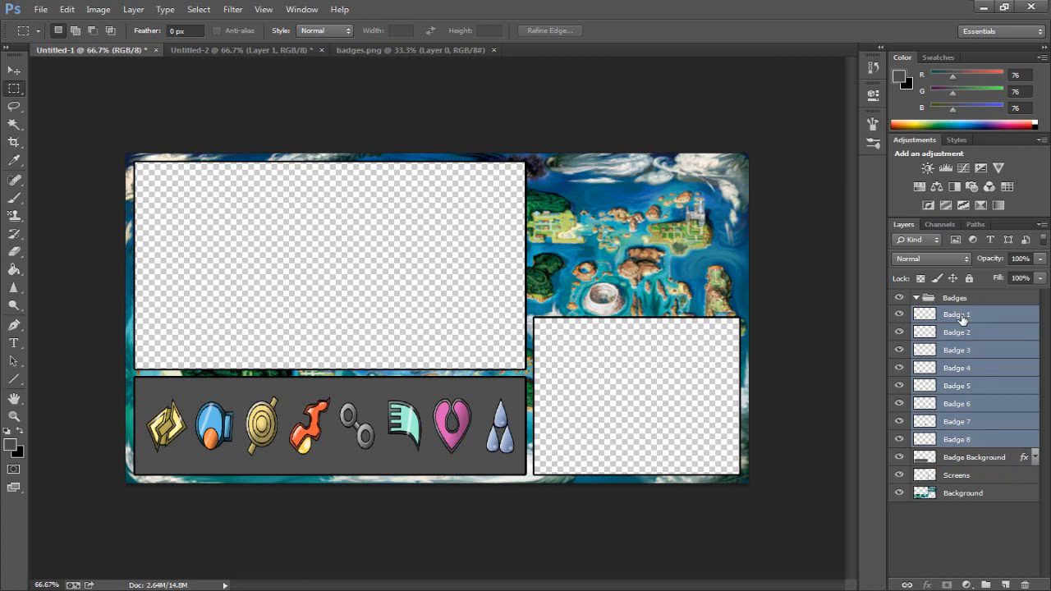
{"action": "left_click_drag", "start_coordinate": [962, 319], "coordinate": [939, 303]}
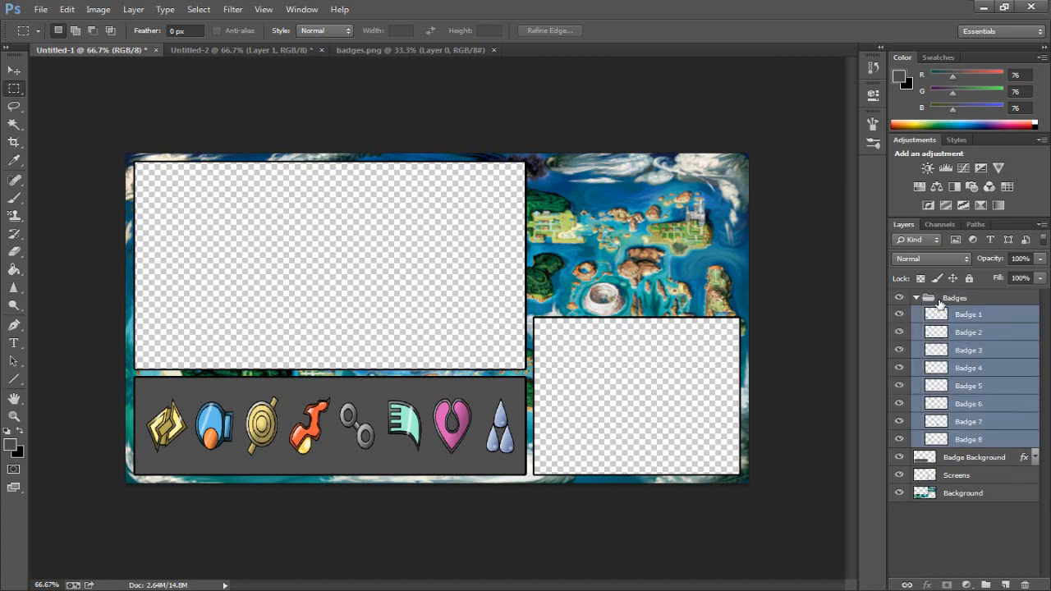
{"action": "left_click", "coordinate": [921, 301]}
{"action": "left_click", "coordinate": [917, 298]}
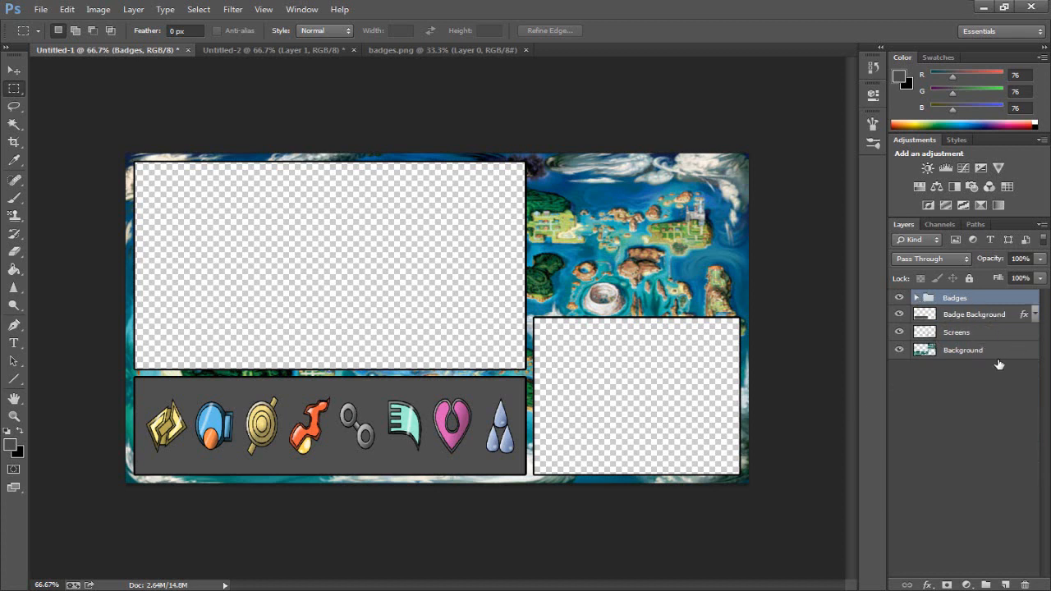
{"action": "left_click", "coordinate": [916, 298]}
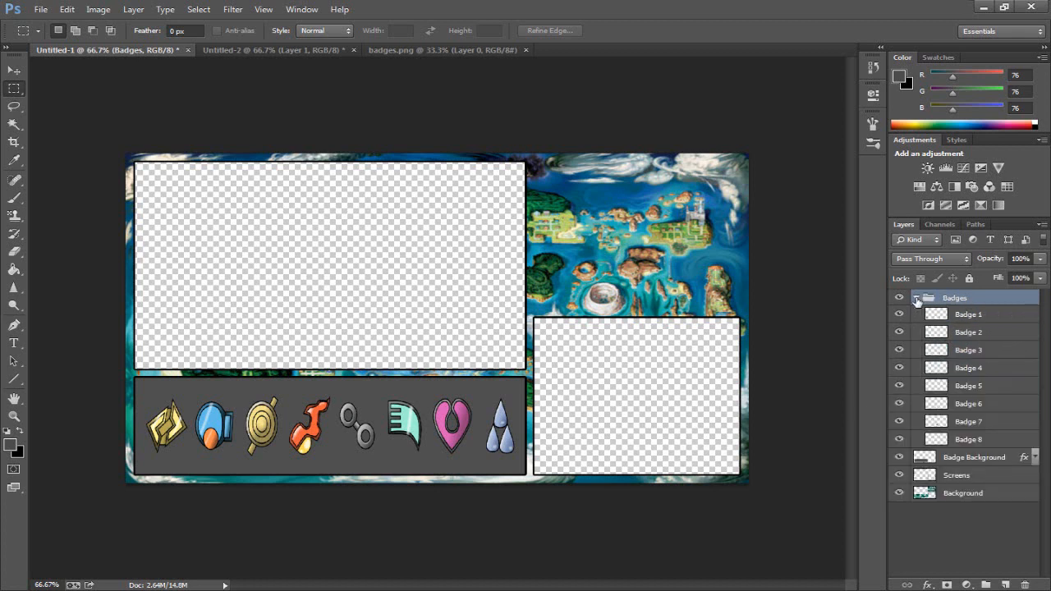
{"action": "left_click", "coordinate": [965, 319]}
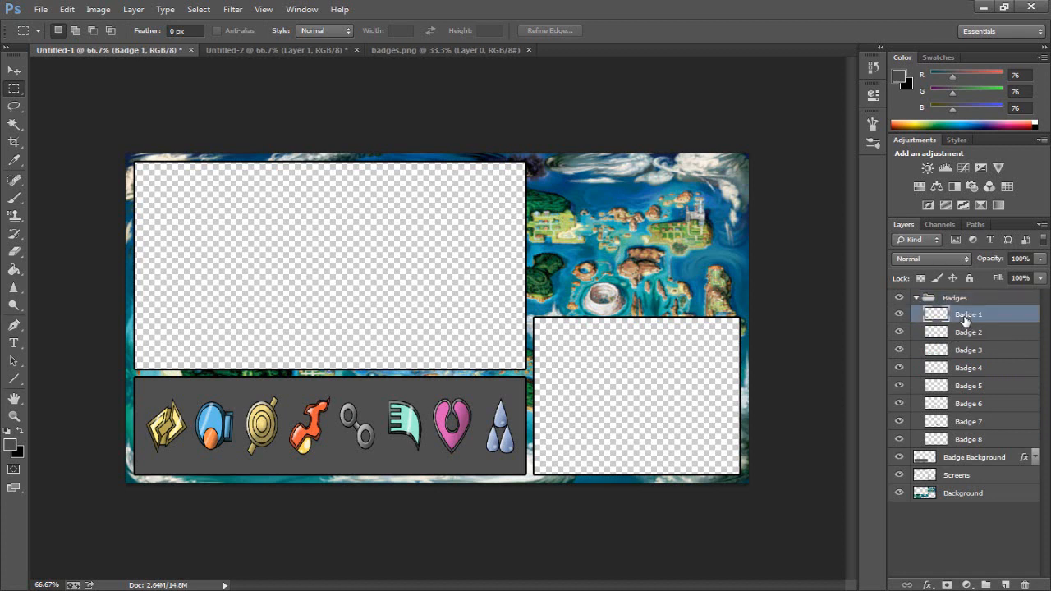
{"action": "left_click", "coordinate": [962, 443], "text": "shift"}
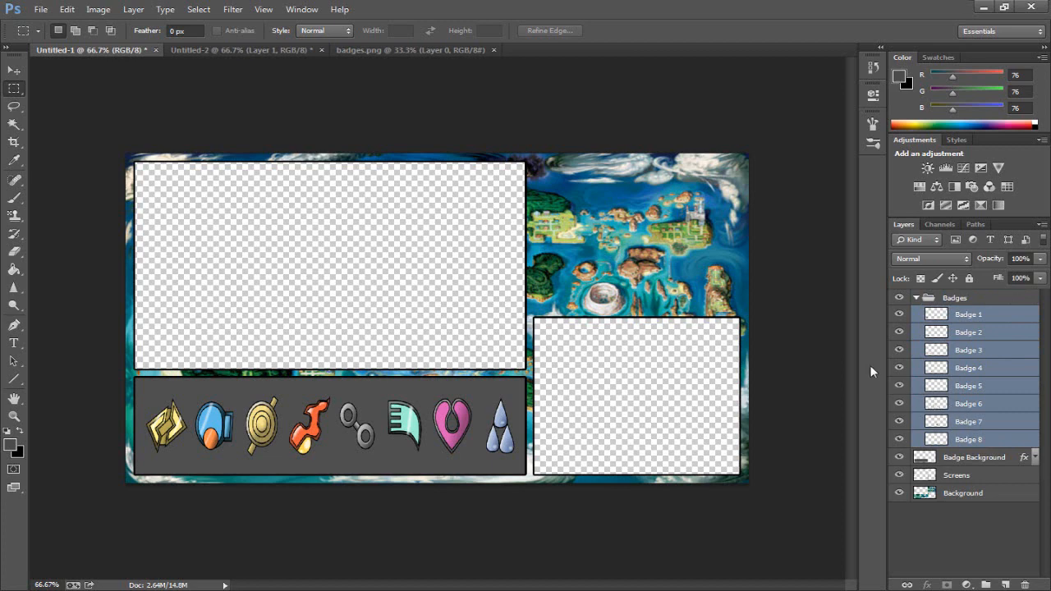
{"action": "left_click", "coordinate": [129, 9]}
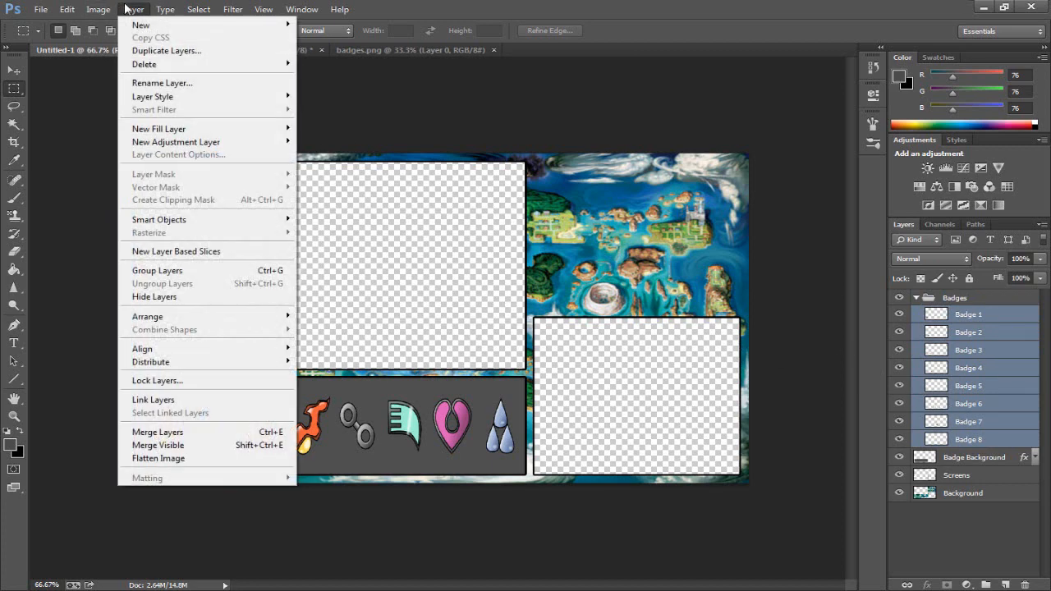
{"action": "mouse_move", "coordinate": [197, 10]}
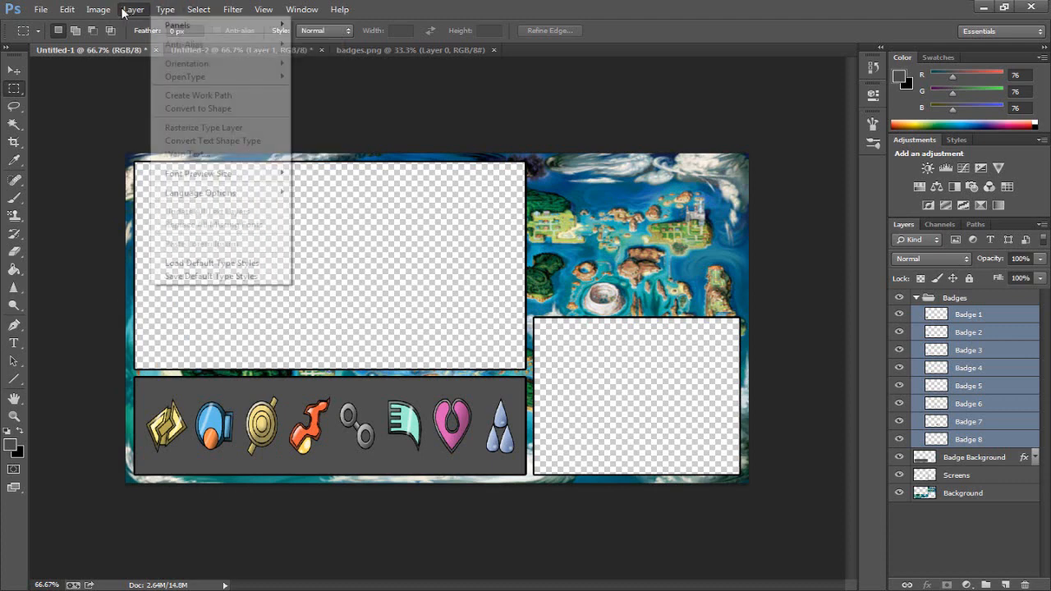
{"action": "mouse_move", "coordinate": [100, 11]}
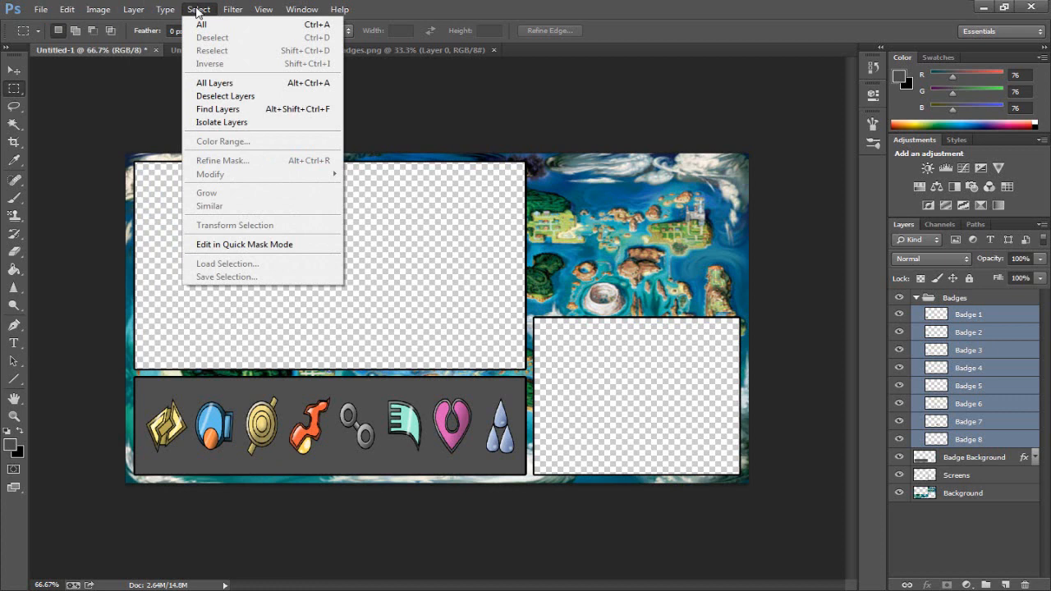
{"action": "left_click", "coordinate": [197, 10]}
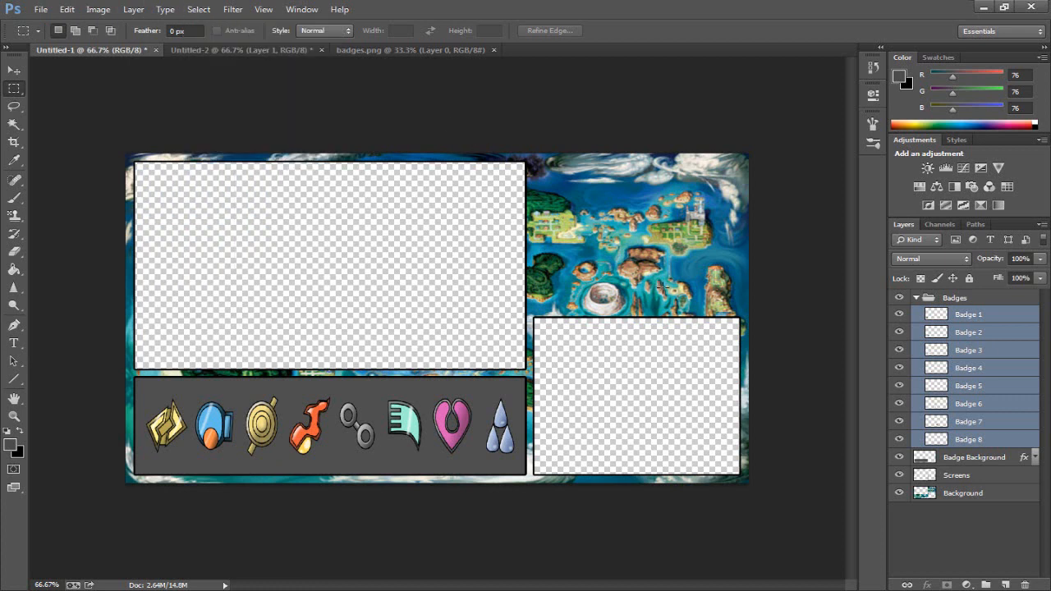
{"action": "left_click", "coordinate": [952, 517]}
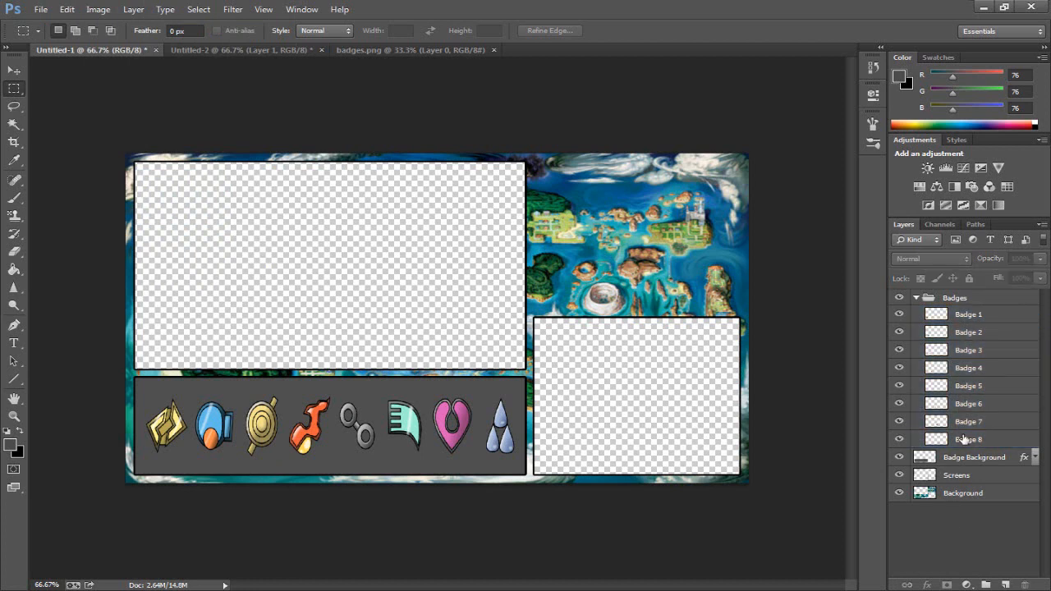
{"action": "left_click", "coordinate": [959, 319]}
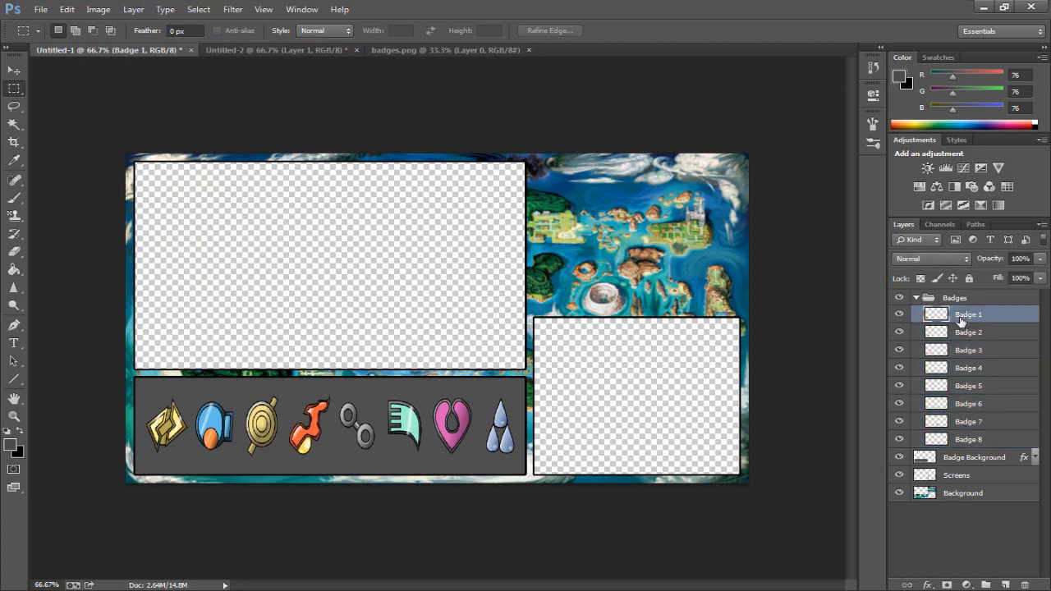
{"action": "left_click", "coordinate": [958, 440], "text": "shift"}
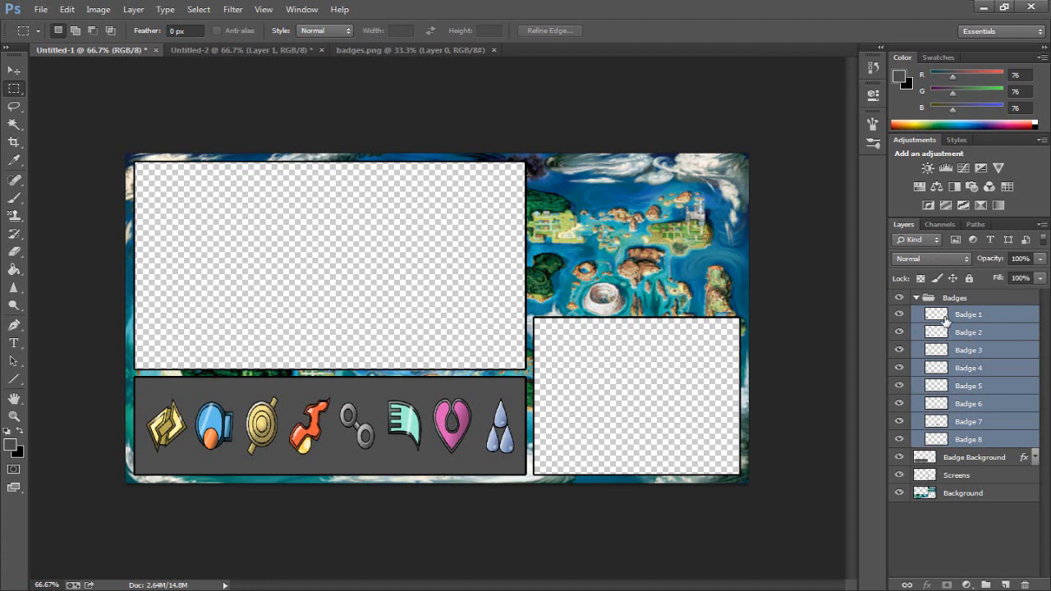
{"action": "left_click", "coordinate": [958, 530]}
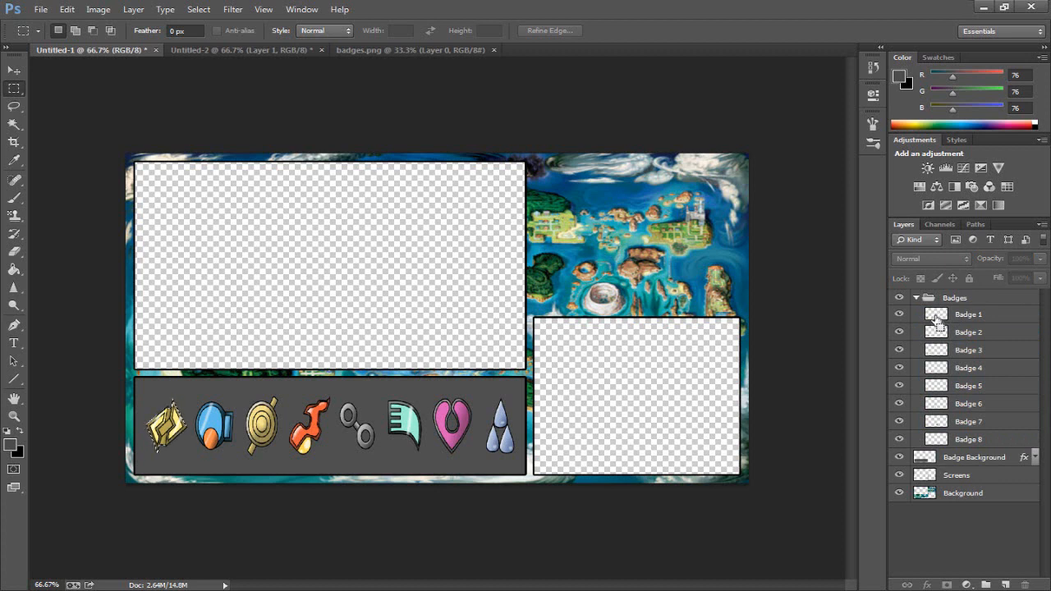
Load the outlines of all eight badge layers, Badge 1 through Badge 8, as one combined selection
{"action": "left_click", "coordinate": [936, 333], "text": "ctrl"}
{"action": "left_click", "coordinate": [939, 353], "text": "ctrl+shift"}
{"action": "left_click", "coordinate": [938, 369], "text": "ctrl+shift"}
{"action": "left_click", "coordinate": [940, 386], "text": "ctrl+shift"}
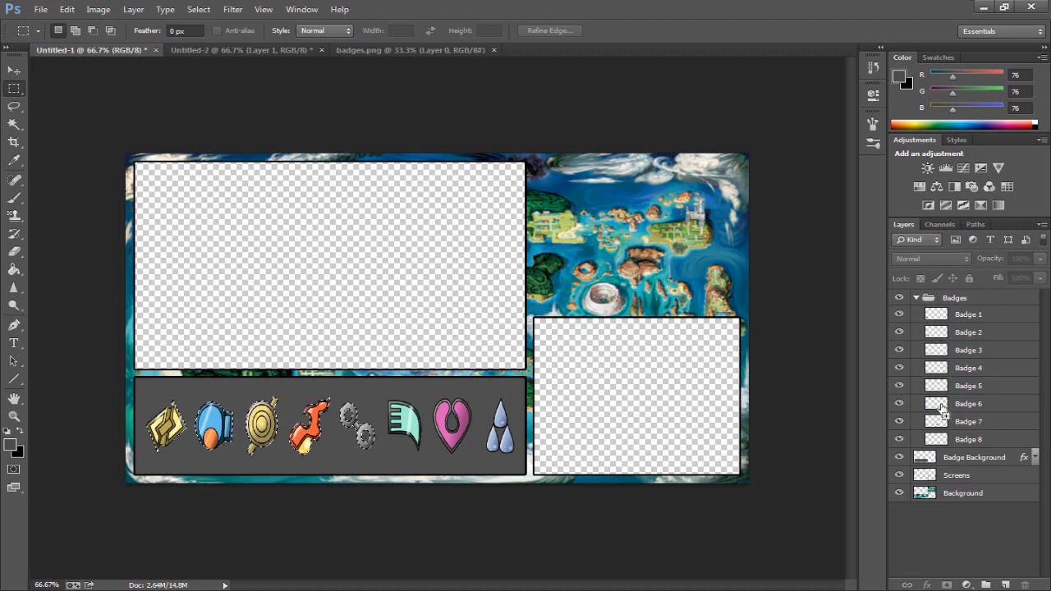
{"action": "left_click", "coordinate": [942, 406], "text": "ctrl+shift"}
{"action": "left_click", "coordinate": [937, 422], "text": "ctrl+shift"}
{"action": "left_click", "coordinate": [937, 439], "text": "ctrl+shift"}
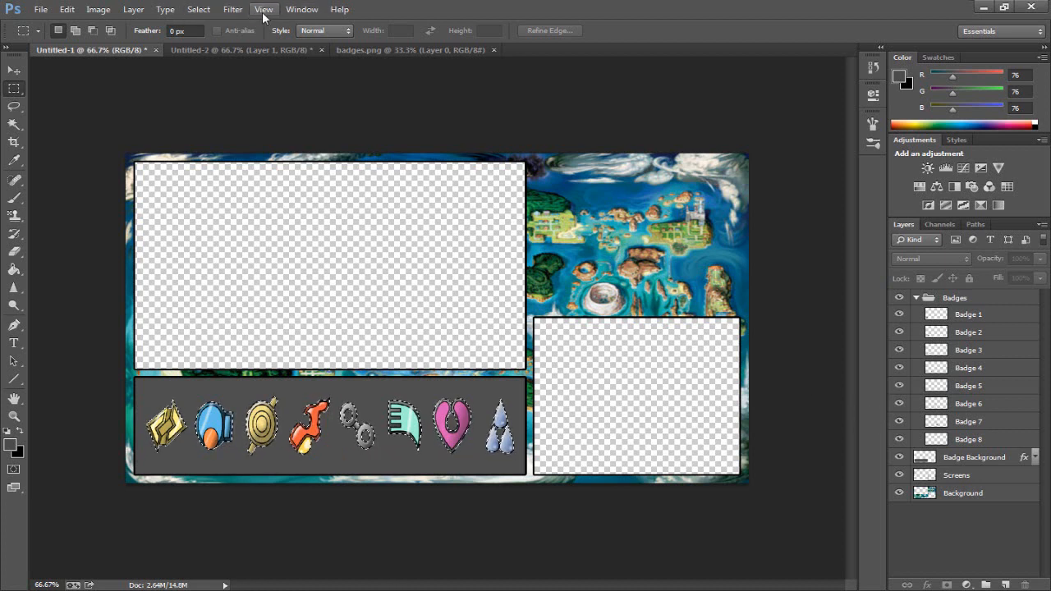
Expand the combined badge selection by 2 pixels
{"action": "left_click", "coordinate": [233, 9]}
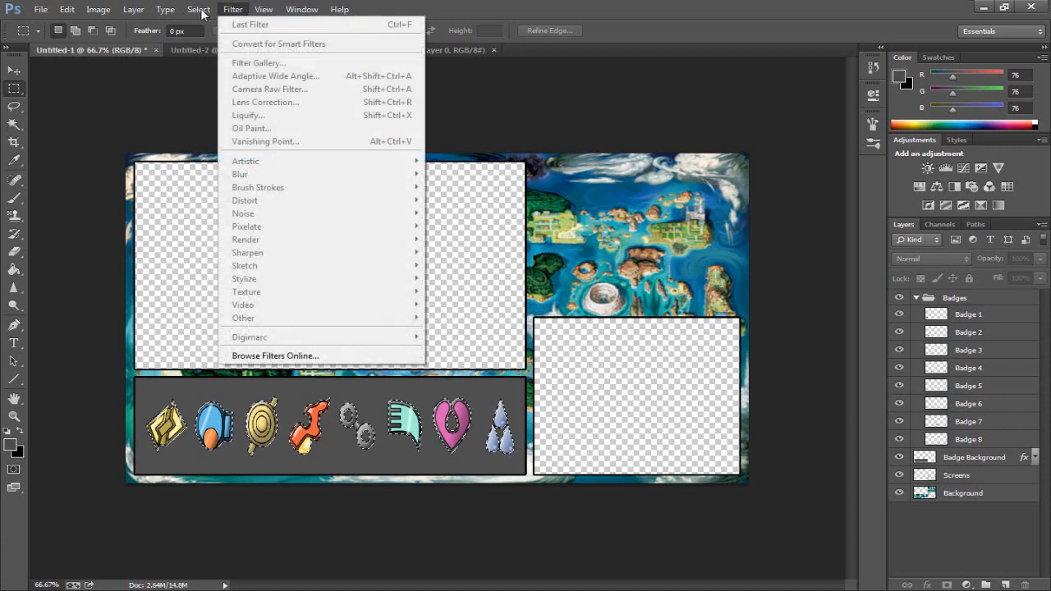
{"action": "mouse_move", "coordinate": [325, 179]}
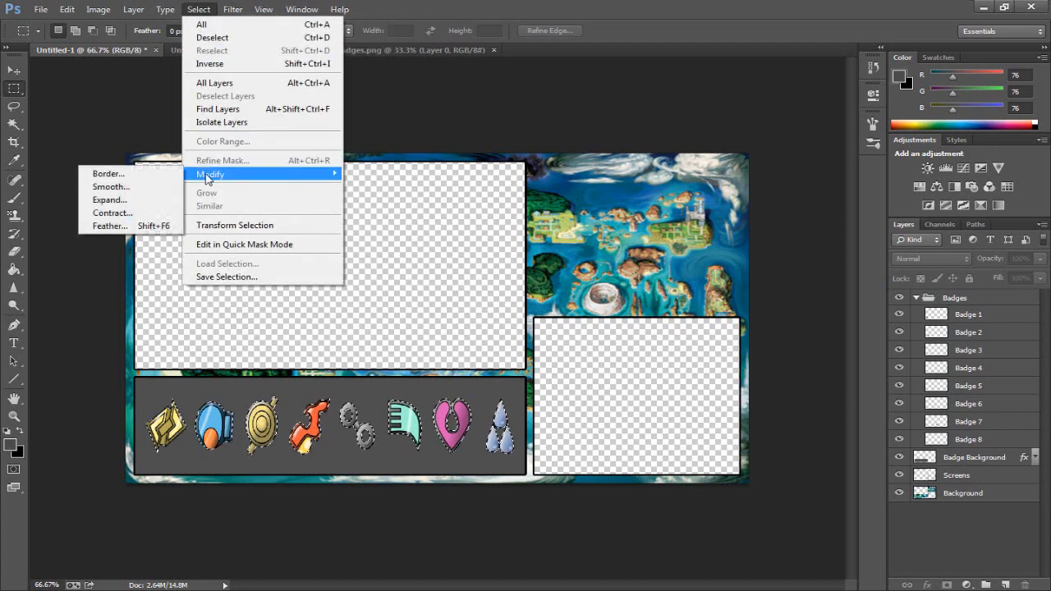
{"action": "left_click", "coordinate": [108, 200]}
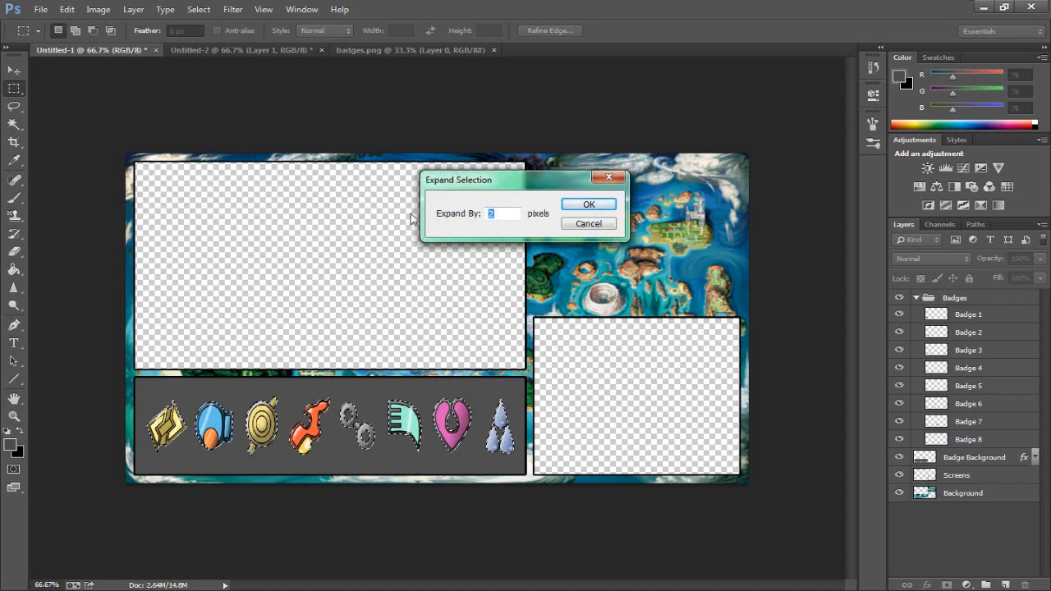
{"action": "left_click", "coordinate": [585, 205]}
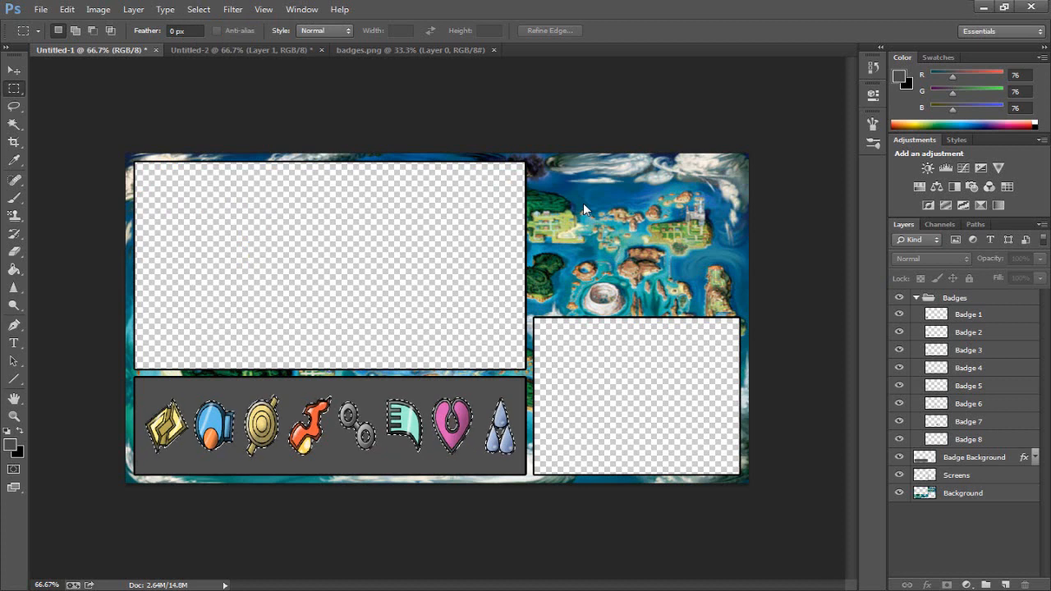
Create a layer above Badge 1 and fill the expanded badge selection on it with dark grey #414041
{"action": "left_click", "coordinate": [1007, 585]}
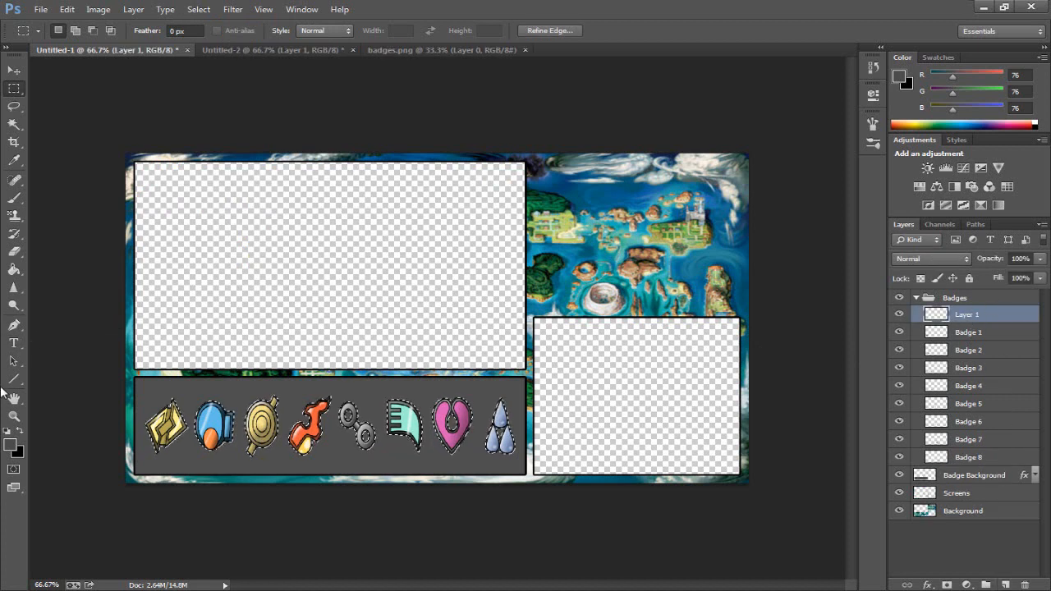
{"action": "left_click", "coordinate": [11, 444]}
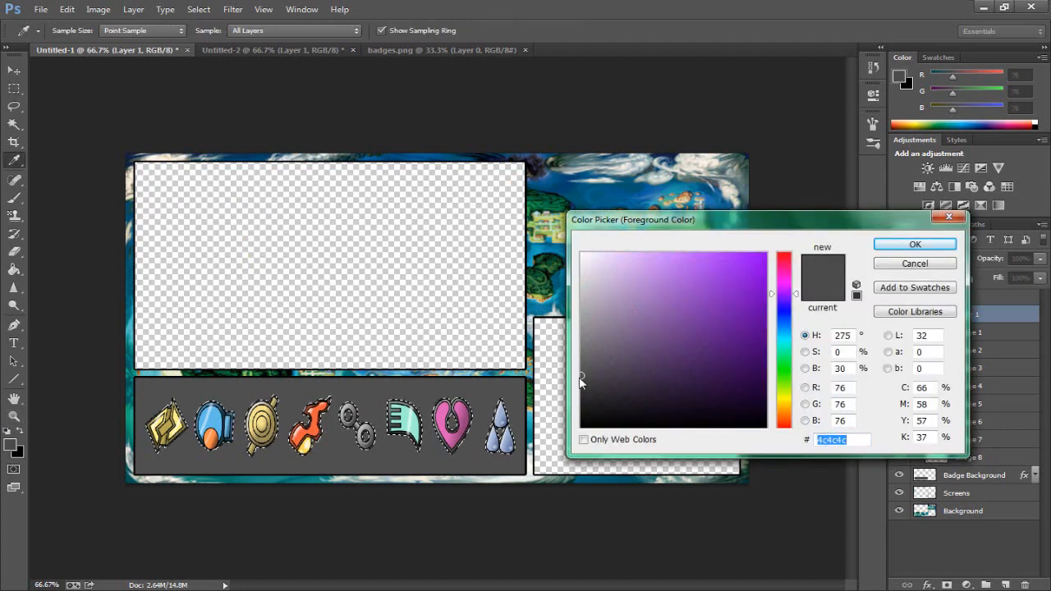
{"action": "left_click_drag", "start_coordinate": [582, 373], "coordinate": [581, 383]}
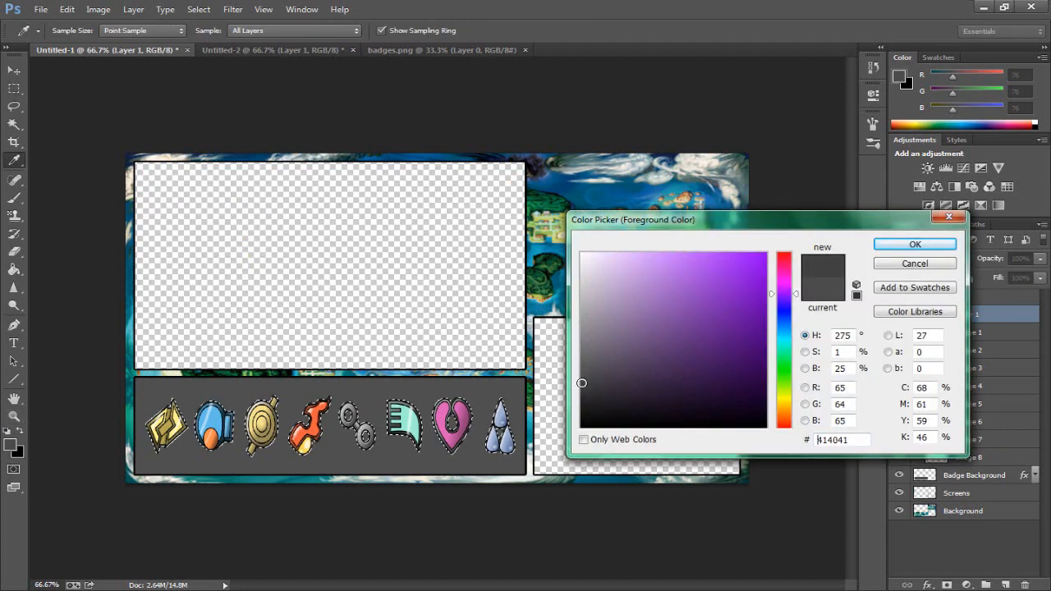
{"action": "left_click", "coordinate": [911, 247]}
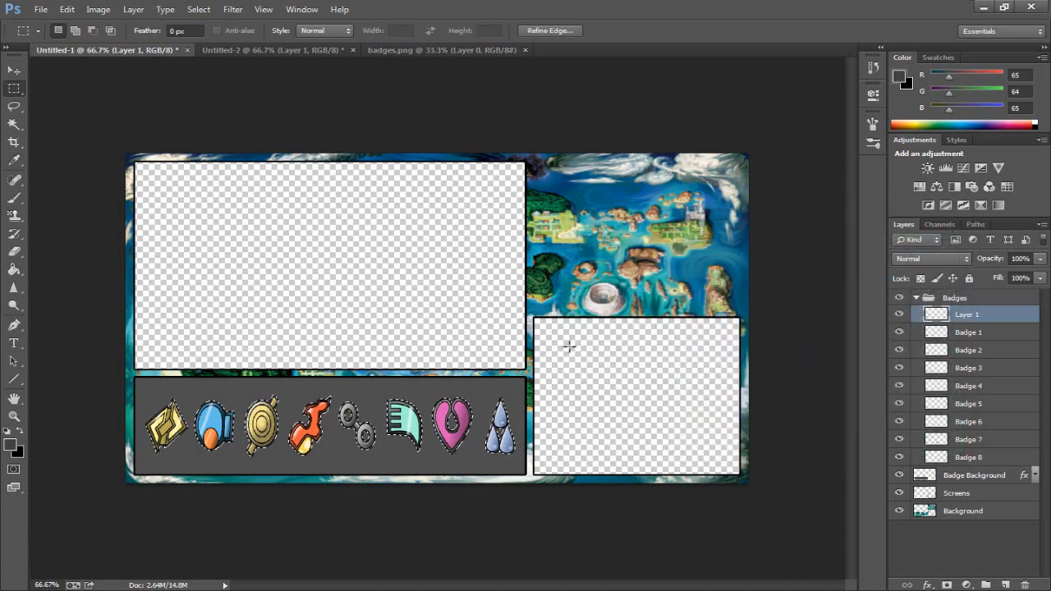
{"action": "left_click", "coordinate": [14, 269]}
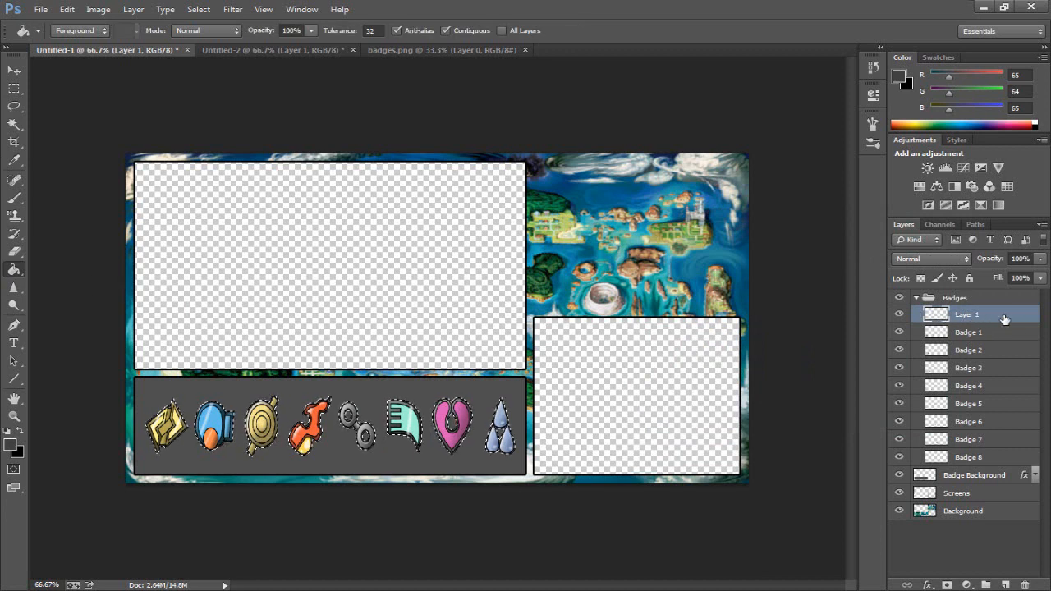
{"action": "left_click", "coordinate": [408, 427]}
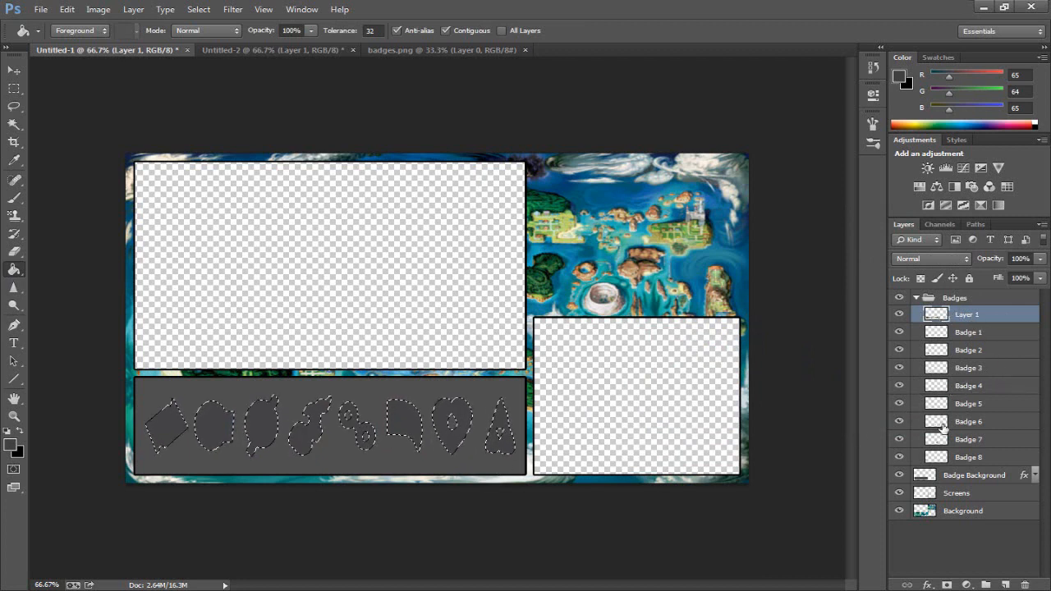
Deselect the badge outlines and move the dark grey fill layer below Badge 8 inside the Badges group
{"action": "left_click", "coordinate": [14, 88]}
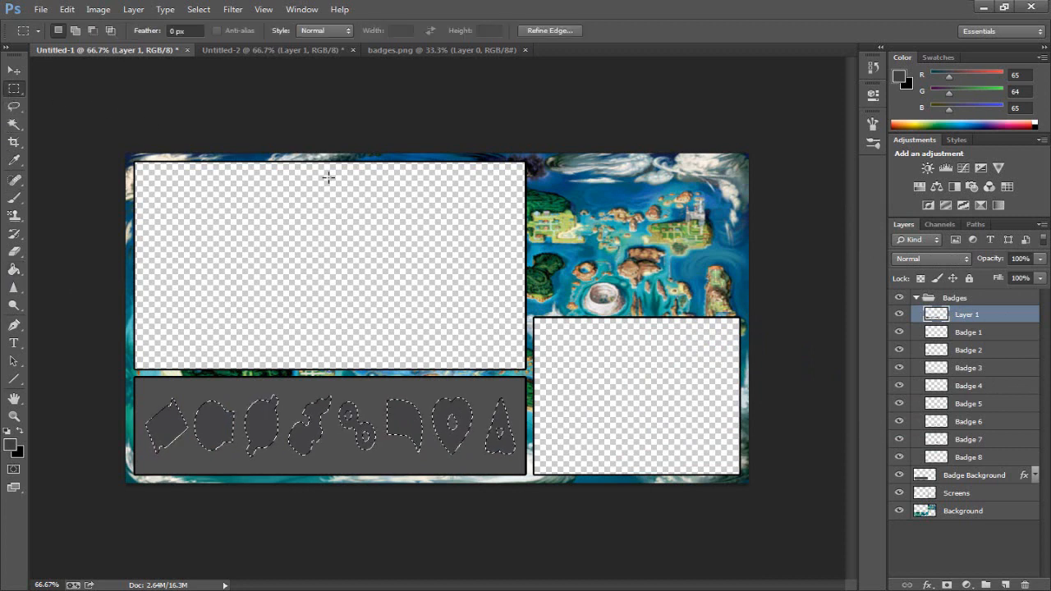
{"action": "left_click", "coordinate": [316, 147]}
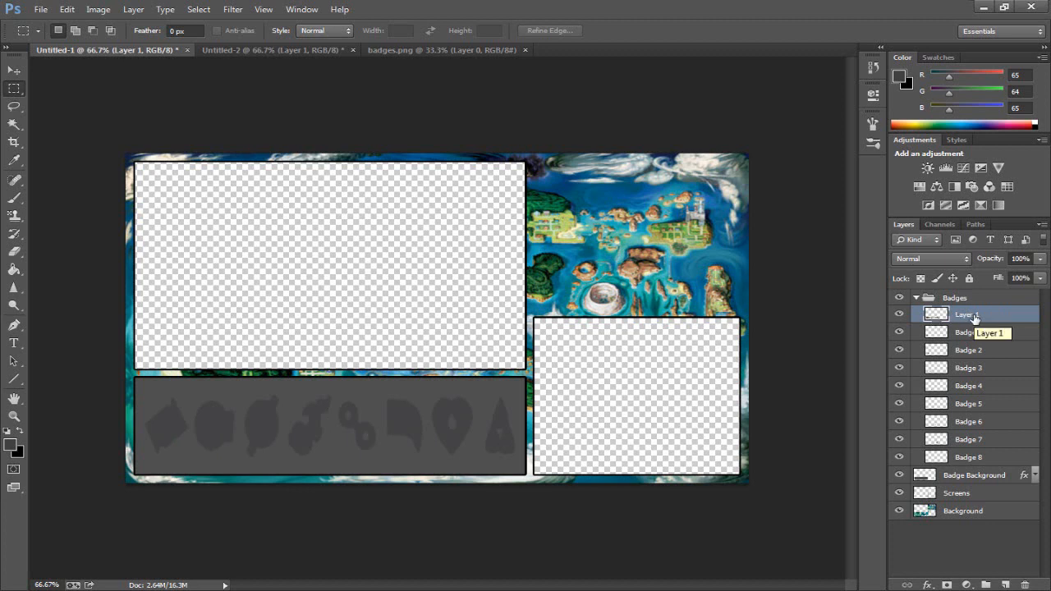
{"action": "left_click_drag", "start_coordinate": [974, 319], "coordinate": [961, 461]}
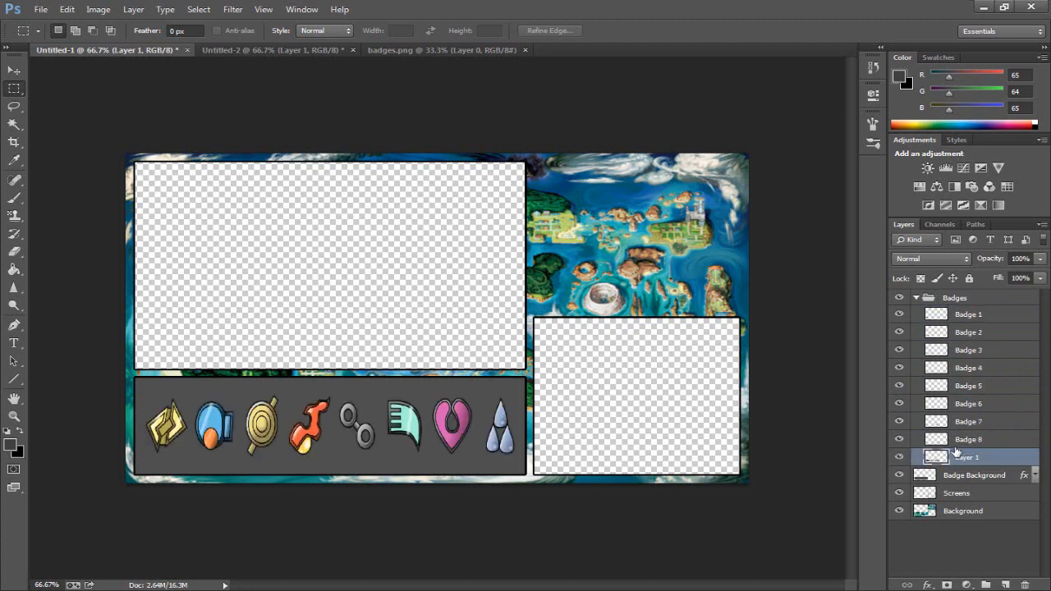
Hide the layers Badge 1 through Badge 8, keeping the dark silhouette layer visible
{"action": "left_click", "coordinate": [899, 458]}
{"action": "left_click", "coordinate": [900, 459]}
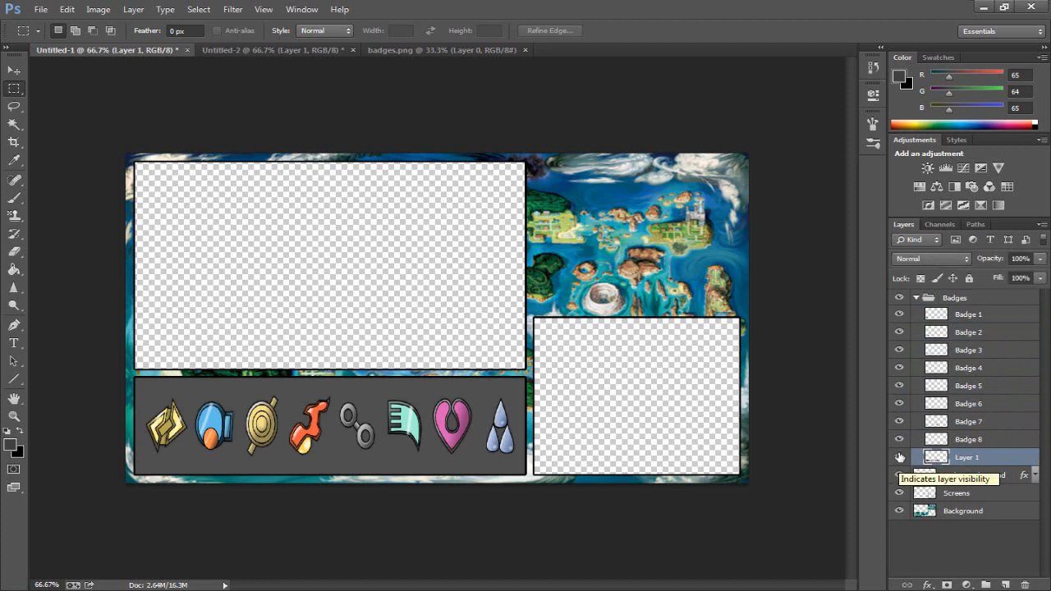
{"action": "left_click", "coordinate": [900, 440]}
{"action": "left_click", "coordinate": [900, 440]}
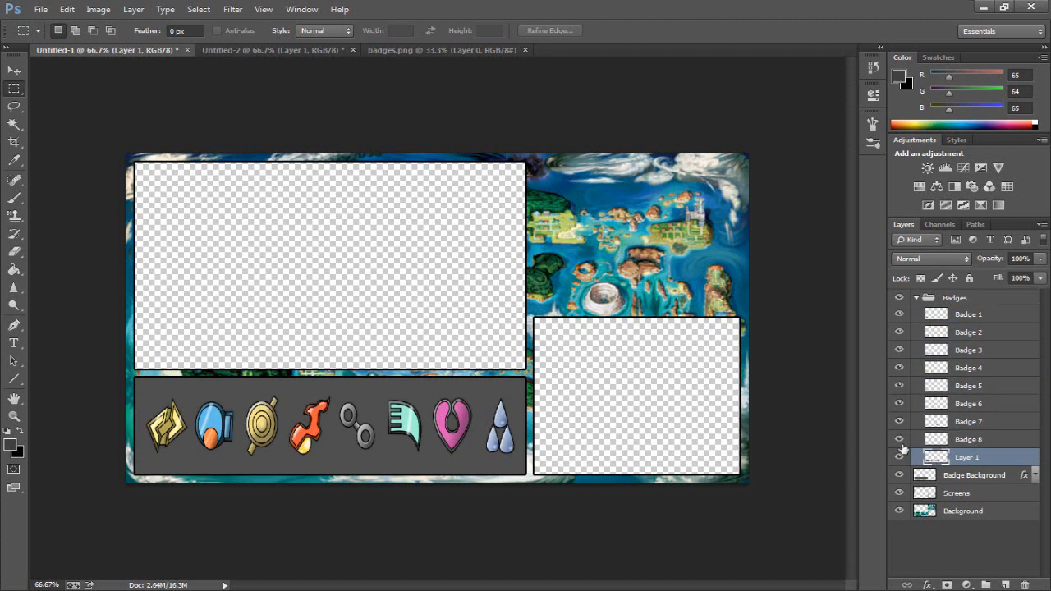
{"action": "left_click", "coordinate": [900, 440]}
{"action": "left_click_drag", "start_coordinate": [900, 426], "coordinate": [899, 313]}
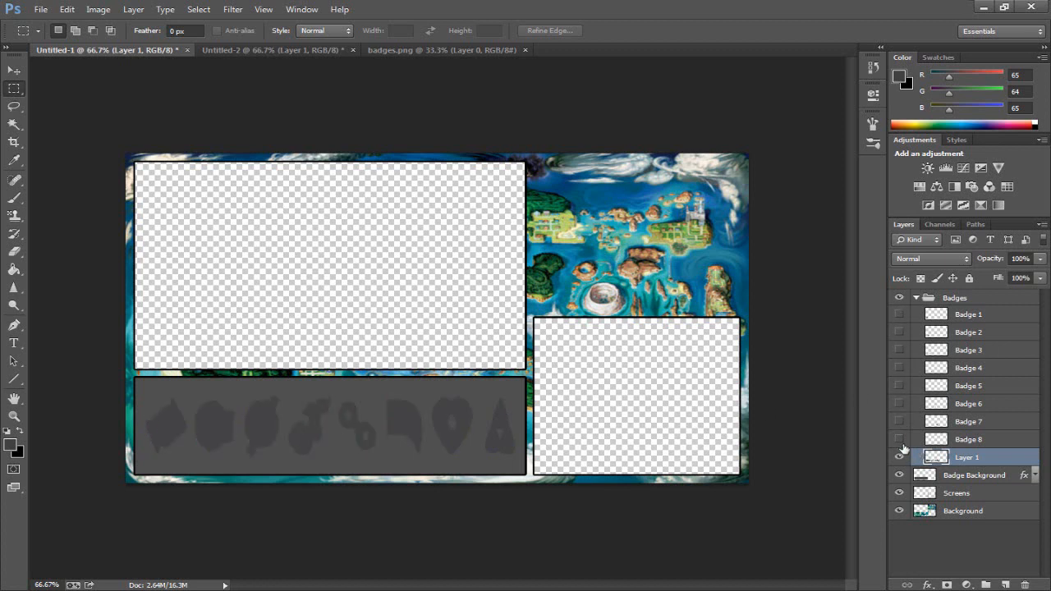
{"action": "left_click", "coordinate": [900, 314]}
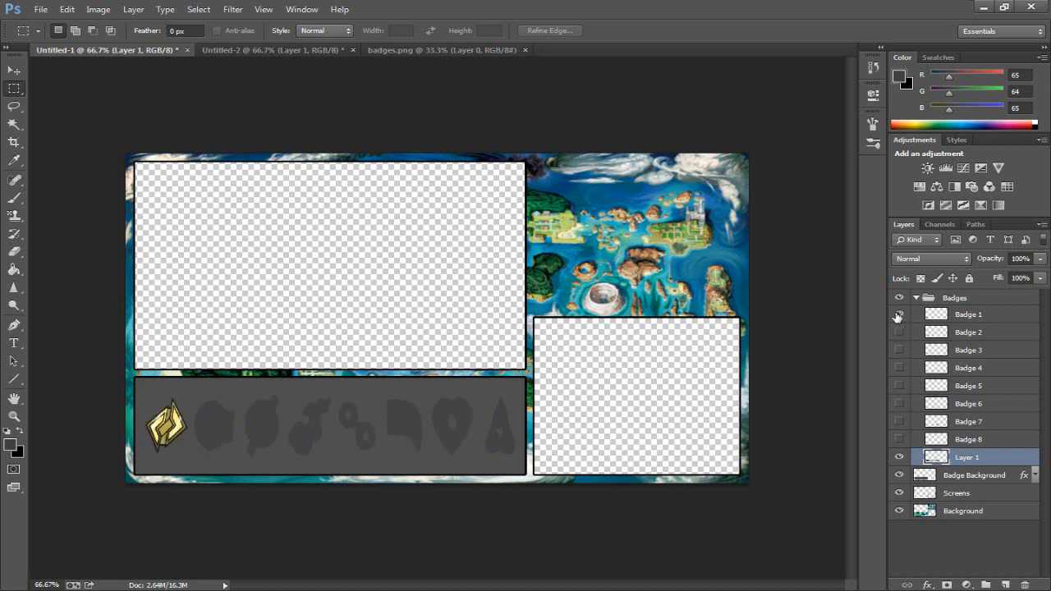
{"action": "left_click", "coordinate": [900, 314]}
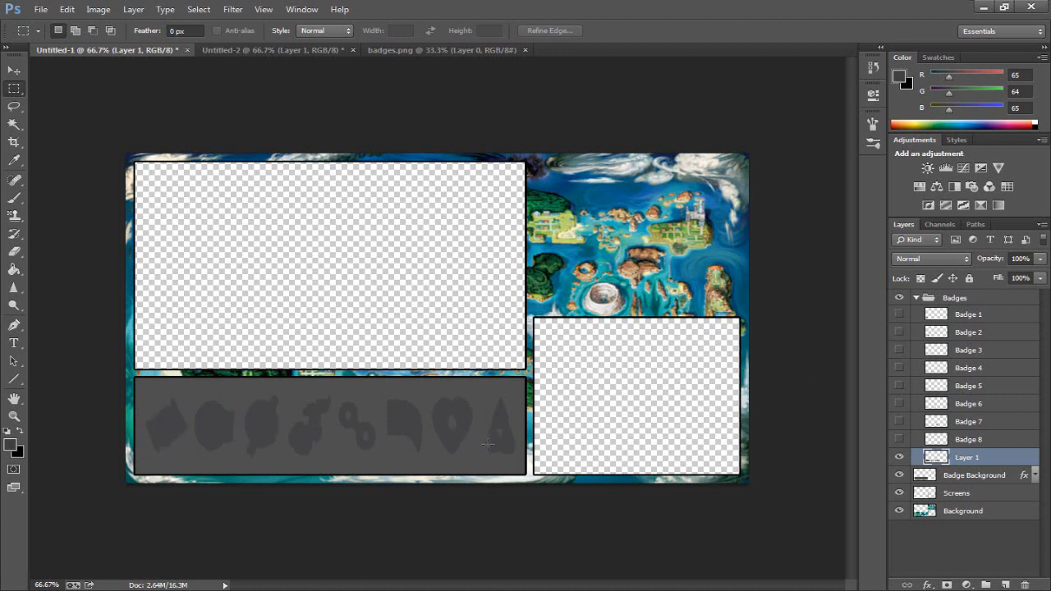
Rename the dark silhouette layer as Badge Slots
{"action": "right_click", "coordinate": [979, 459]}
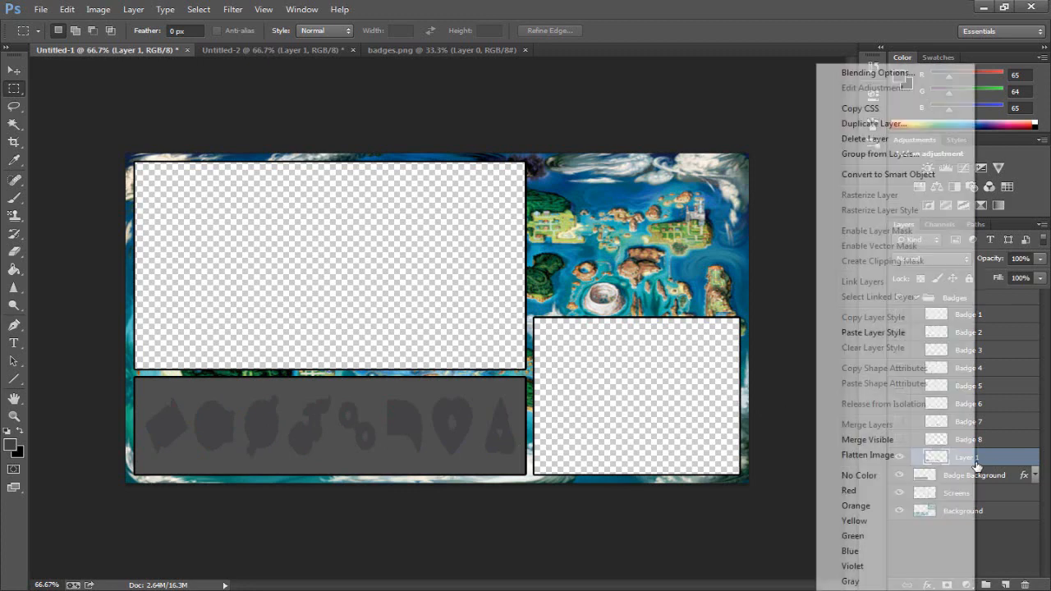
{"action": "left_click", "coordinate": [888, 76]}
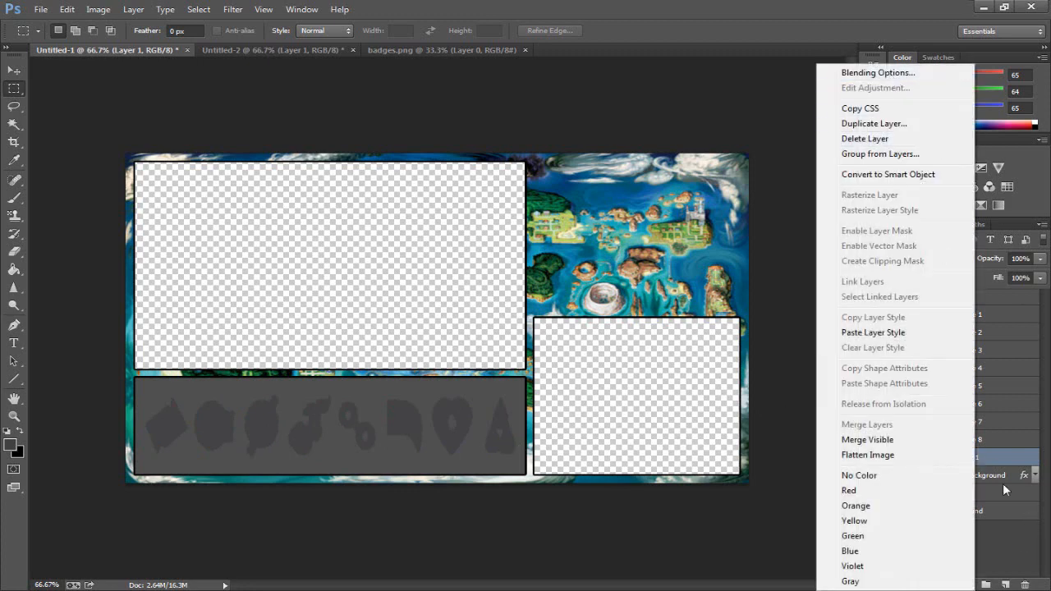
{"action": "left_click", "coordinate": [1002, 526]}
{"action": "double_click", "coordinate": [969, 457]}
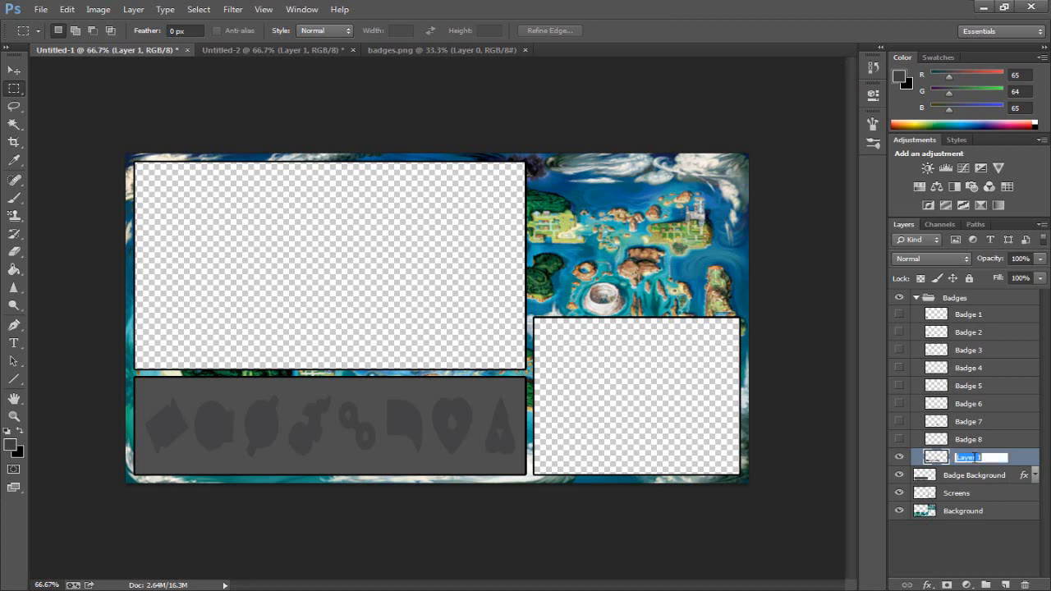
{"action": "type", "text": "Badge Slots"}
{"action": "key", "text": "Return"}
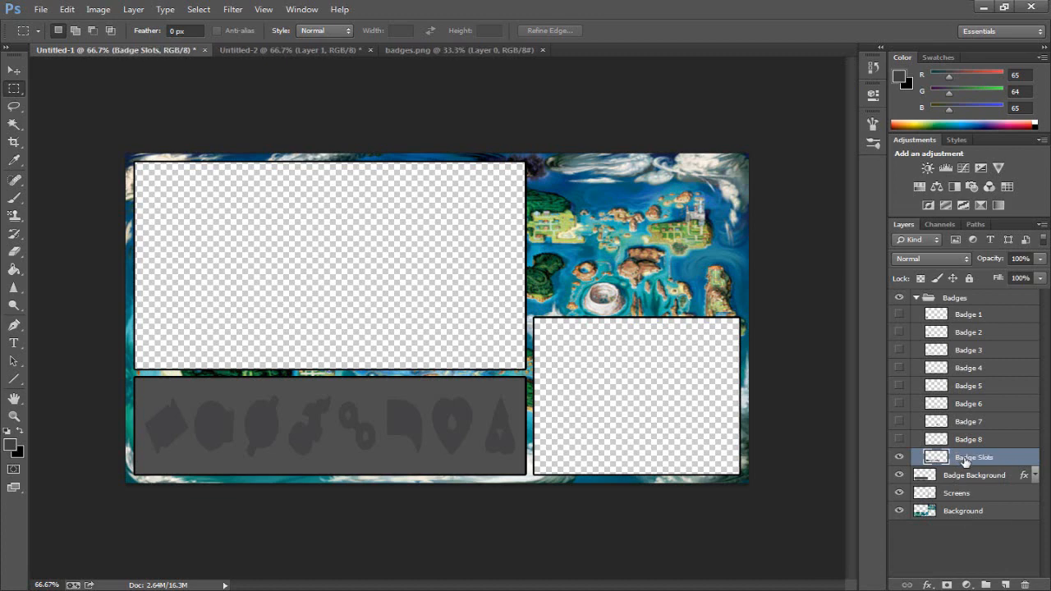
Add a Bevel & Emboss effect to the Badge Slots layer, keeping the badge panel in view
{"action": "right_click", "coordinate": [964, 461]}
{"action": "left_click", "coordinate": [868, 73]}
{"action": "left_click_drag", "start_coordinate": [675, 262], "coordinate": [725, 237]}
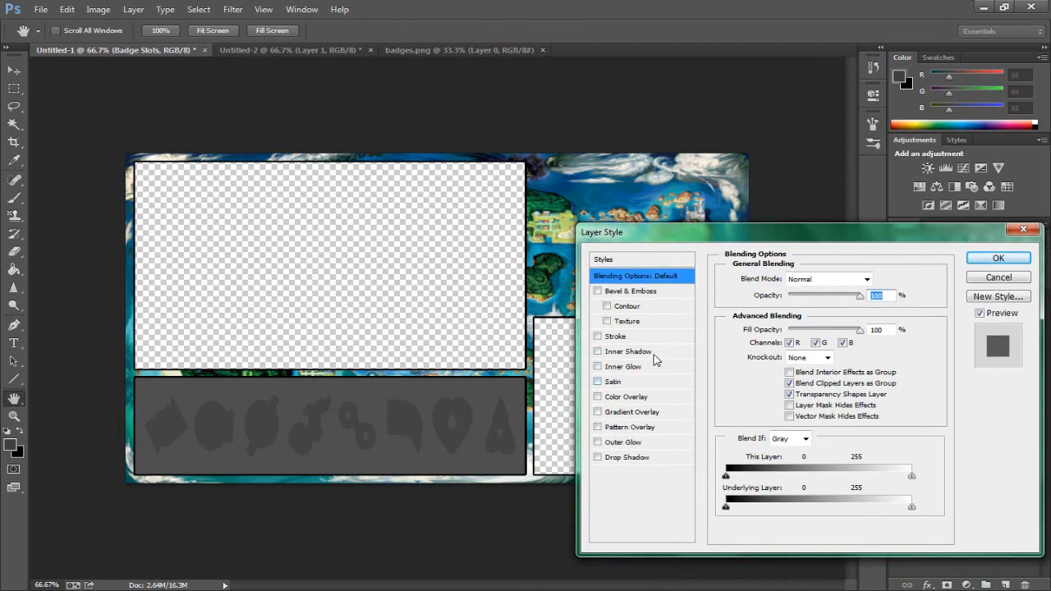
{"action": "left_click", "coordinate": [628, 292]}
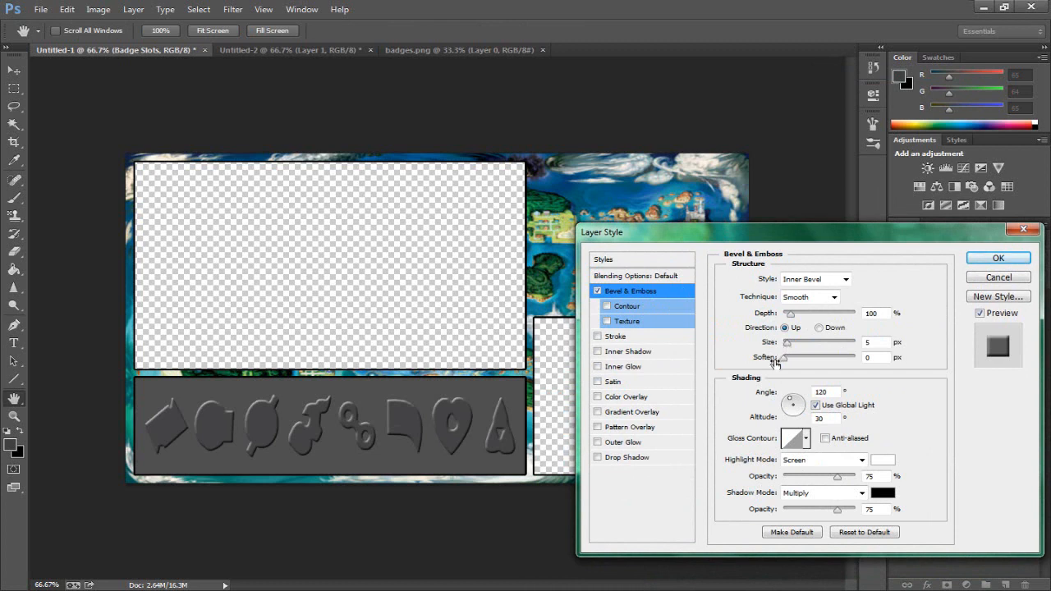
Try the Outer Bevel, Emboss, Pillow Emboss and Stroke Emboss styles on the silhouettes and go back to Inner Bevel
{"action": "left_click", "coordinate": [846, 280]}
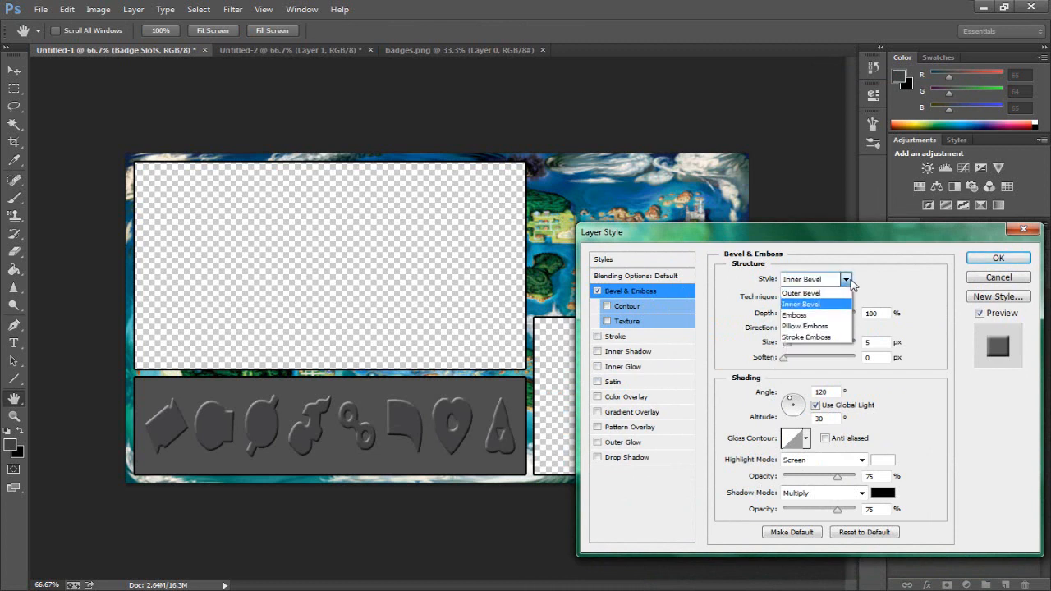
{"action": "left_click", "coordinate": [827, 294]}
{"action": "left_click", "coordinate": [831, 279]}
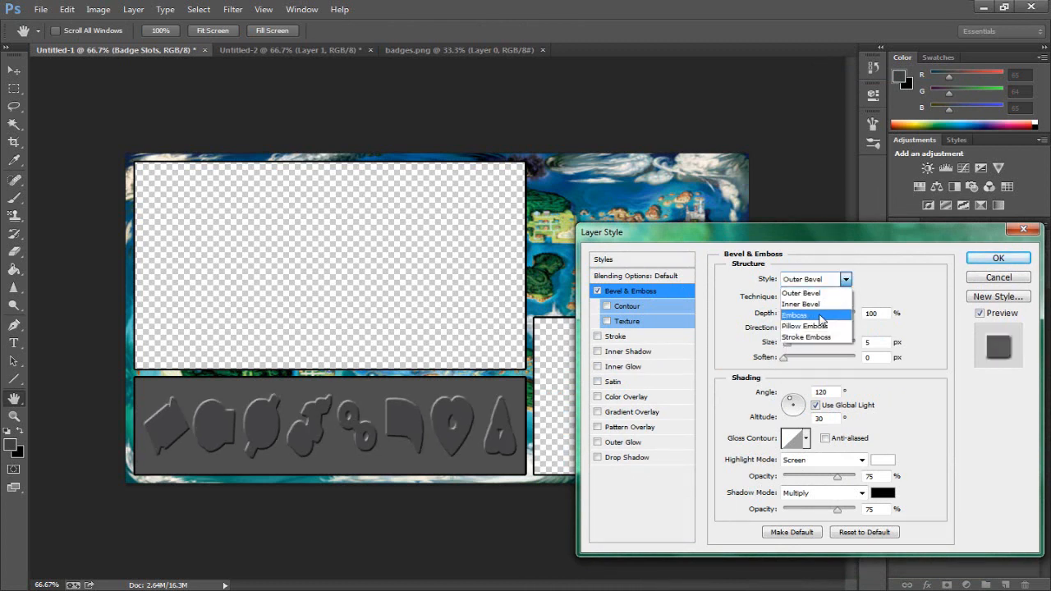
{"action": "left_click", "coordinate": [820, 316]}
{"action": "left_click", "coordinate": [844, 280]}
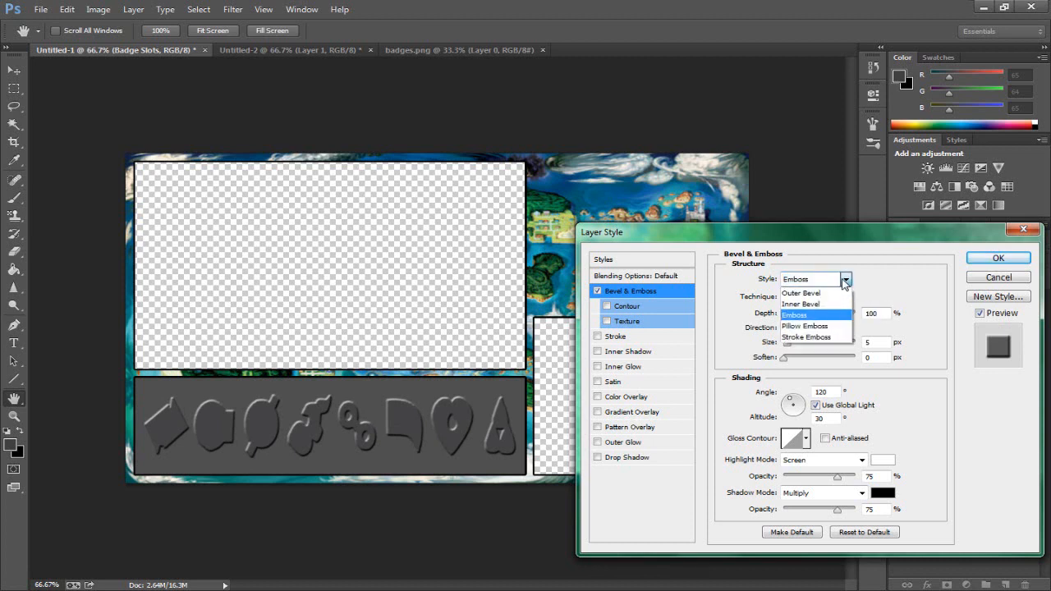
{"action": "left_click", "coordinate": [821, 304]}
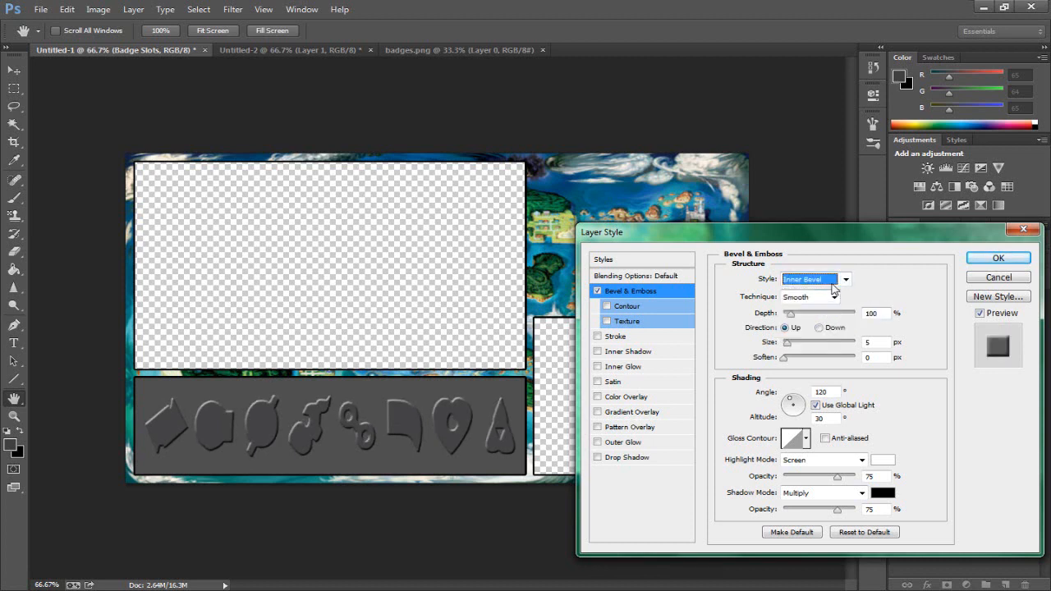
{"action": "left_click", "coordinate": [833, 283]}
{"action": "left_click", "coordinate": [831, 332]}
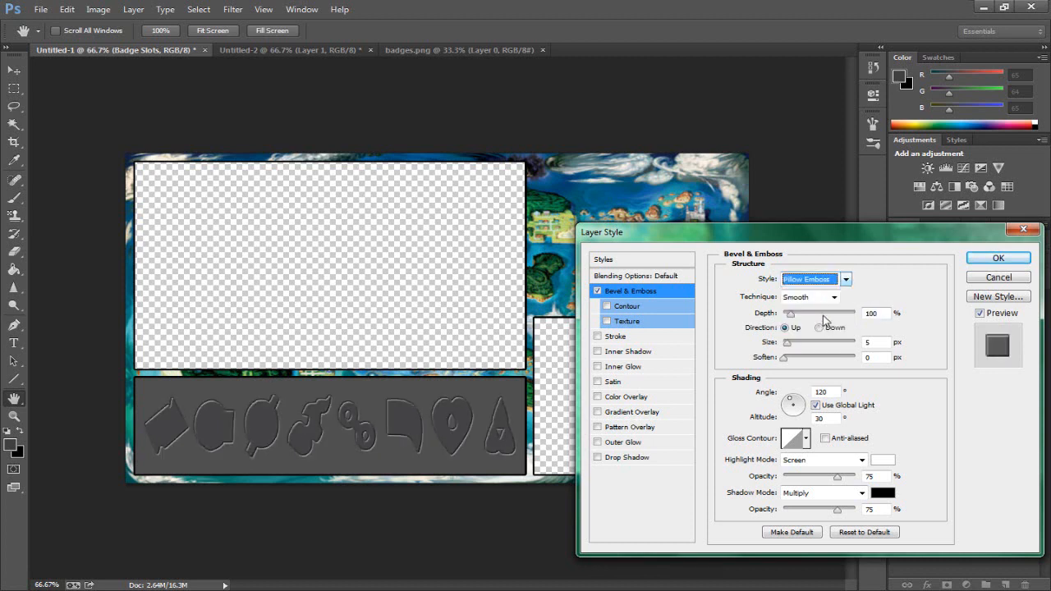
{"action": "left_click", "coordinate": [837, 284]}
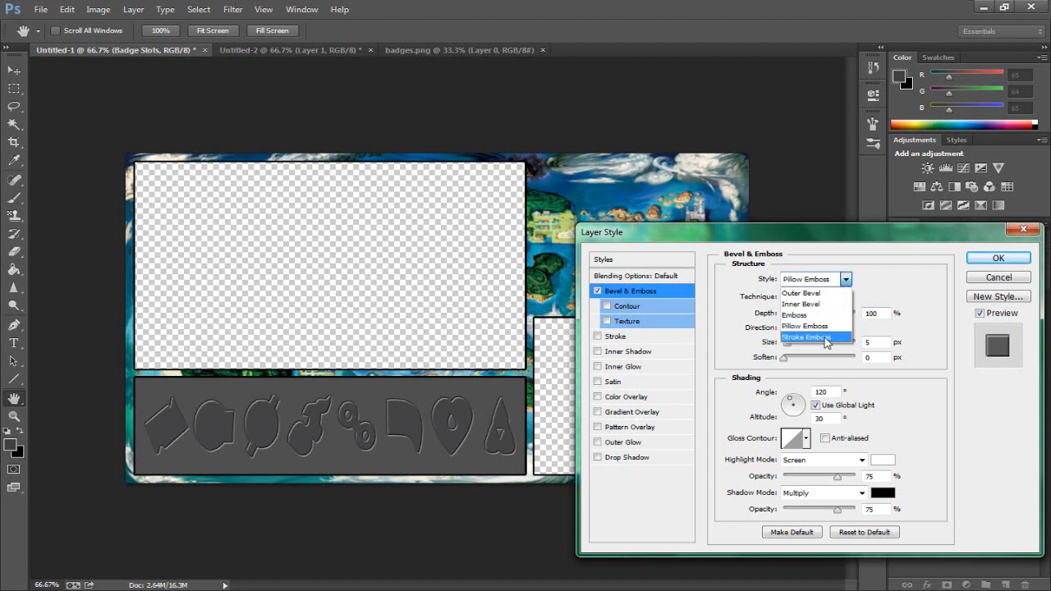
{"action": "left_click", "coordinate": [825, 340]}
{"action": "left_click", "coordinate": [840, 284]}
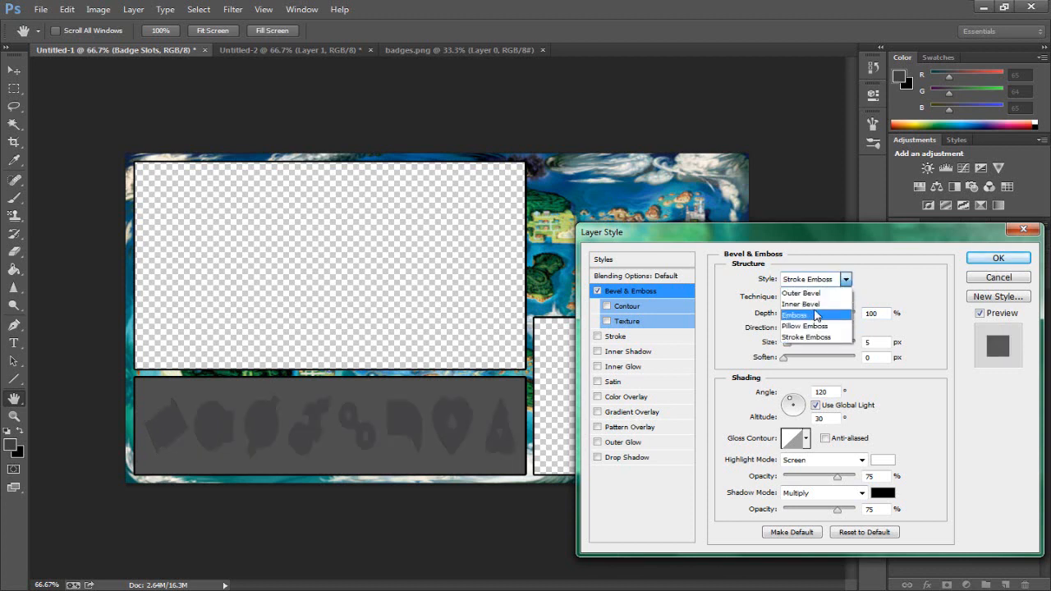
{"action": "left_click", "coordinate": [815, 306]}
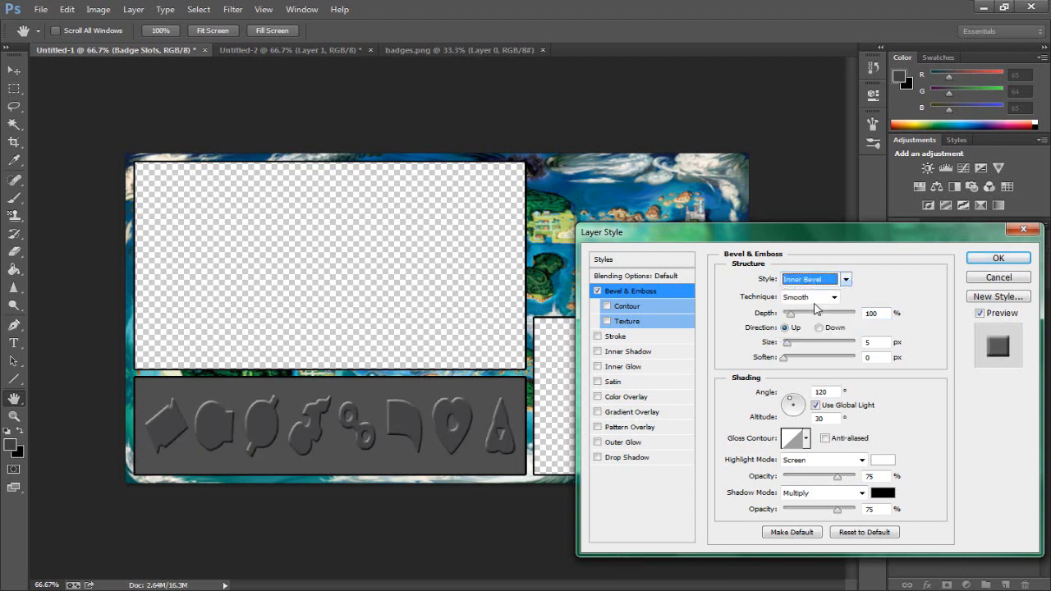
Set the bevel's shading angle to -32° and altitude to 0°, and its depth to about 62%
{"action": "left_click", "coordinate": [794, 408]}
{"action": "left_click_drag", "start_coordinate": [794, 408], "coordinate": [845, 437]}
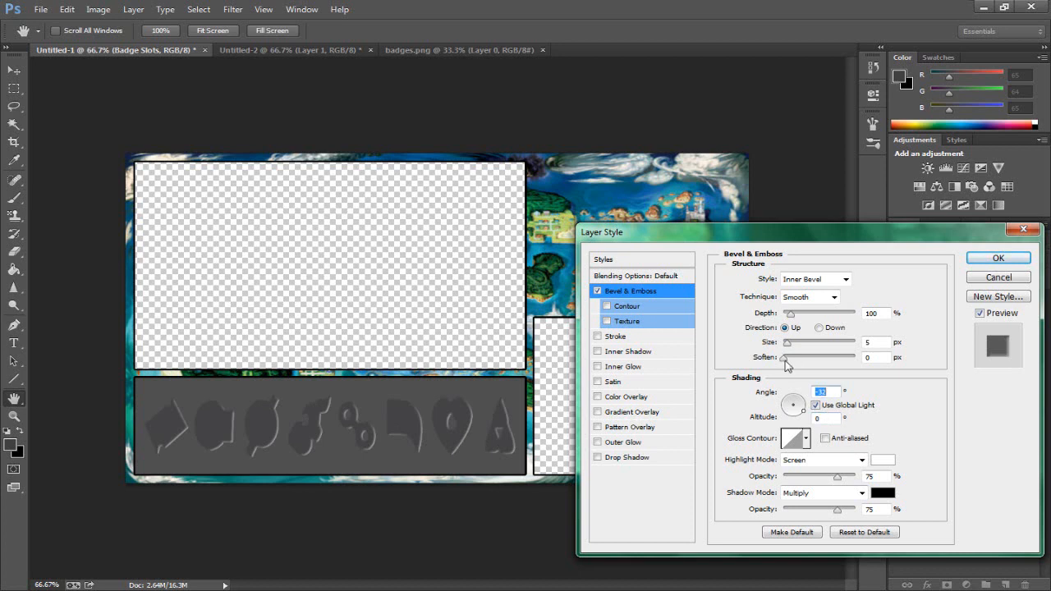
{"action": "left_click", "coordinate": [785, 360]}
{"action": "mouse_move", "coordinate": [791, 315]}
{"action": "left_mouse_down"}
{"action": "mouse_move", "coordinate": [813, 318]}
{"action": "mouse_move", "coordinate": [787, 316]}
{"action": "left_mouse_up"}
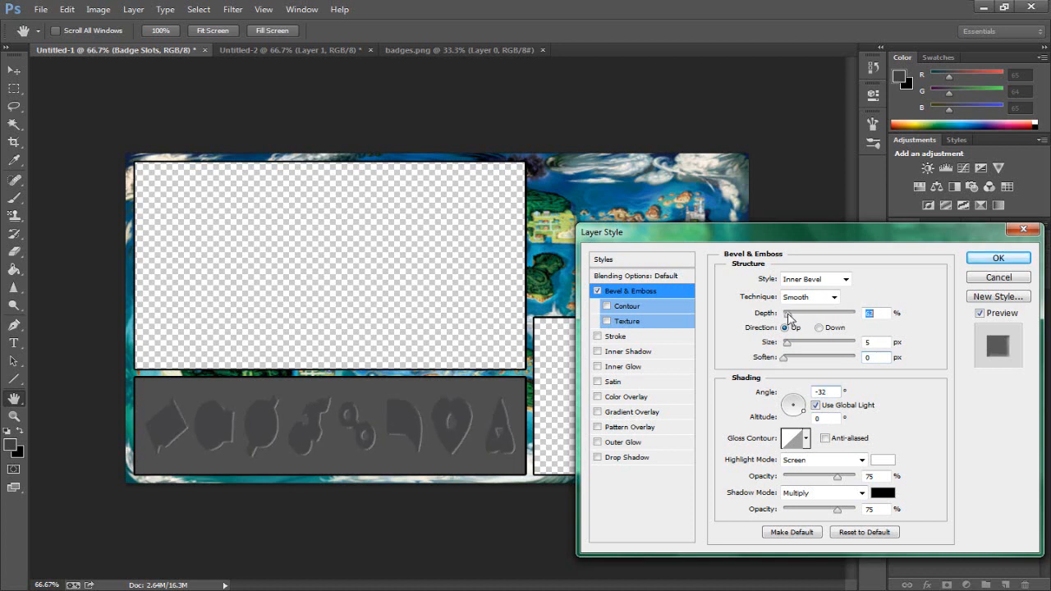
Try the Contour option and an Inner Shadow effect on the Badge Slots layer and switch both off again
{"action": "left_click", "coordinate": [610, 305]}
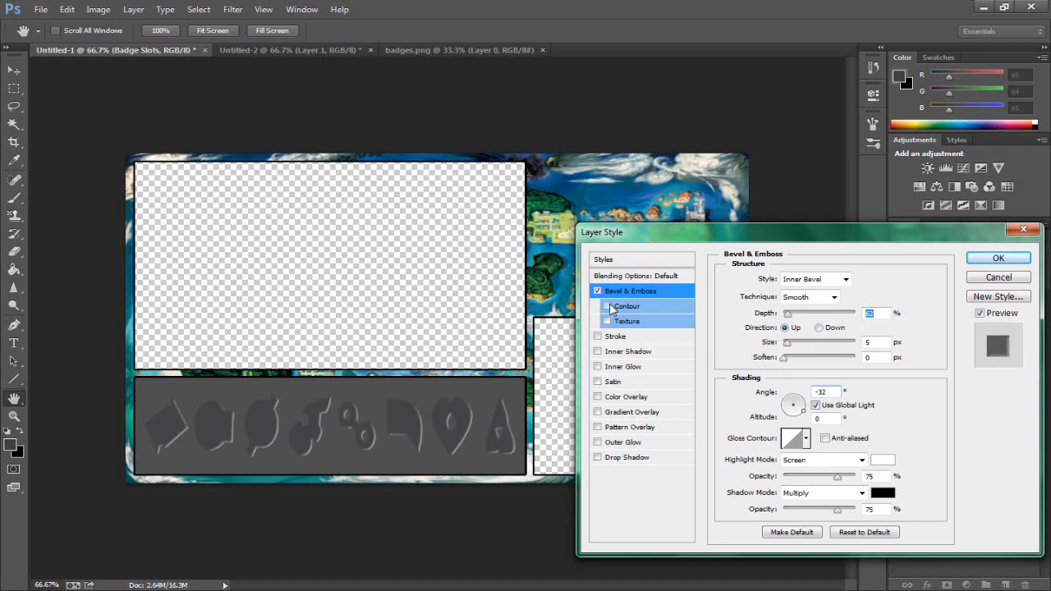
{"action": "left_click", "coordinate": [609, 304]}
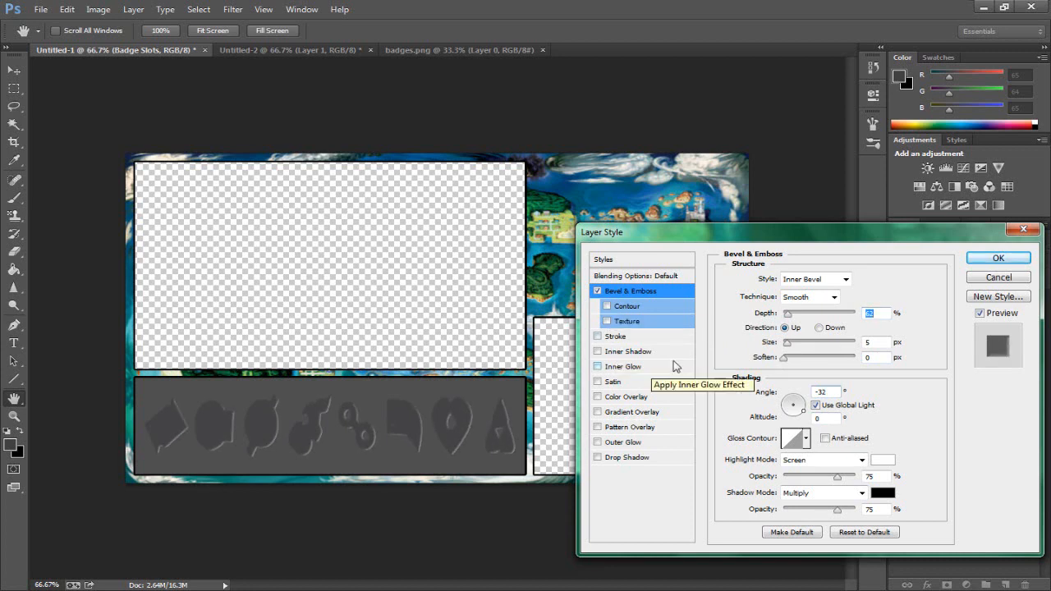
{"action": "left_click", "coordinate": [598, 352]}
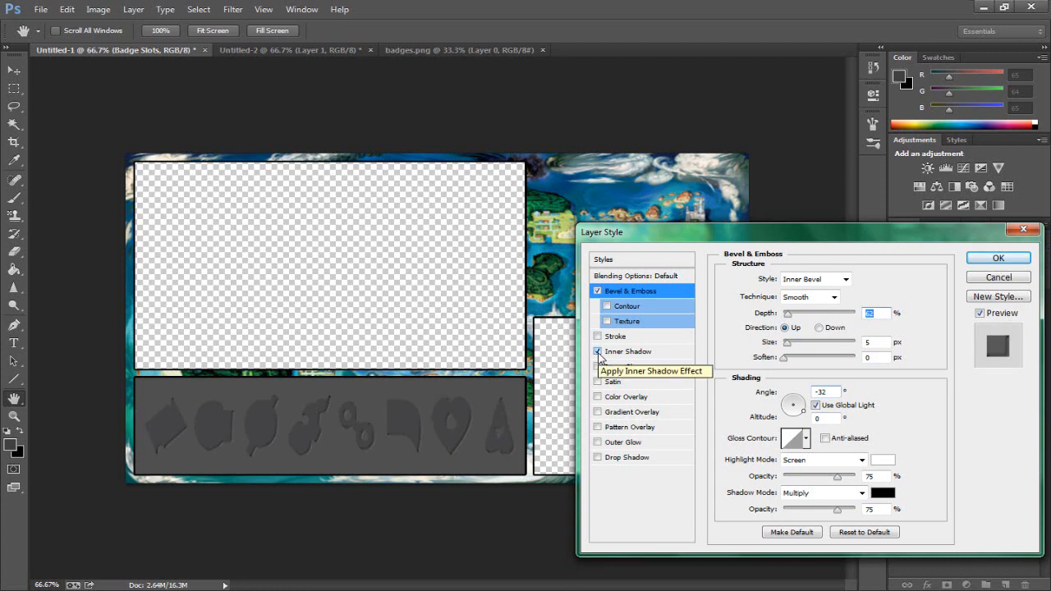
{"action": "left_click", "coordinate": [598, 352]}
Add a drop shadow to the Badge Slots layer, set the bevel depth to 60%, and apply the layer style
{"action": "left_click", "coordinate": [597, 458]}
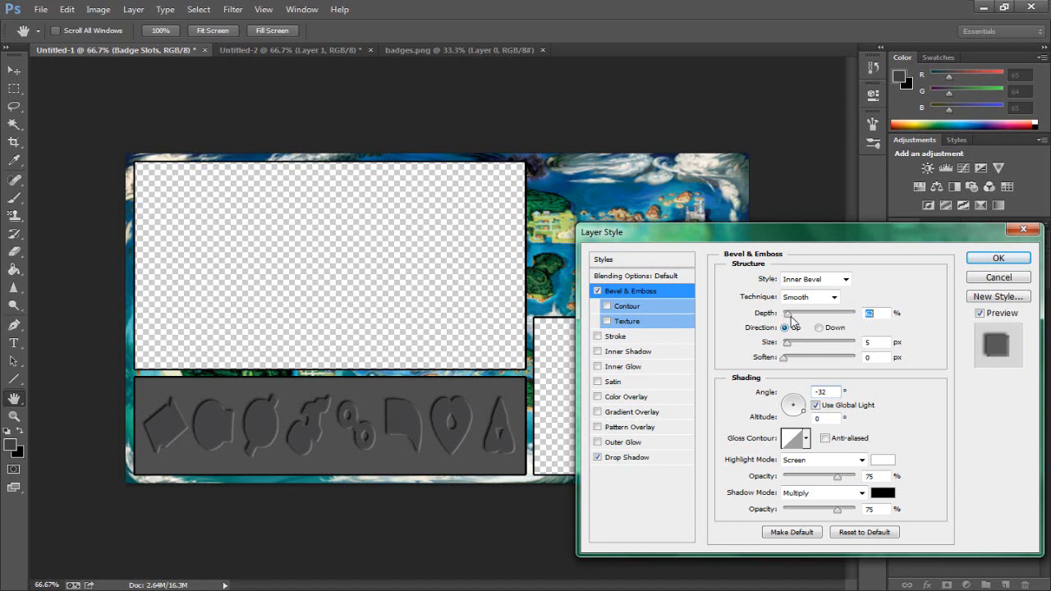
{"action": "left_click_drag", "start_coordinate": [787, 315], "coordinate": [792, 320]}
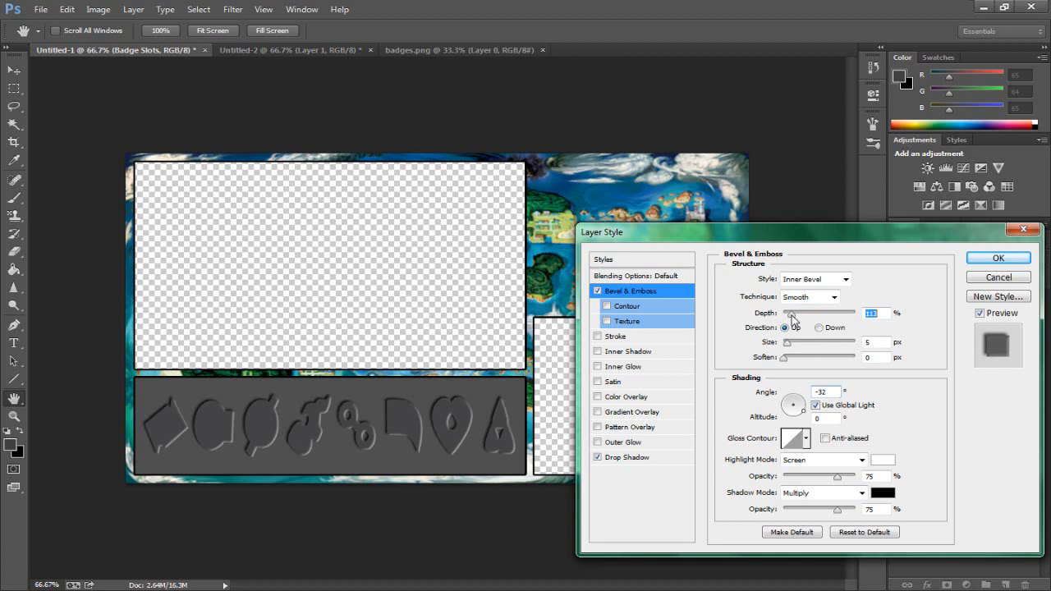
{"action": "left_click_drag", "start_coordinate": [791, 317], "coordinate": [789, 318]}
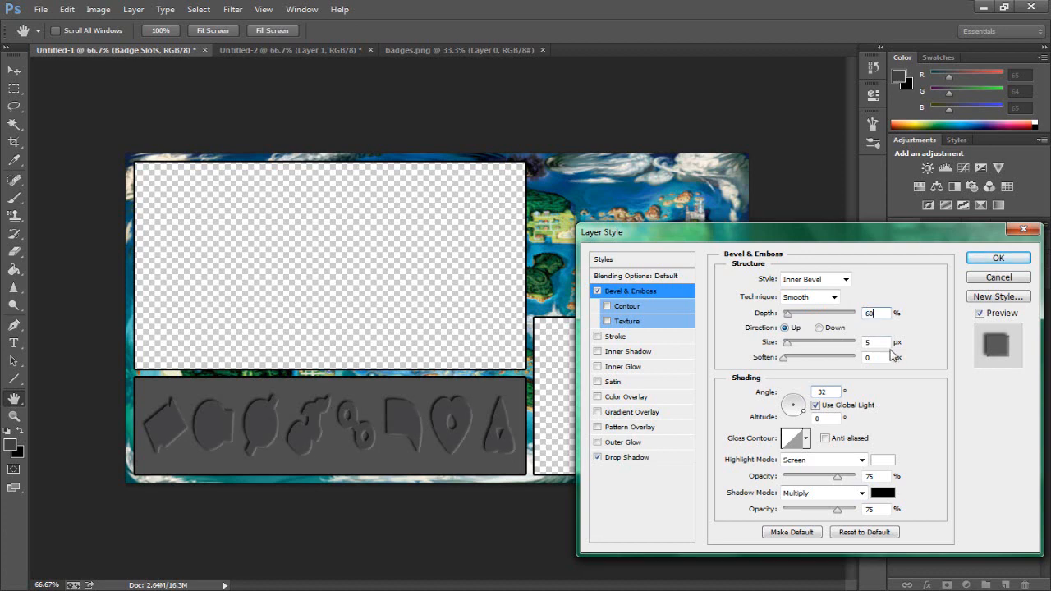
{"action": "left_click", "coordinate": [999, 258]}
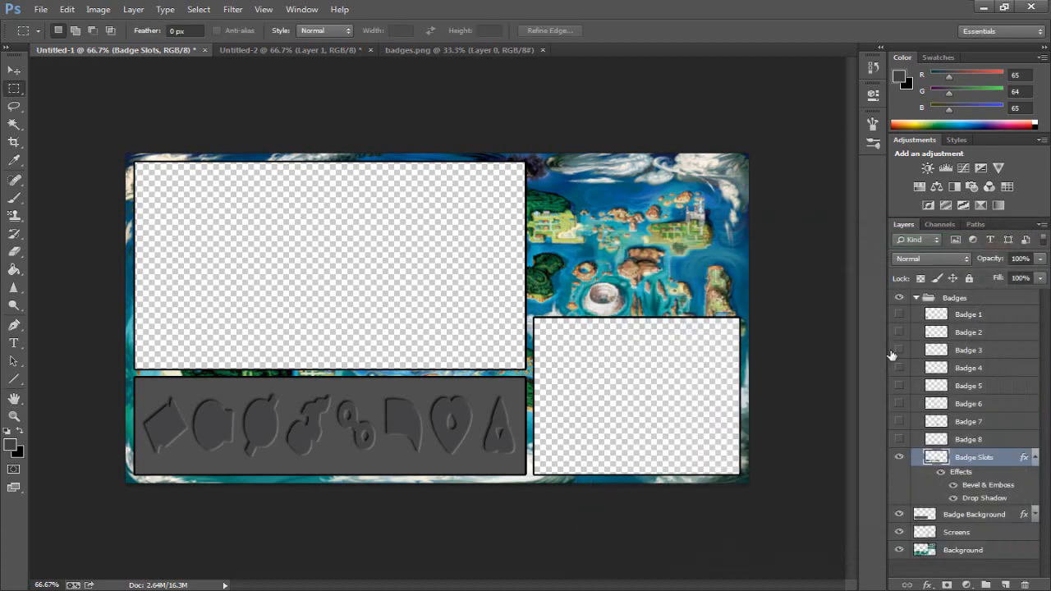
Review the Drop Shadow settings of the Badge Slots layer and keep them as they are
{"action": "right_click", "coordinate": [971, 457]}
{"action": "left_click", "coordinate": [861, 74]}
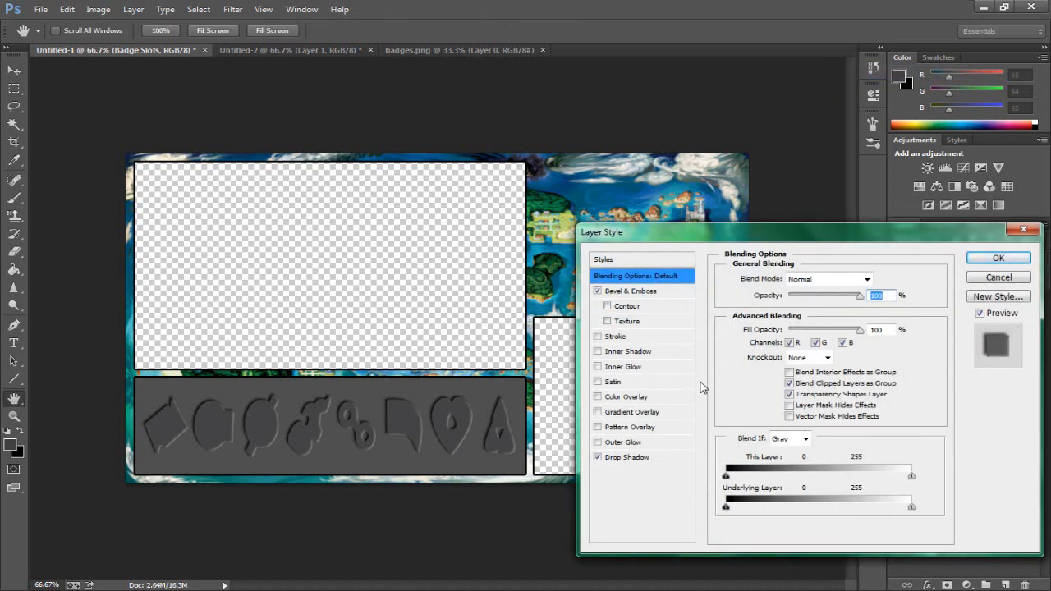
{"action": "left_click", "coordinate": [633, 457]}
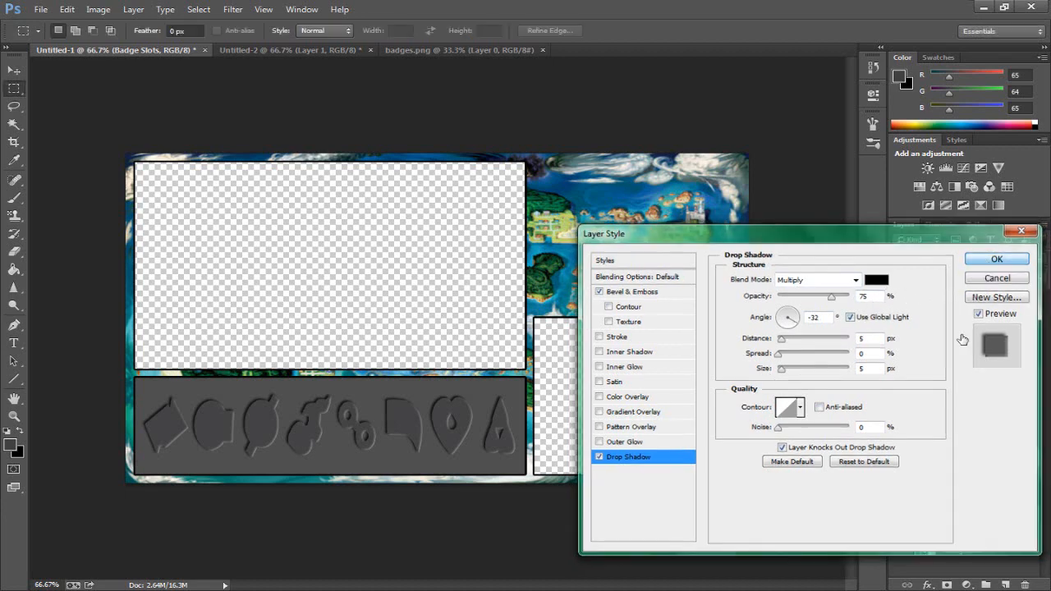
{"action": "left_click", "coordinate": [996, 258]}
Collapse the effects list of the Badge Slots layer and make the Badge 1 layer visible
{"action": "left_click", "coordinate": [1036, 458]}
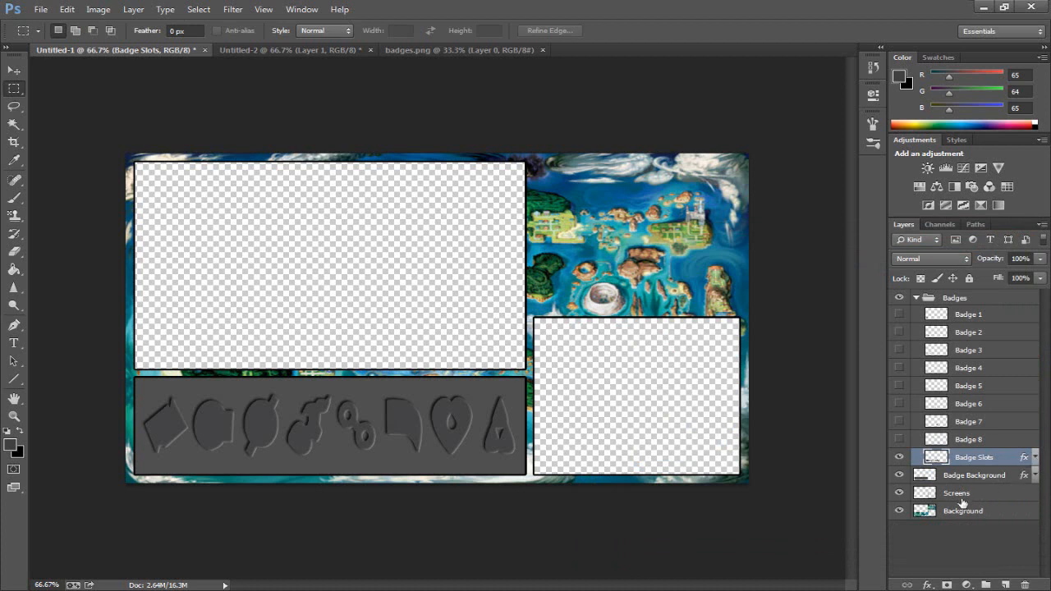
{"action": "left_click", "coordinate": [899, 314]}
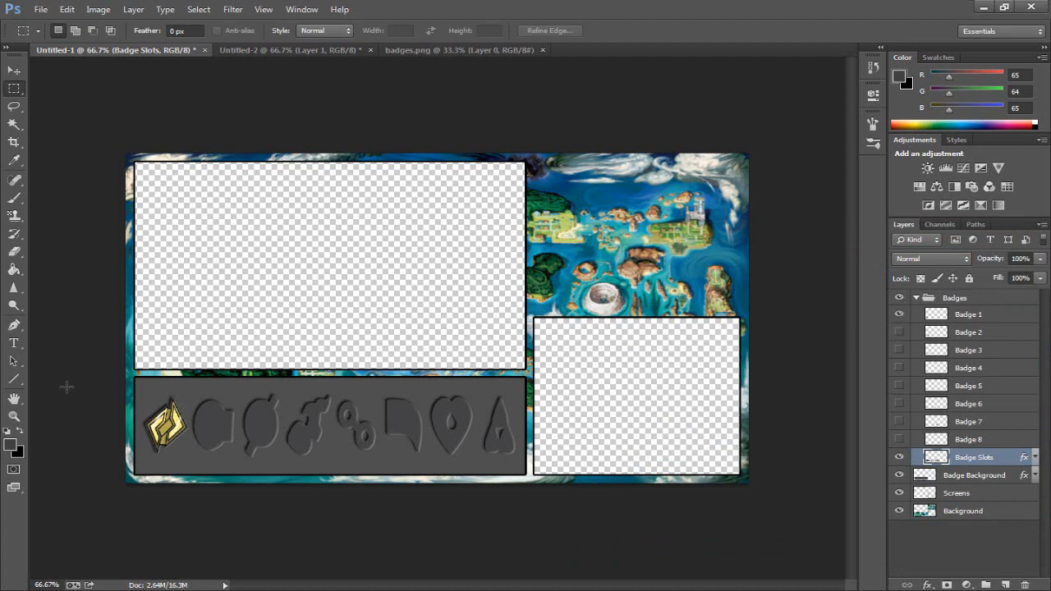
Make the Badge 2 through Badge 8 layers visible to preview the complete set of badges over their slots
{"action": "left_click", "coordinate": [899, 331]}
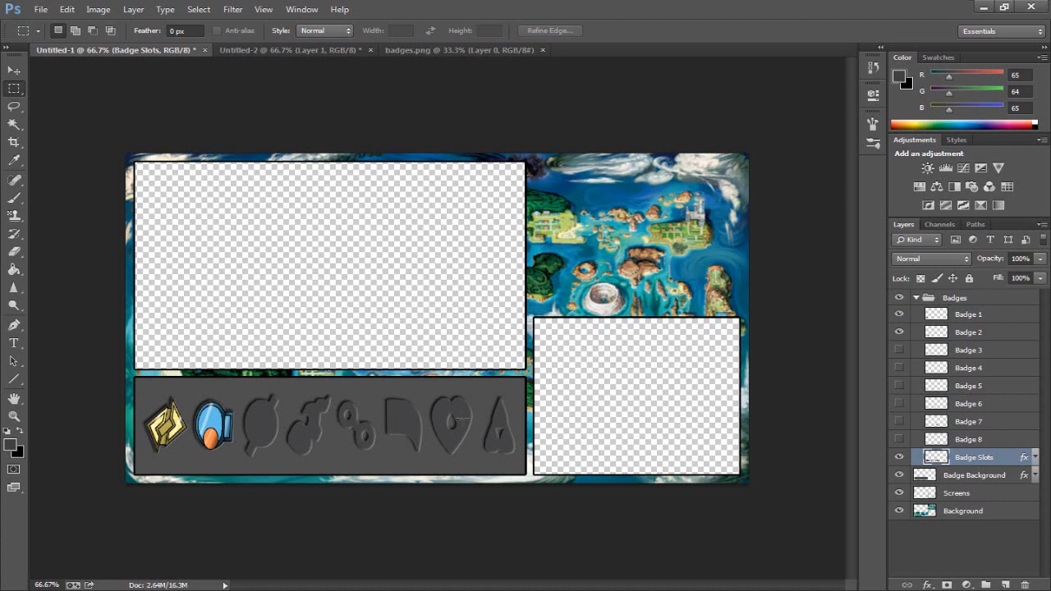
{"action": "left_click", "coordinate": [899, 350]}
{"action": "left_click", "coordinate": [899, 368]}
{"action": "left_click", "coordinate": [899, 386]}
{"action": "left_click", "coordinate": [899, 403]}
{"action": "left_click", "coordinate": [899, 421]}
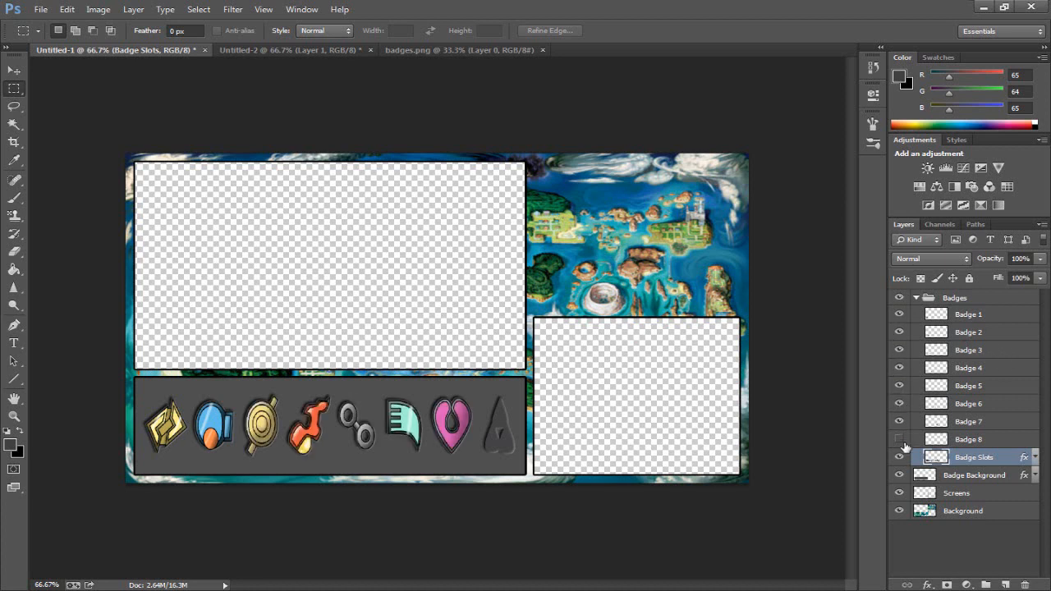
{"action": "left_click", "coordinate": [899, 439]}
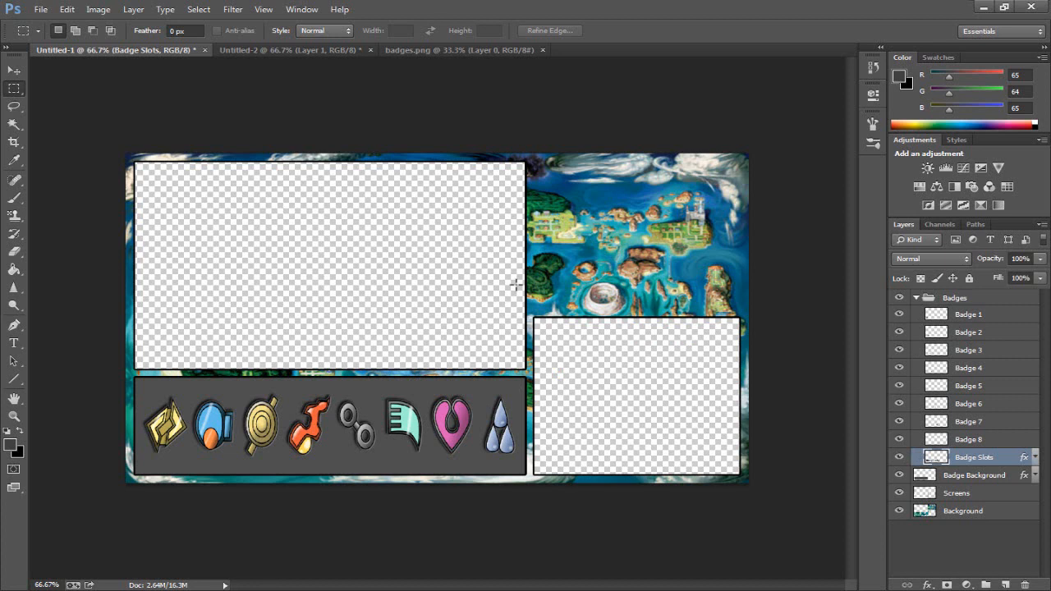
Hide all eight badge layers, Badge 1 through Badge 8, leaving only the Badge Slots layer showing in the Badges group
{"action": "left_click", "coordinate": [899, 314]}
{"action": "left_click", "coordinate": [899, 332]}
{"action": "left_click", "coordinate": [899, 350]}
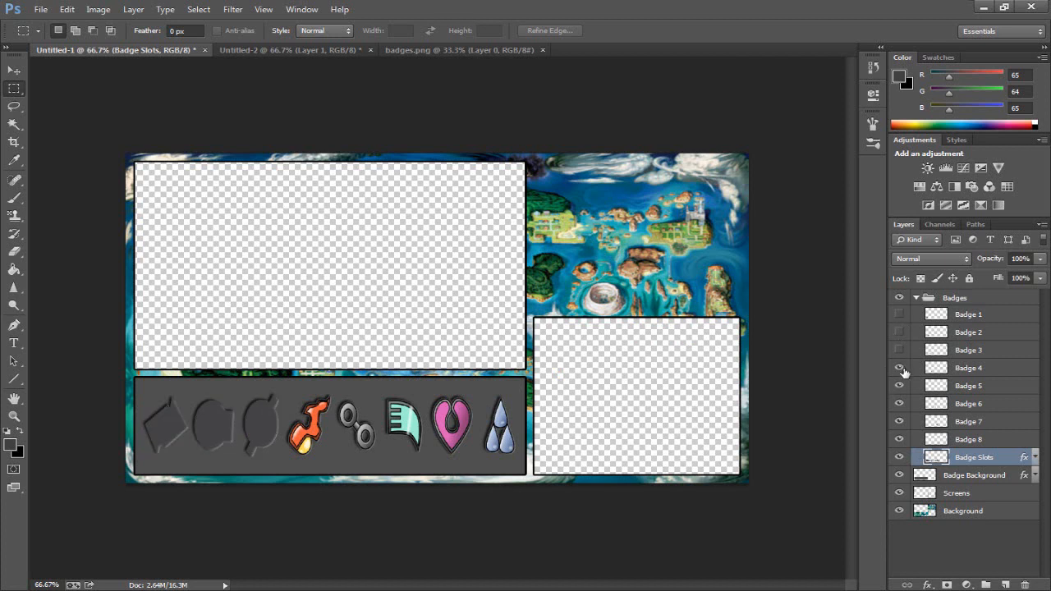
{"action": "left_click", "coordinate": [899, 367]}
{"action": "left_click", "coordinate": [899, 386]}
{"action": "left_click", "coordinate": [899, 403]}
{"action": "left_click", "coordinate": [899, 421]}
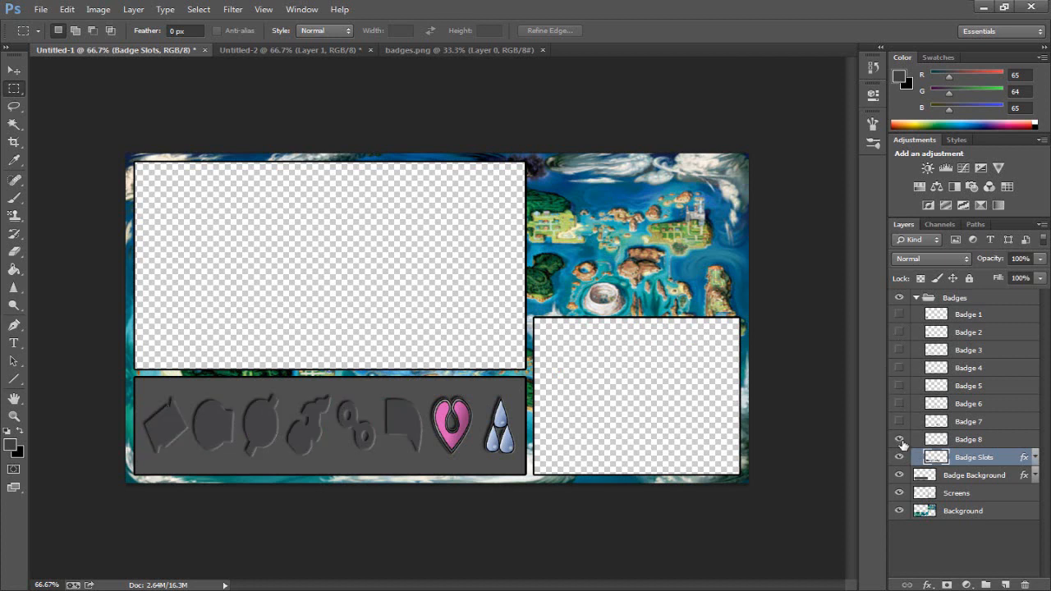
{"action": "left_click", "coordinate": [900, 439]}
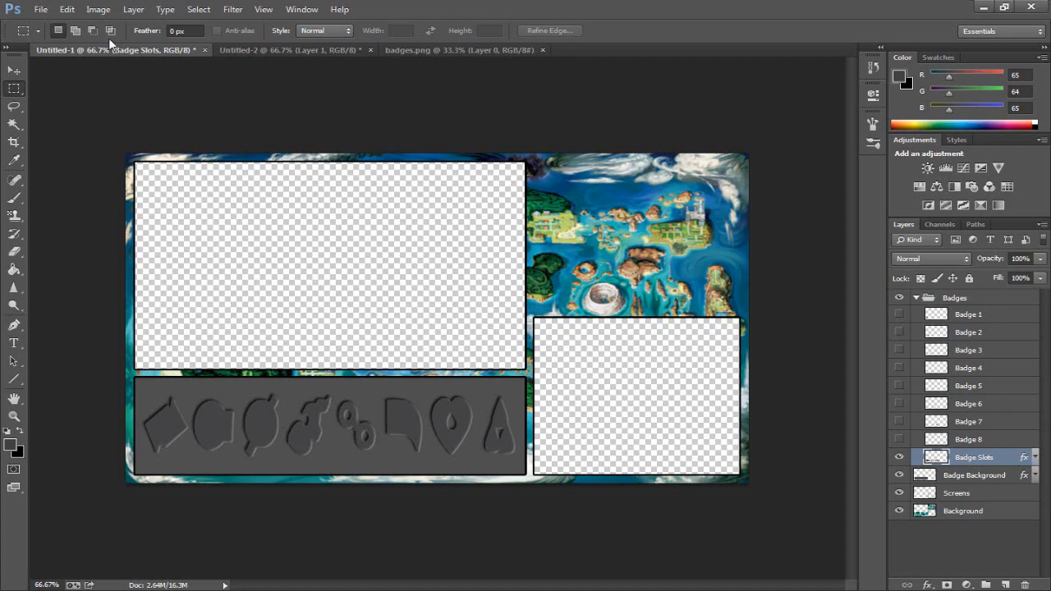
Save the document as the Photoshop file "Pokemon Ruby And Sapphire Layout" in the Photoshop Projects folder, with Maximize Compatibility on
{"action": "left_click", "coordinate": [41, 9]}
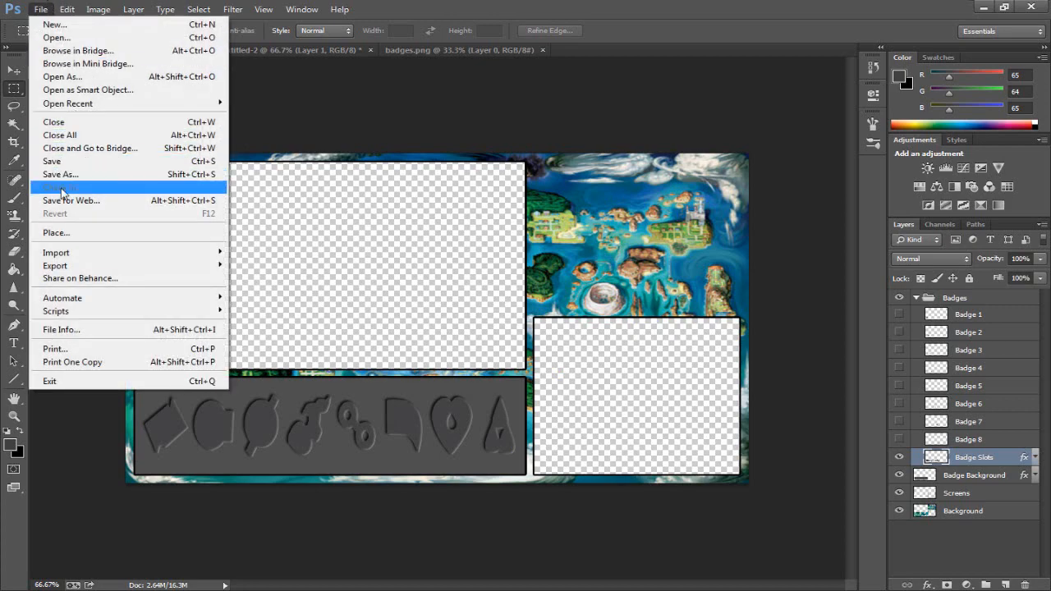
{"action": "left_click", "coordinate": [67, 174]}
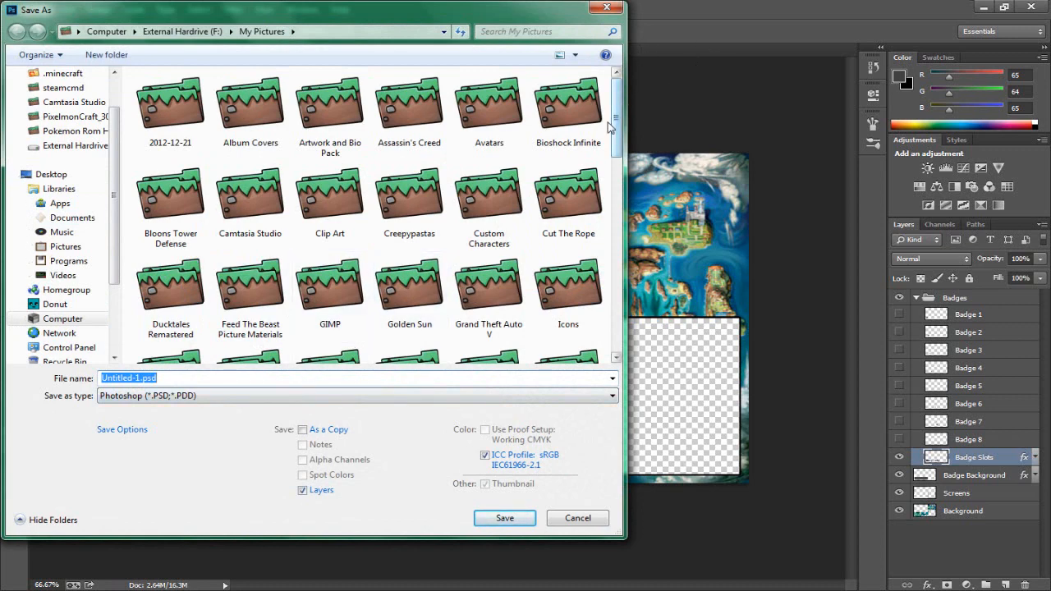
{"action": "left_click_drag", "start_coordinate": [617, 127], "coordinate": [624, 251]}
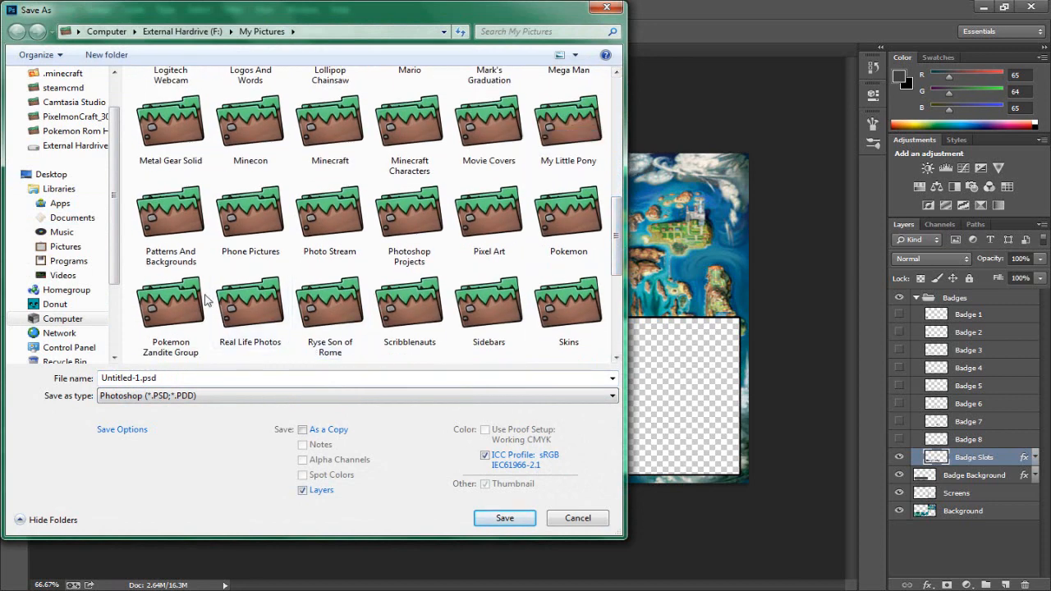
{"action": "left_click", "coordinate": [407, 224]}
{"action": "double_click", "coordinate": [407, 223]}
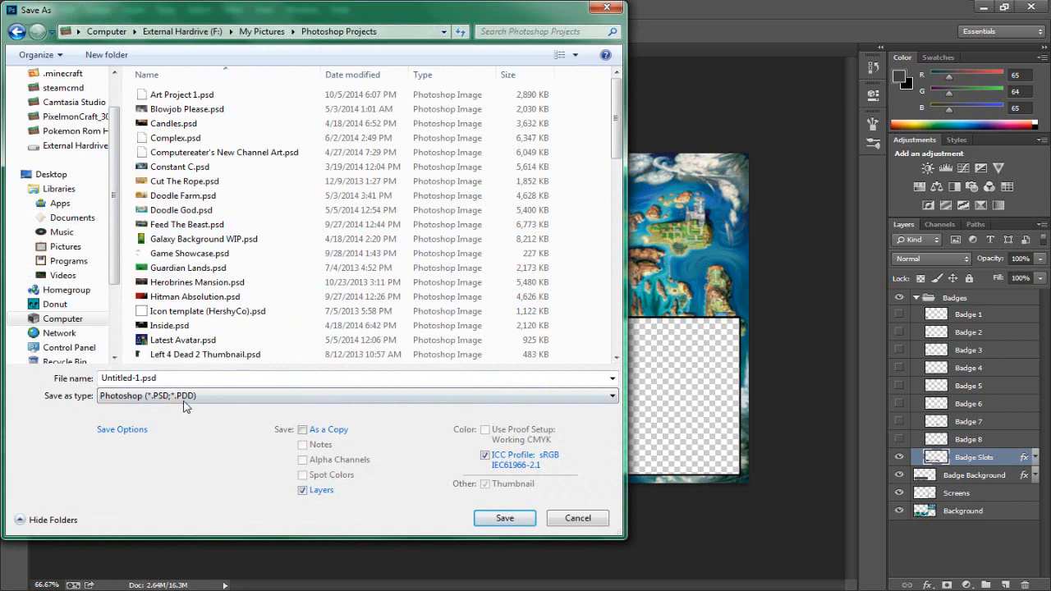
{"action": "left_click", "coordinate": [195, 374]}
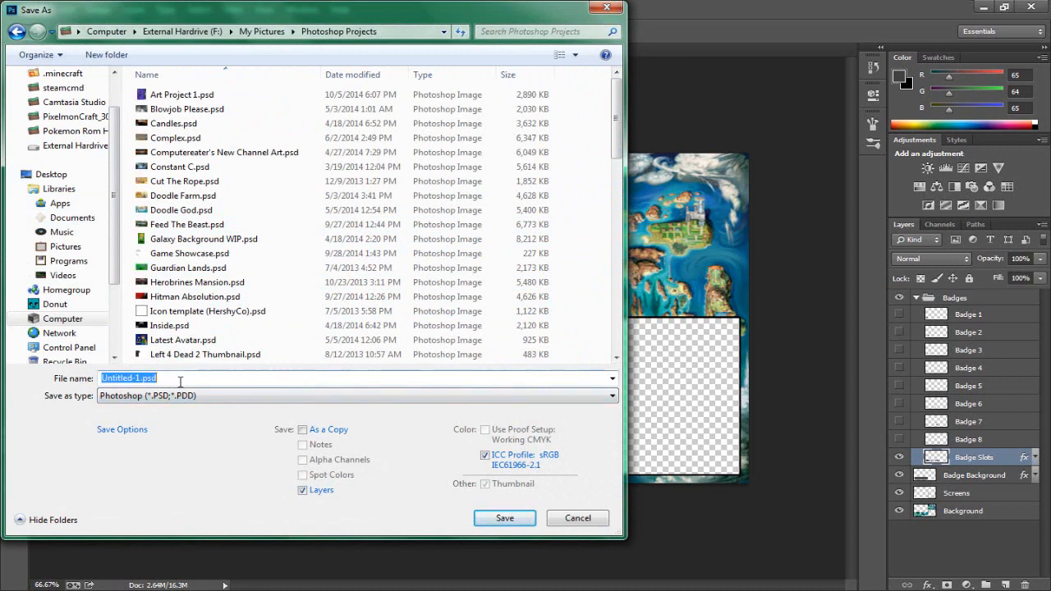
{"action": "type", "text": "Pok"}
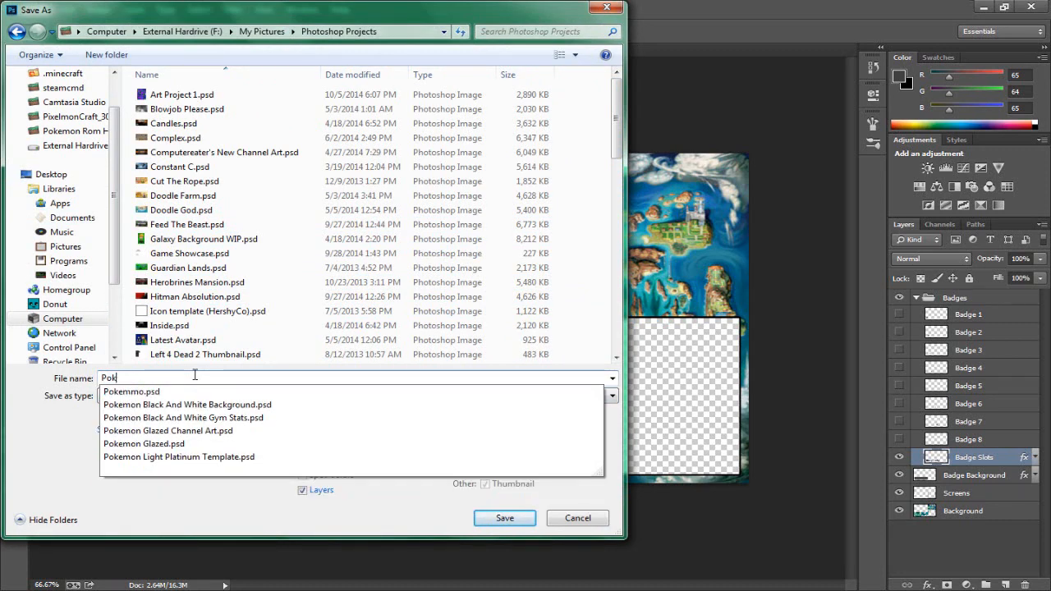
{"action": "type", "text": "emon Ruby And Sapphire Layout"}
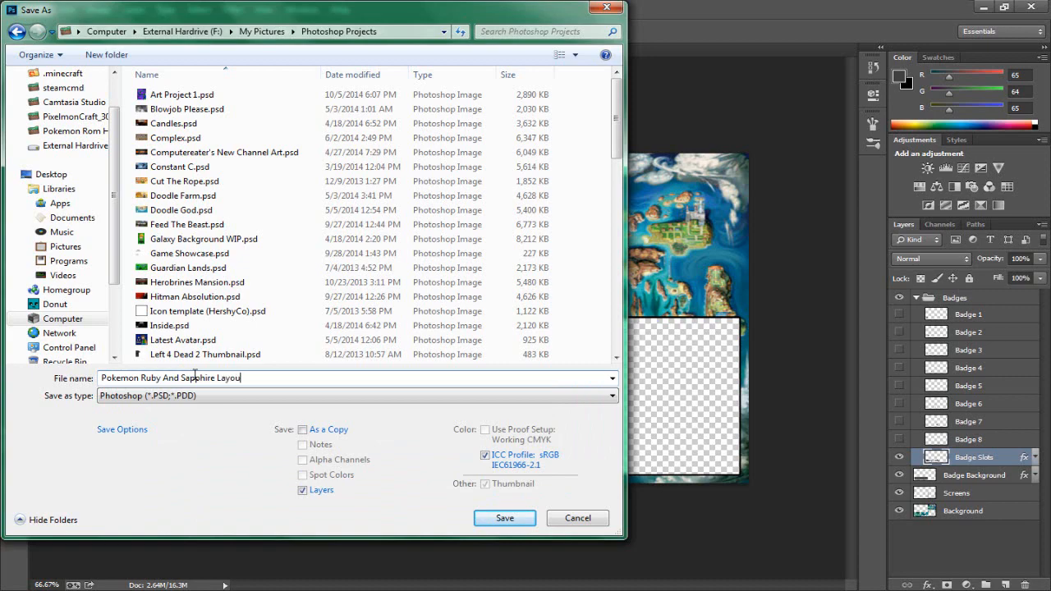
{"action": "left_click", "coordinate": [497, 518]}
{"action": "left_click", "coordinate": [688, 182]}
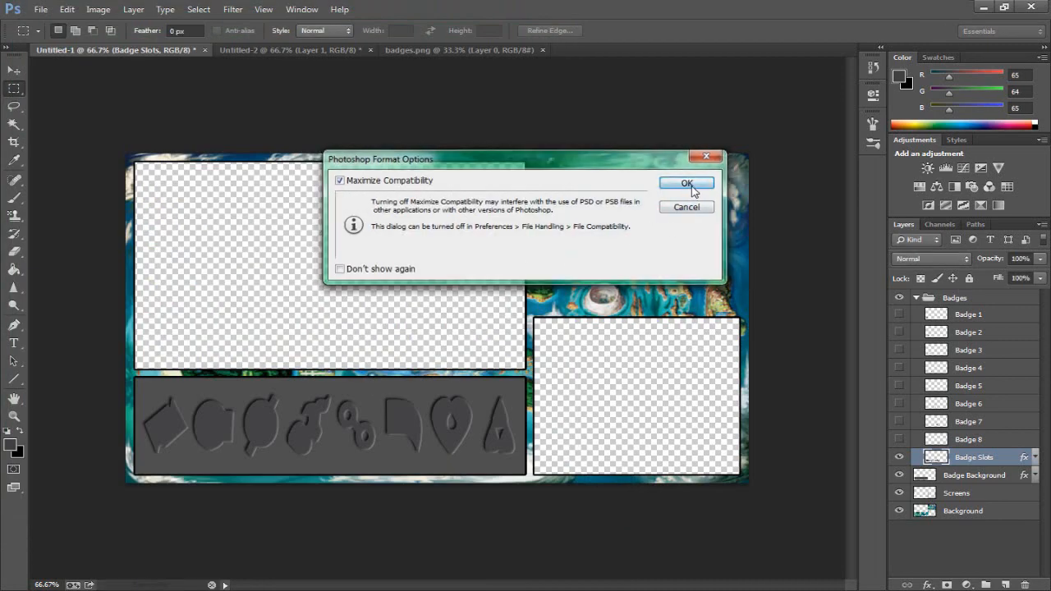
Start saving another copy of the layout and browse to the Video Overlays folder in My Pictures
{"action": "left_click", "coordinate": [40, 9]}
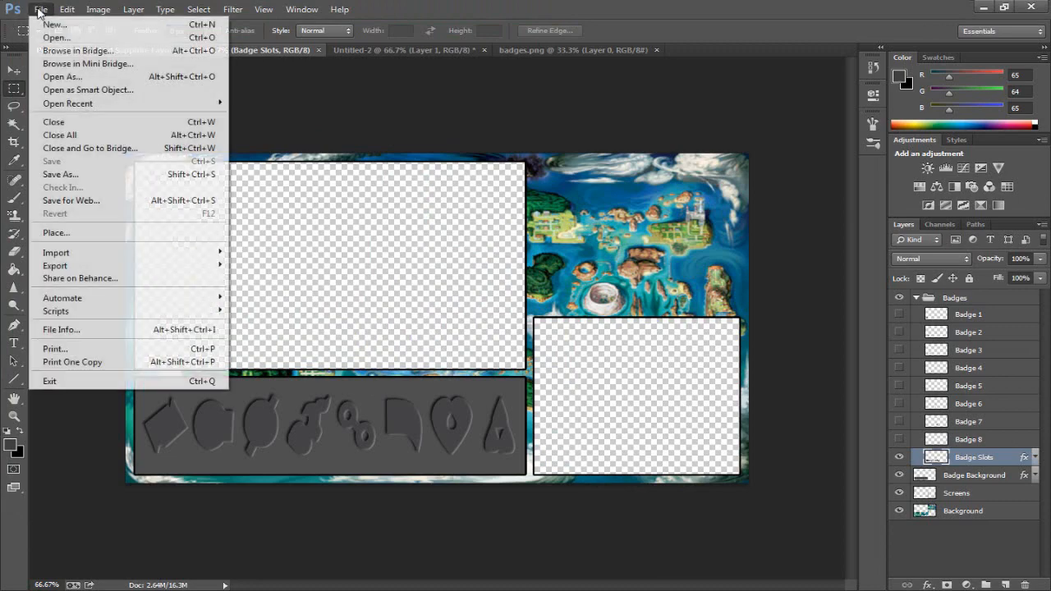
{"action": "left_click", "coordinate": [69, 176]}
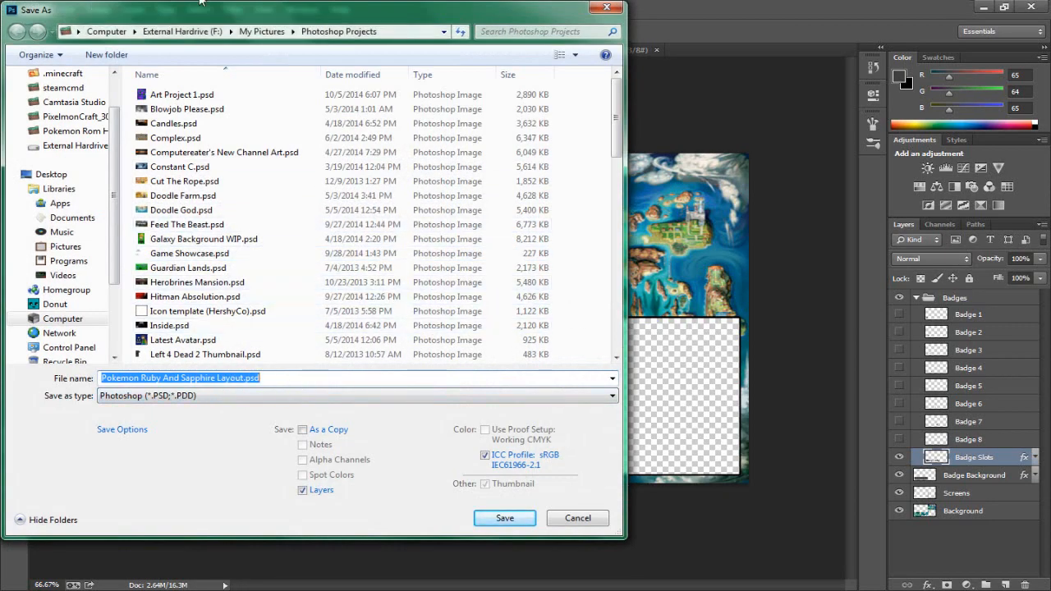
{"action": "left_click", "coordinate": [271, 31]}
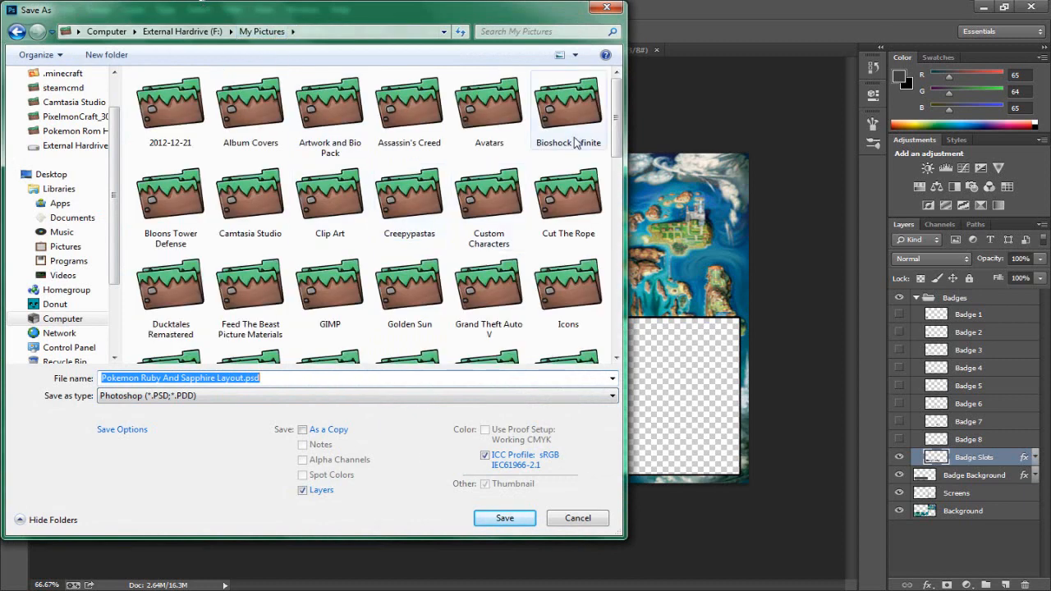
{"action": "scroll", "coordinate": [600, 324], "scroll_direction": "down", "scroll_amount": 6}
{"action": "scroll", "coordinate": [600, 324], "scroll_direction": "down", "scroll_amount": 1}
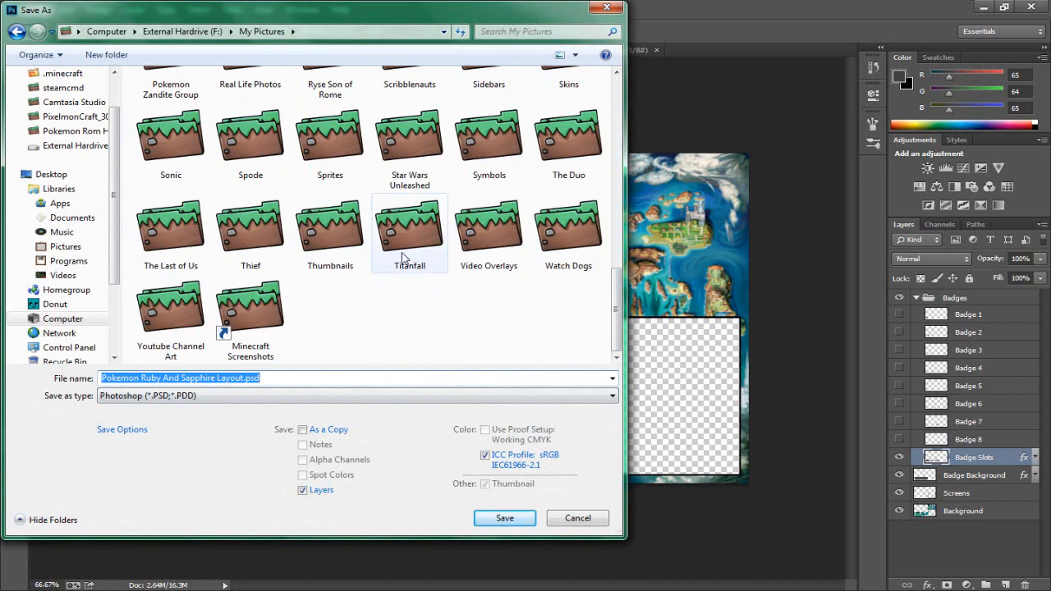
{"action": "left_click", "coordinate": [467, 221]}
{"action": "double_click", "coordinate": [467, 221]}
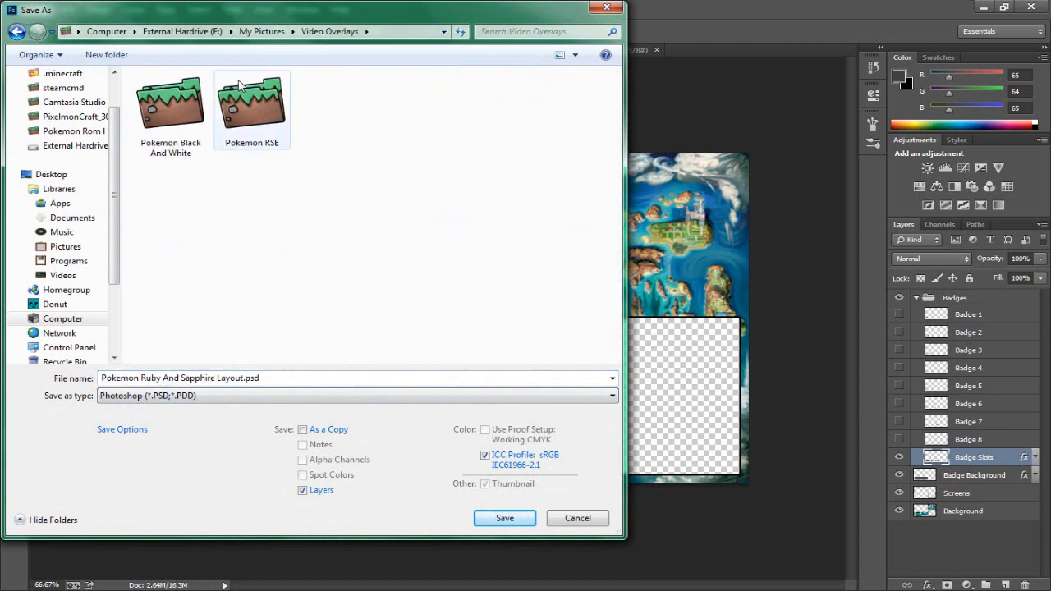
Create a folder named "Pokemon Ruby And Sapphire" inside Video Overlays and open it as the save location
{"action": "left_click", "coordinate": [106, 54]}
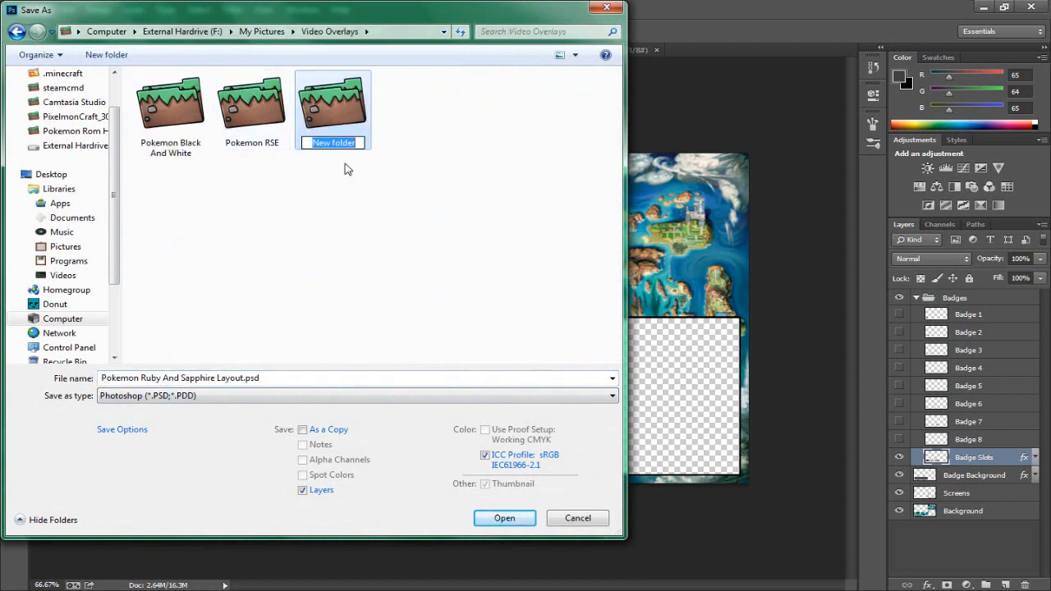
{"action": "type", "text": "Pokemon Ruby "}
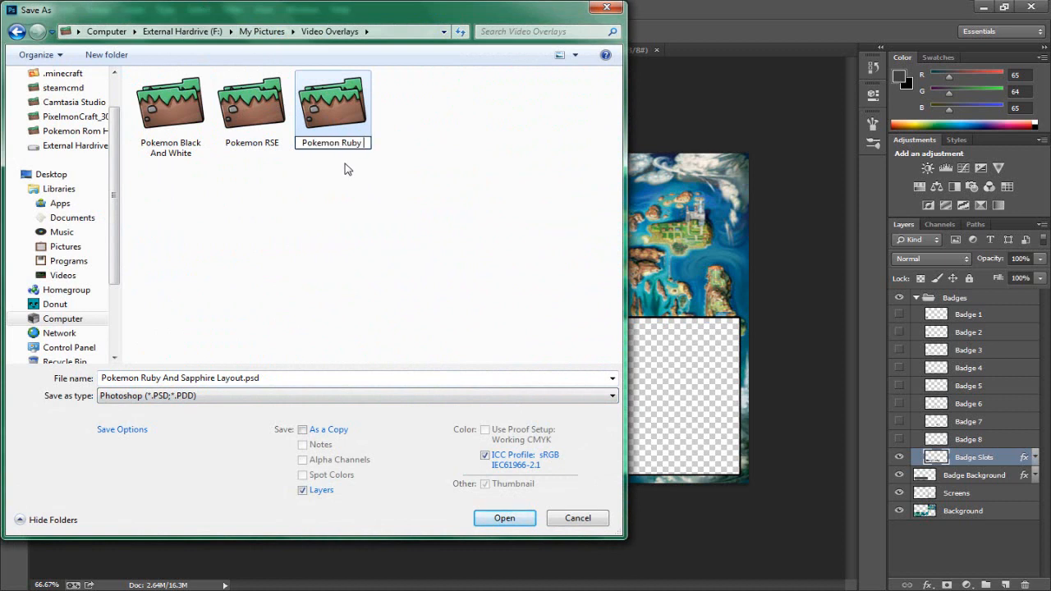
{"action": "type", "text": "And Sapphire"}
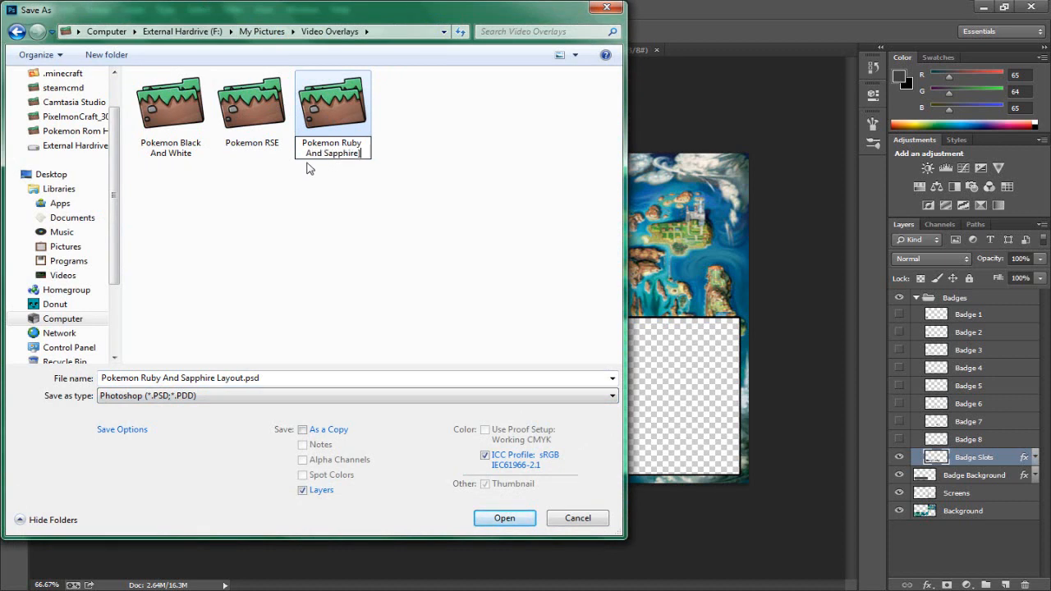
{"action": "key", "text": "Return"}
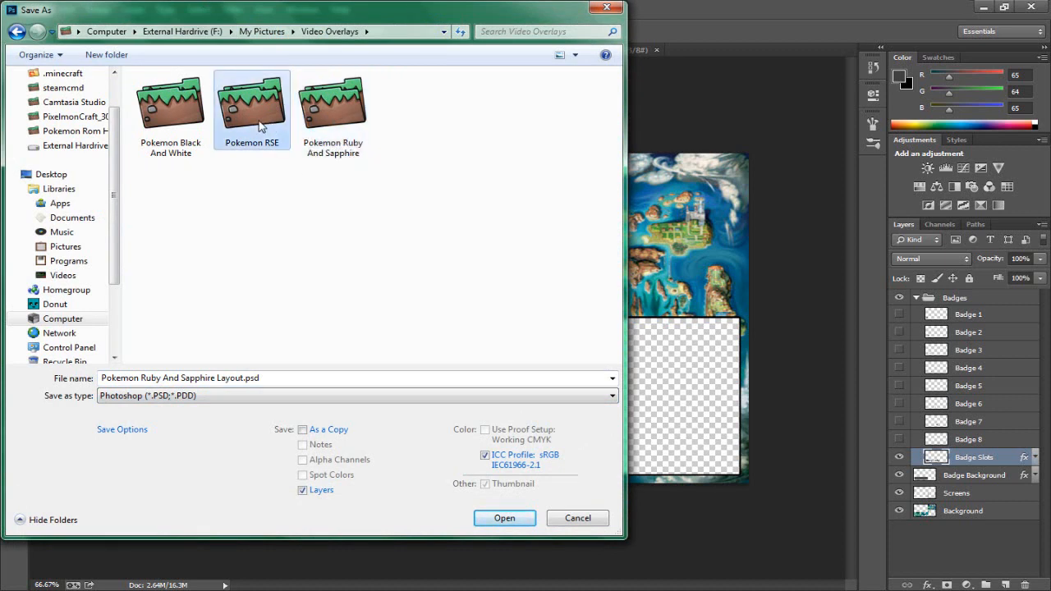
{"action": "double_click", "coordinate": [347, 152]}
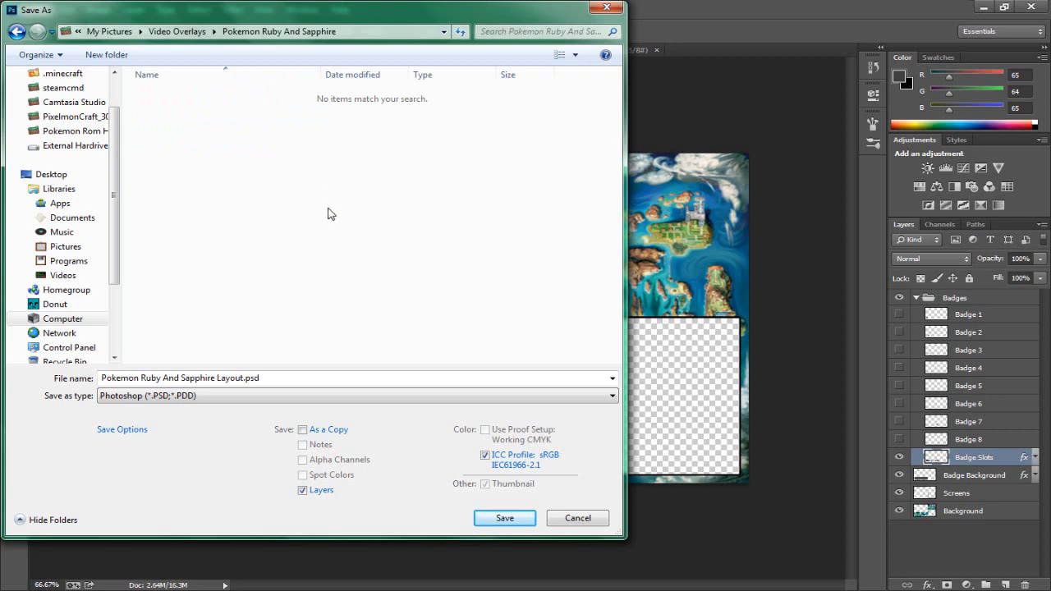
Save the badge-free layout as a PNG named "Pokemon Ruby And Sapphire Layout No Badges" with the default PNG options
{"action": "left_click", "coordinate": [219, 394]}
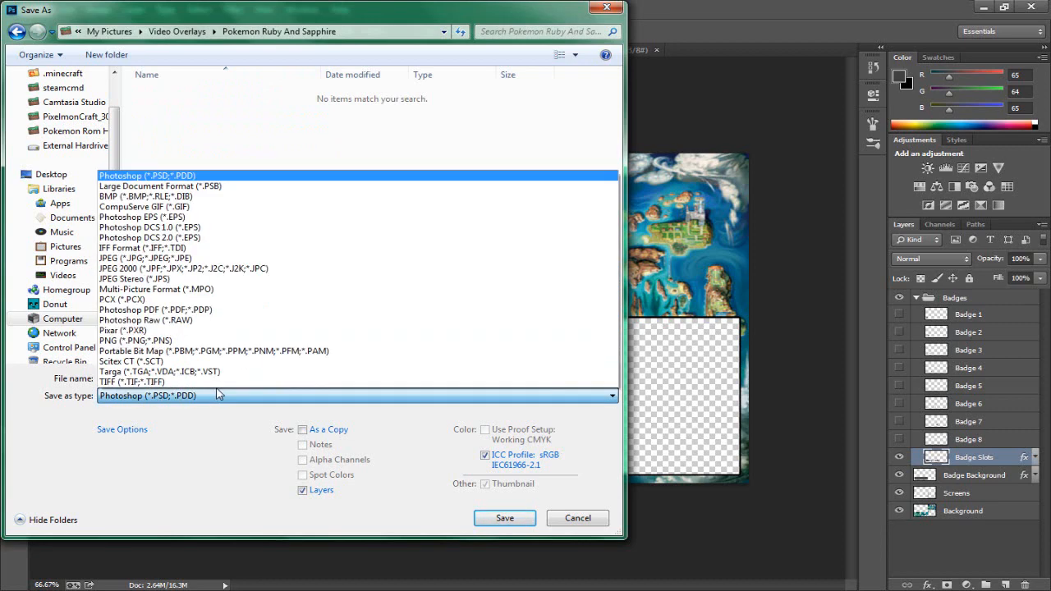
{"action": "left_click", "coordinate": [144, 331]}
{"action": "left_click", "coordinate": [183, 396]}
{"action": "left_click", "coordinate": [136, 340]}
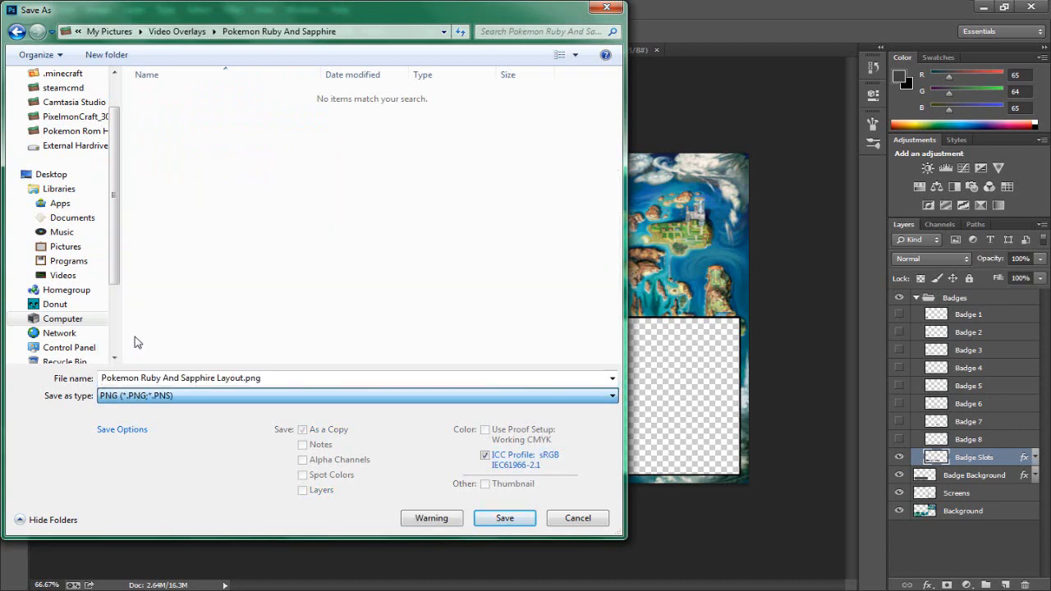
{"action": "left_click", "coordinate": [244, 378]}
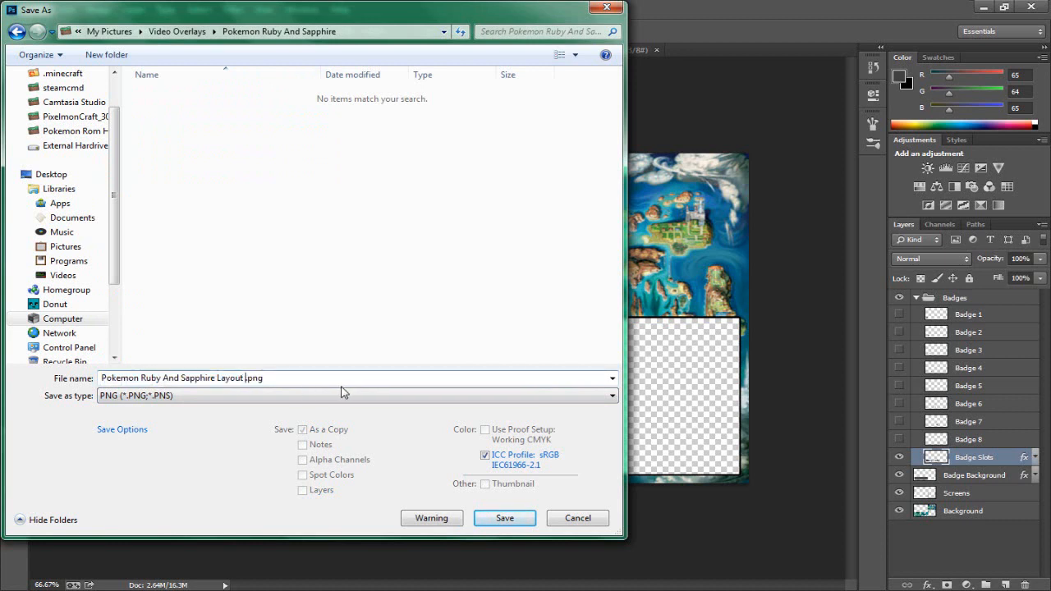
{"action": "type", "text": "No Badges"}
{"action": "left_click", "coordinate": [507, 520]}
{"action": "key", "text": "Return"}
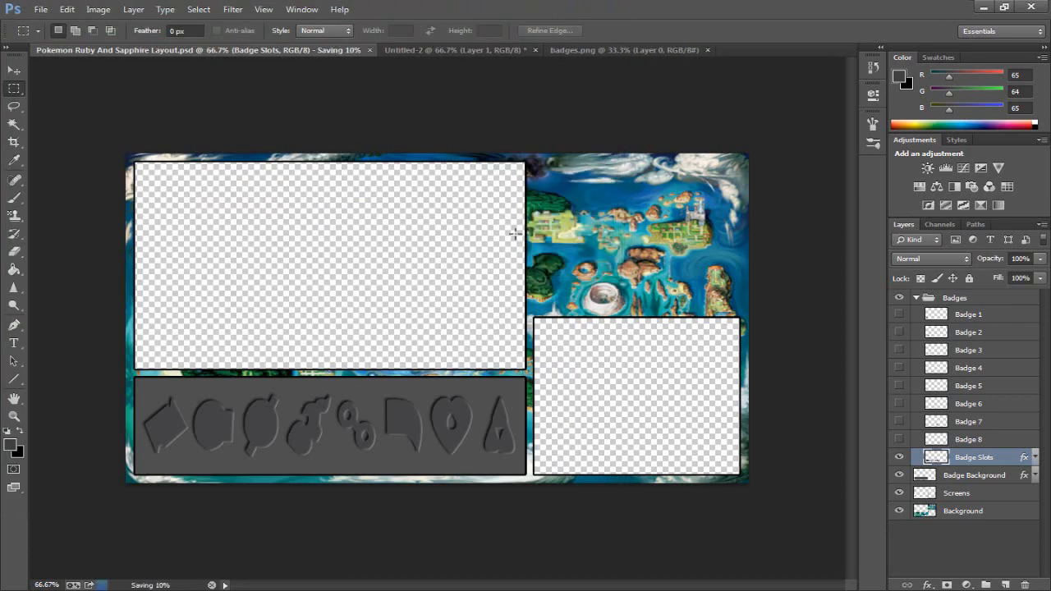
Make Badge 1 visible and start saving another copy in the "Pokemon Ruby And Sapphire" folder inside Video Overlays
{"action": "left_click", "coordinate": [899, 315]}
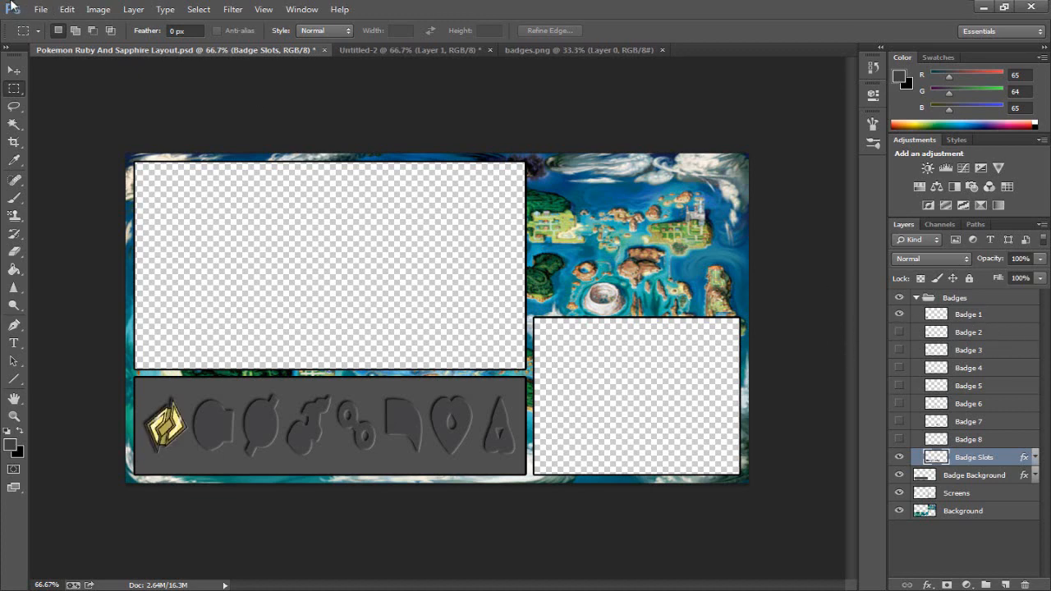
{"action": "left_click", "coordinate": [39, 9]}
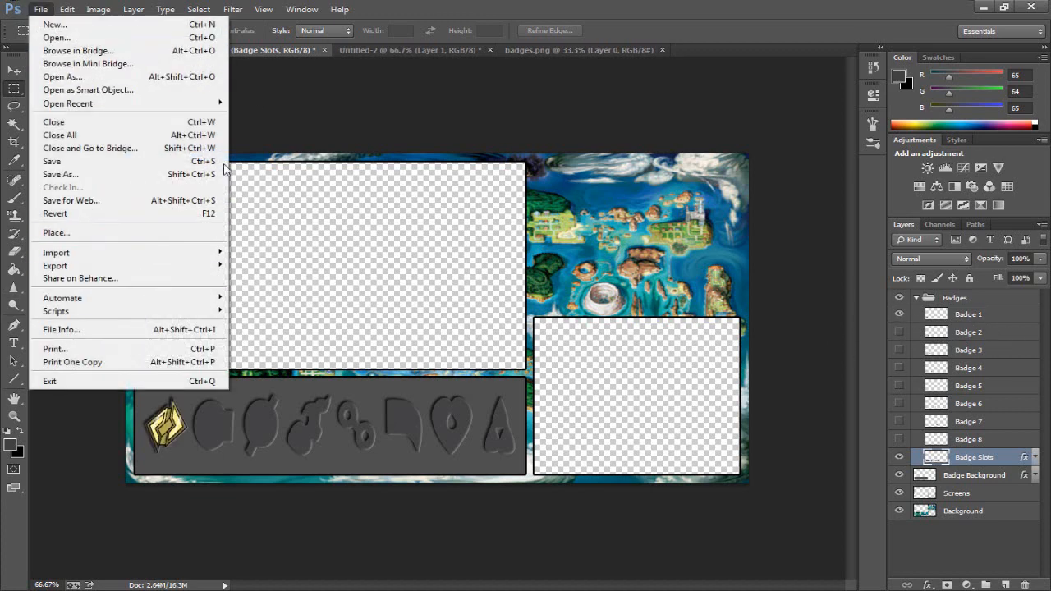
{"action": "left_click", "coordinate": [68, 176]}
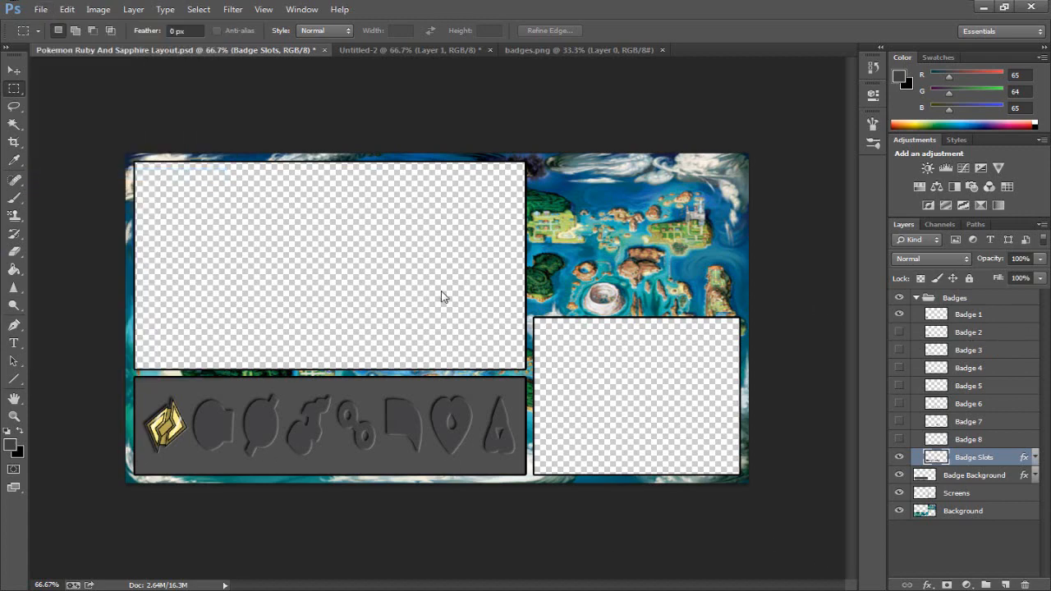
{"action": "left_click", "coordinate": [262, 33]}
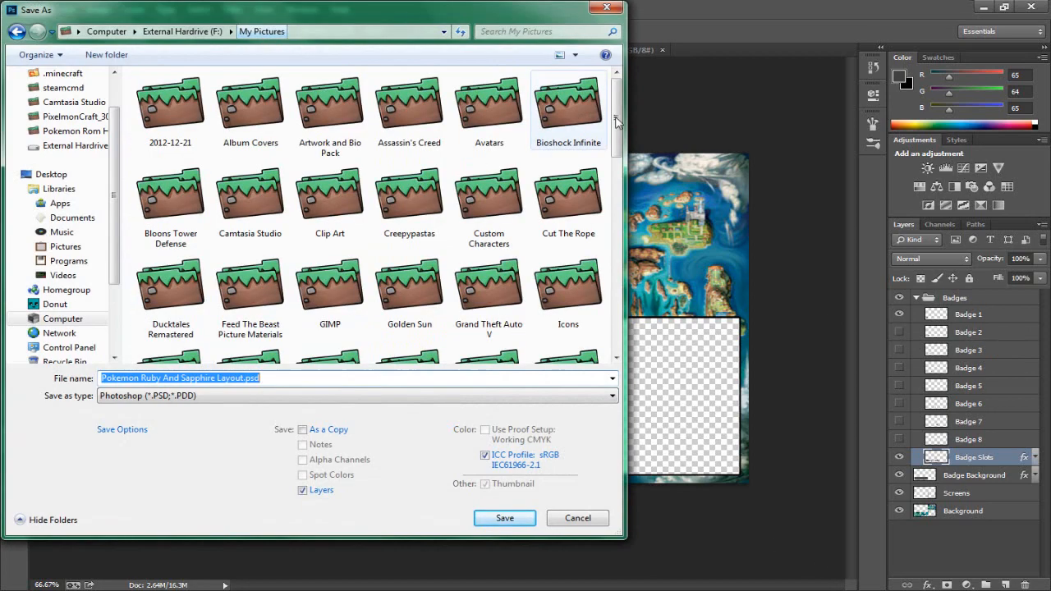
{"action": "scroll", "coordinate": [519, 295], "scroll_direction": "down", "scroll_amount": 10}
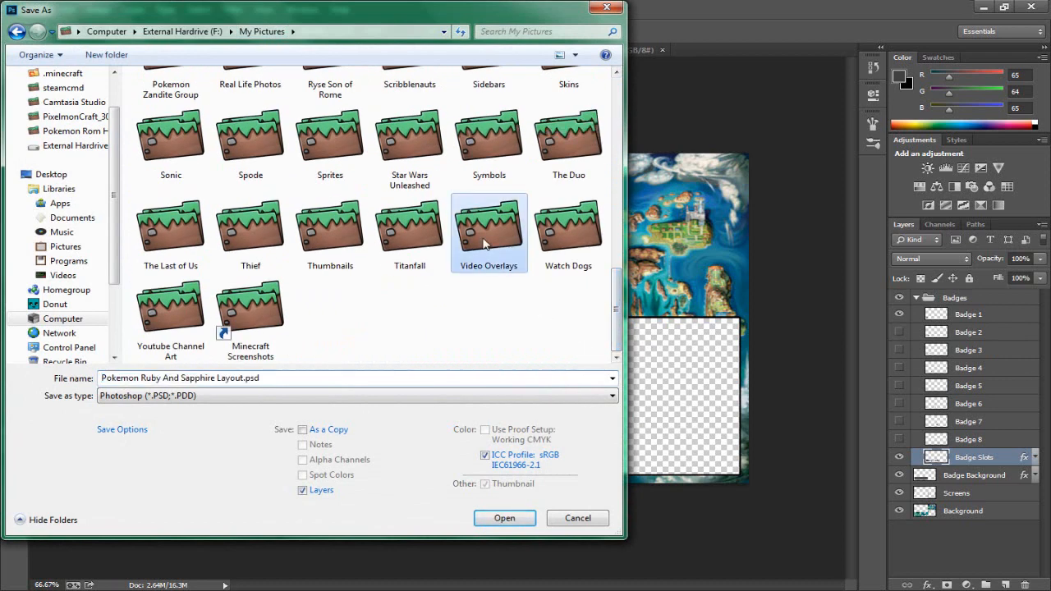
{"action": "double_click", "coordinate": [486, 228]}
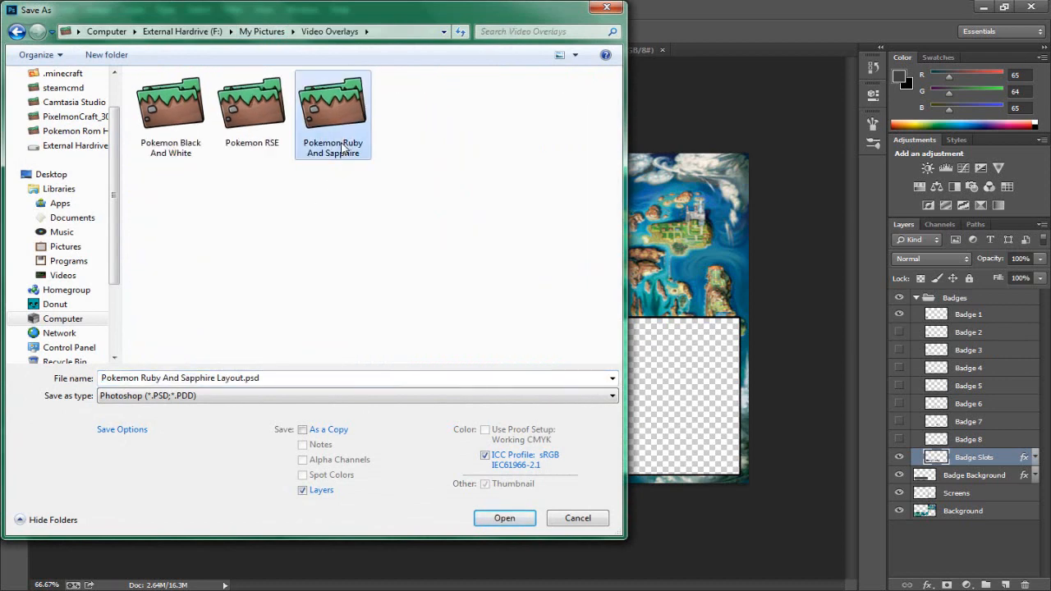
{"action": "double_click", "coordinate": [332, 111]}
Save the one-badge layout as a PNG named "Pokemon Ruby And Sapphire Layout 1 Badge" and accept the PNG options
{"action": "left_click", "coordinate": [187, 395]}
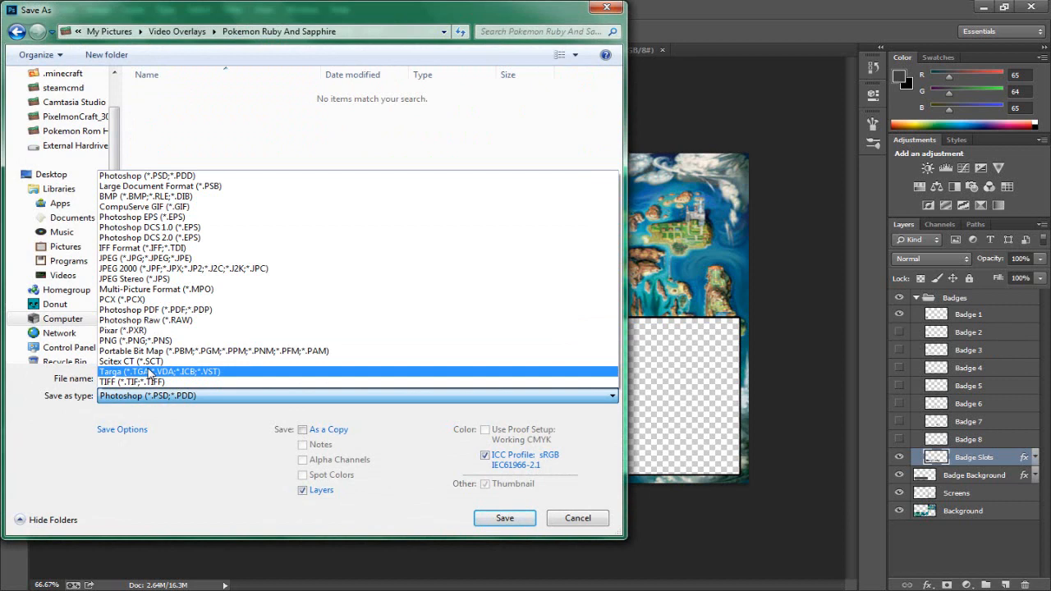
{"action": "left_click", "coordinate": [144, 340]}
{"action": "triple_click", "coordinate": [242, 377]}
{"action": "double_click", "coordinate": [243, 379]}
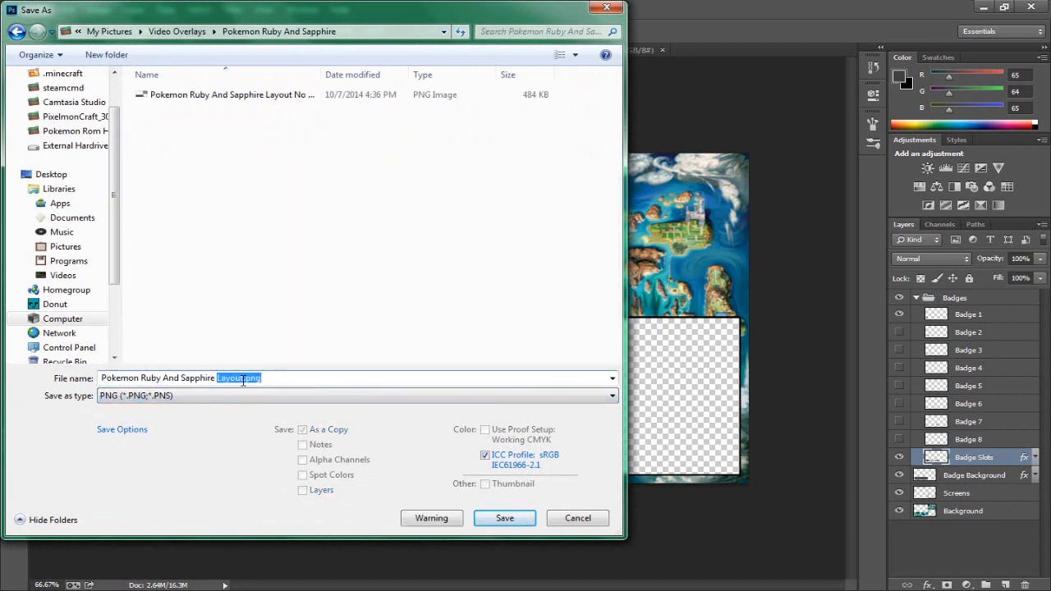
{"action": "left_click", "coordinate": [243, 379]}
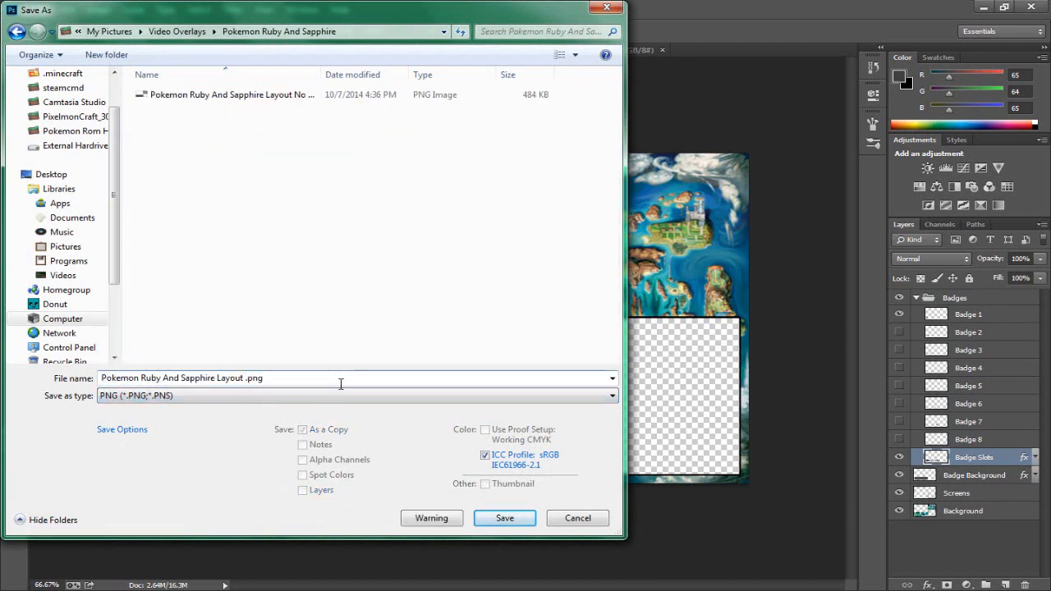
{"action": "type", "text": "1 Badge"}
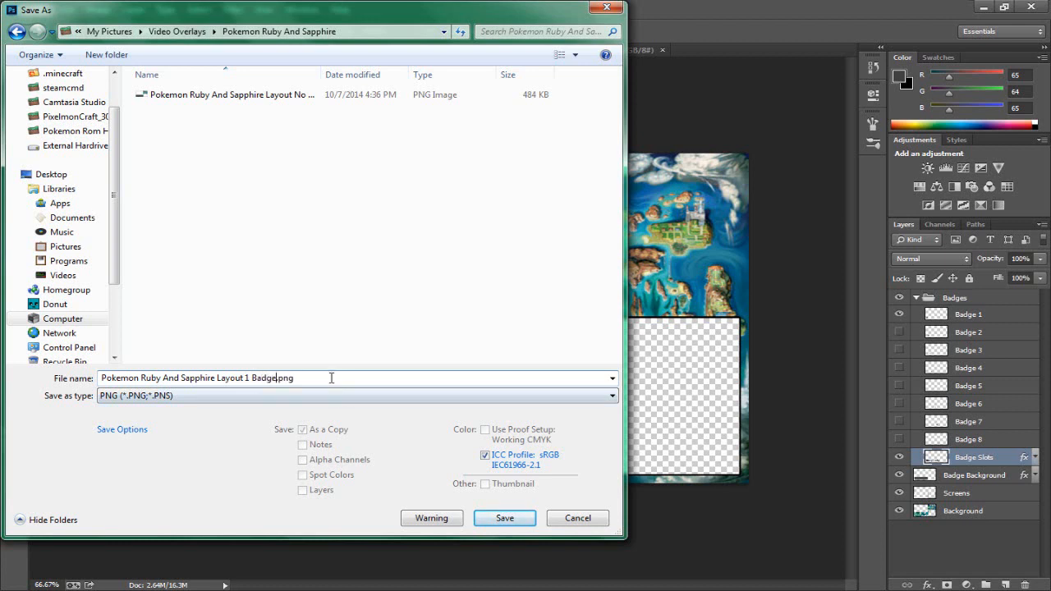
{"action": "left_click", "coordinate": [519, 524]}
{"action": "key", "text": "Return"}
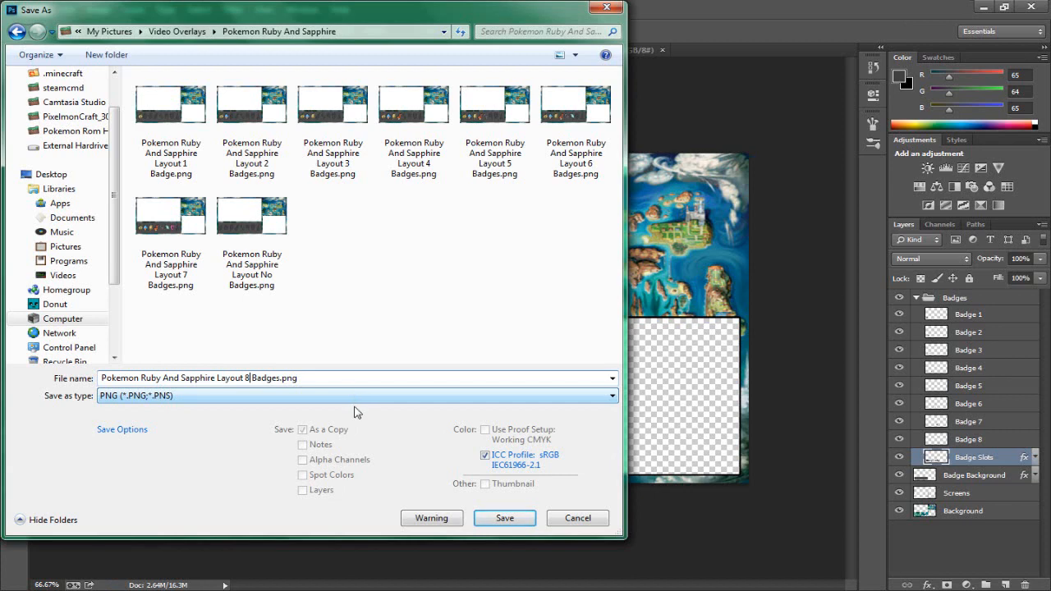
Save the layout with all badges shown as the PNG "Pokemon Ruby And Sapphire Layout 8 Badges" and dismiss the Windows performance notification
{"action": "left_click", "coordinate": [502, 519]}
{"action": "left_click", "coordinate": [574, 190]}
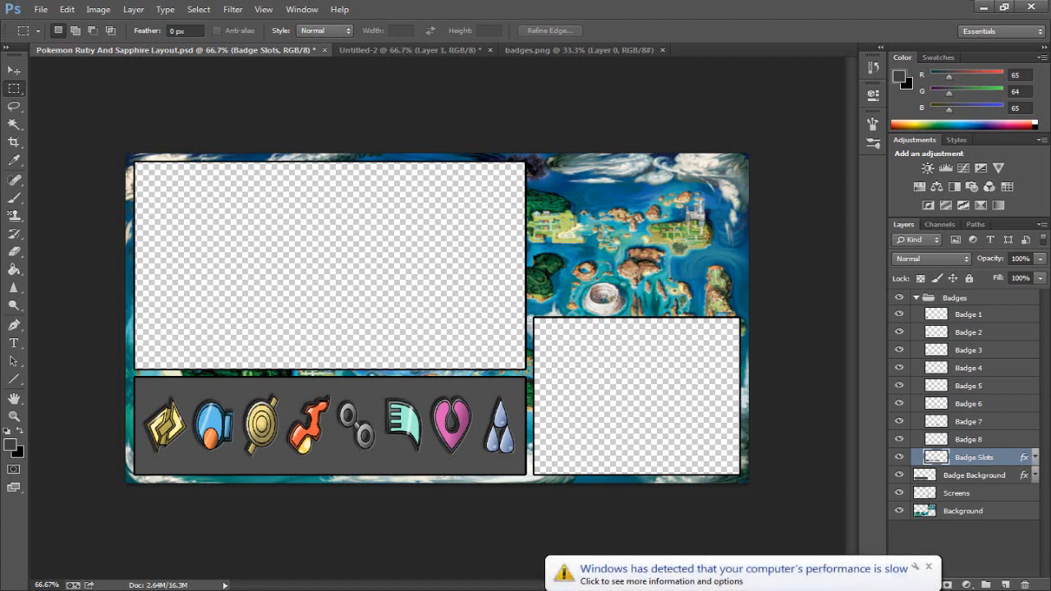
{"action": "left_click", "coordinate": [928, 566]}
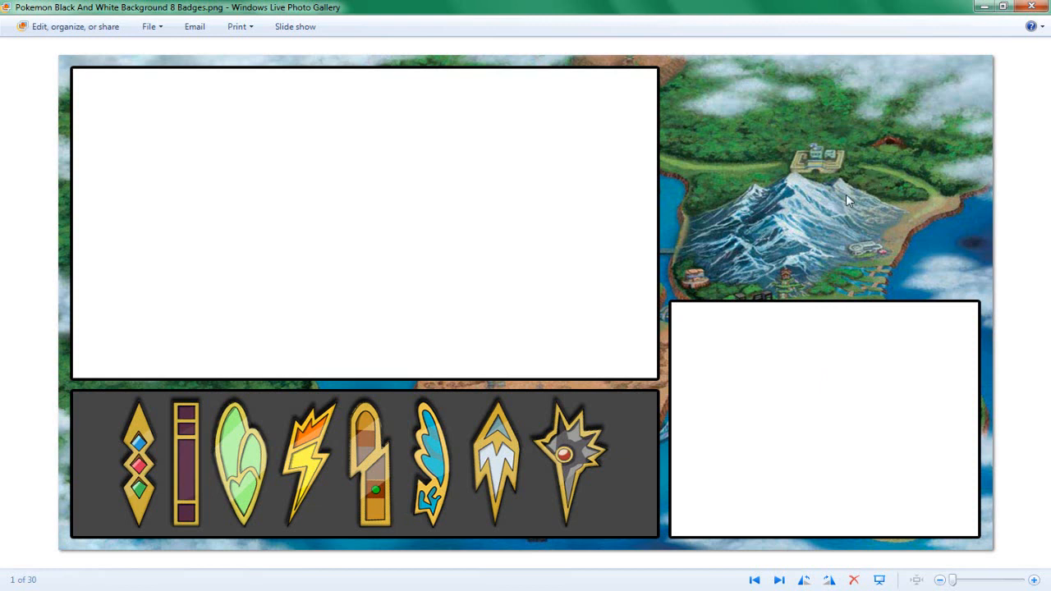
Page through the Pokemon Black And White overlay images in Windows Live Photo Gallery to examine their gym and badge variants
{"action": "left_click", "coordinate": [779, 580]}
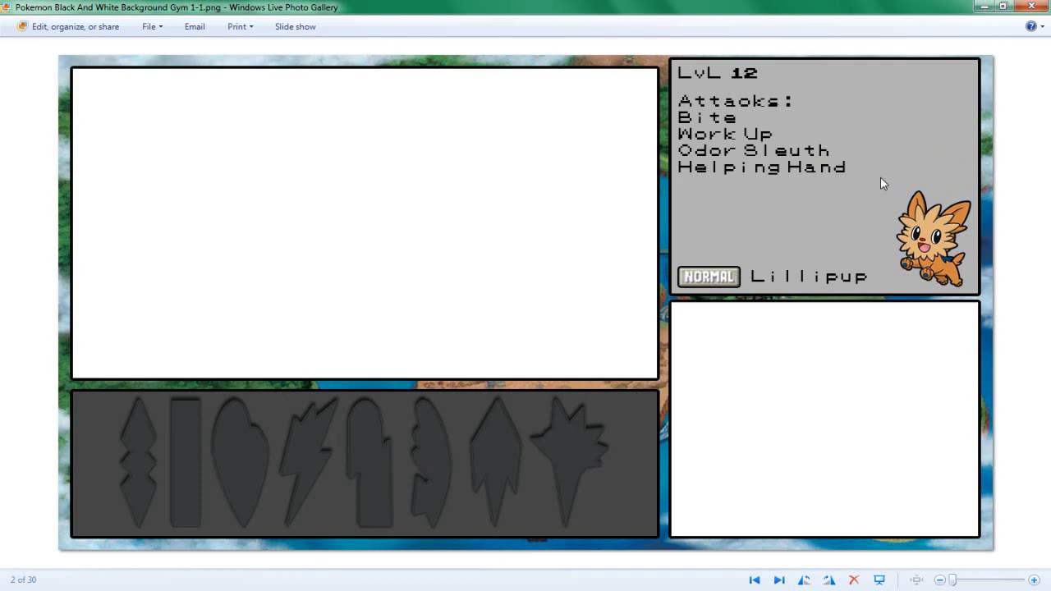
{"action": "left_click", "coordinate": [779, 579]}
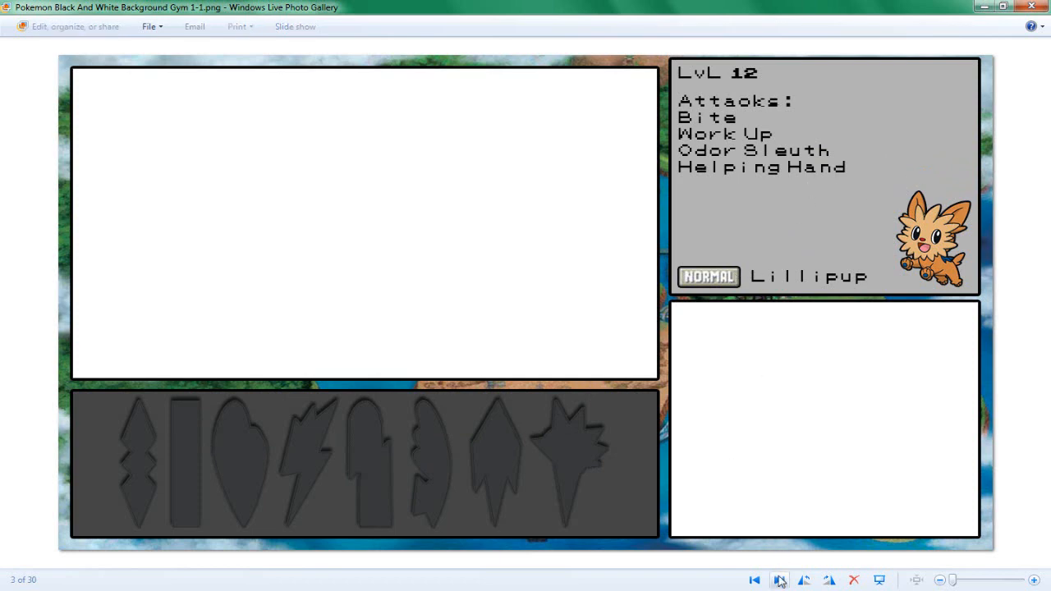
{"action": "left_click", "coordinate": [779, 580]}
{"action": "left_click", "coordinate": [779, 580]}
{"action": "left_click", "coordinate": [779, 579]}
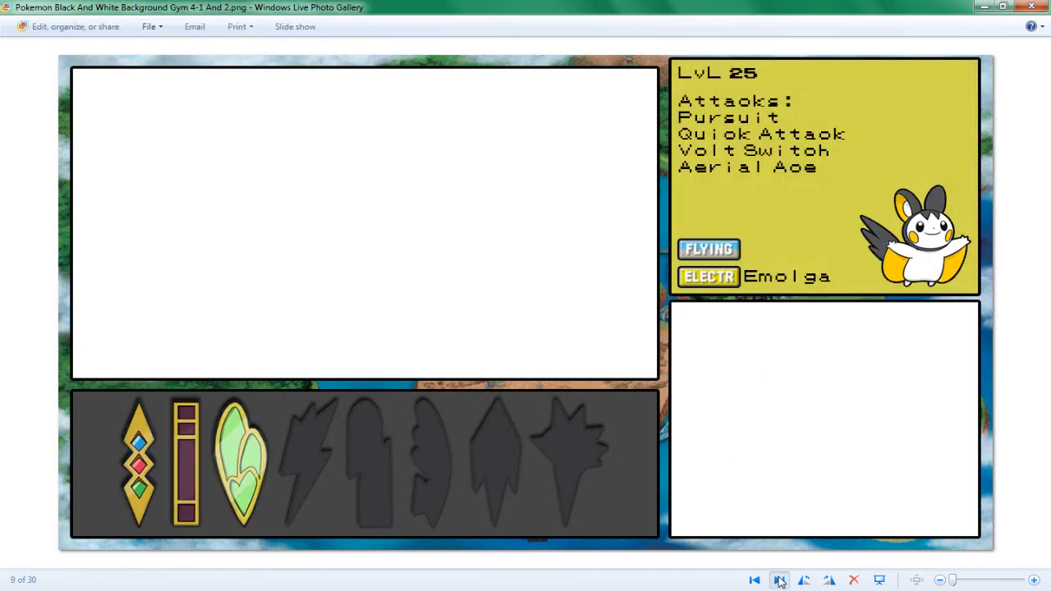
{"action": "left_click", "coordinate": [779, 579]}
{"action": "left_click", "coordinate": [779, 579]}
{"action": "left_click", "coordinate": [779, 580]}
{"action": "left_click", "coordinate": [780, 580]}
{"action": "left_click", "coordinate": [780, 579]}
{"action": "left_click", "coordinate": [779, 580]}
{"action": "left_click", "coordinate": [779, 580]}
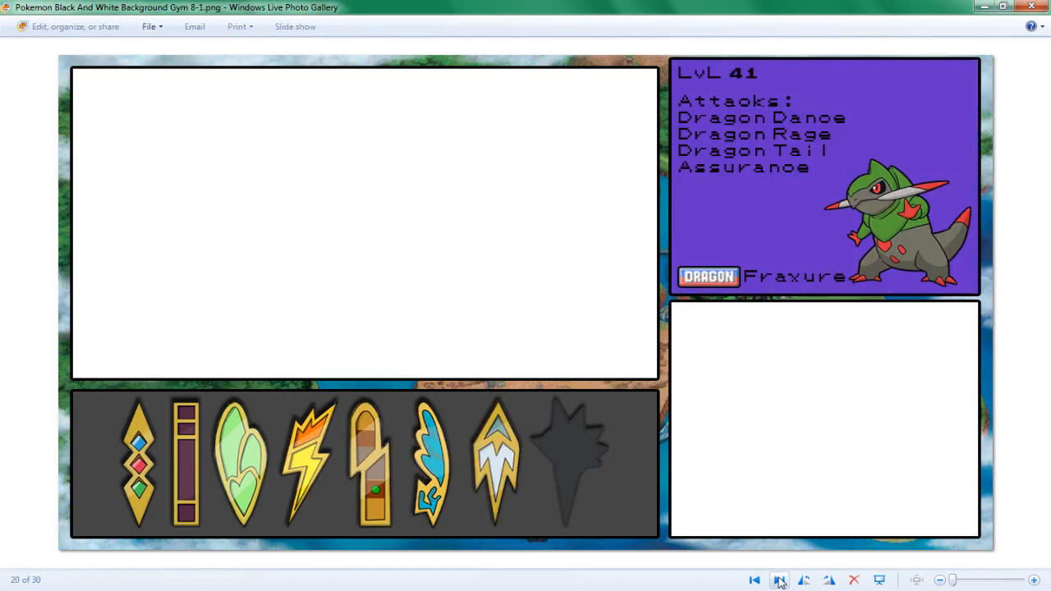
{"action": "left_click", "coordinate": [779, 580]}
{"action": "left_click", "coordinate": [779, 580]}
{"action": "left_click", "coordinate": [779, 579]}
{"action": "left_click", "coordinate": [780, 580]}
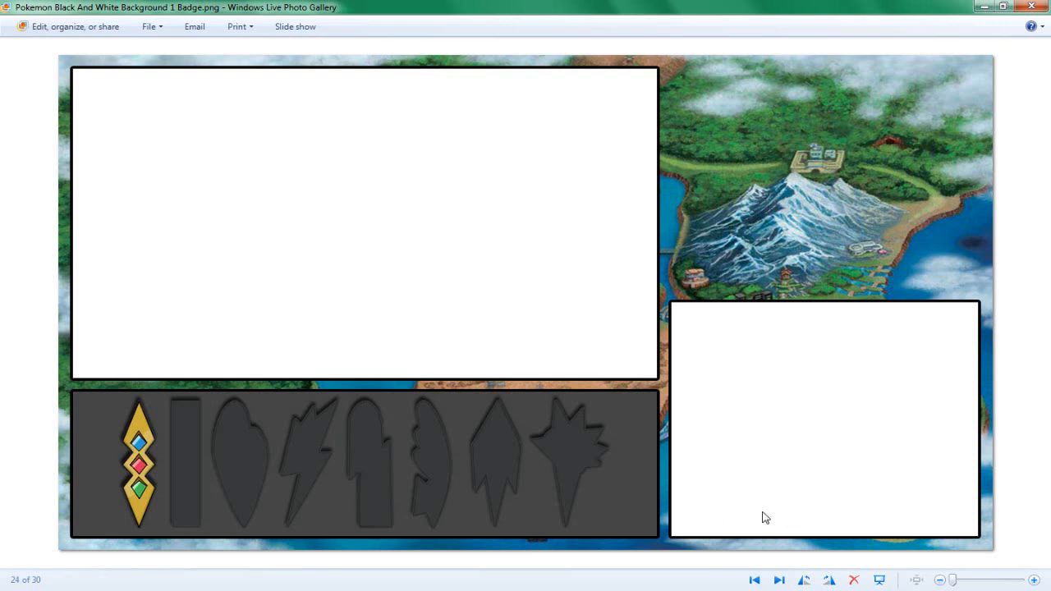
{"action": "left_click", "coordinate": [779, 580]}
{"action": "left_click", "coordinate": [779, 579]}
{"action": "left_click", "coordinate": [779, 580]}
{"action": "left_click", "coordinate": [779, 580]}
{"action": "left_click", "coordinate": [779, 580]}
{"action": "left_click", "coordinate": [780, 579]}
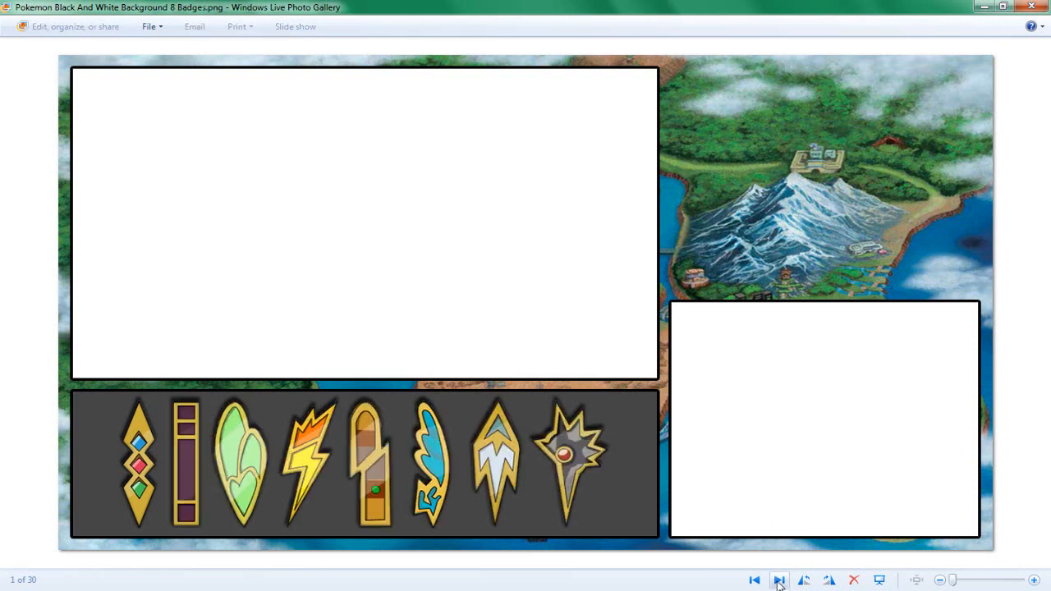
{"action": "left_click", "coordinate": [779, 580]}
{"action": "left_click", "coordinate": [779, 580]}
{"action": "left_click", "coordinate": [779, 579]}
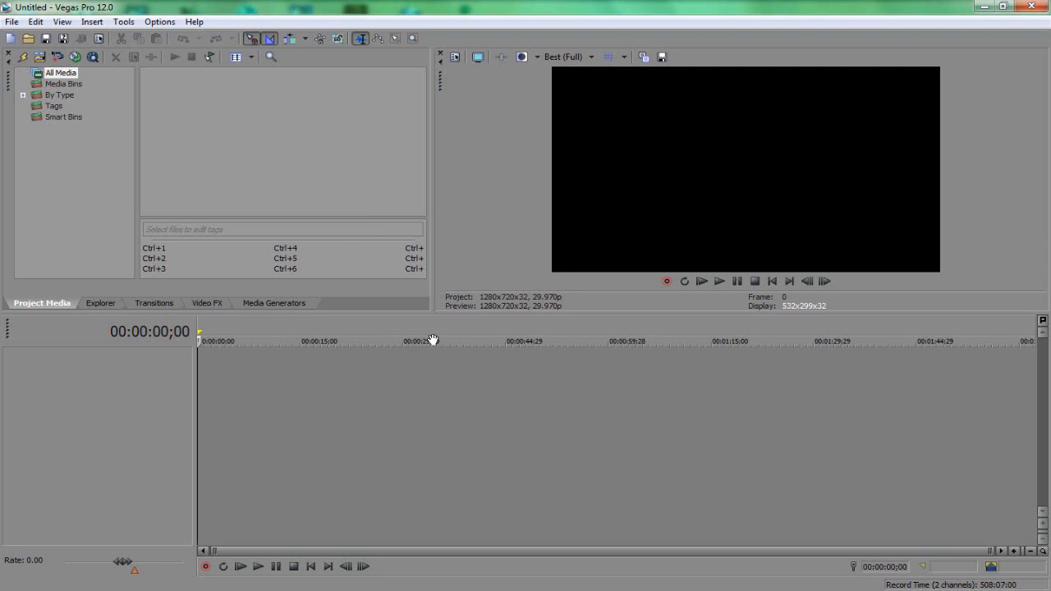
Review the all-users compatibility settings of the Sony Vegas Pro 12 shortcut, keeping compatibility mode for Windows Vista
{"action": "left_click", "coordinate": [5, 570]}
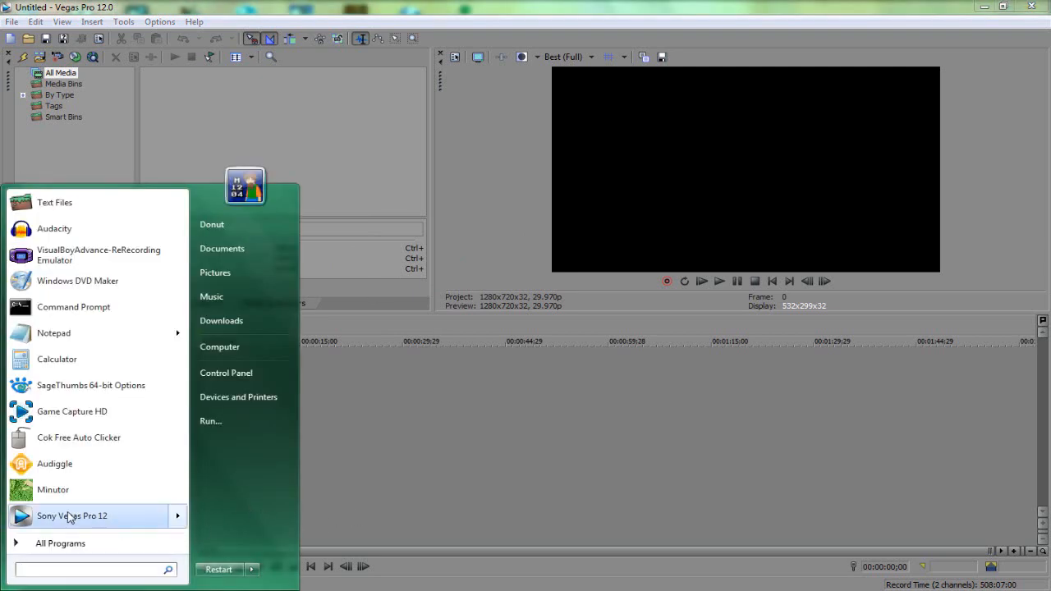
{"action": "right_click", "coordinate": [109, 516]}
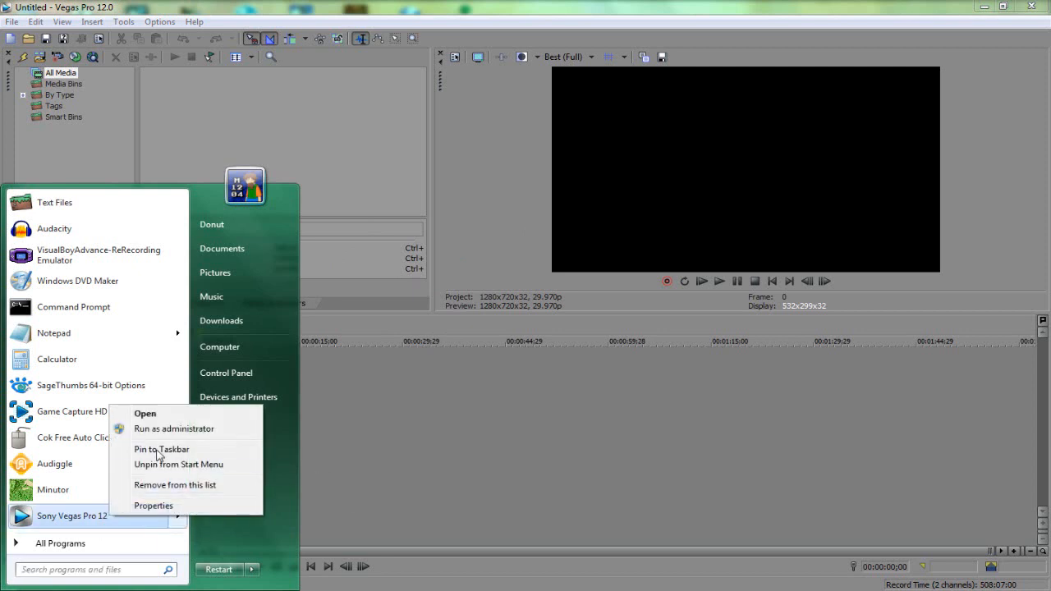
{"action": "left_click", "coordinate": [158, 507]}
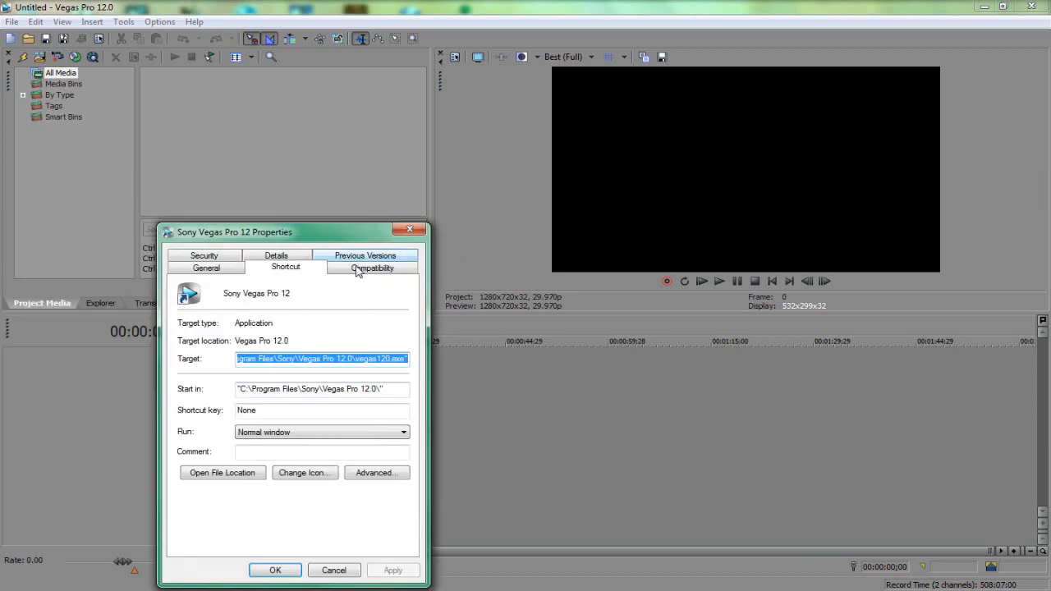
{"action": "left_click", "coordinate": [356, 270]}
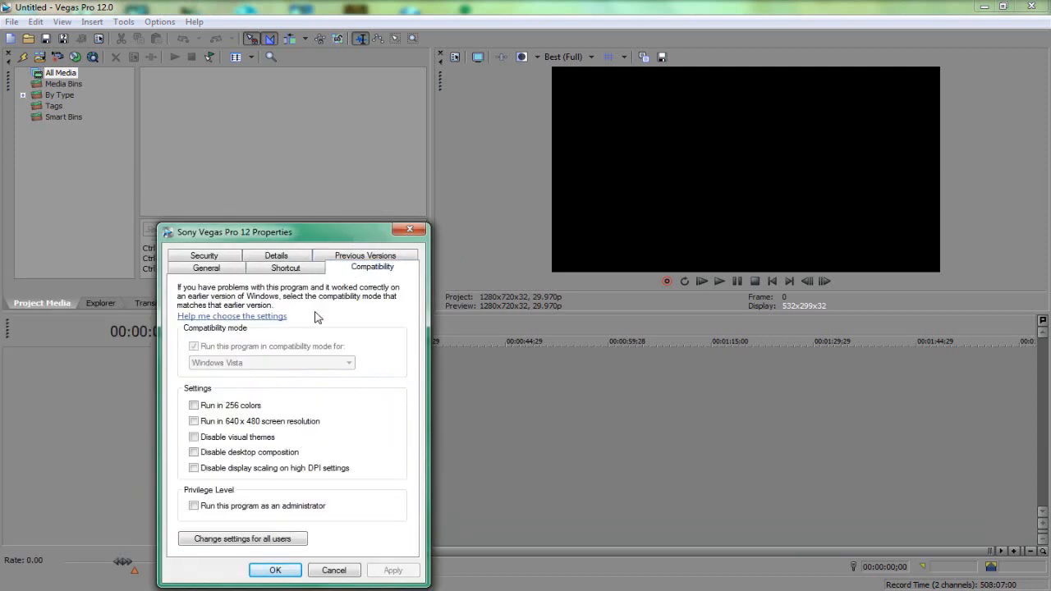
{"action": "left_click", "coordinate": [242, 545]}
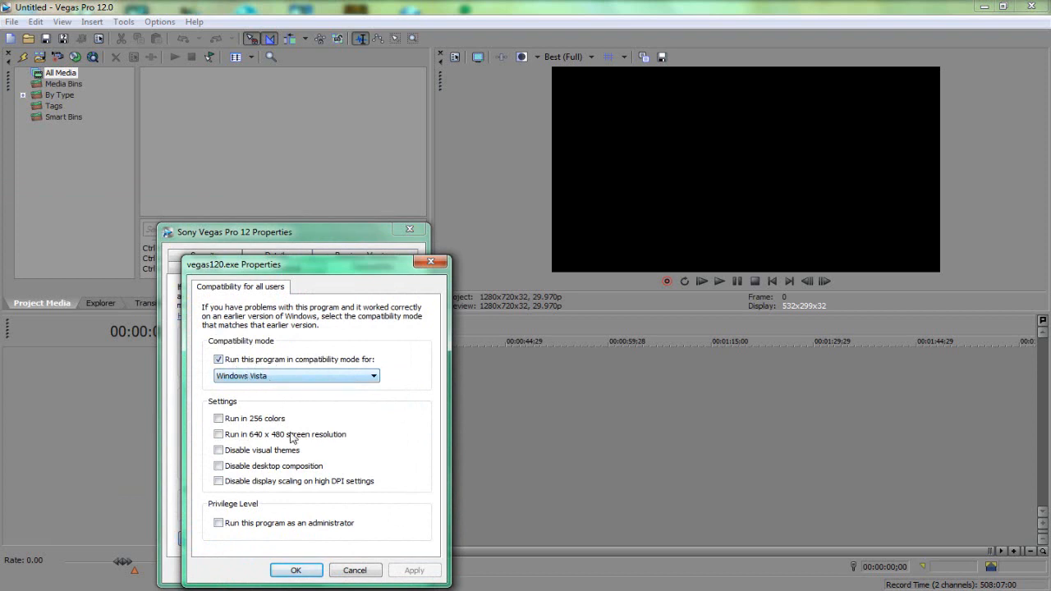
{"action": "left_click", "coordinate": [297, 570]}
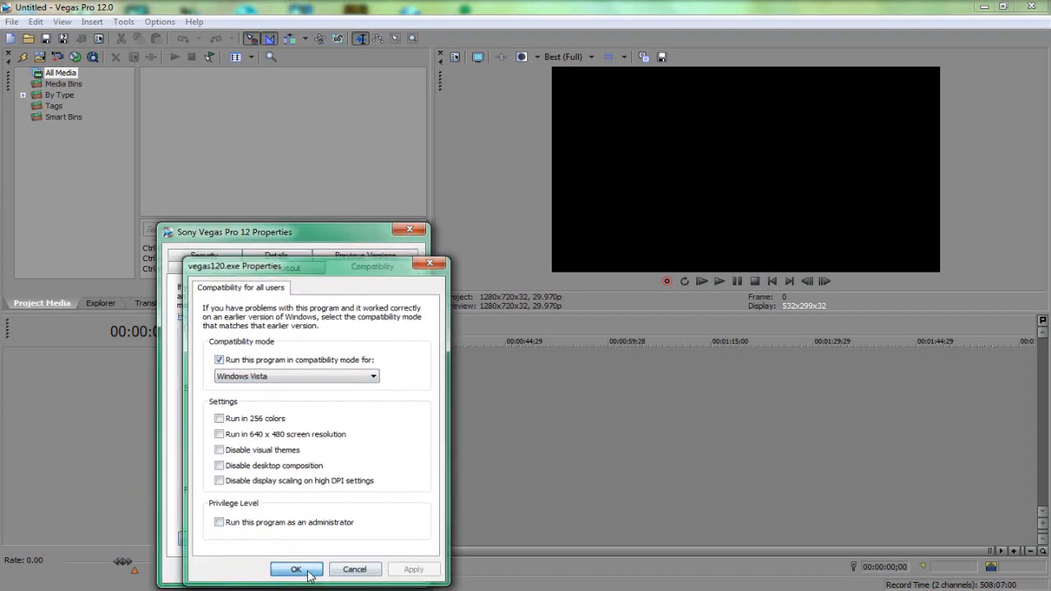
{"action": "left_click", "coordinate": [276, 570]}
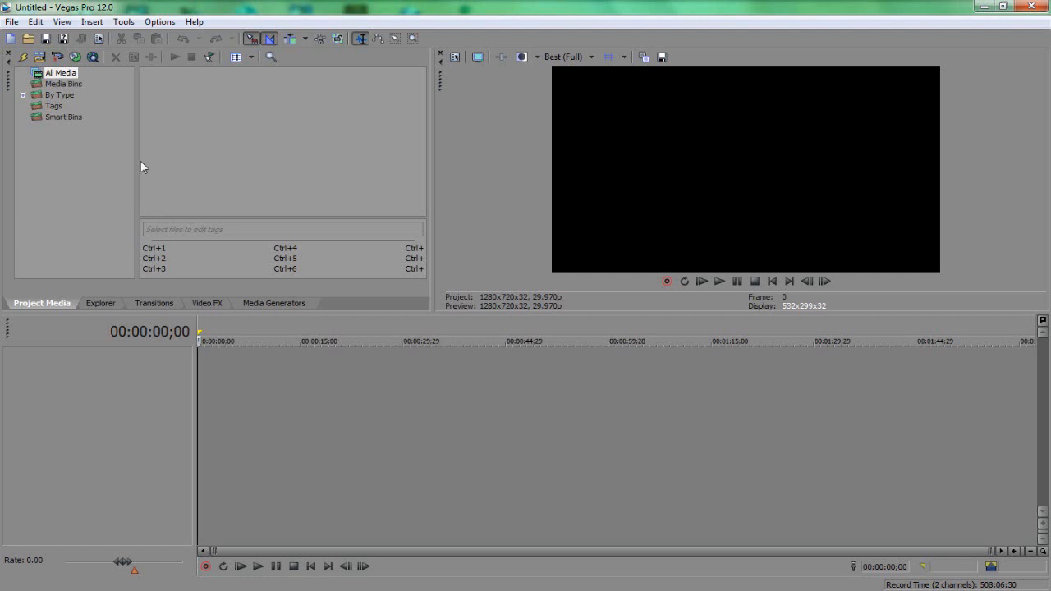
Add Pokemon HeartGold_11_19479.avi from the AviFiles folder to the start of the empty Vegas Pro timeline
{"action": "left_click", "coordinate": [13, 22]}
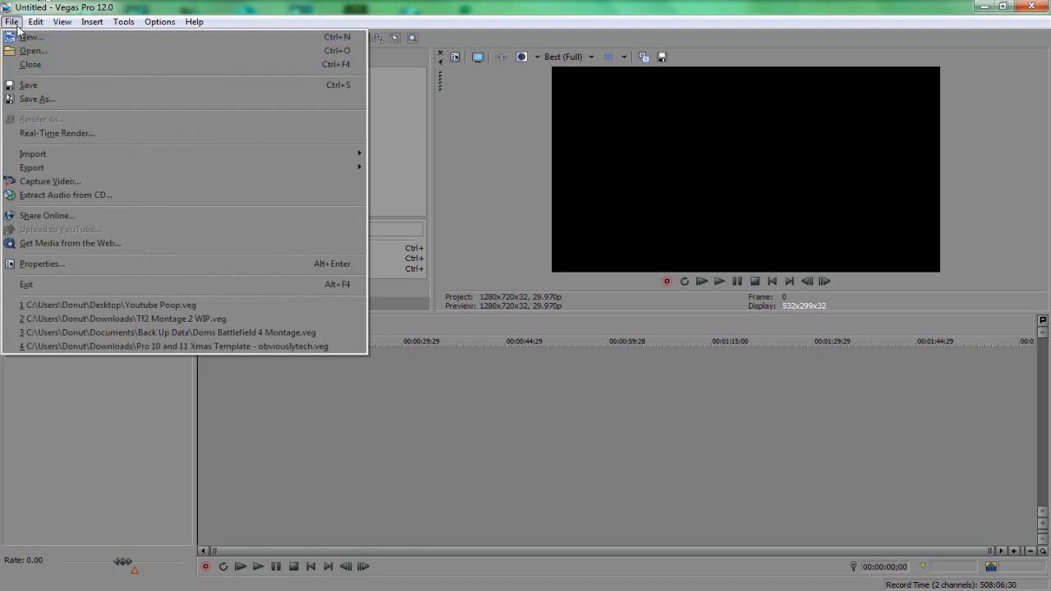
{"action": "left_click", "coordinate": [13, 23]}
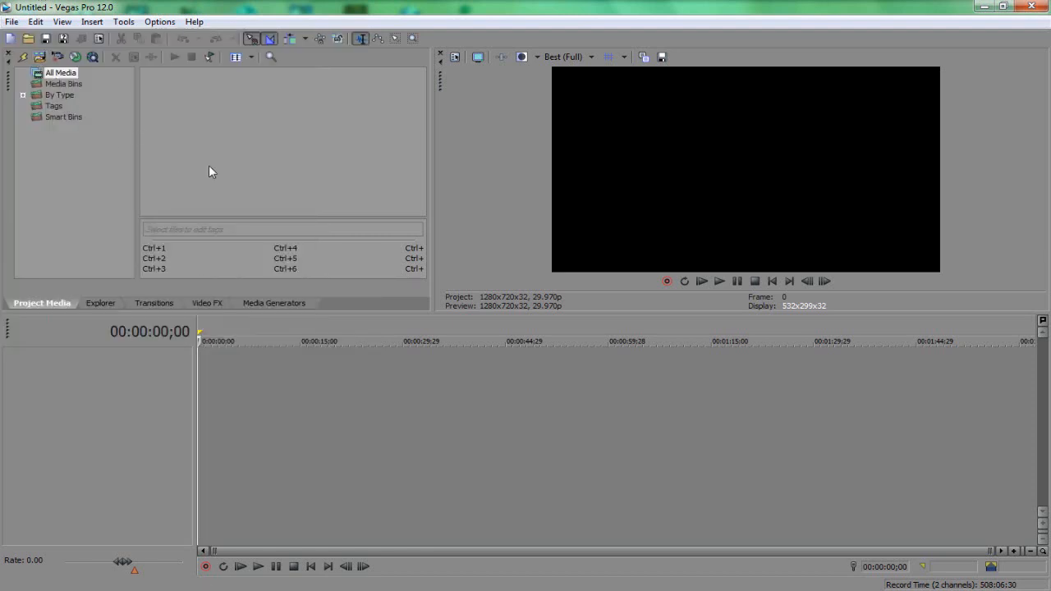
{"action": "left_click", "coordinate": [105, 303]}
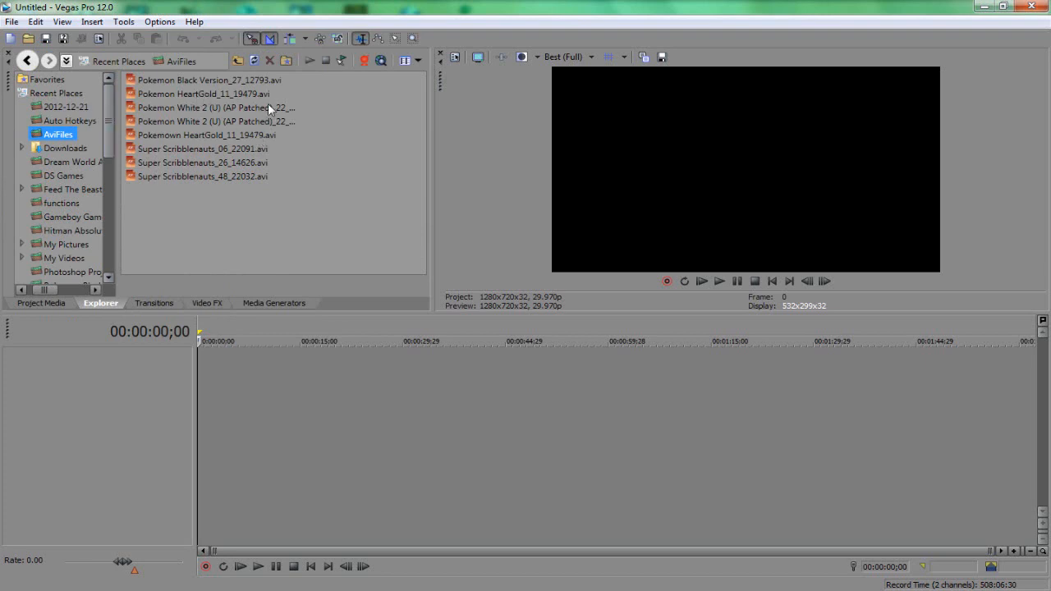
{"action": "left_click", "coordinate": [214, 94]}
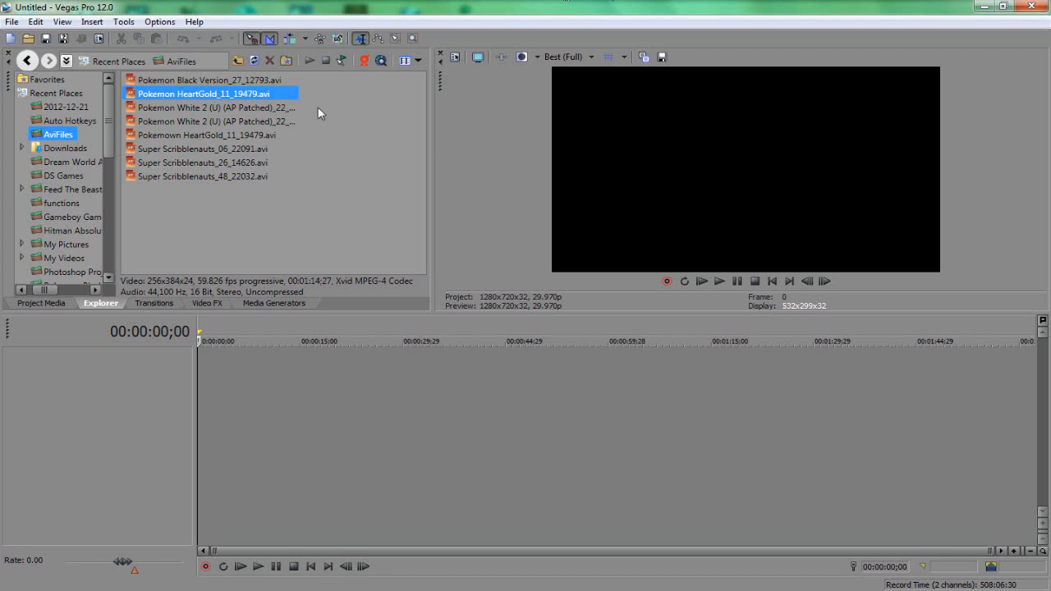
{"action": "left_click_drag", "start_coordinate": [214, 94], "coordinate": [208, 394]}
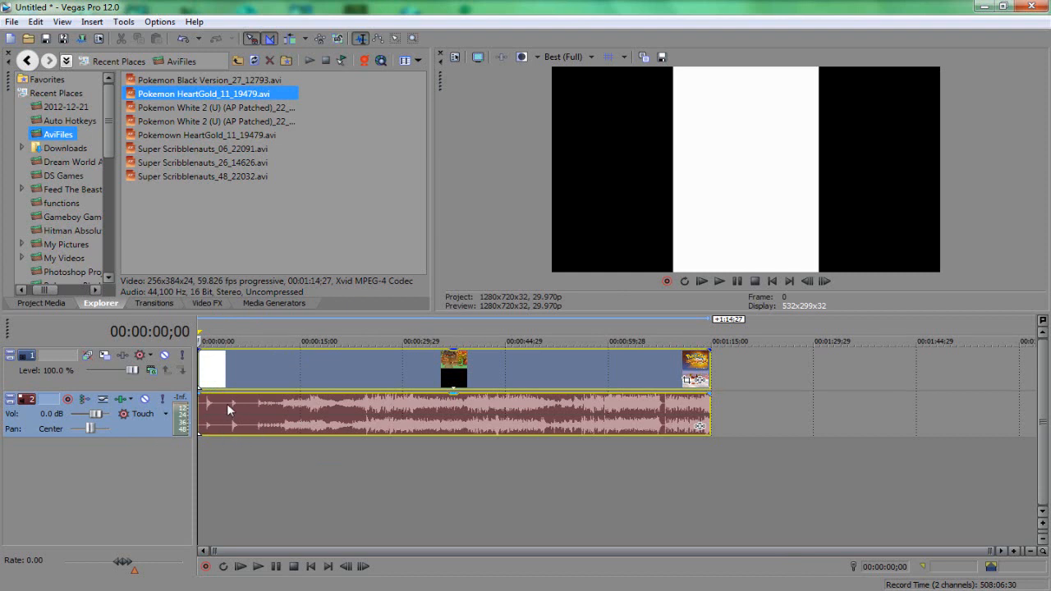
Try inserting an empty video track above the HeartGold clip and undo the insertion
{"action": "right_click", "coordinate": [132, 426]}
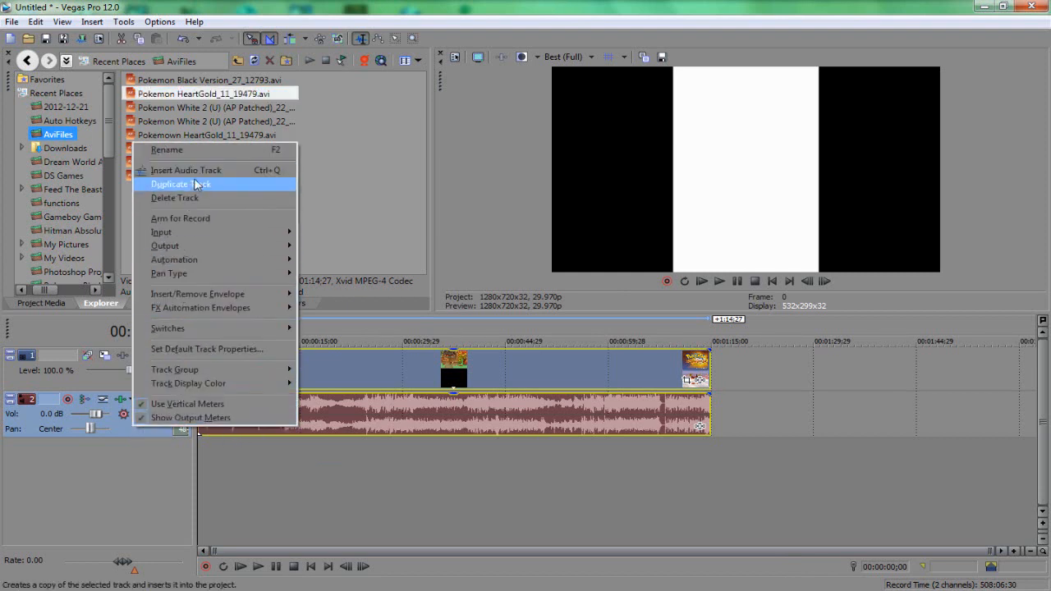
{"action": "left_click", "coordinate": [107, 390]}
{"action": "right_click", "coordinate": [107, 390]}
{"action": "left_click", "coordinate": [168, 419]}
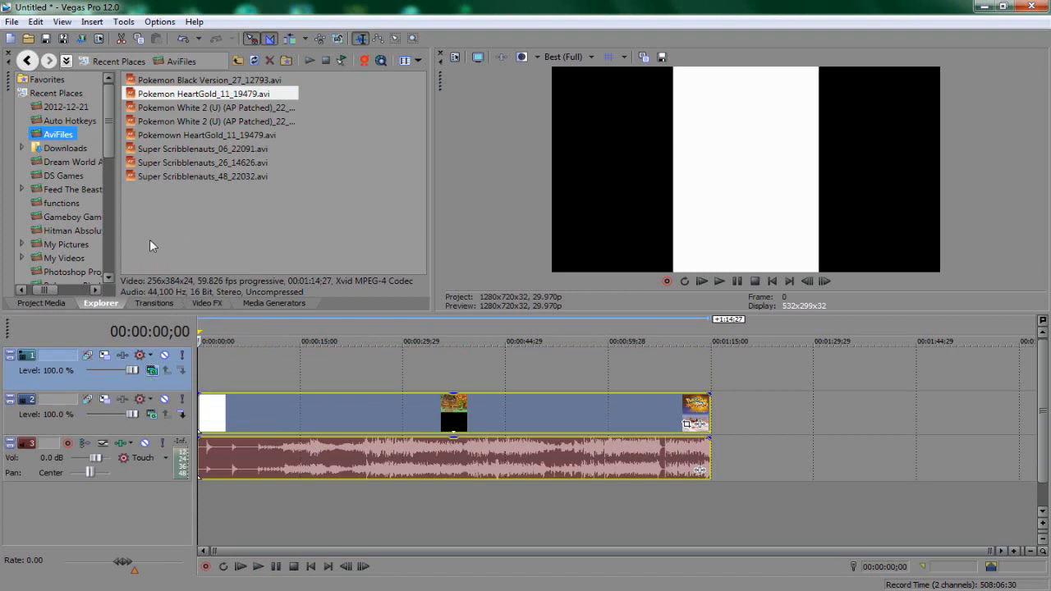
{"action": "left_click", "coordinate": [182, 39]}
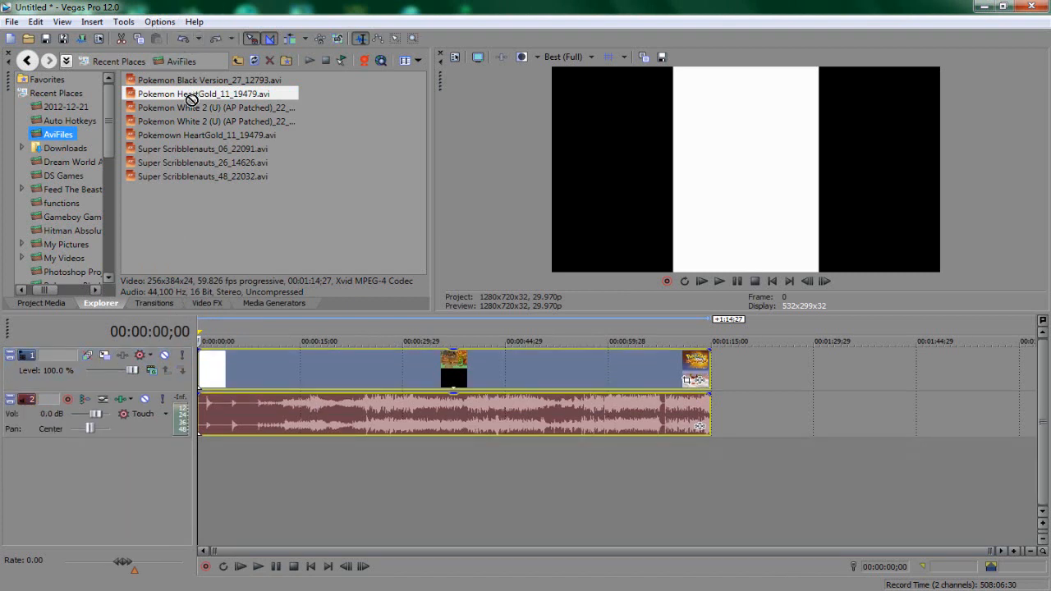
Add a second copy of Pokemon HeartGold_11_19479.avi on new tracks below the first, and delete the first copy's audio event and track
{"action": "left_click_drag", "start_coordinate": [236, 429], "coordinate": [184, 470]}
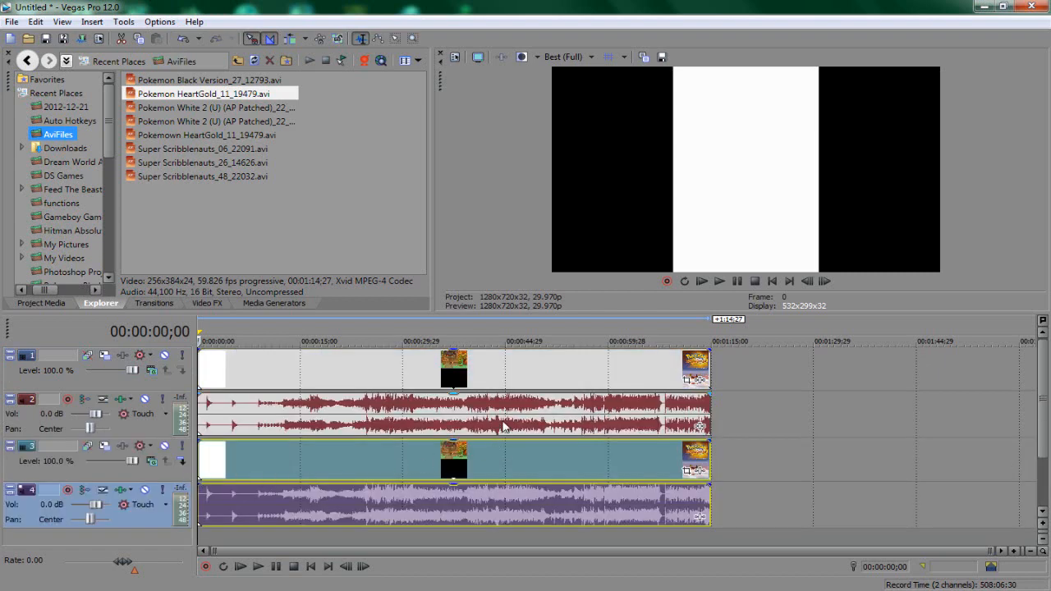
{"action": "left_click", "coordinate": [493, 374]}
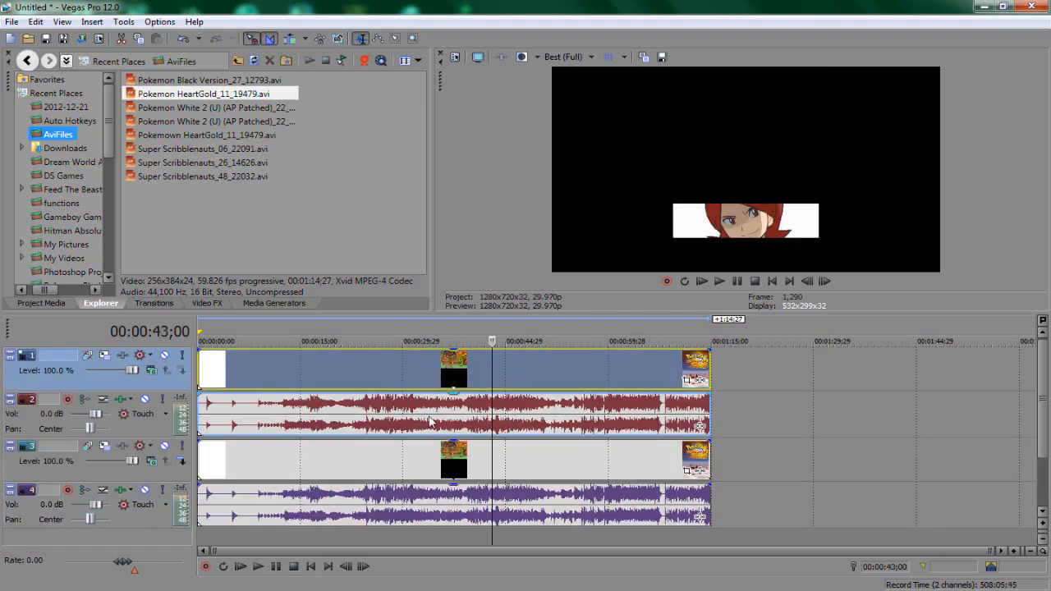
{"action": "left_click", "coordinate": [429, 422]}
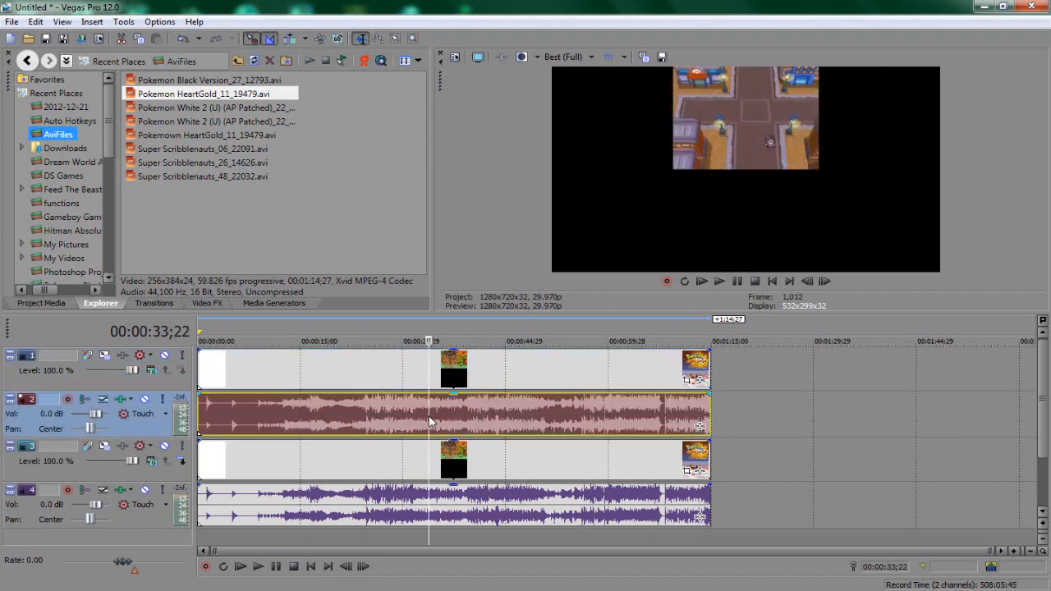
{"action": "right_click", "coordinate": [441, 417]}
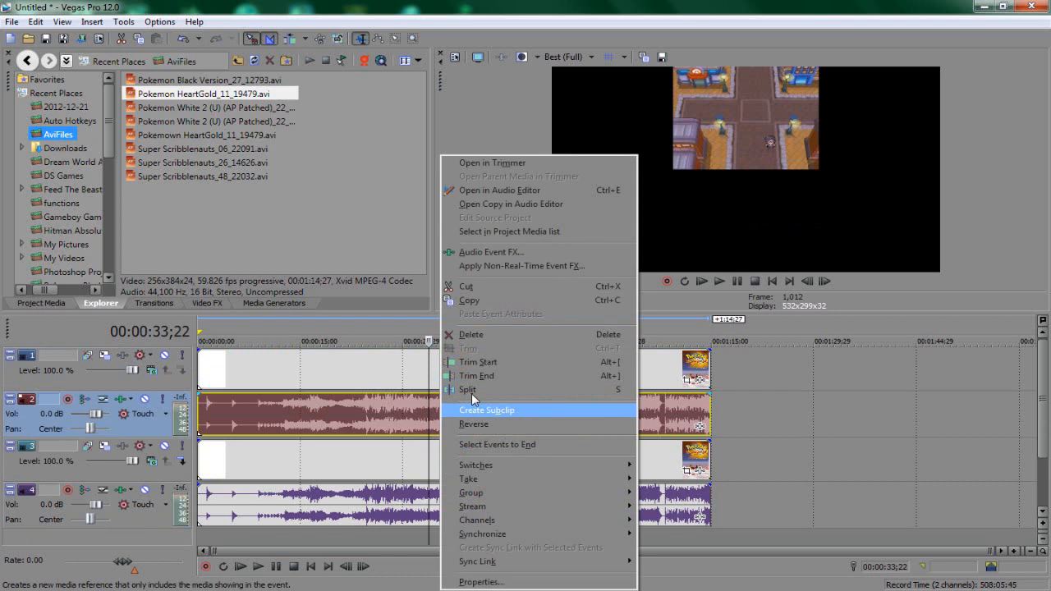
{"action": "left_click", "coordinate": [502, 333]}
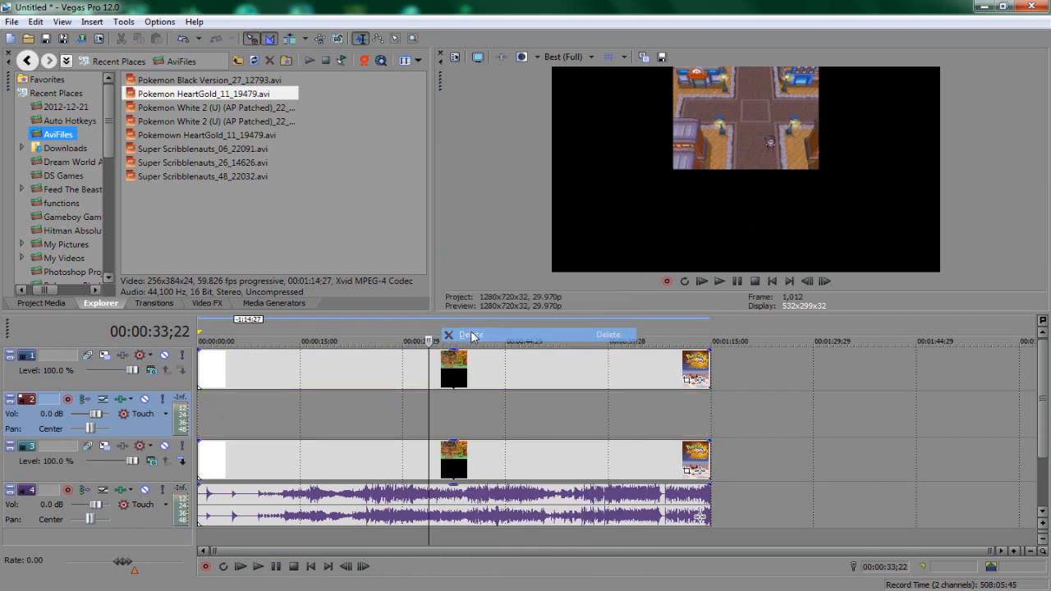
{"action": "right_click", "coordinate": [152, 430]}
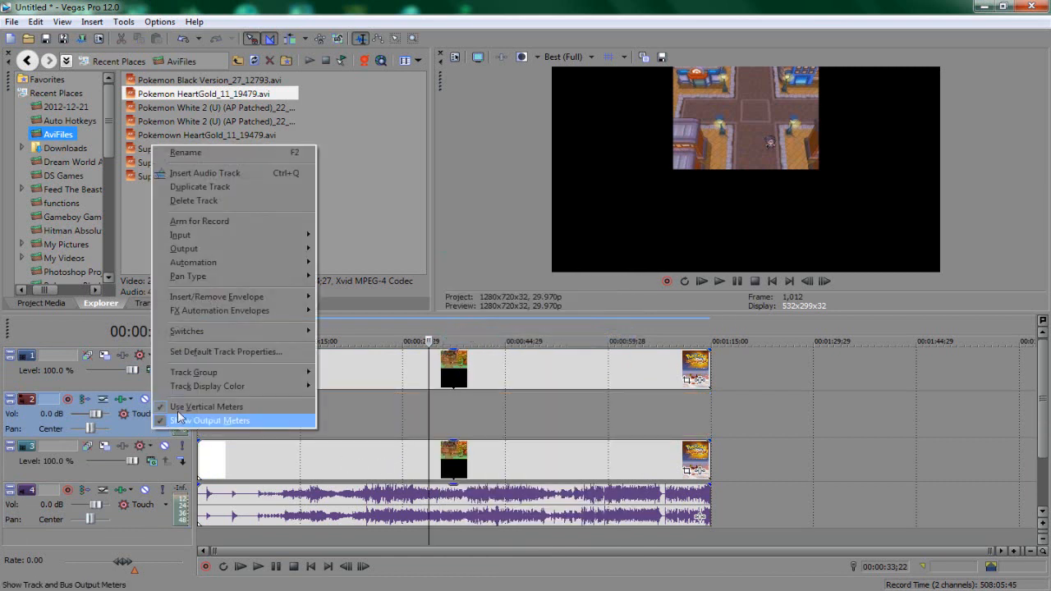
{"action": "left_click", "coordinate": [207, 200]}
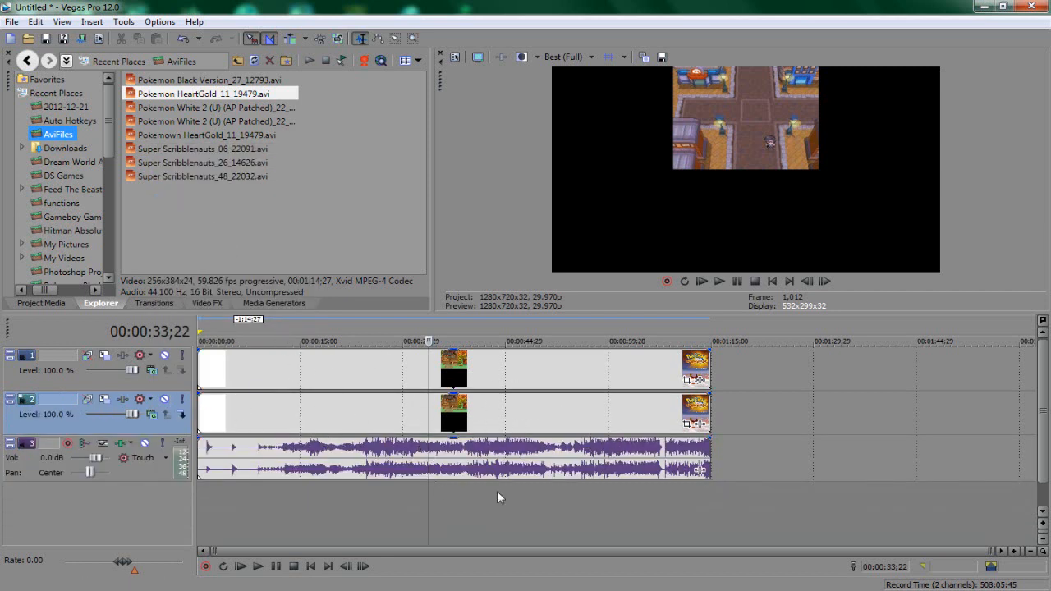
Turn off Maintain aspect ratio in the event properties of both HeartGold video clips
{"action": "right_click", "coordinate": [560, 366]}
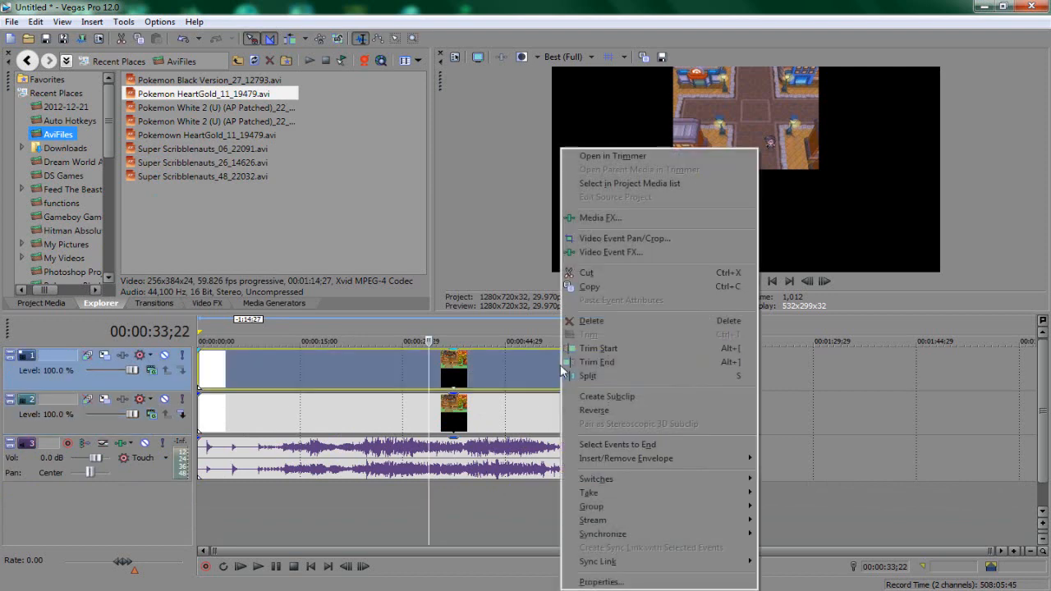
{"action": "left_click", "coordinate": [599, 582]}
{"action": "left_click", "coordinate": [437, 182]}
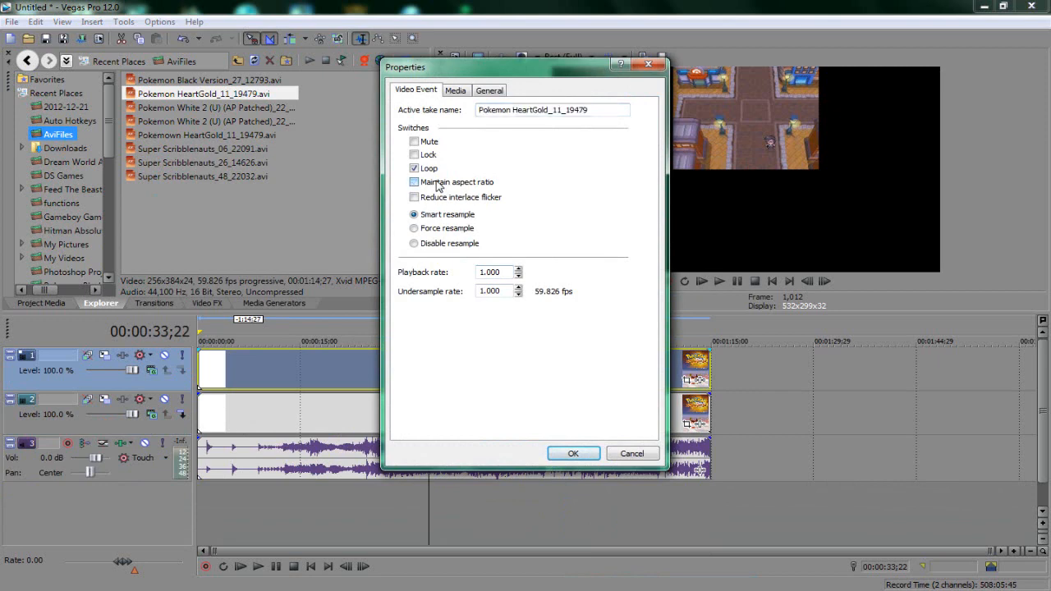
{"action": "left_click", "coordinate": [572, 454]}
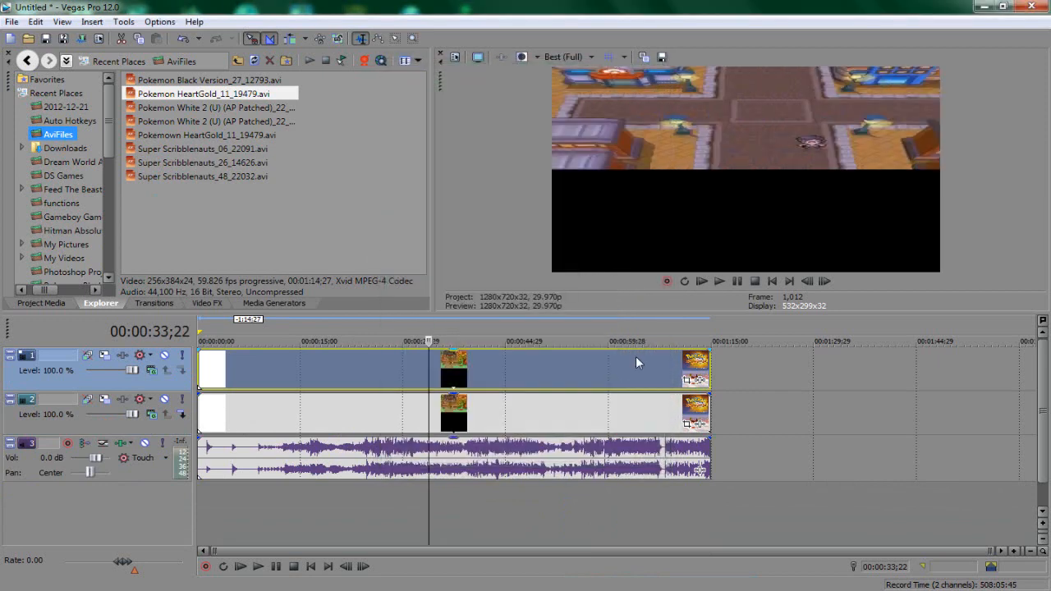
{"action": "right_click", "coordinate": [534, 414]}
{"action": "left_click", "coordinate": [572, 582]}
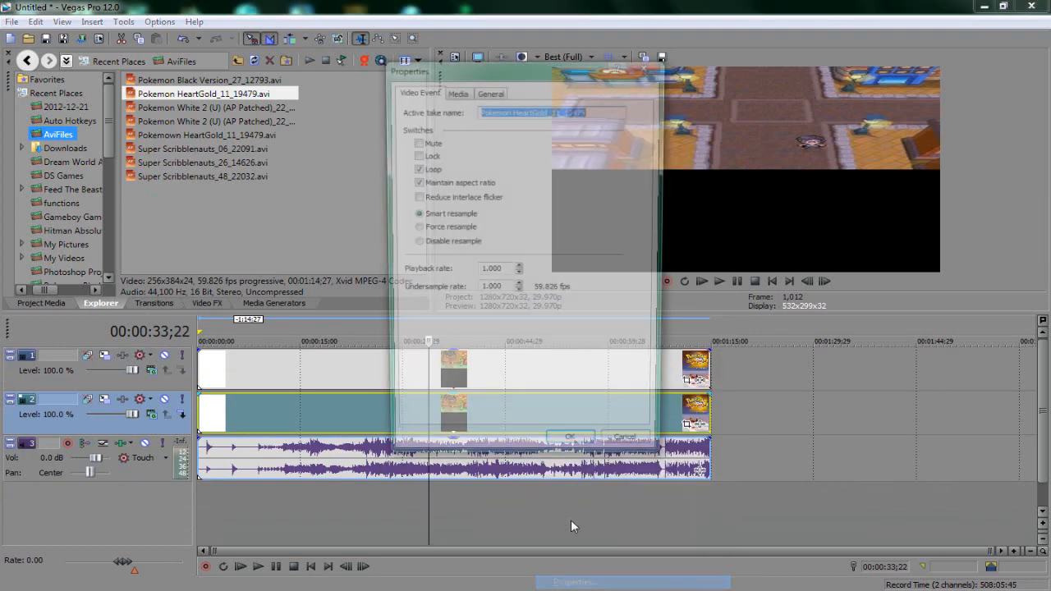
{"action": "left_click", "coordinate": [438, 183]}
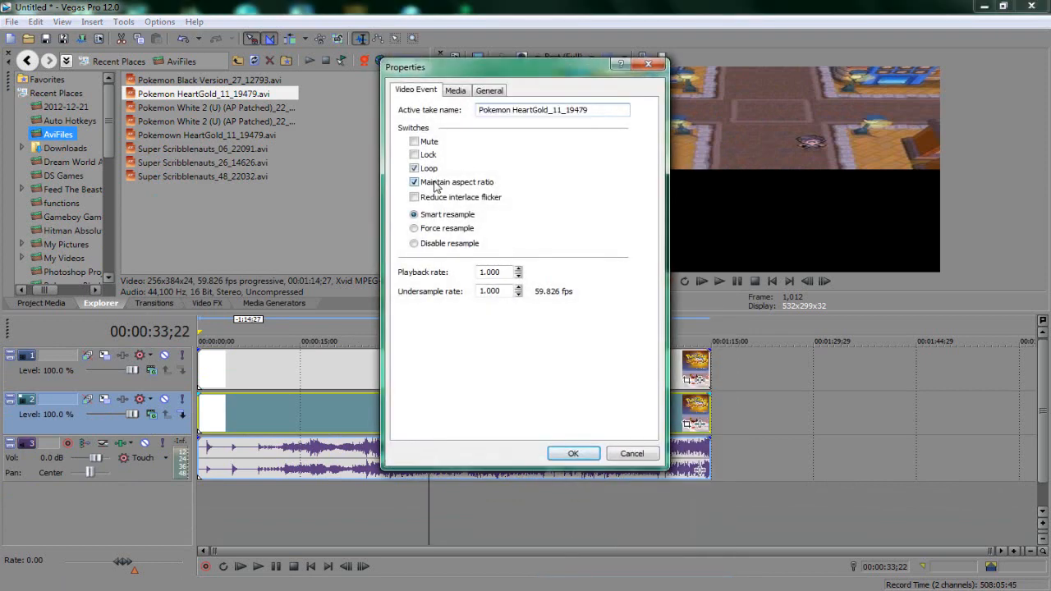
{"action": "left_click", "coordinate": [586, 457]}
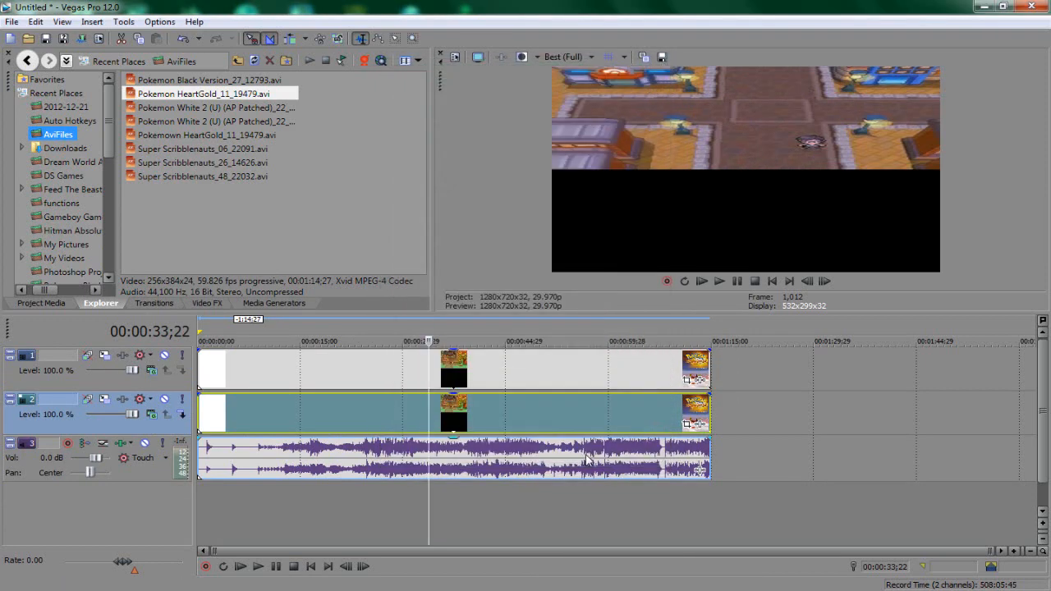
Insert a video track above the clips and add the badgeless Pokemon Ruby And Sapphire layout from Video Overlays, spanning the footage's full length
{"action": "right_click", "coordinate": [153, 387]}
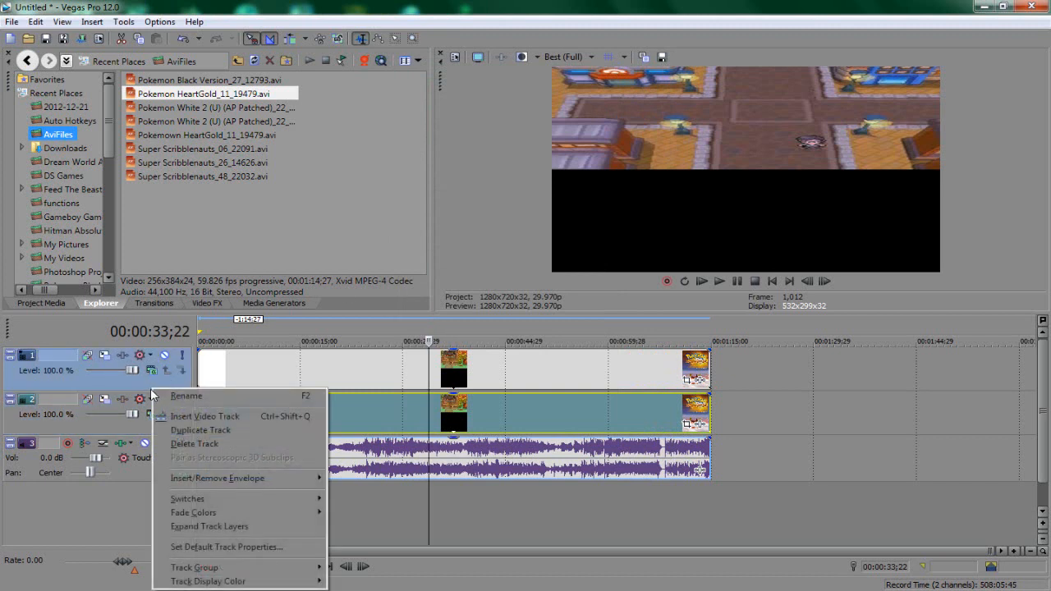
{"action": "left_click", "coordinate": [227, 416]}
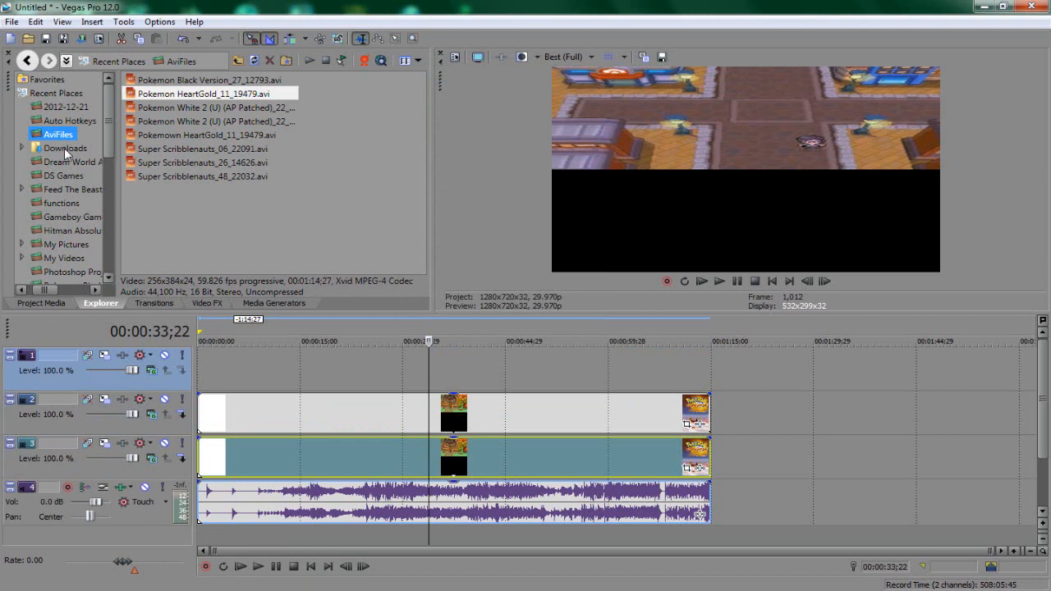
{"action": "left_click", "coordinate": [55, 80]}
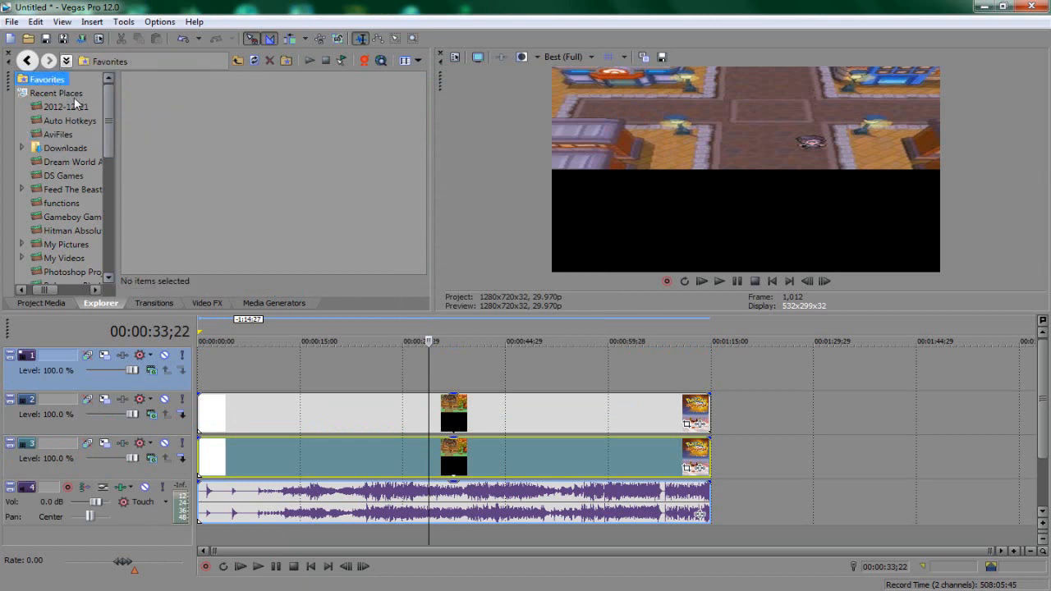
{"action": "left_click", "coordinate": [74, 95]}
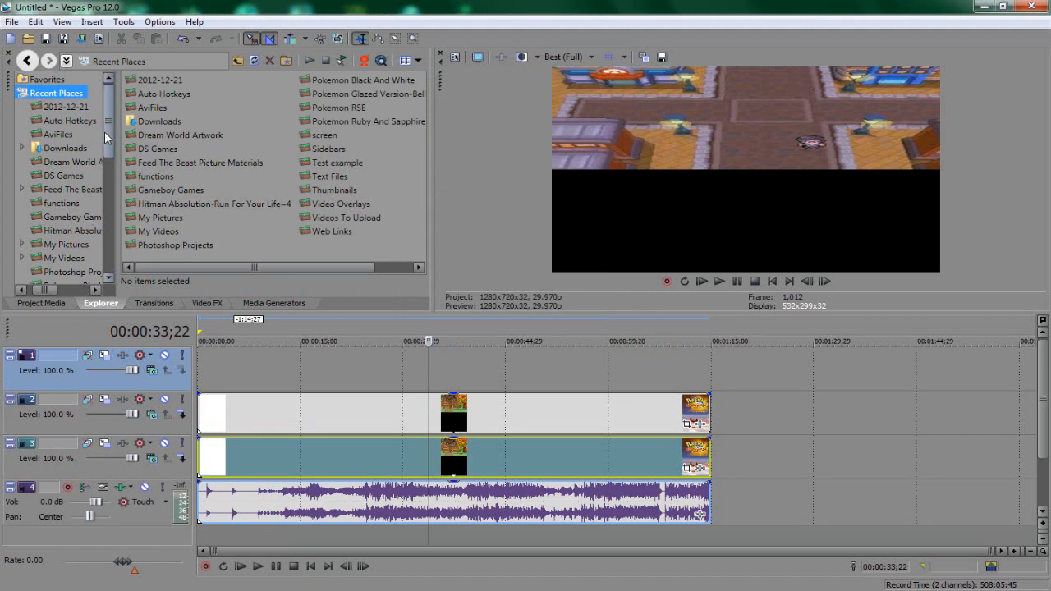
{"action": "double_click", "coordinate": [30, 95]}
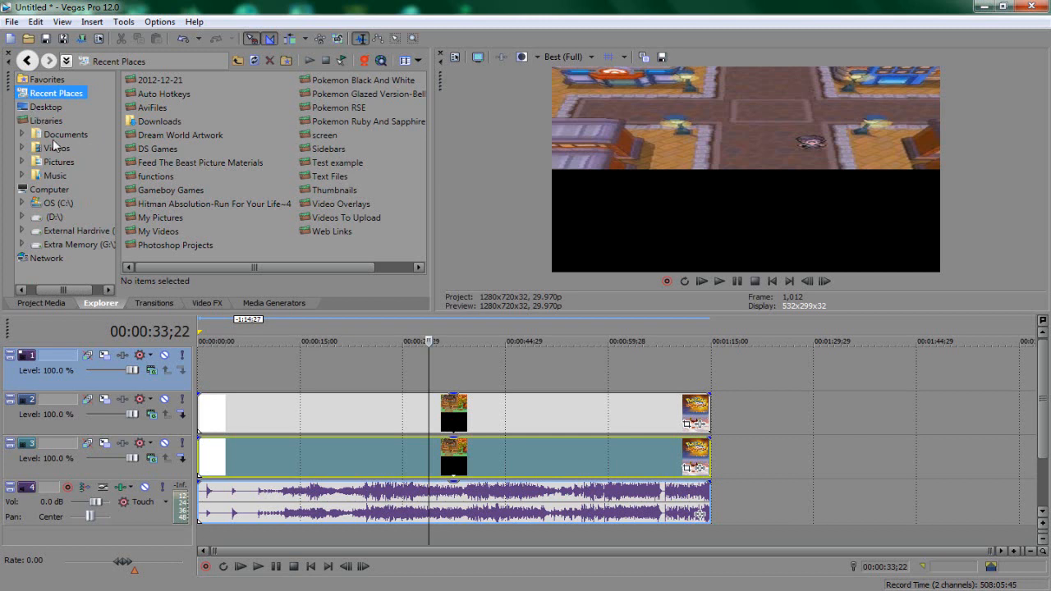
{"action": "left_click", "coordinate": [66, 164]}
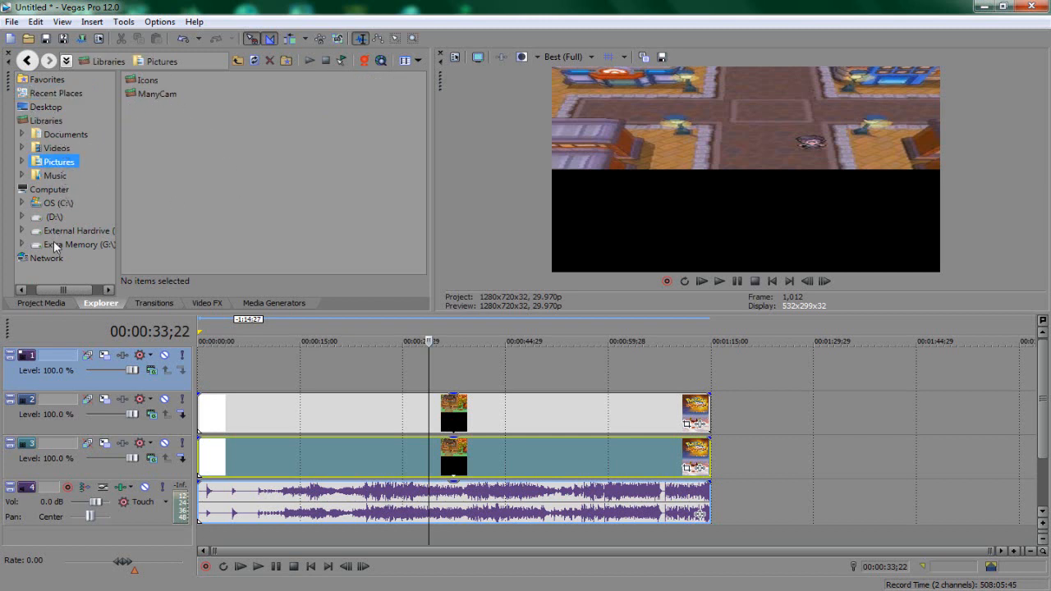
{"action": "left_click", "coordinate": [80, 232]}
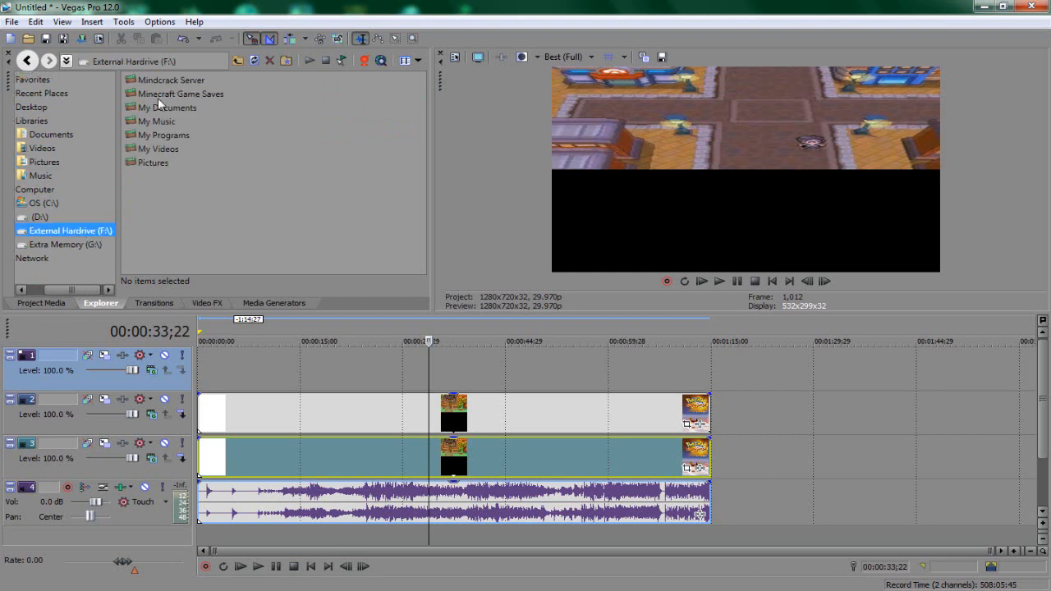
{"action": "double_click", "coordinate": [153, 164]}
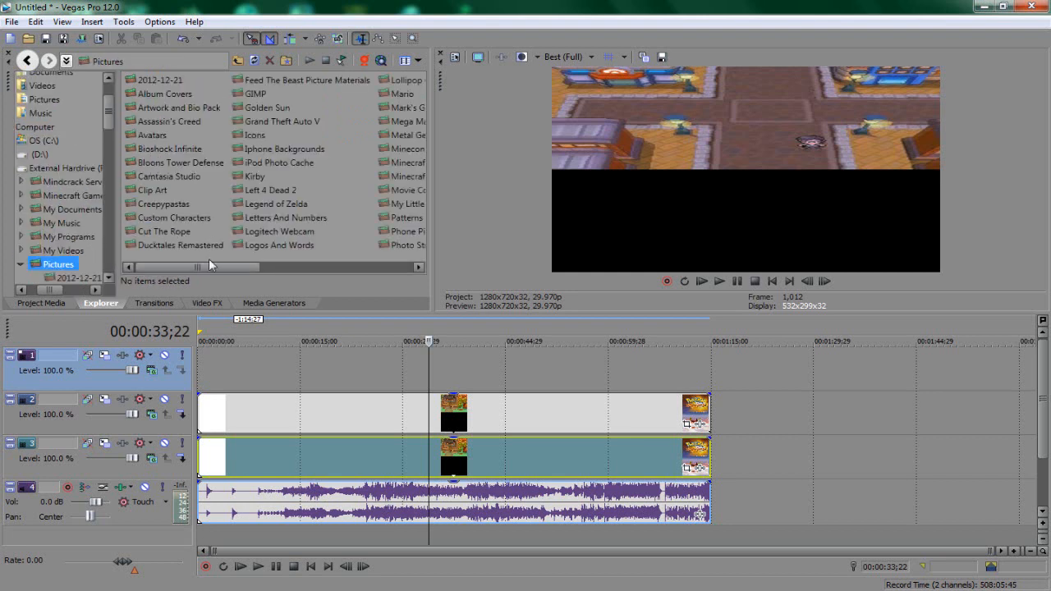
{"action": "left_click_drag", "start_coordinate": [212, 265], "coordinate": [357, 266]}
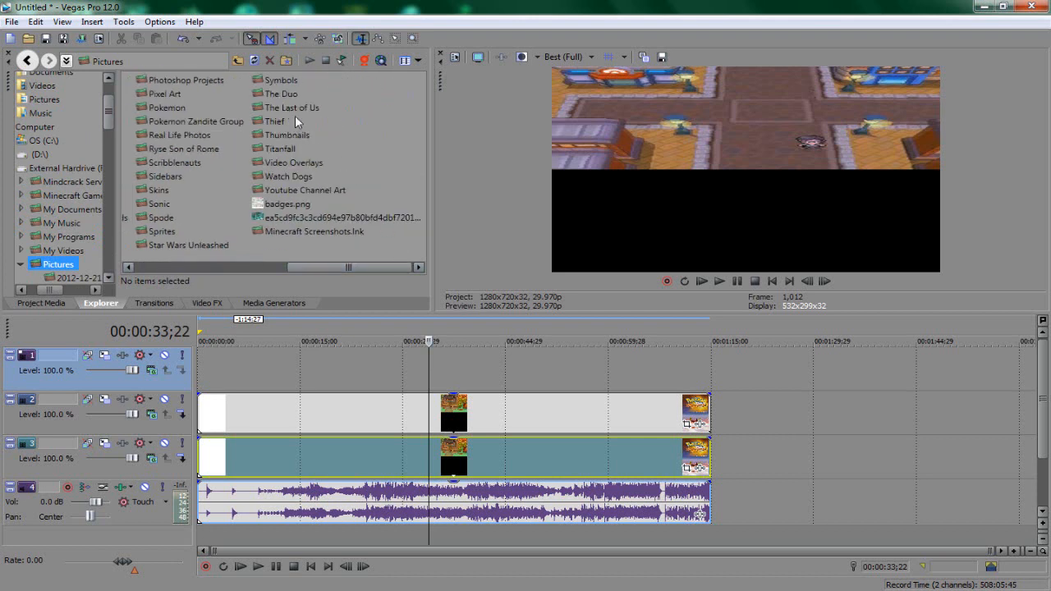
{"action": "double_click", "coordinate": [293, 162]}
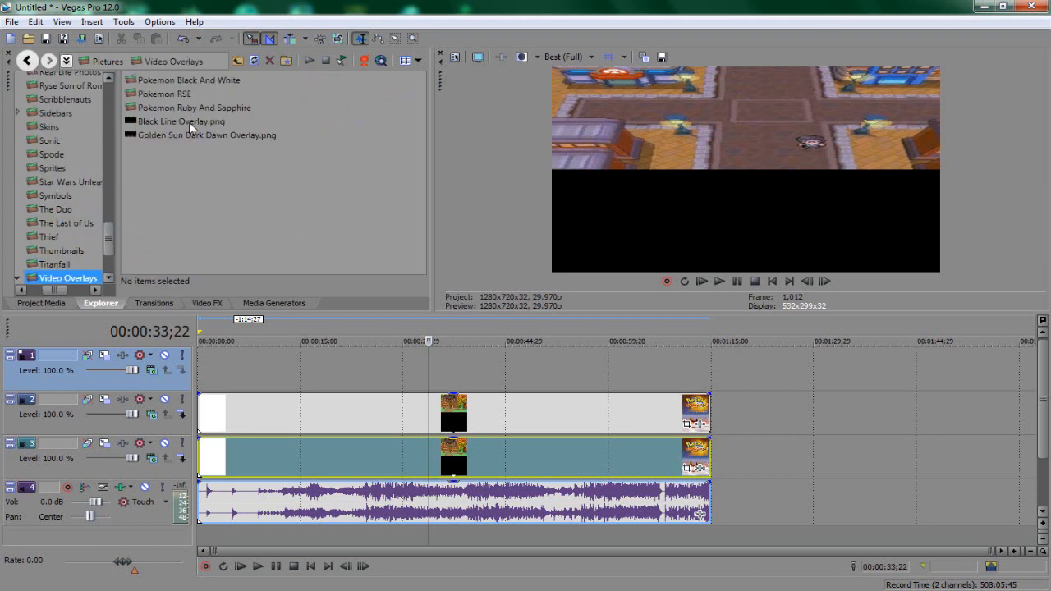
{"action": "double_click", "coordinate": [172, 107]}
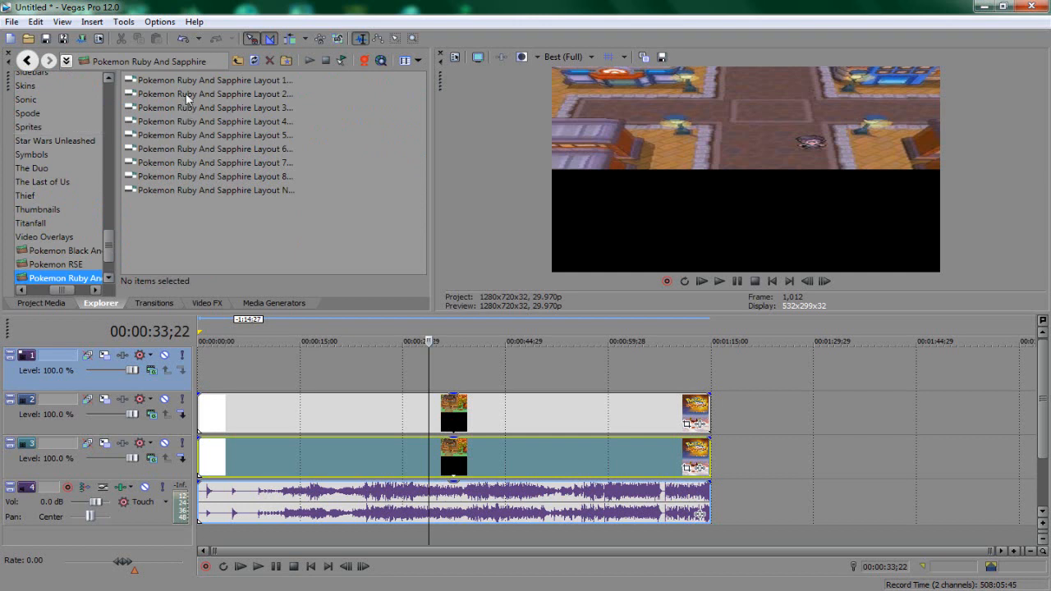
{"action": "left_click_drag", "start_coordinate": [237, 190], "coordinate": [707, 396]}
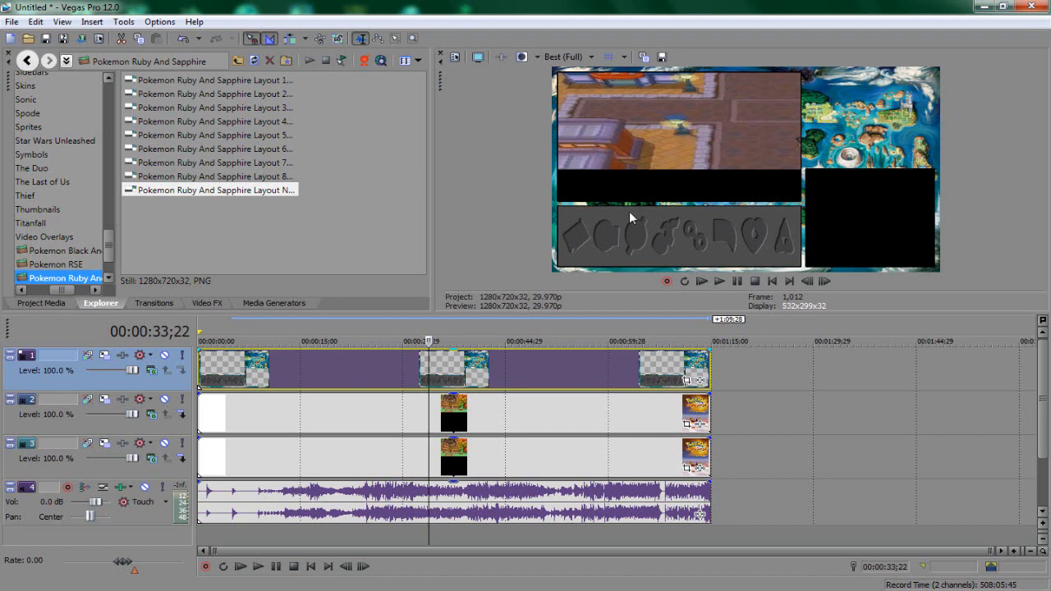
Apply the Pokemon Top Screen pan/crop preset to the HeartGold clip on track 2
{"action": "left_click", "coordinate": [398, 424]}
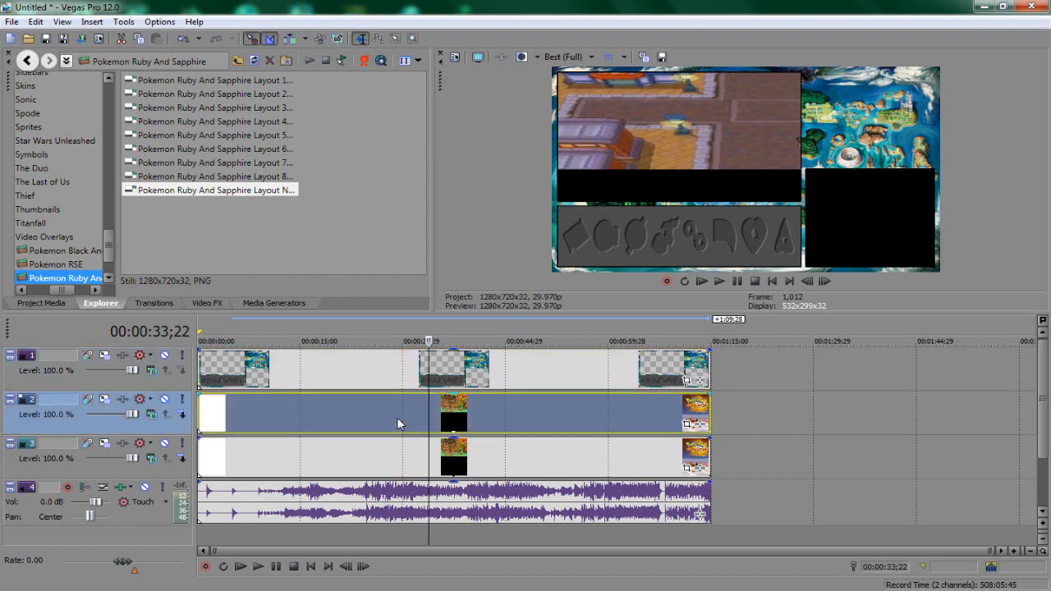
{"action": "right_click", "coordinate": [398, 424]}
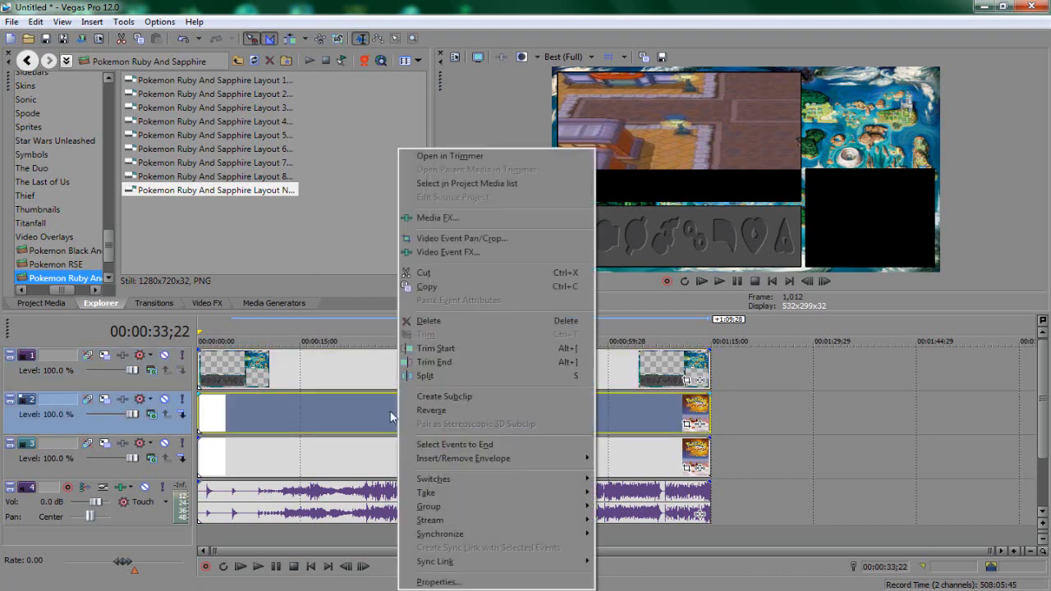
{"action": "left_click", "coordinate": [455, 239]}
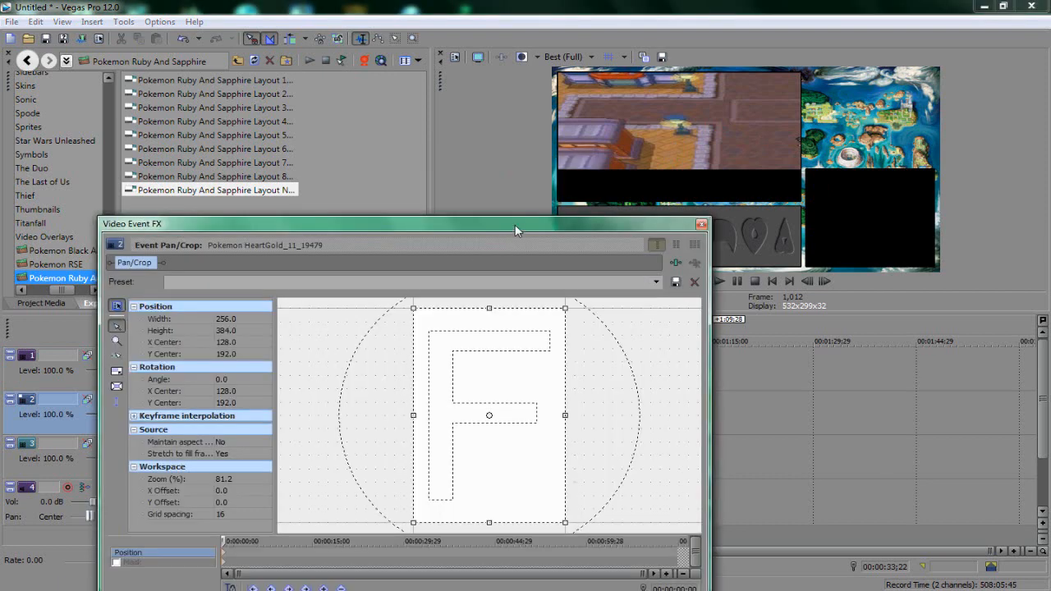
{"action": "left_click_drag", "start_coordinate": [516, 230], "coordinate": [500, 194]}
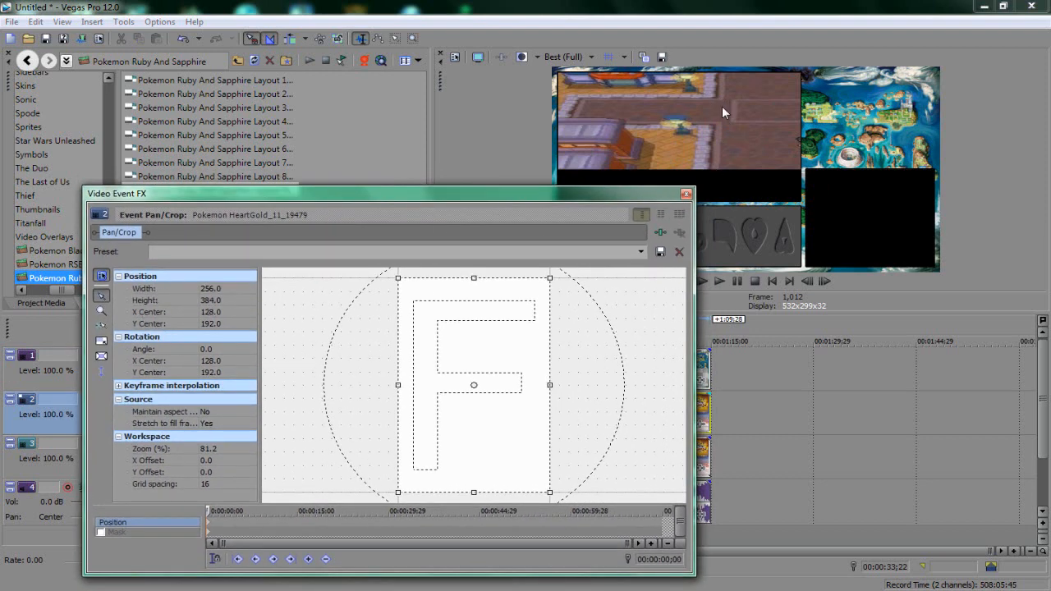
{"action": "left_click", "coordinate": [640, 252]}
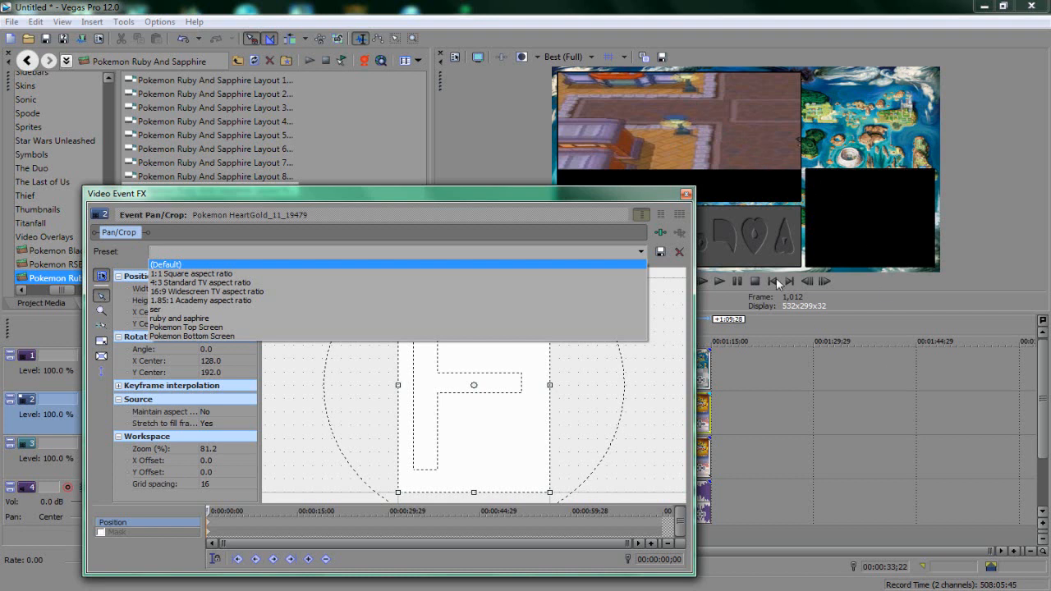
{"action": "left_click", "coordinate": [213, 327]}
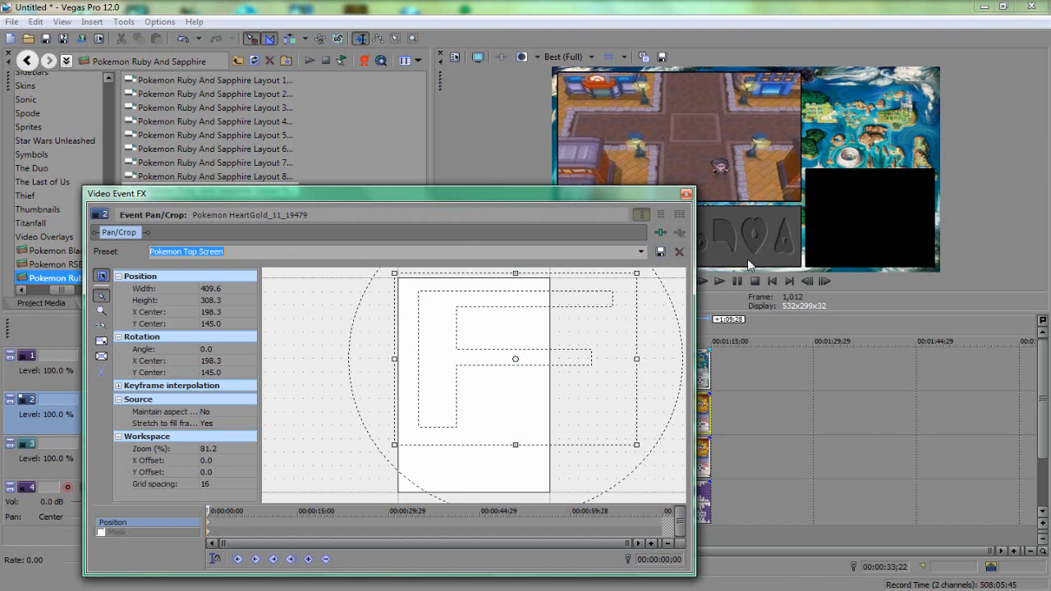
{"action": "left_click", "coordinate": [641, 251]}
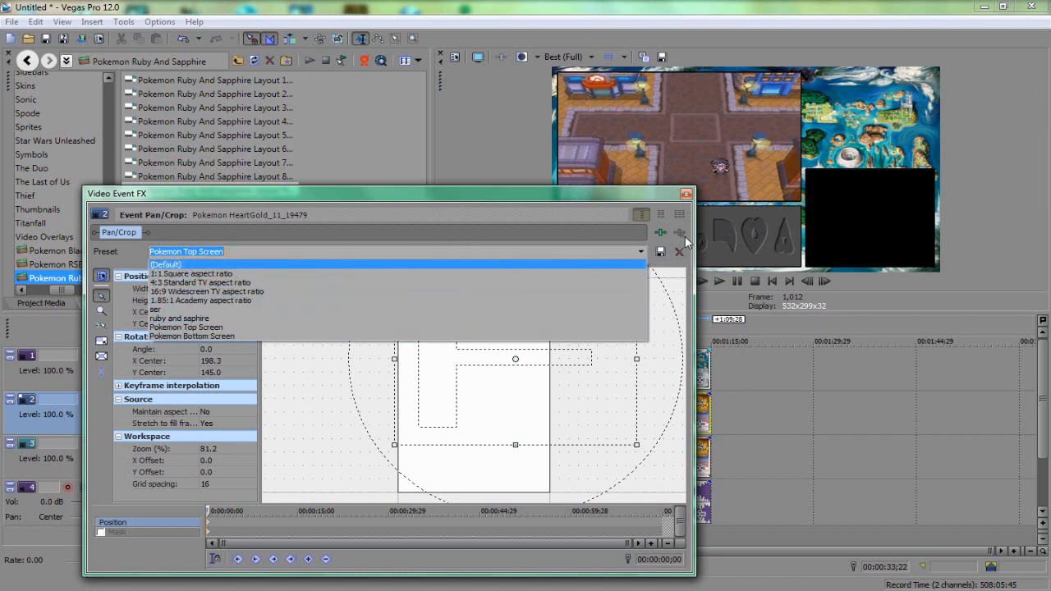
{"action": "left_click", "coordinate": [652, 245]}
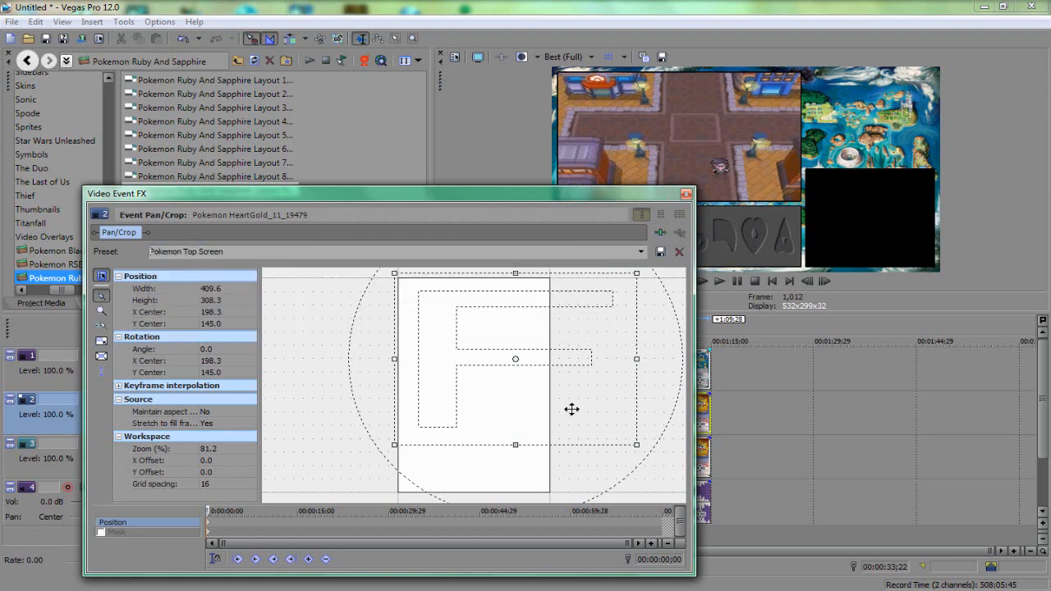
{"action": "left_click", "coordinate": [686, 194]}
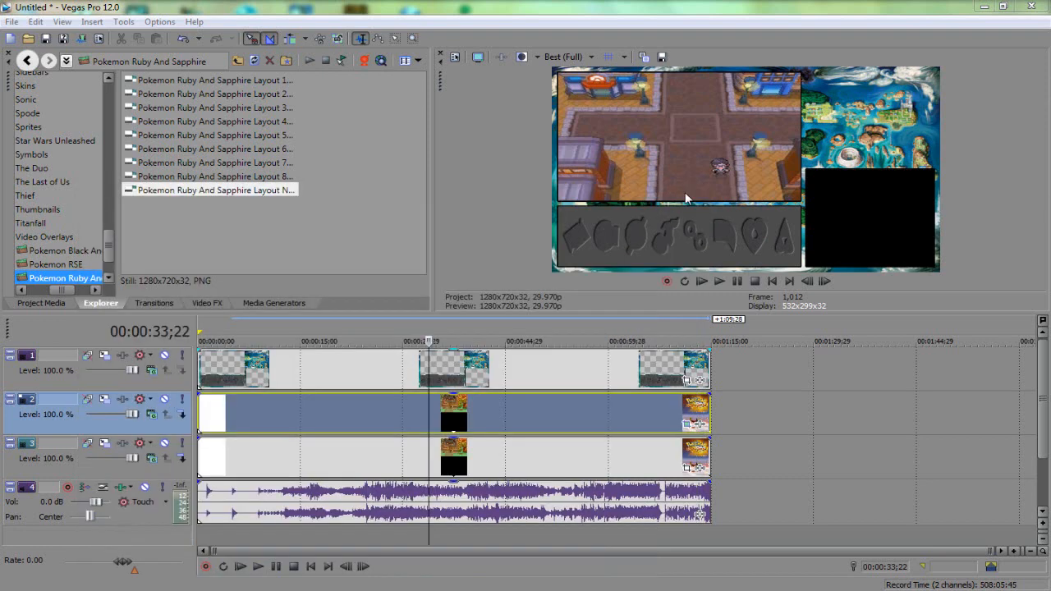
Apply the Pokemon Bottom Screen pan/crop preset to the HeartGold clip on track 3
{"action": "right_click", "coordinate": [445, 465]}
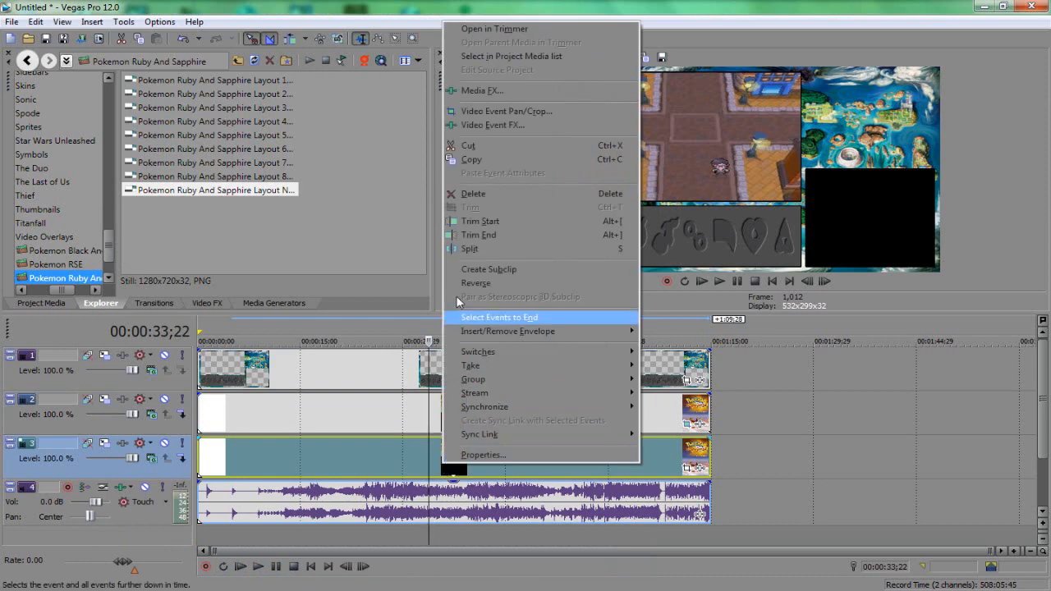
{"action": "left_click", "coordinate": [476, 111]}
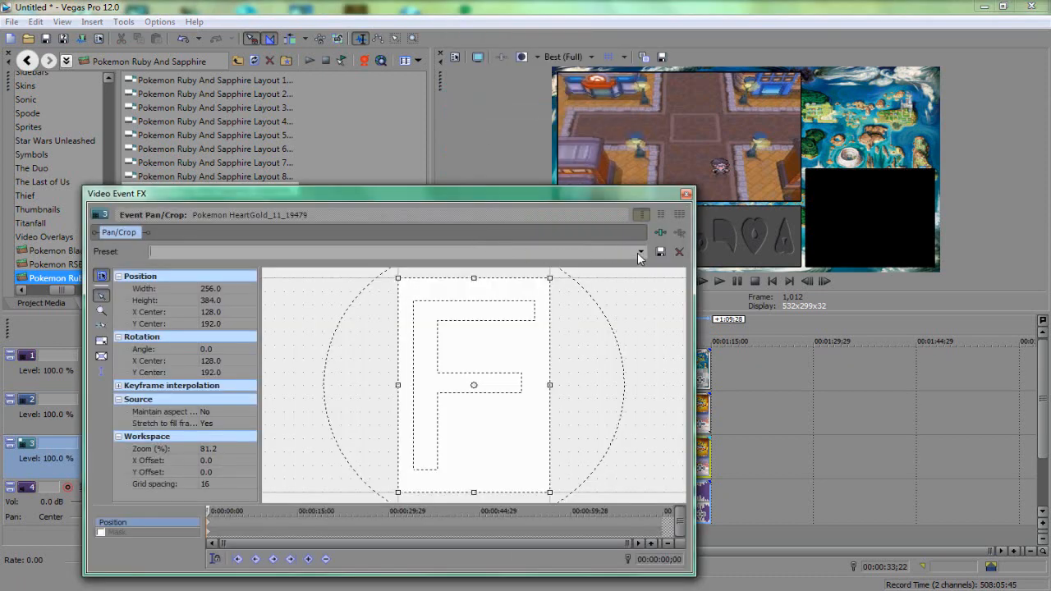
{"action": "left_click", "coordinate": [641, 251]}
{"action": "left_click", "coordinate": [196, 338]}
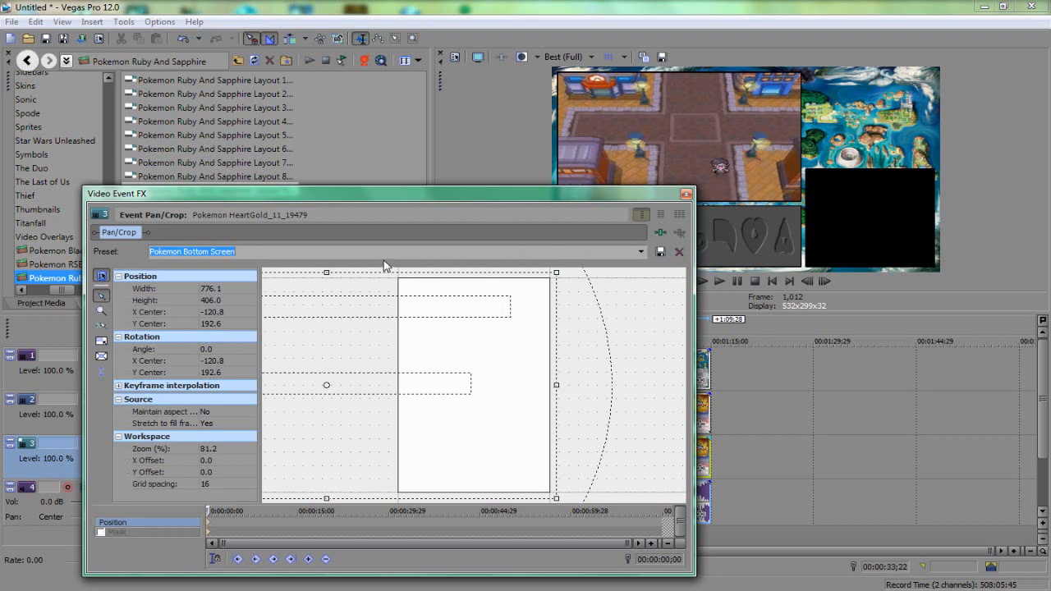
{"action": "left_click", "coordinate": [685, 195]}
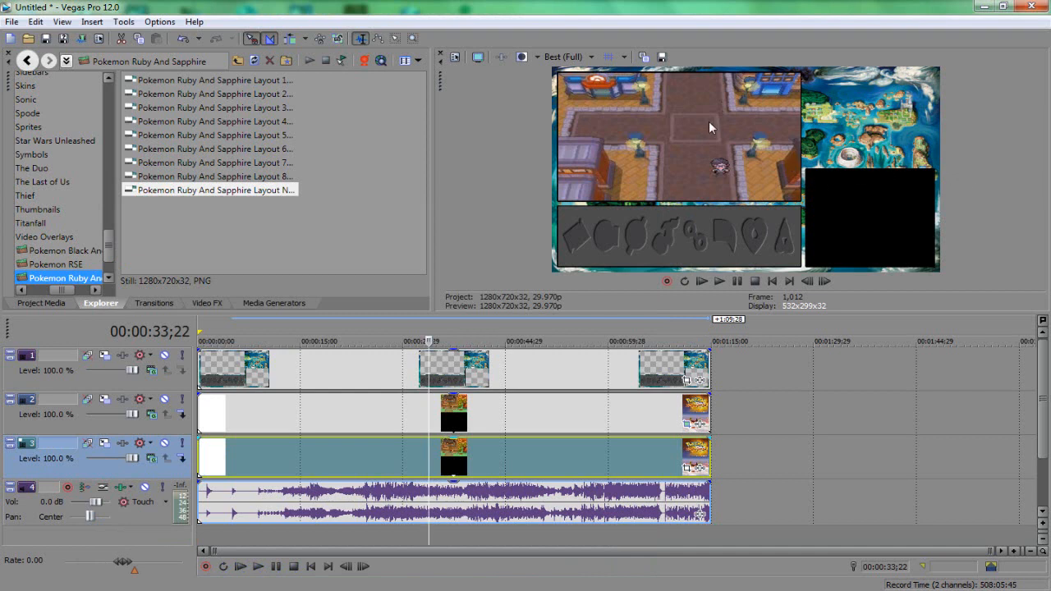
Play the project from the start to check both cropped screens in the layout, and return the playhead to the beginning
{"action": "left_click", "coordinate": [772, 281]}
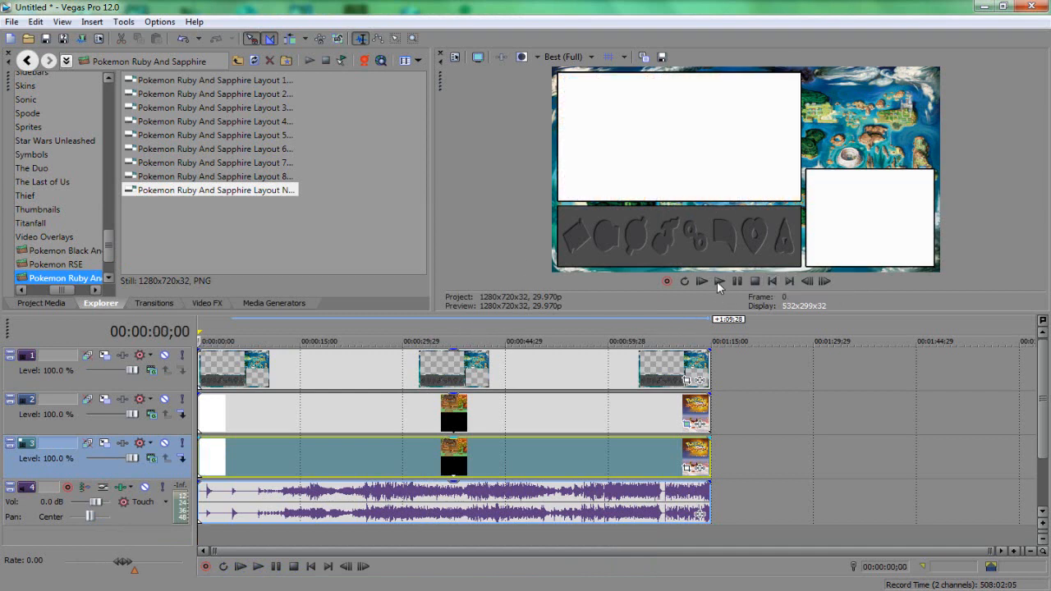
{"action": "left_click", "coordinate": [718, 280]}
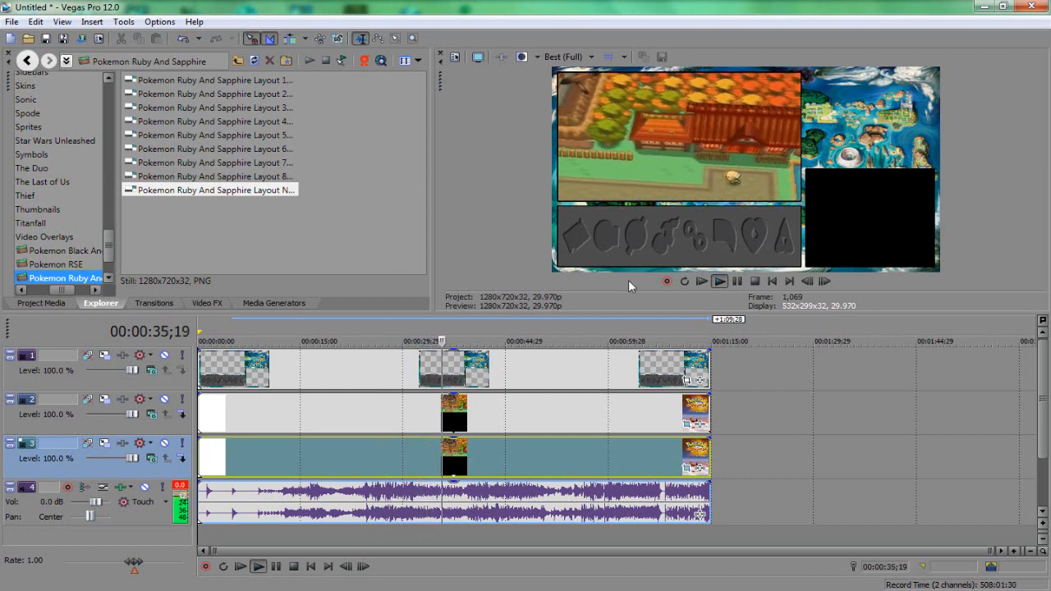
{"action": "left_click", "coordinate": [737, 282]}
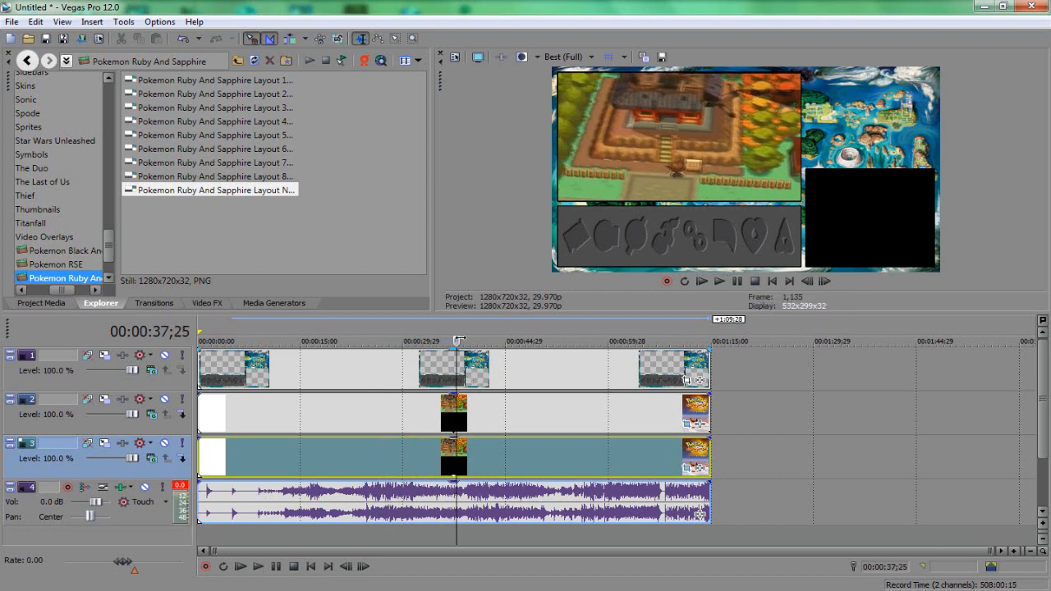
{"action": "left_click_drag", "start_coordinate": [458, 340], "coordinate": [451, 383]}
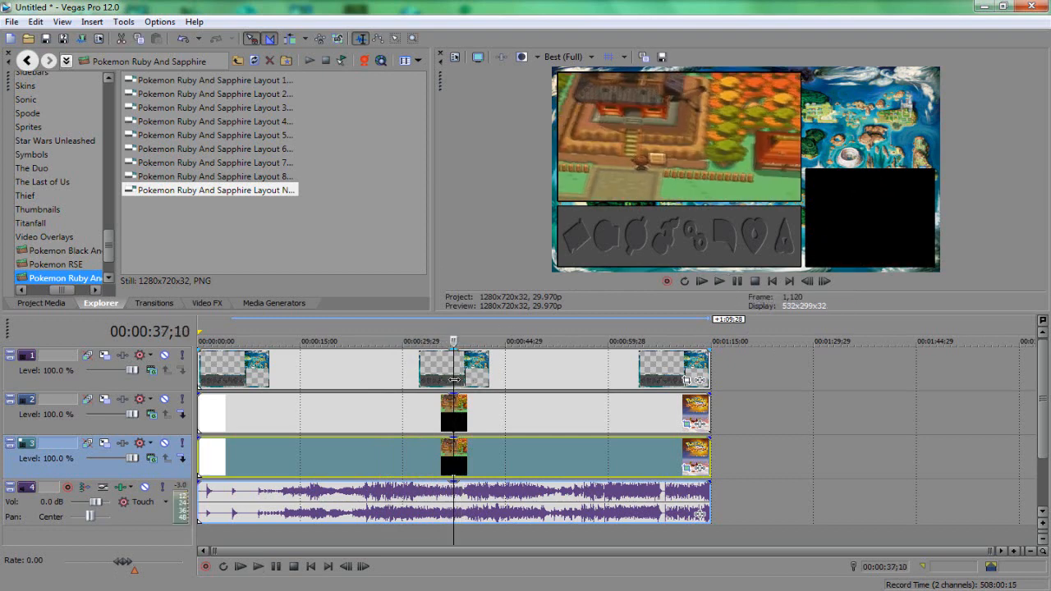
{"action": "key", "text": "ctrl+Home"}
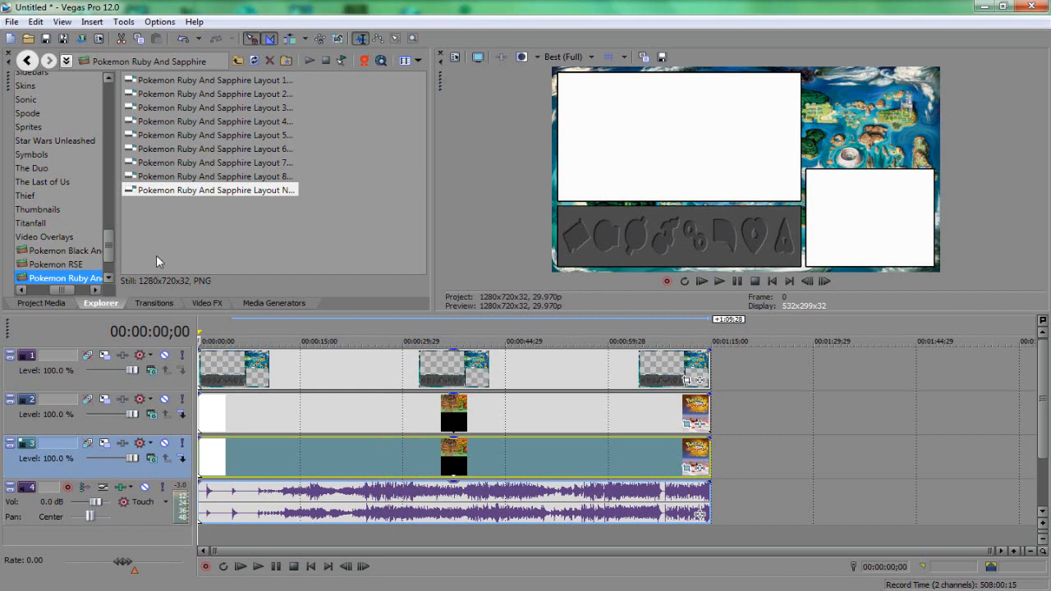